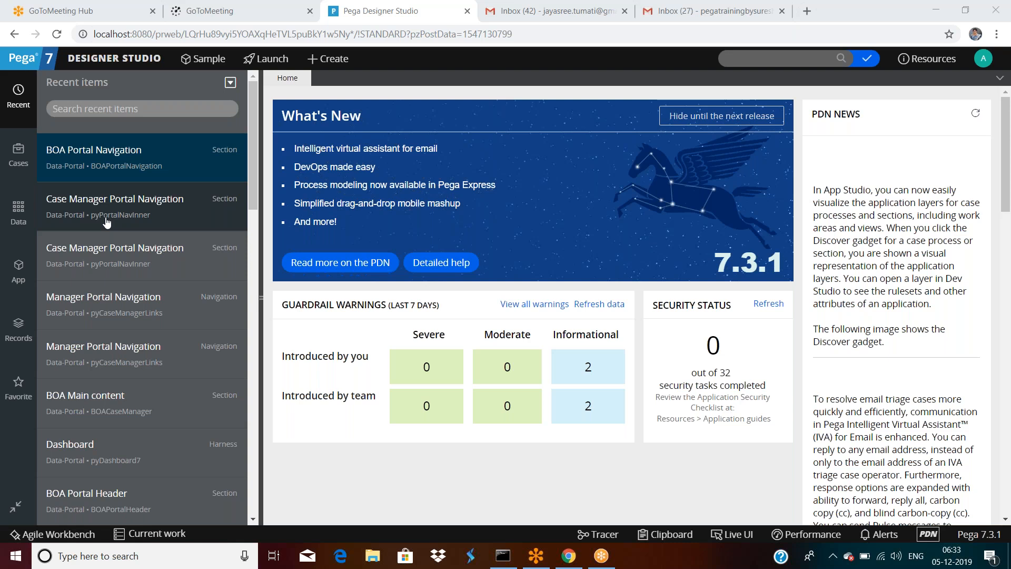
Step: Show the App class explorer and launch the Bank Of America Loan Portal in a new tab
{"action": "left_click", "coordinate": [18, 277]}
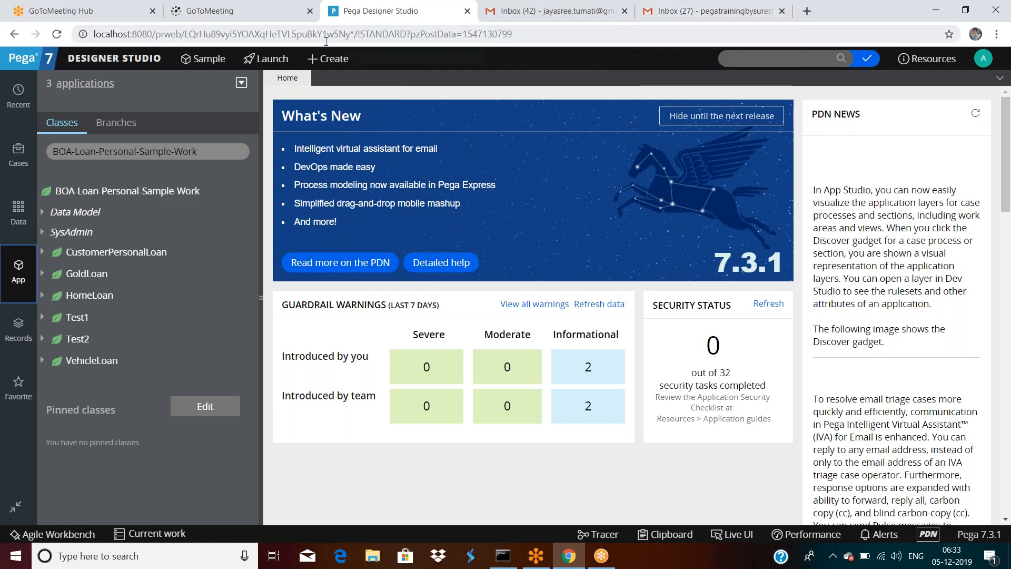
{"action": "left_click", "coordinate": [280, 60]}
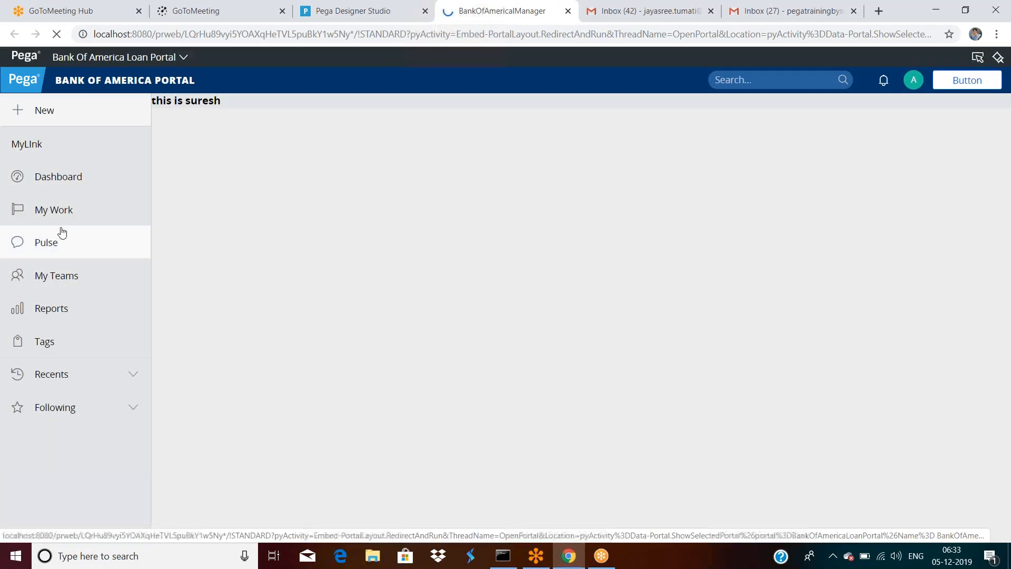
Step: Browse the portal's Dashboard, My Work and Pulse pages, then turn on Live UI inspection
{"action": "left_click", "coordinate": [62, 178]}
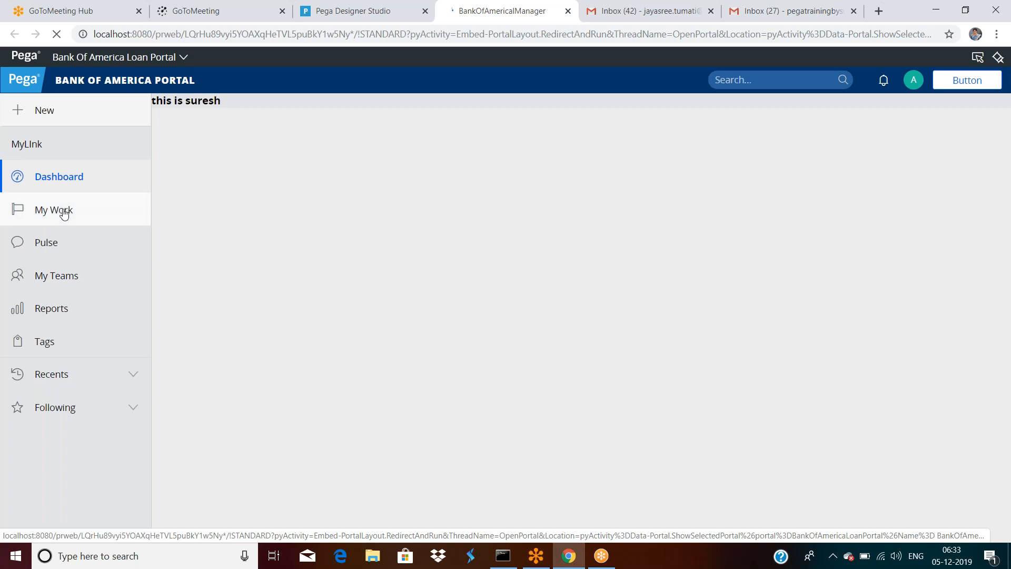
{"action": "left_click", "coordinate": [61, 210]}
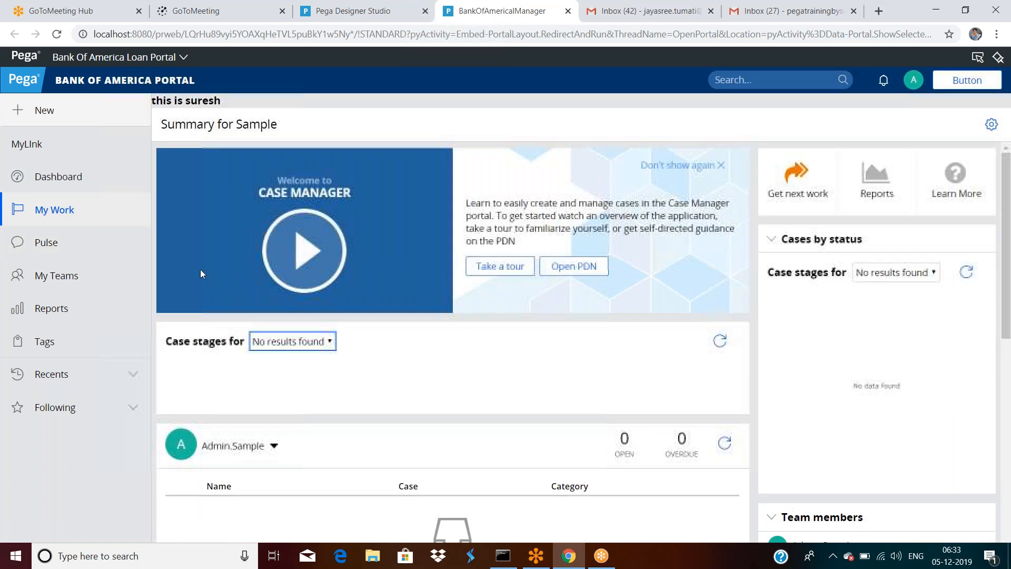
{"action": "left_click", "coordinate": [48, 243]}
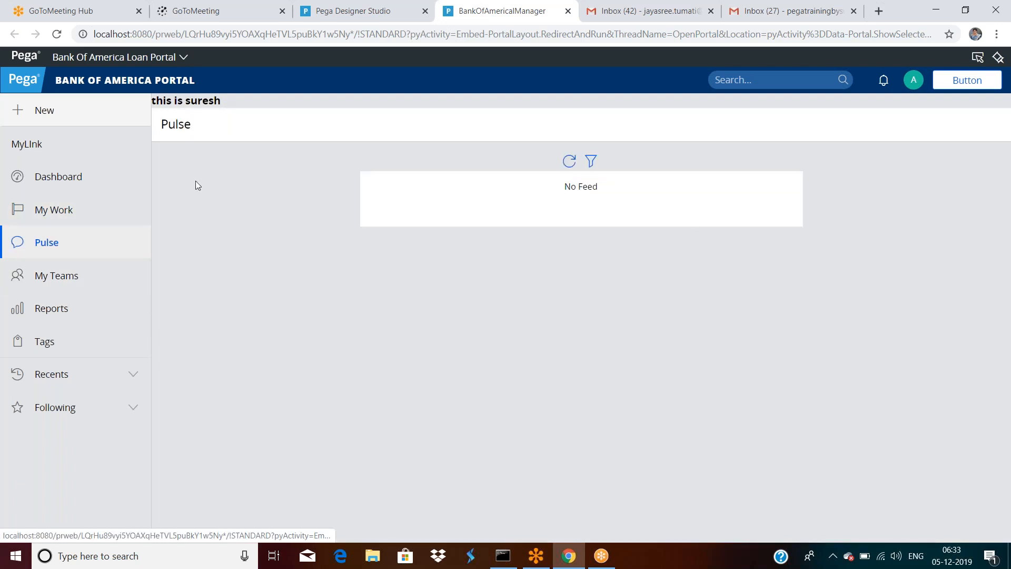
{"action": "left_click", "coordinate": [977, 57]}
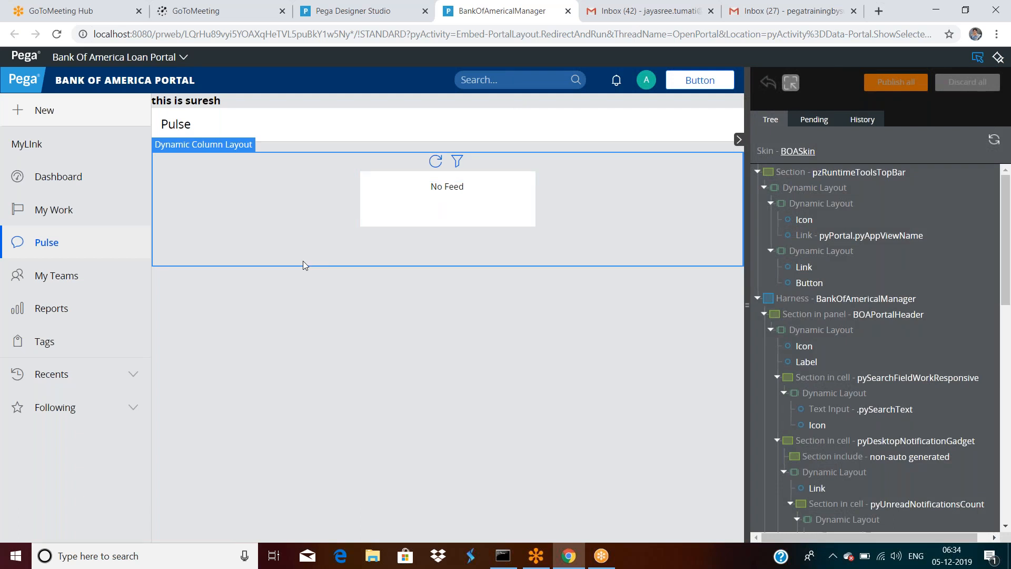
Step: In Live UI, select the Pulse page's Dynamic Column Layout and open its pyPulseOuterWrapper section
{"action": "left_click", "coordinate": [302, 261]}
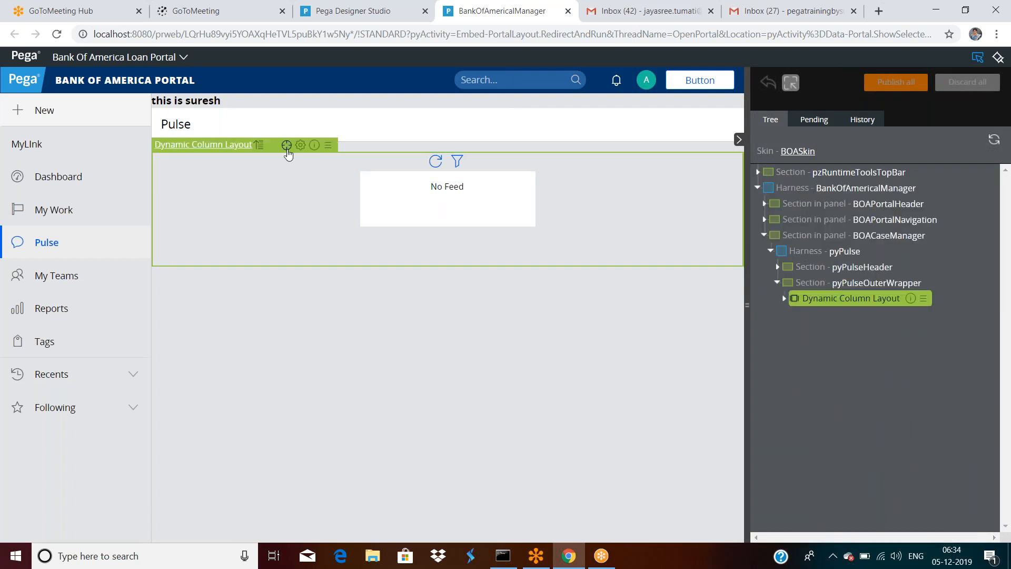
{"action": "left_click", "coordinate": [978, 60]}
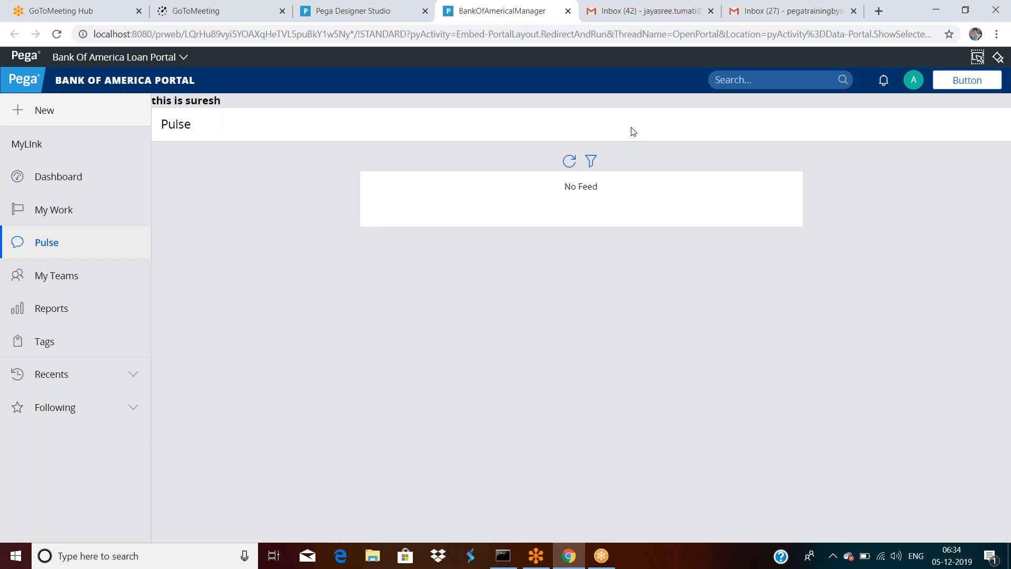
{"action": "left_click", "coordinate": [333, 10]}
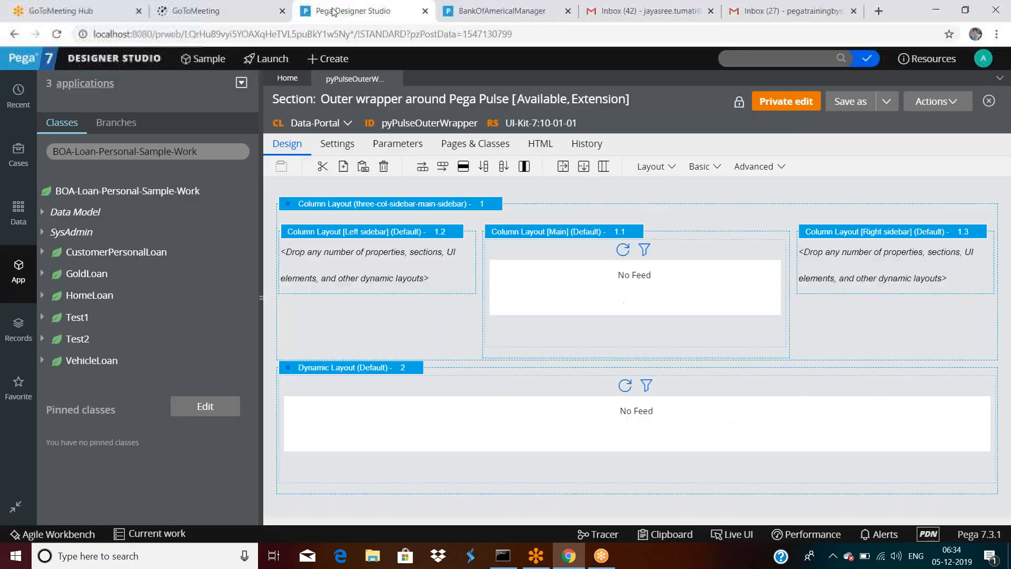
{"action": "left_click", "coordinate": [43, 252]}
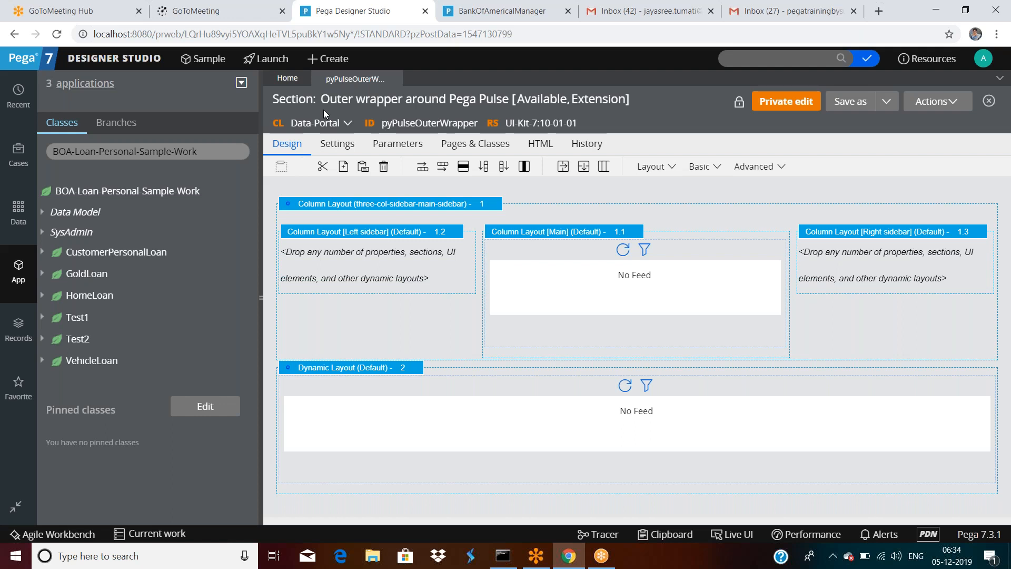
{"action": "left_click", "coordinate": [146, 153]}
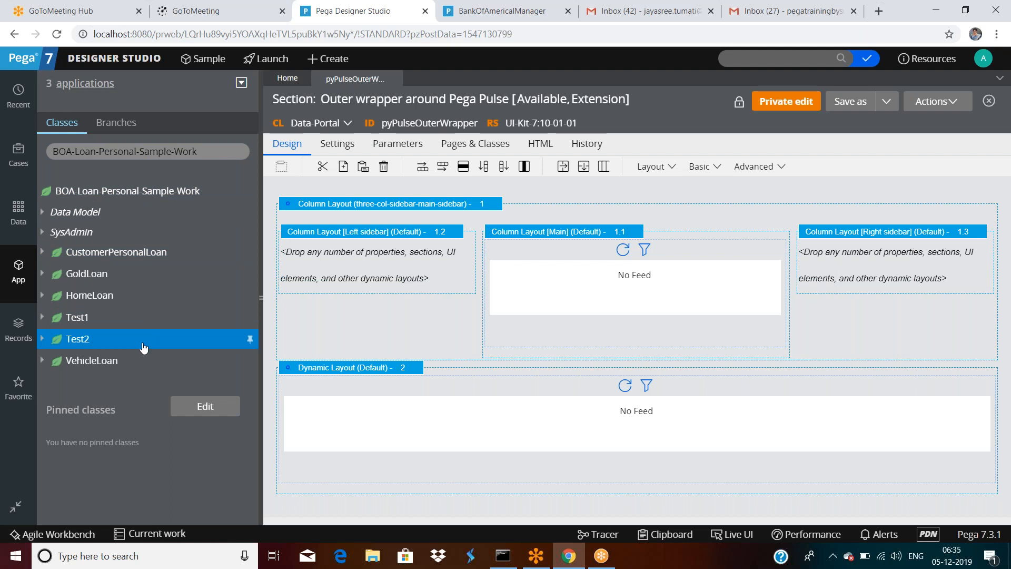
Step: Search the App explorer for Rule-HTML-Section and list all its Section instances (171 pages)
{"action": "triple_click", "coordinate": [207, 153]}
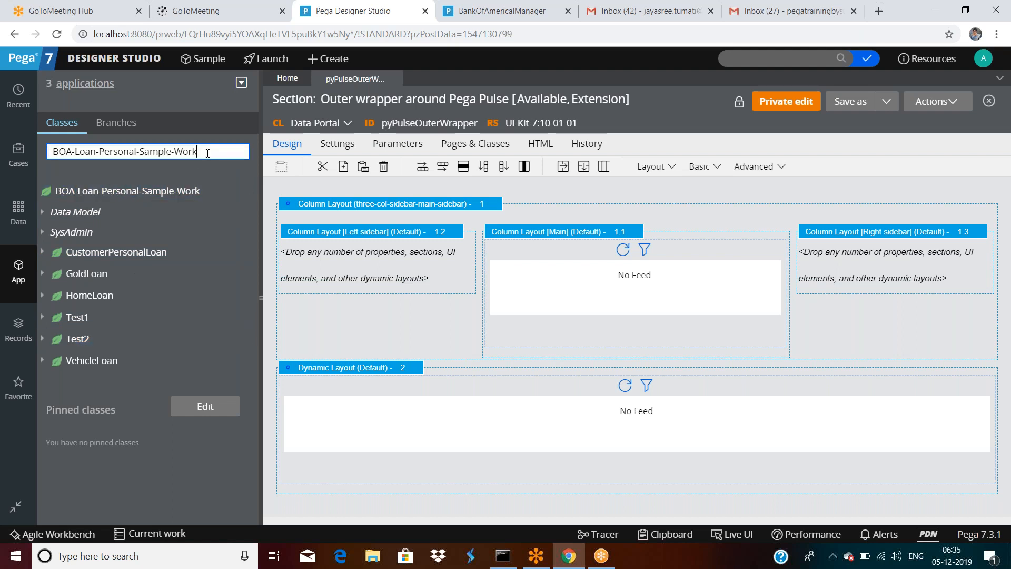
{"action": "type", "text": "R"}
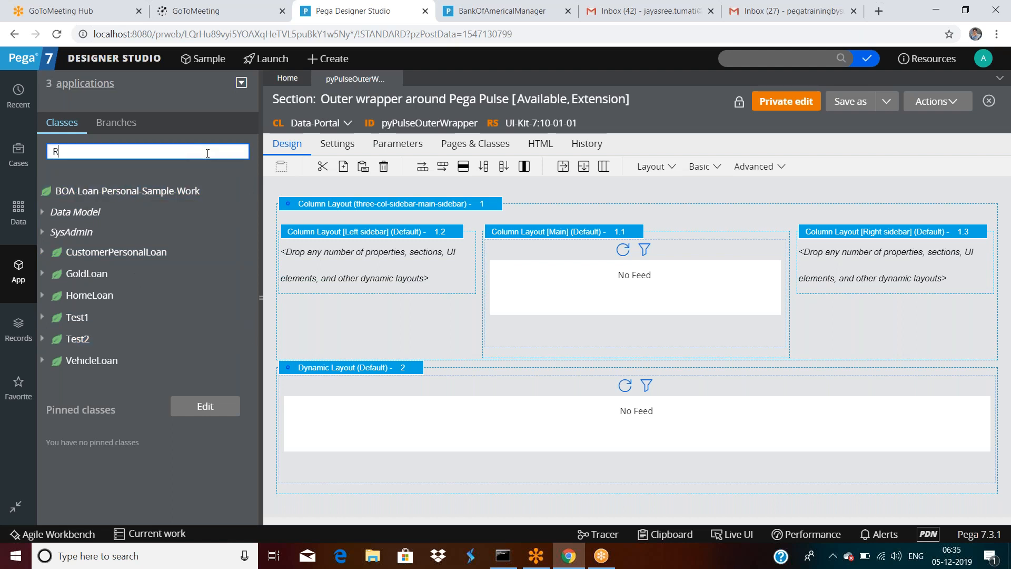
{"action": "type", "text": "ule-HT"}
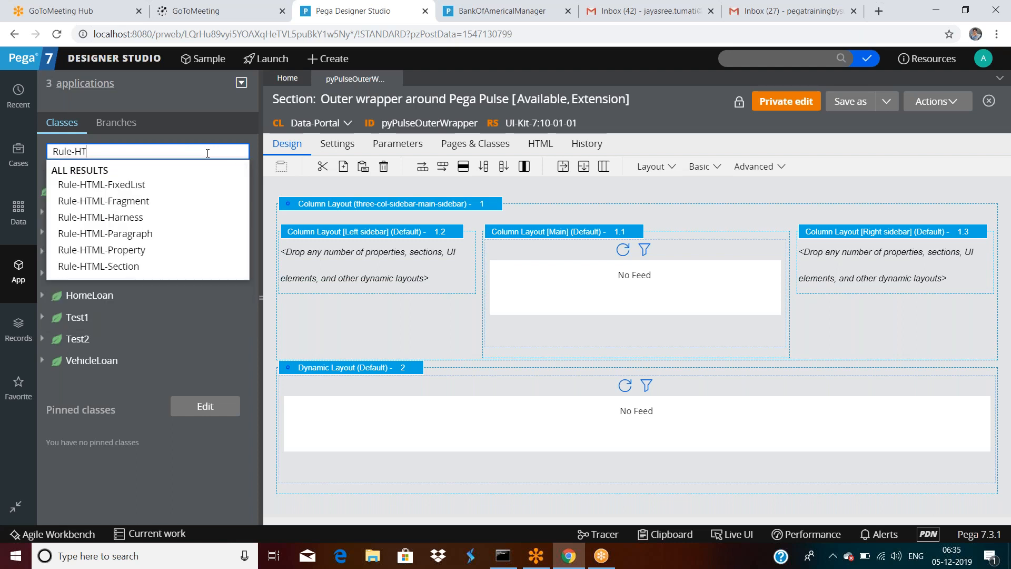
{"action": "type", "text": "ML-Se"}
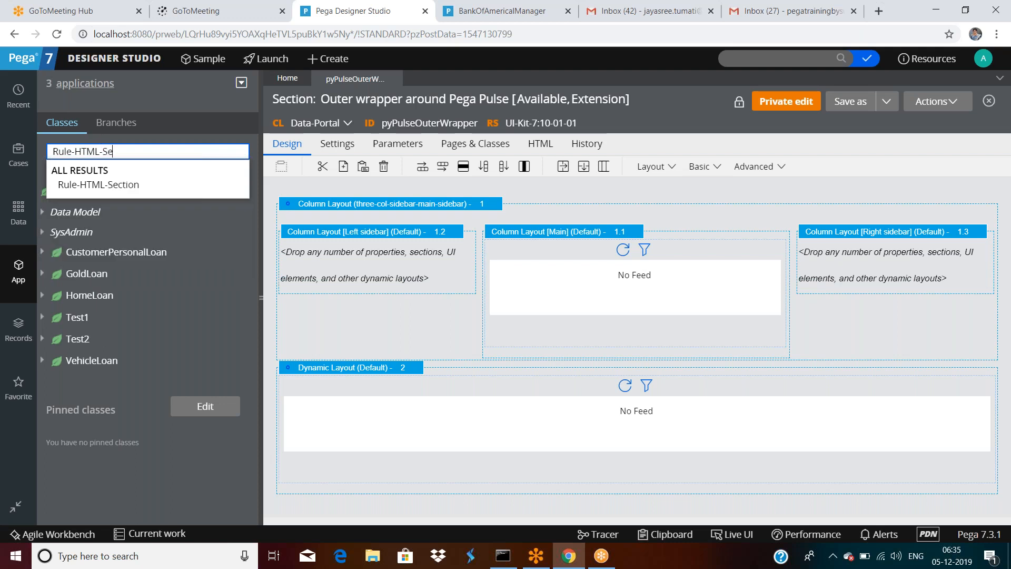
{"action": "left_click", "coordinate": [98, 184]}
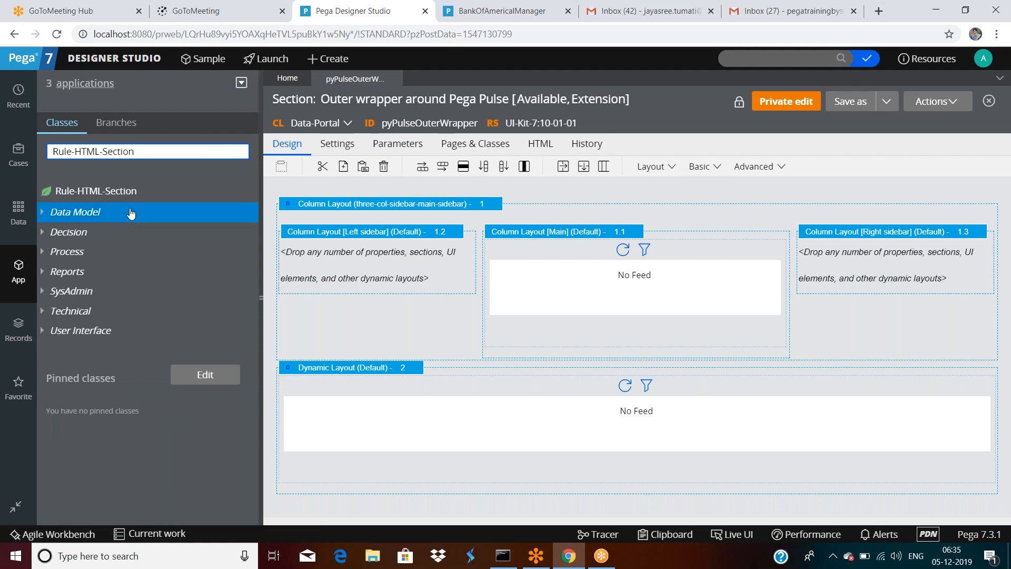
{"action": "left_click", "coordinate": [99, 193]}
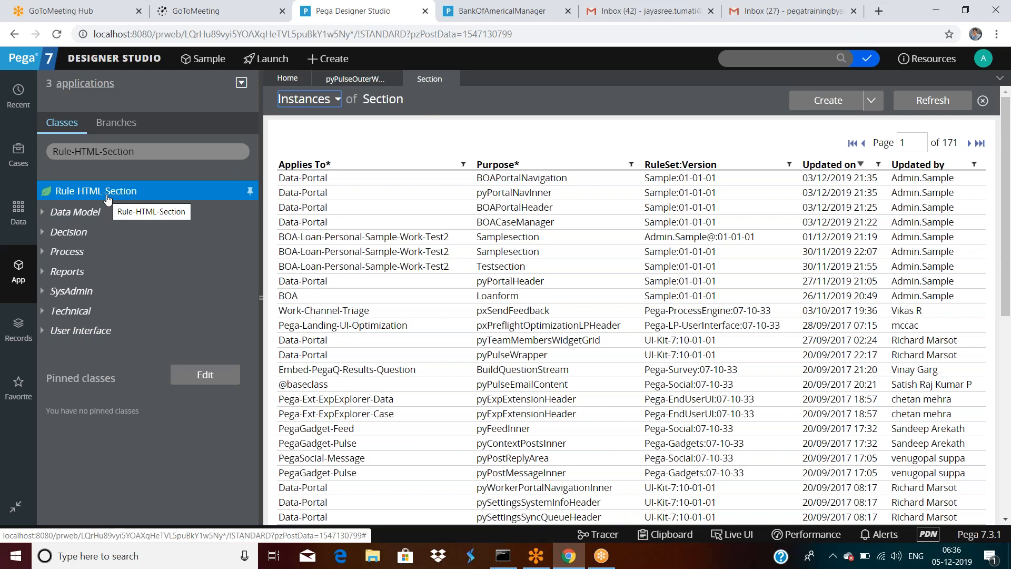
Step: List all Rule-Obj-Property instances (618 pages) via the App explorer class search
{"action": "left_click", "coordinate": [148, 152]}
{"action": "key", "text": "BackSpace"}
{"action": "key", "text": "BackSpace"}
{"action": "key", "text": "BackSpace"}
{"action": "key", "text": "BackSpace"}
{"action": "key", "text": "BackSpace"}
{"action": "key", "text": "BackSpace"}
{"action": "key", "text": "BackSpace"}
{"action": "key", "text": "BackSpace"}
{"action": "key", "text": "BackSpace"}
{"action": "key", "text": "BackSpace"}
{"action": "key", "text": "BackSpace"}
{"action": "key", "text": "BackSpace"}
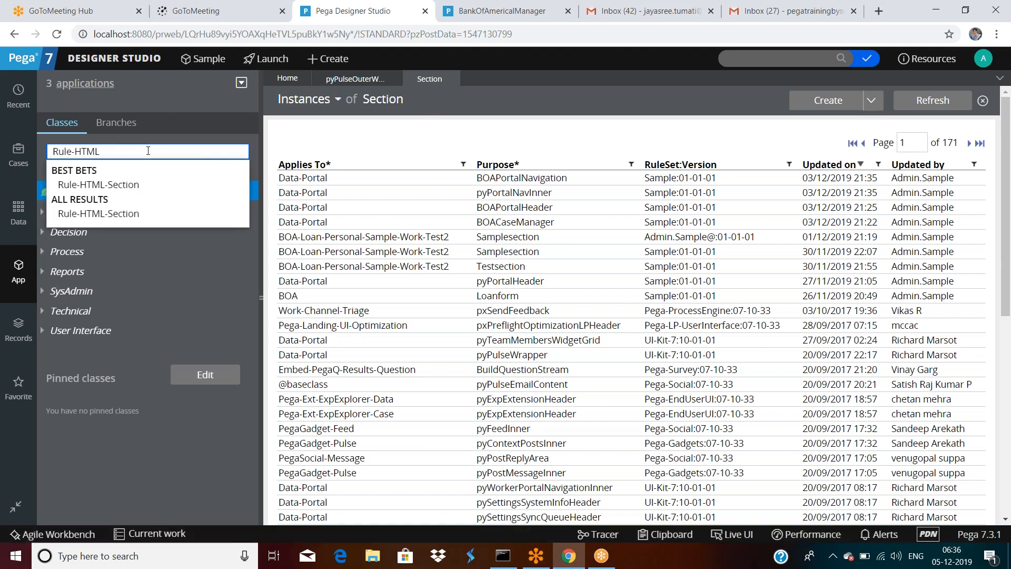
{"action": "type", "text": "O"}
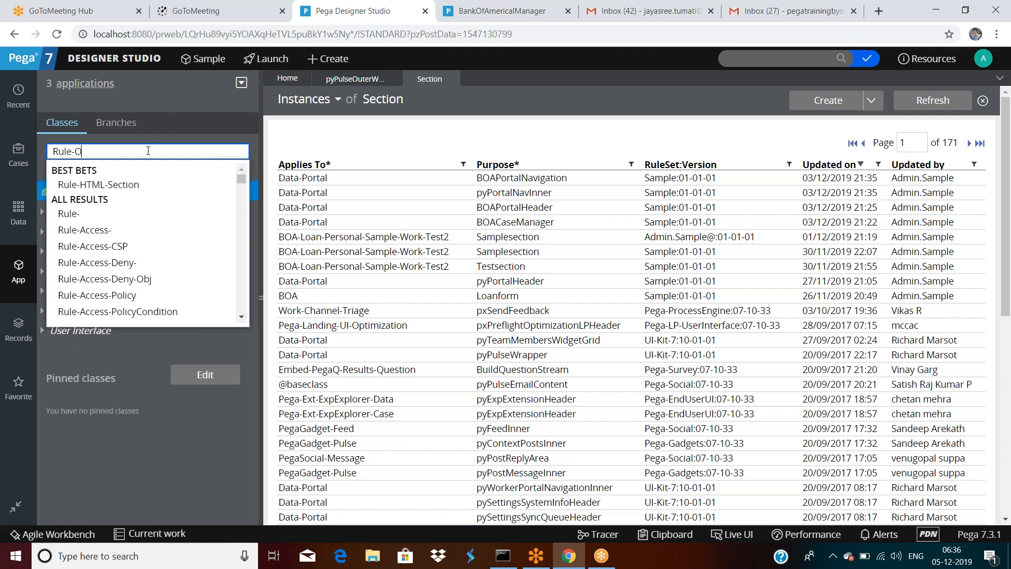
{"action": "type", "text": "bj"}
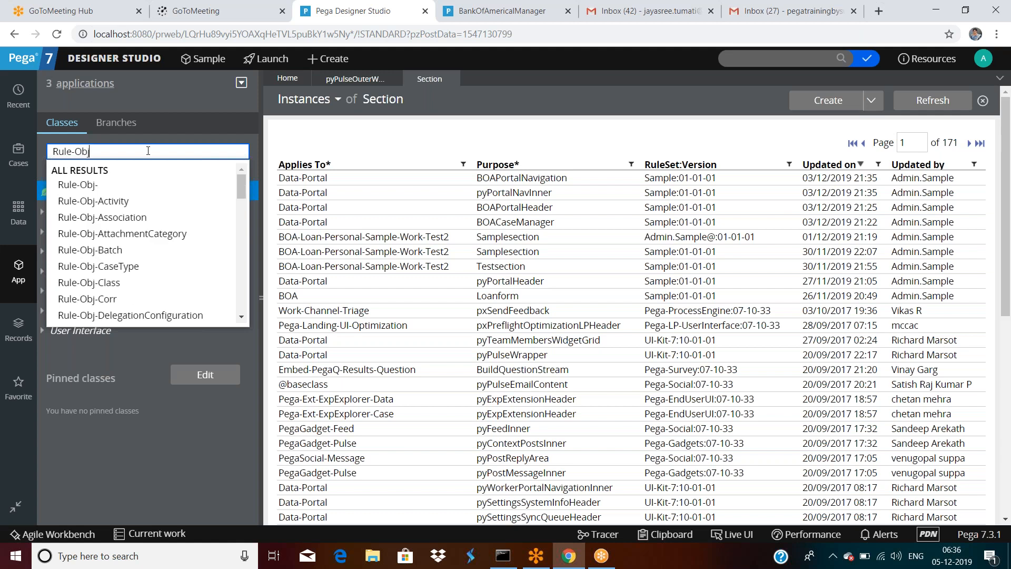
{"action": "type", "text": "-Pr"}
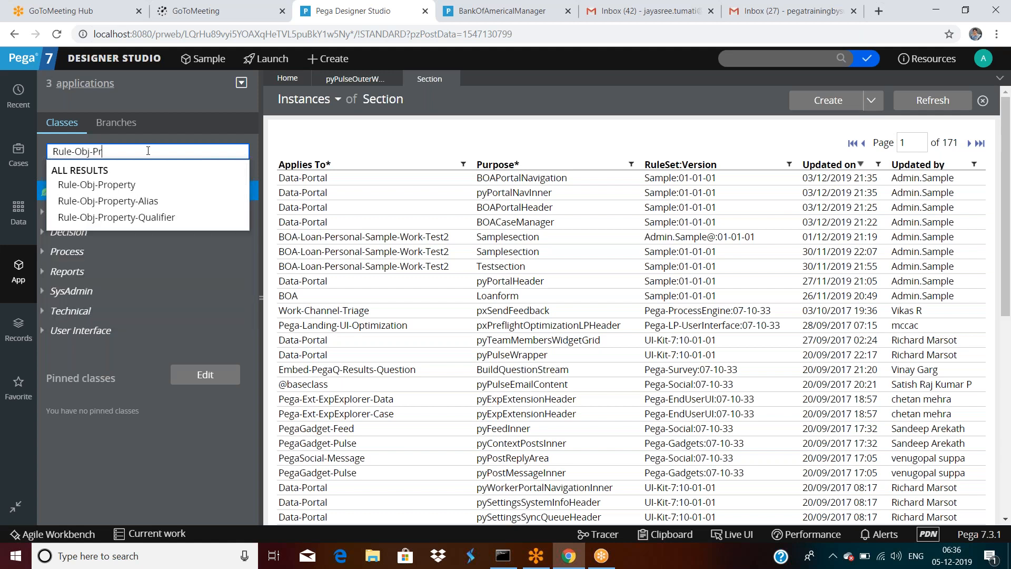
{"action": "left_click", "coordinate": [116, 185]}
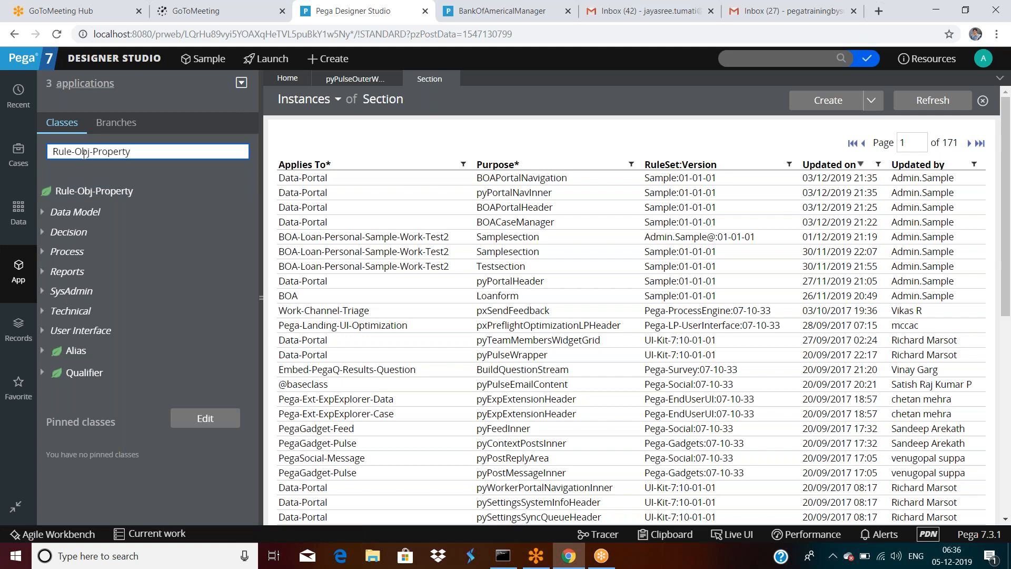
{"action": "left_click", "coordinate": [93, 197]}
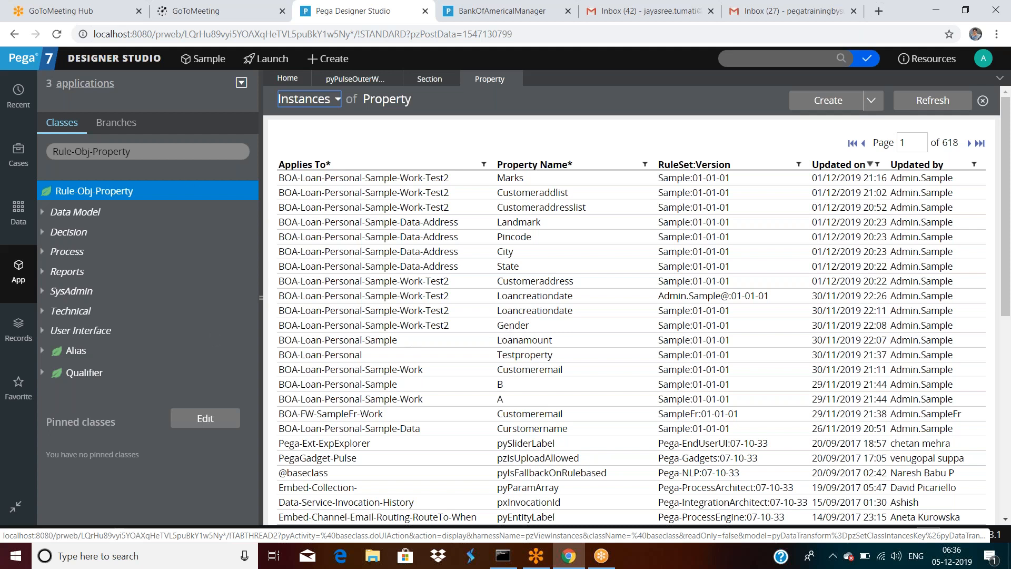
Step: Trim the class search back to 'Rule-' and return to the pyPulseOuterWrapper section tab
{"action": "double_click", "coordinate": [179, 155]}
{"action": "triple_click", "coordinate": [178, 156]}
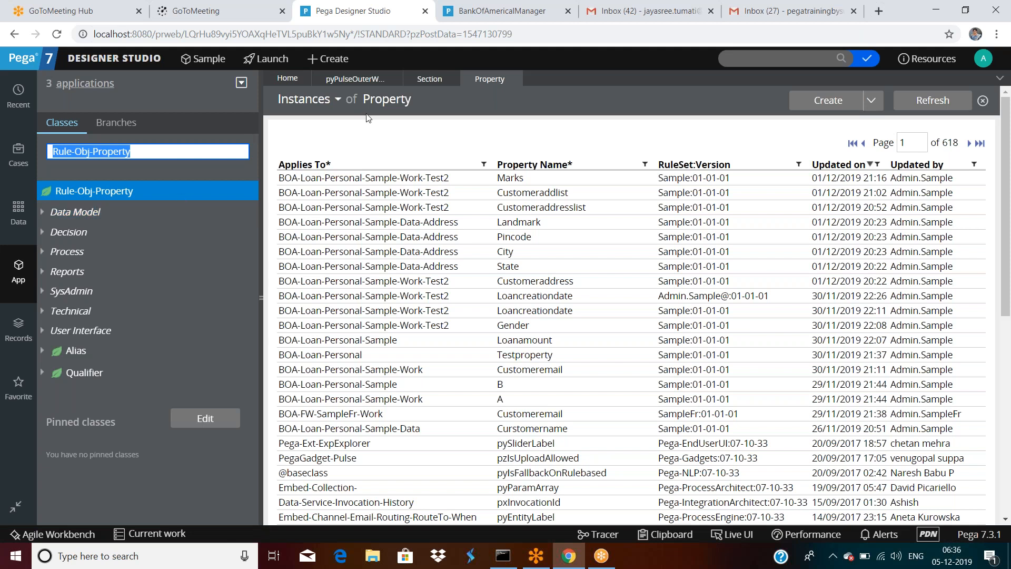
{"action": "left_click", "coordinate": [148, 153]}
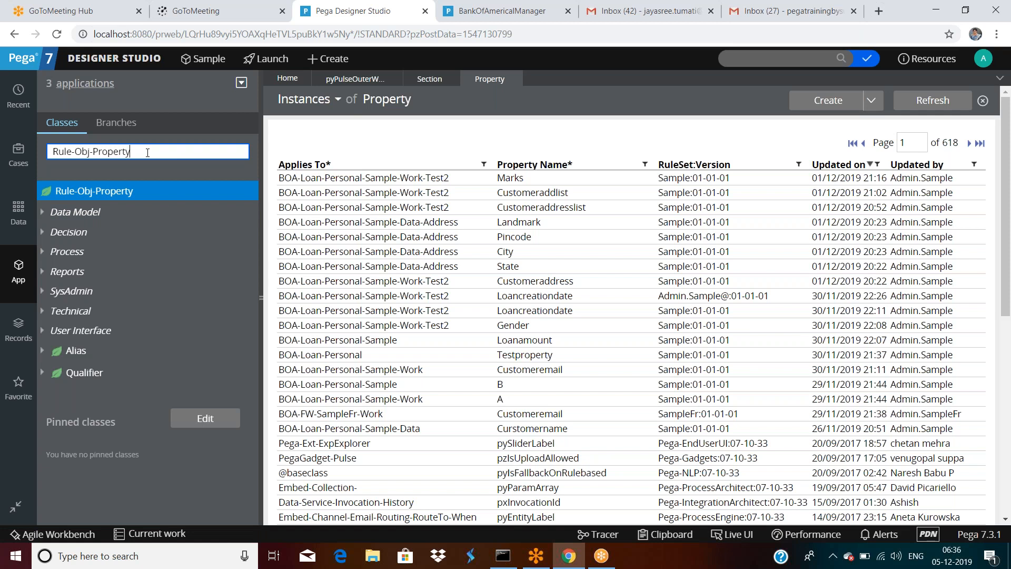
{"action": "key", "text": "BackSpace"}
{"action": "key", "text": "BackSpace"}
{"action": "key", "text": "BackSpace"}
{"action": "key", "text": "BackSpace"}
{"action": "key", "text": "BackSpace"}
{"action": "key", "text": "BackSpace"}
{"action": "key", "text": "BackSpace"}
{"action": "key", "text": "BackSpace"}
{"action": "key", "text": "BackSpace"}
{"action": "key", "text": "BackSpace"}
{"action": "key", "text": "BackSpace"}
{"action": "key", "text": "BackSpace"}
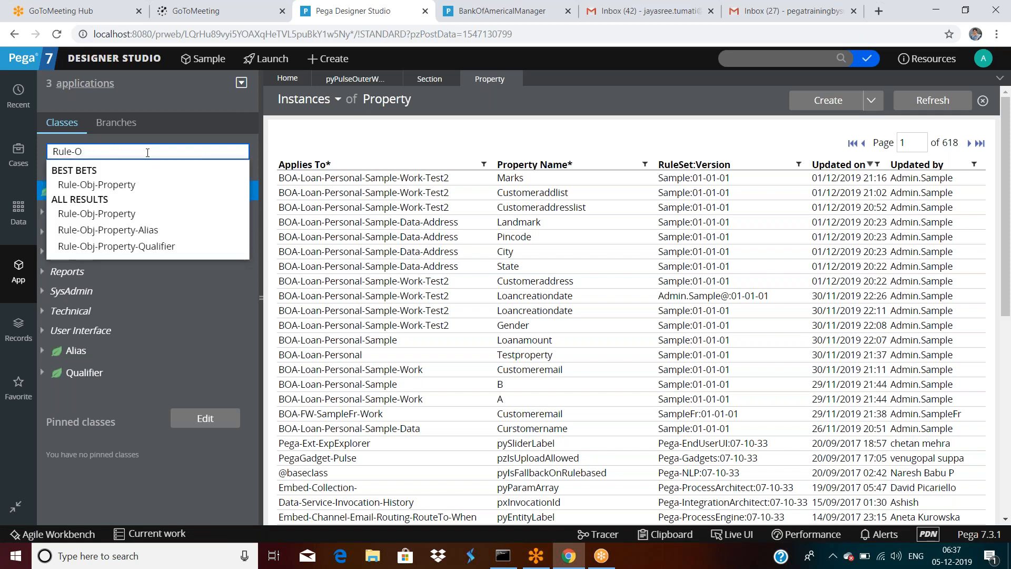
{"action": "type", "text": "HT"}
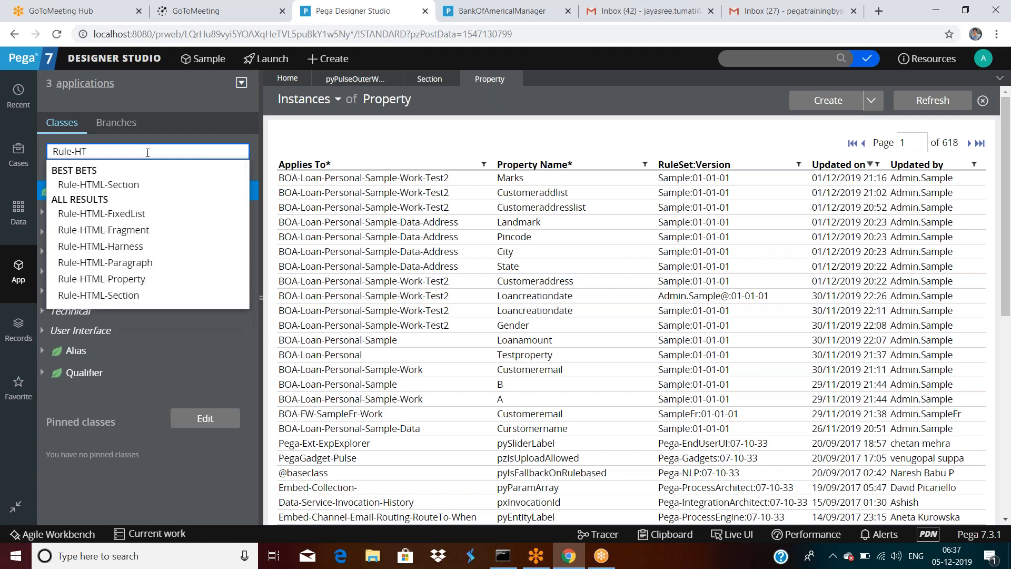
{"action": "type", "text": "M"}
{"action": "key", "text": "BackSpace"}
{"action": "key", "text": "BackSpace"}
{"action": "key", "text": "BackSpace"}
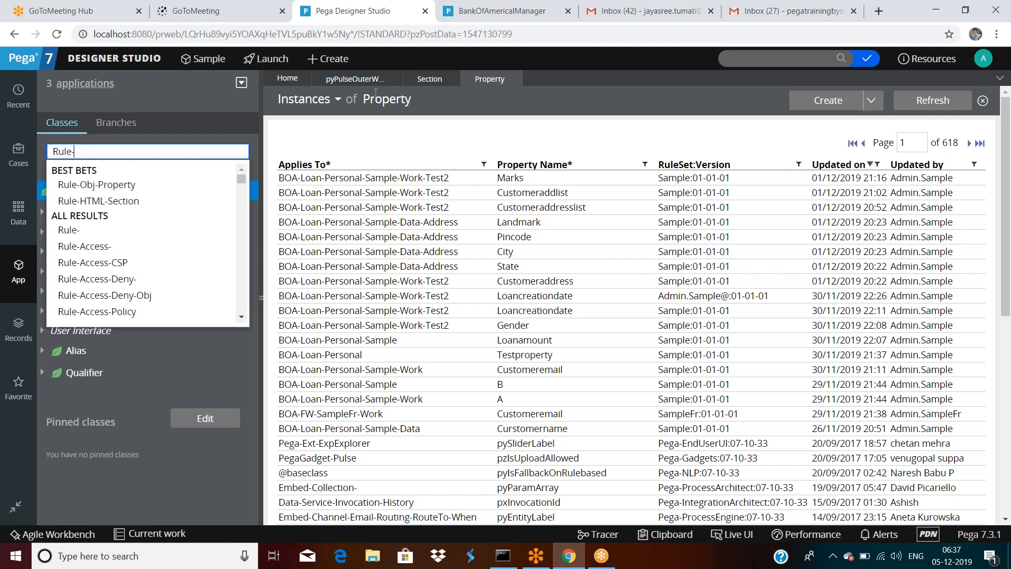
{"action": "left_click", "coordinate": [350, 80]}
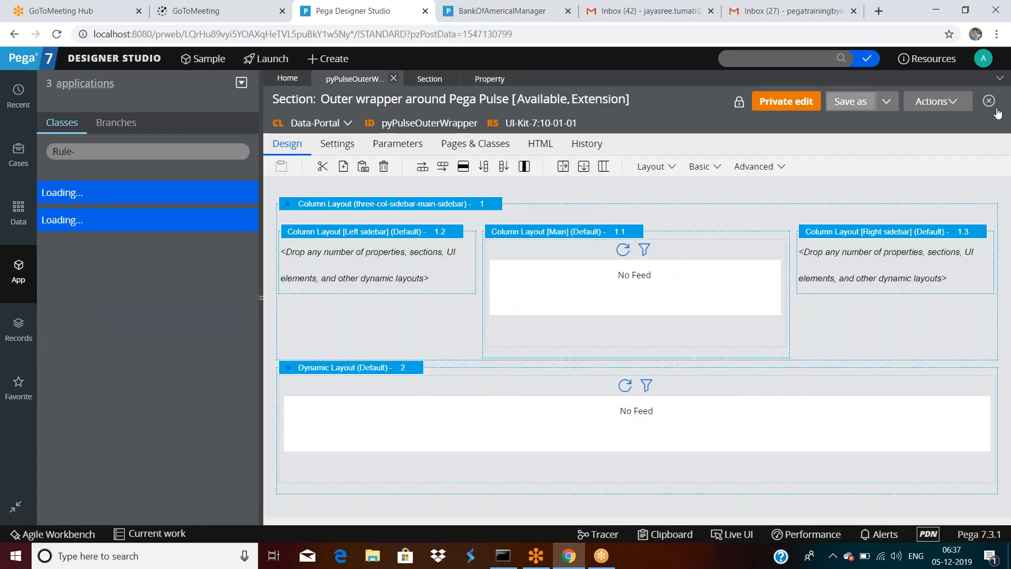
Step: View the XML of the pyPulseOuterWrapper section rule from its Actions menu
{"action": "left_click", "coordinate": [934, 103]}
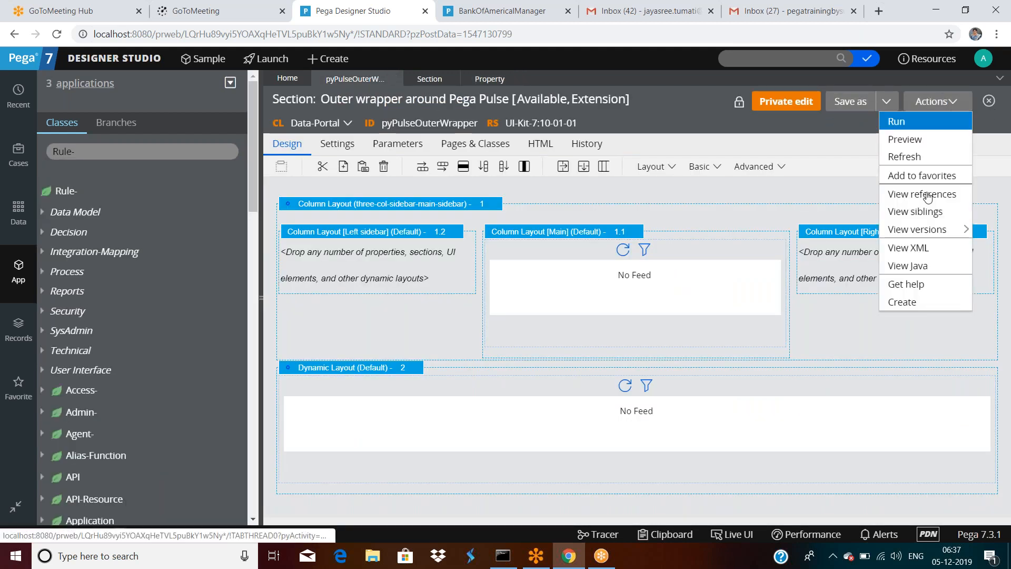
{"action": "left_click", "coordinate": [925, 253]}
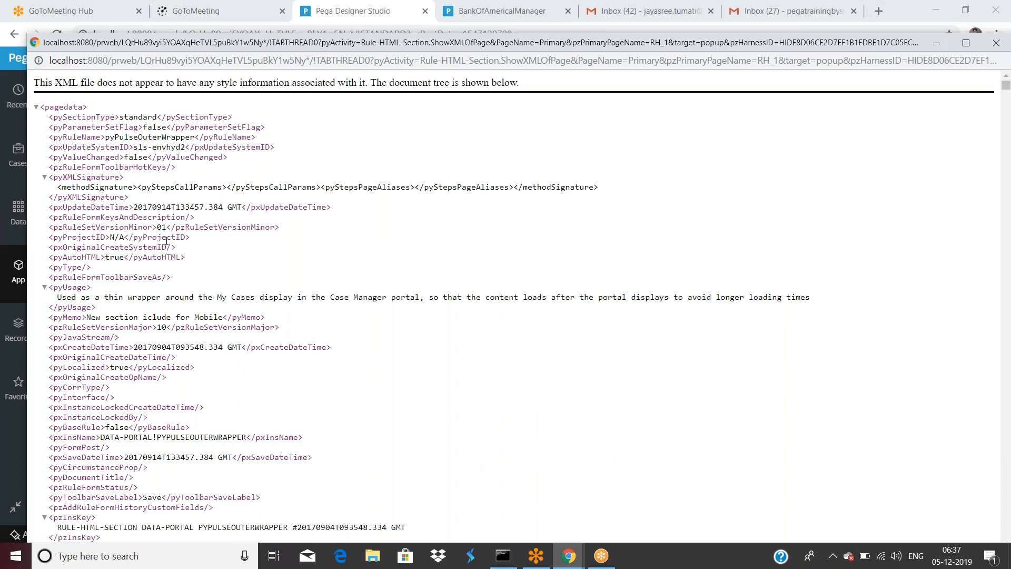
Step: Find pzinsk in the XML, inspect its RULE-HTML-SECTION, DATA-PORTAL and PYPULSEOUTERWRAPPER parts, then close the window
{"action": "key", "text": "ctrl+f"}
{"action": "type", "text": "pz"}
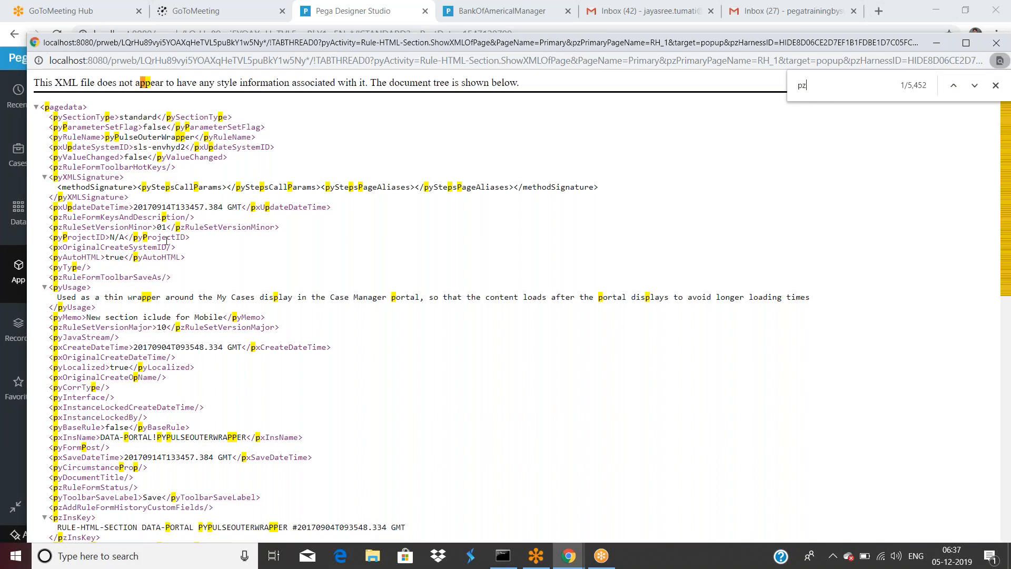
{"action": "type", "text": "insk"}
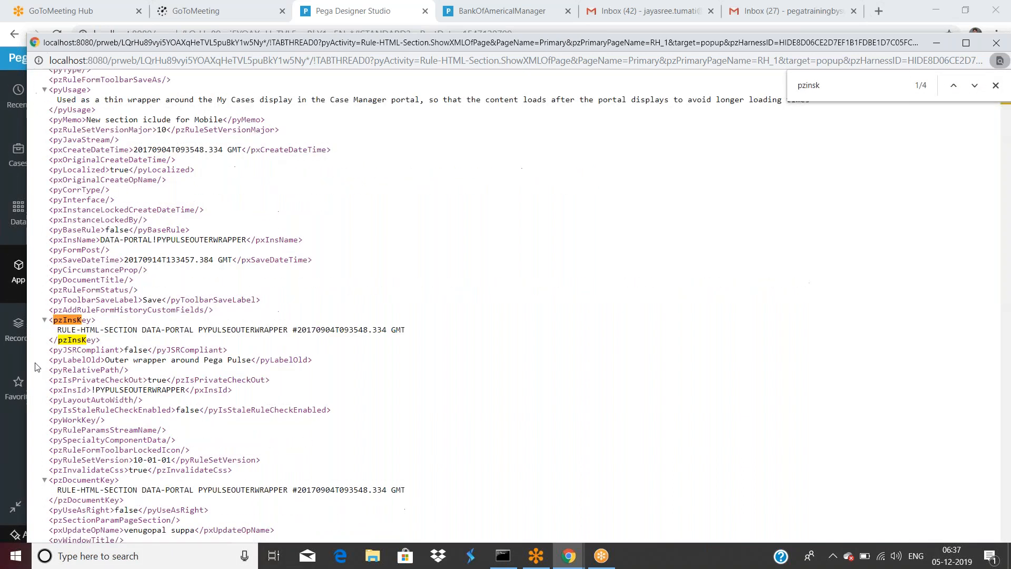
{"action": "left_click_drag", "start_coordinate": [58, 330], "coordinate": [193, 329]}
{"action": "double_click", "coordinate": [239, 330]}
{"action": "double_click", "coordinate": [323, 330]}
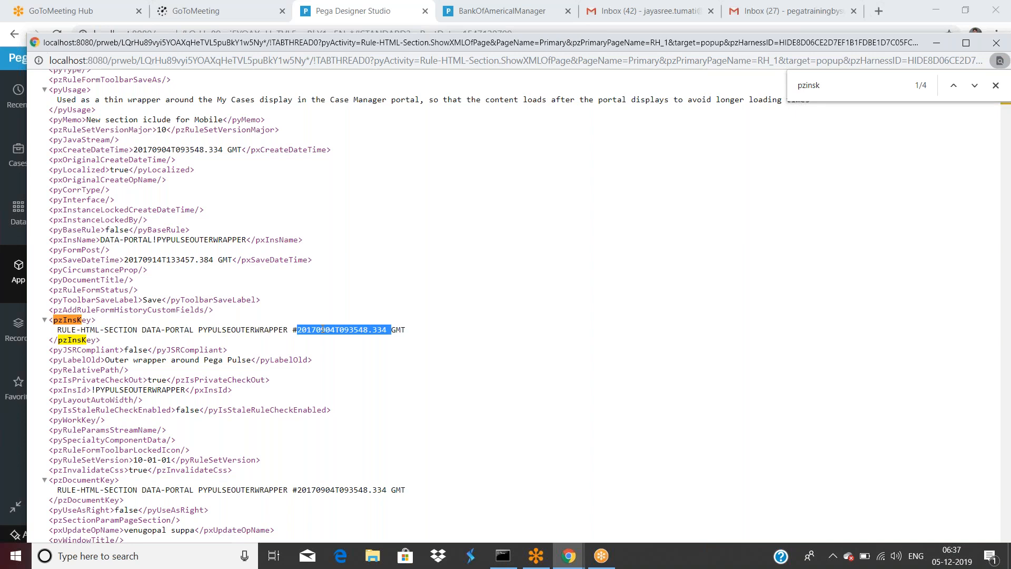
{"action": "left_click_drag", "start_coordinate": [138, 330], "coordinate": [57, 330]}
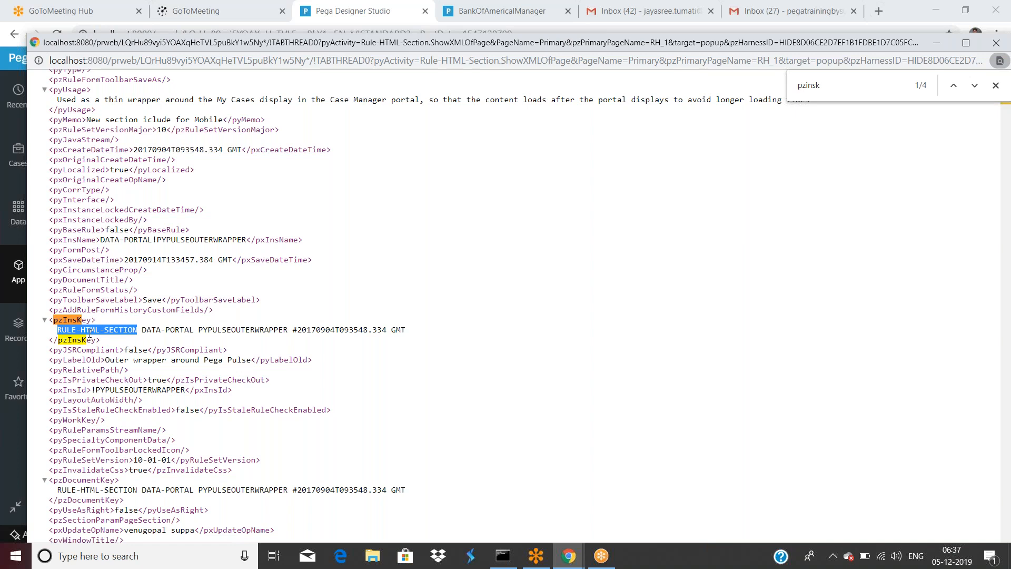
{"action": "left_click_drag", "start_coordinate": [141, 330], "coordinate": [192, 329]}
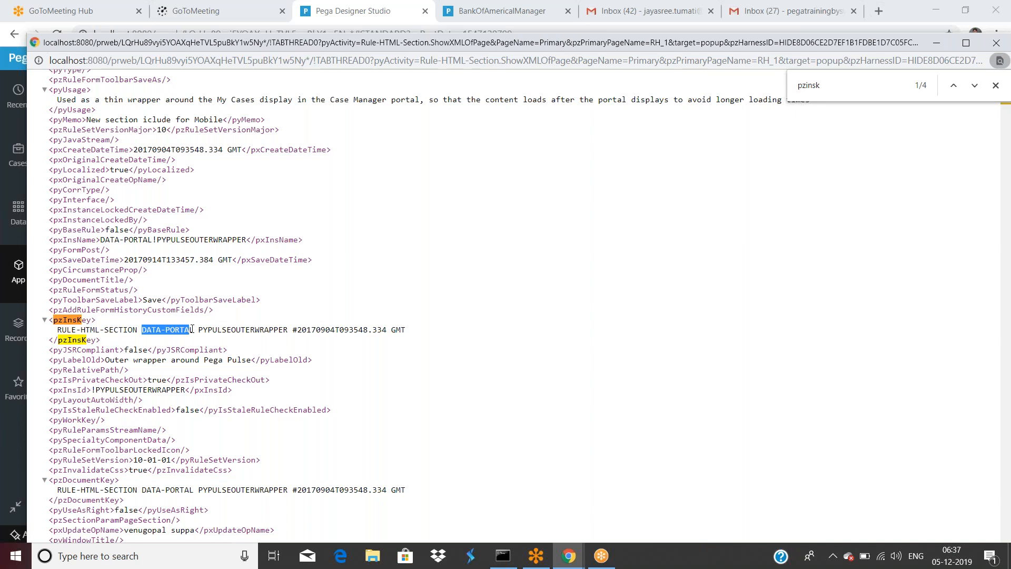
{"action": "double_click", "coordinate": [229, 331]}
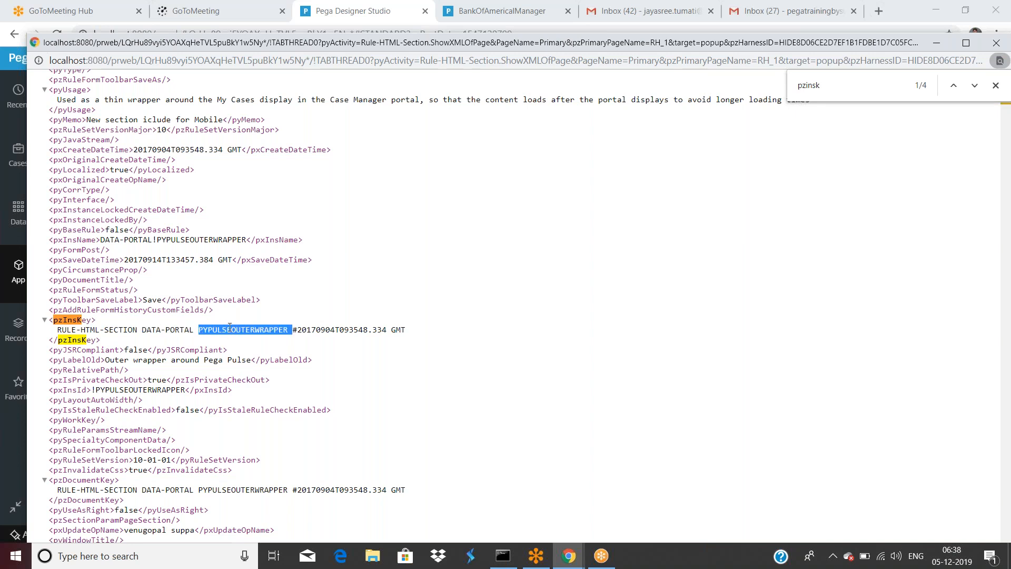
{"action": "left_click_drag", "start_coordinate": [714, 44], "coordinate": [700, 97]}
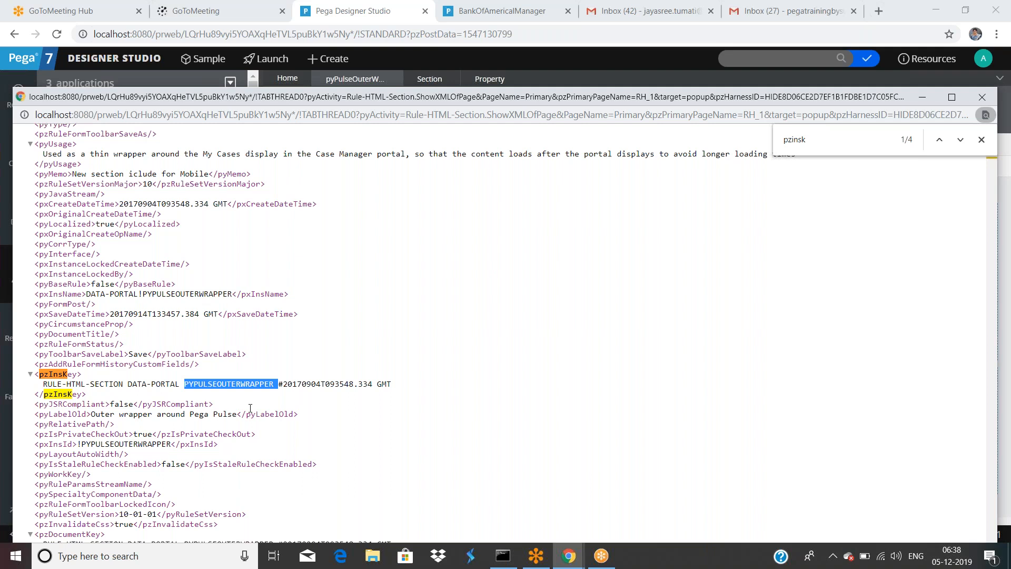
{"action": "left_click", "coordinate": [983, 98]}
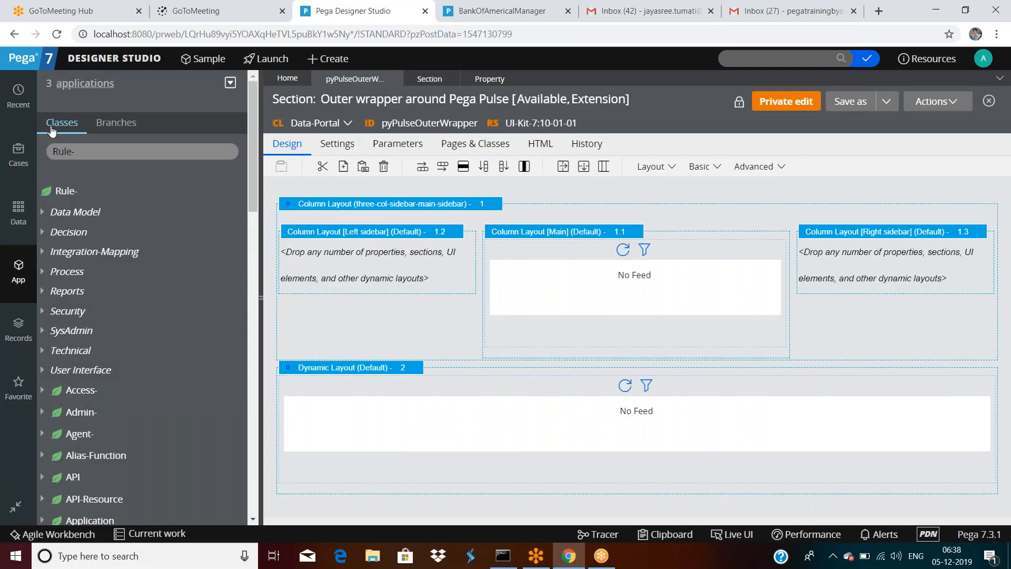
Step: Open the Bank Of America Loan Portal rule from the Recent list
{"action": "left_click", "coordinate": [20, 101]}
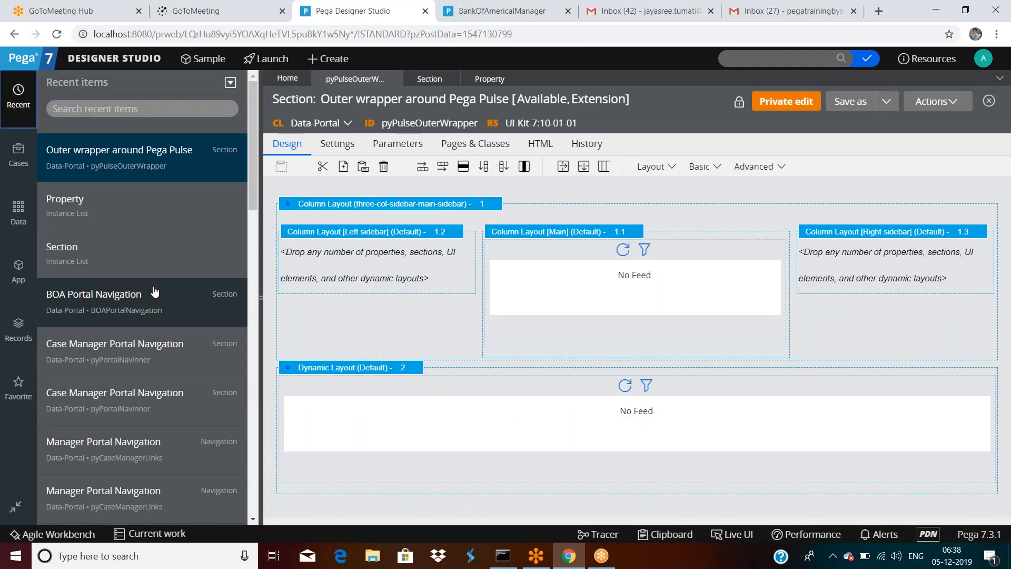
{"action": "scroll", "coordinate": [154, 291], "scroll_direction": "down", "scroll_amount": 7}
{"action": "scroll", "coordinate": [155, 291], "scroll_direction": "down", "scroll_amount": 2}
{"action": "left_click", "coordinate": [133, 329]}
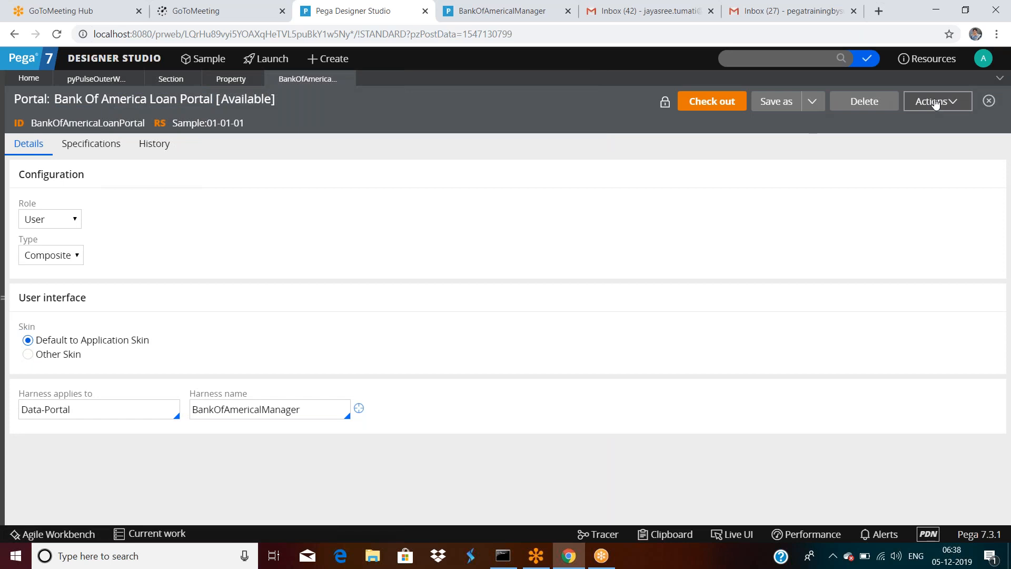
Step: View the portal rule's XML, inspect the RULE-PORTAL and BANKOFAMERICALOANPORTAL parts of pzInsKey, then close it
{"action": "left_click", "coordinate": [935, 101]}
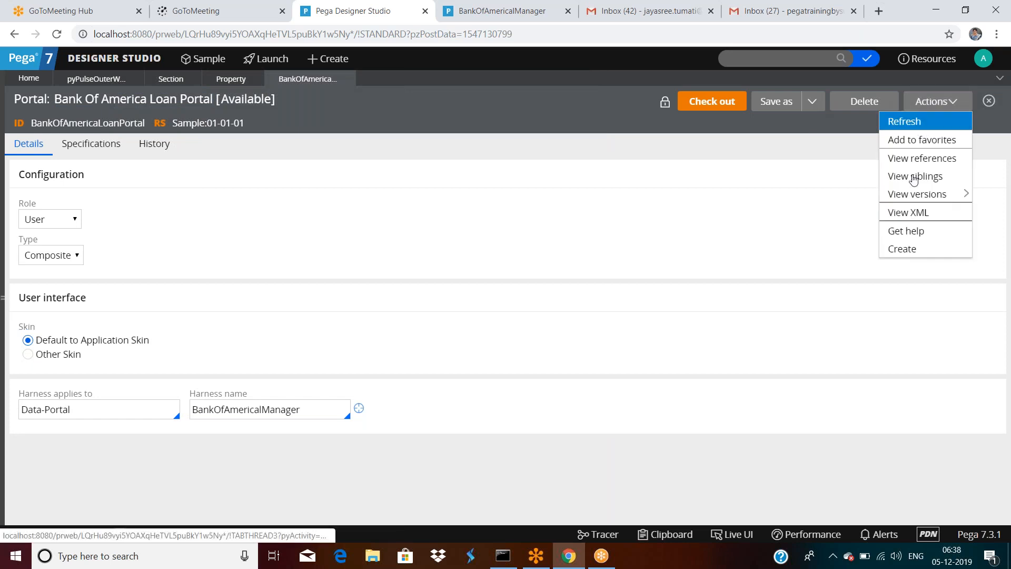
{"action": "left_click", "coordinate": [904, 213]}
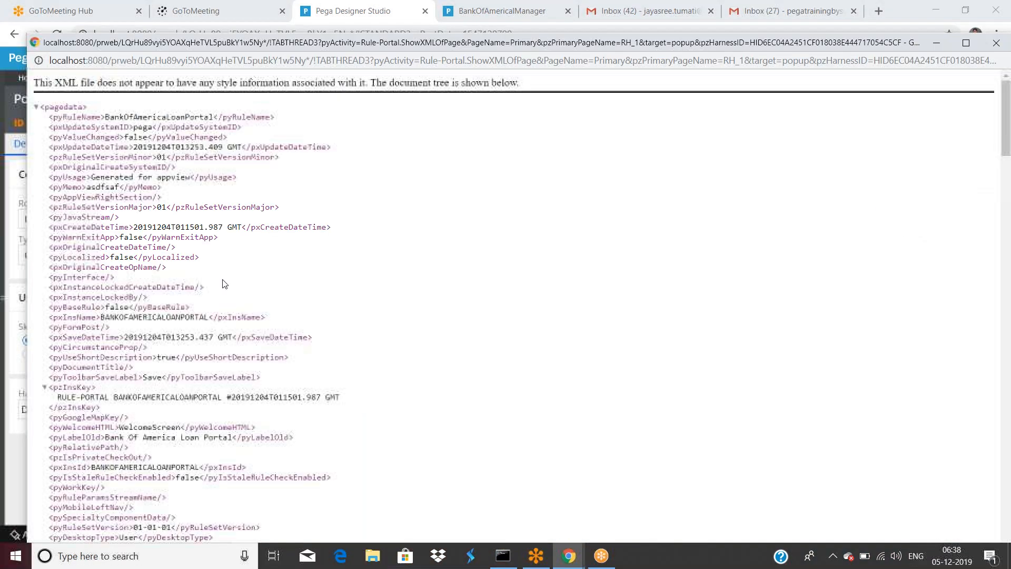
{"action": "scroll", "coordinate": [506, 305], "scroll_direction": "down", "scroll_amount": 3}
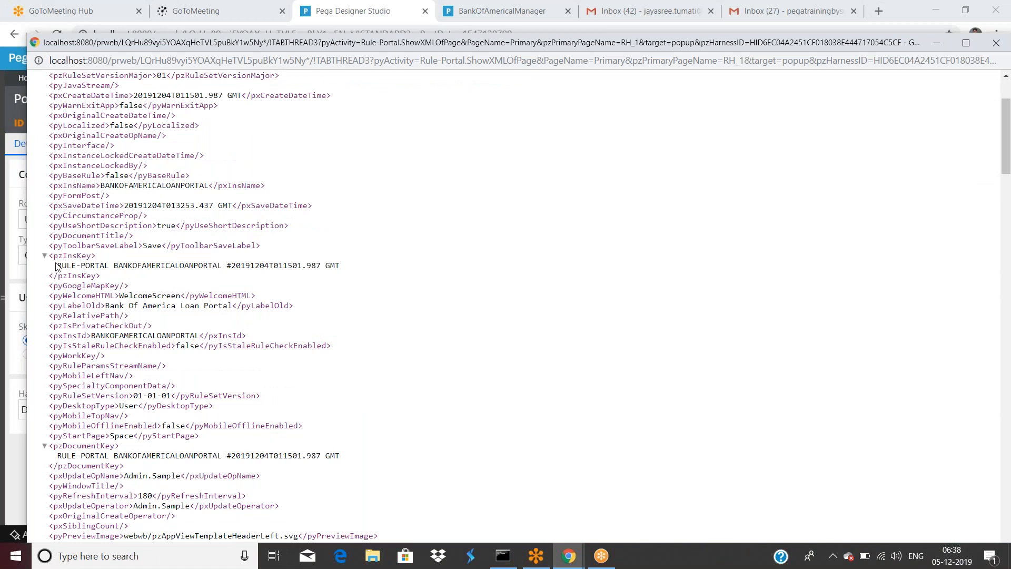
{"action": "left_click_drag", "start_coordinate": [58, 265], "coordinate": [112, 265]}
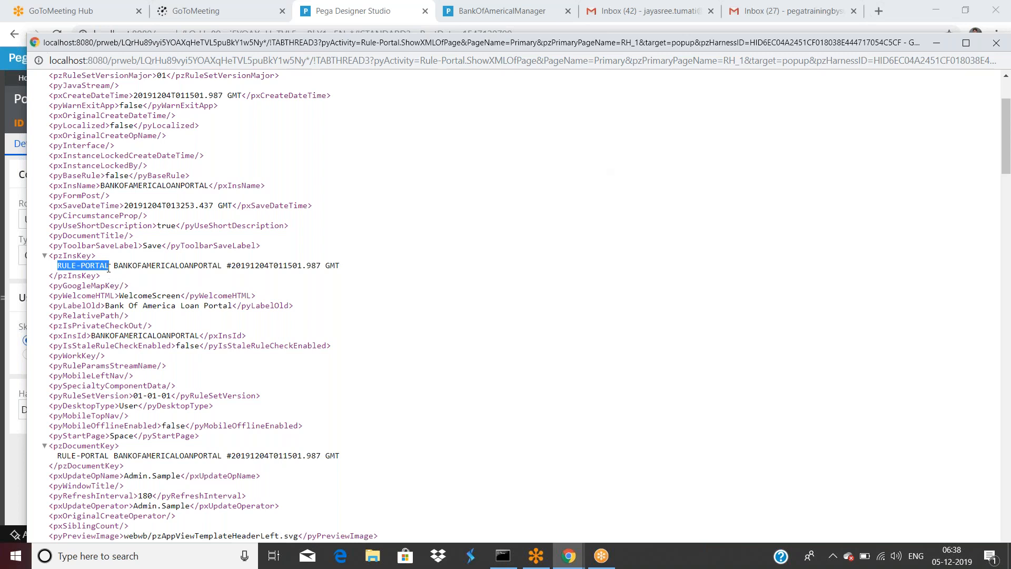
{"action": "left_click", "coordinate": [109, 263]}
{"action": "left_click_drag", "start_coordinate": [109, 263], "coordinate": [58, 266]}
{"action": "double_click", "coordinate": [133, 266]}
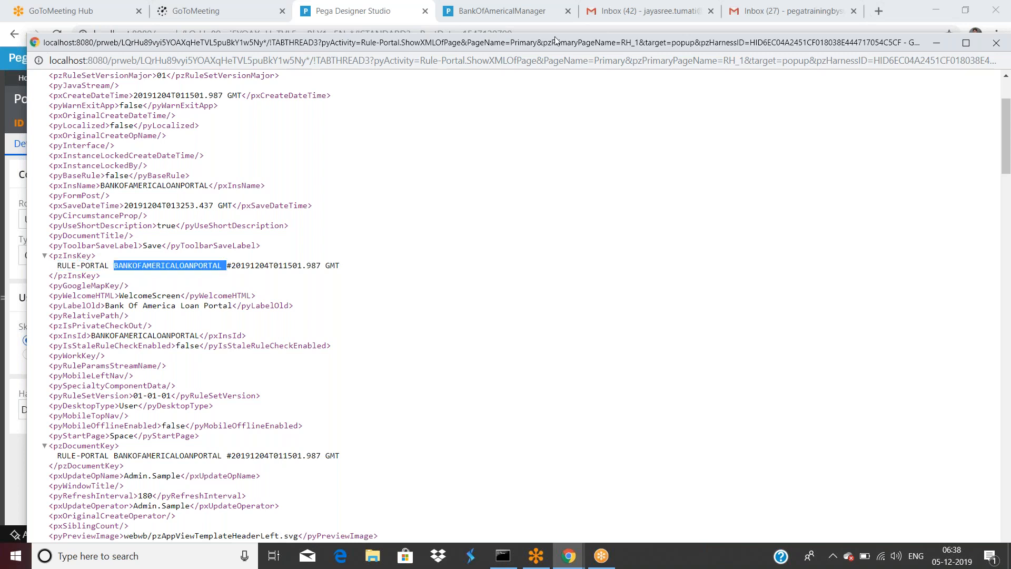
{"action": "left_click_drag", "start_coordinate": [548, 42], "coordinate": [541, 87]}
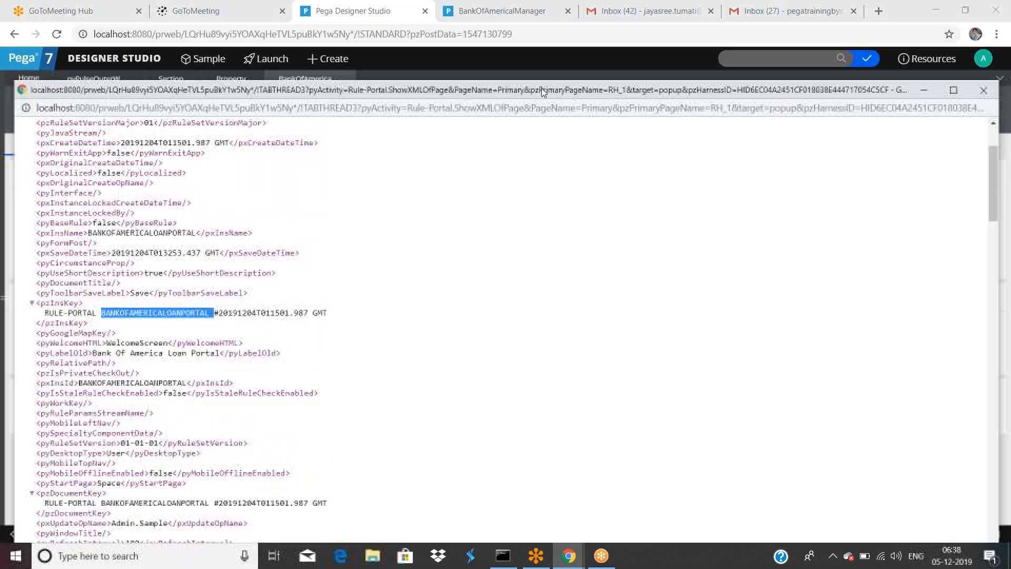
{"action": "left_click", "coordinate": [984, 91]}
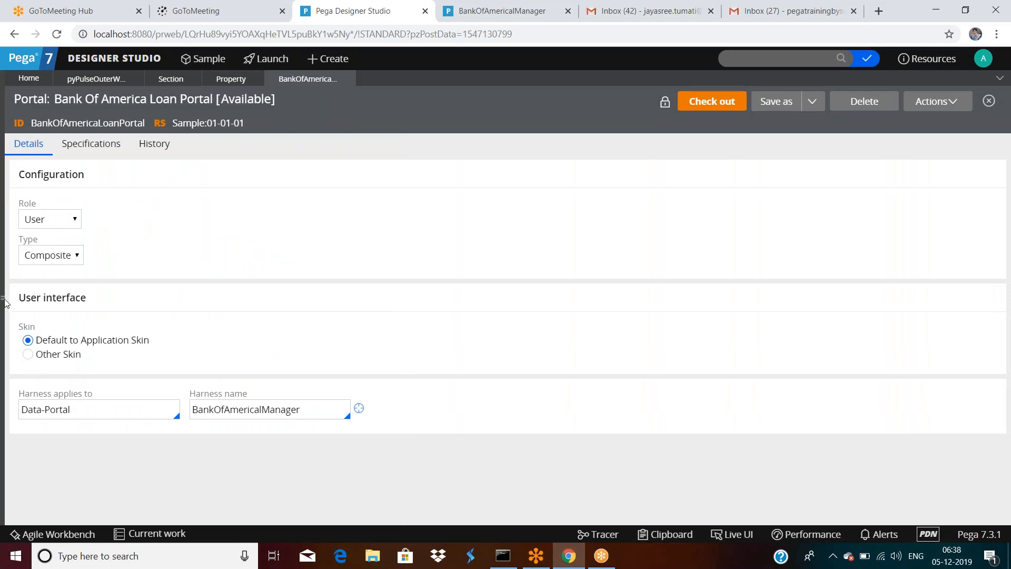
Step: Filter the class explorer for Rule-Portal and list all its instances
{"action": "left_click", "coordinate": [4, 301]}
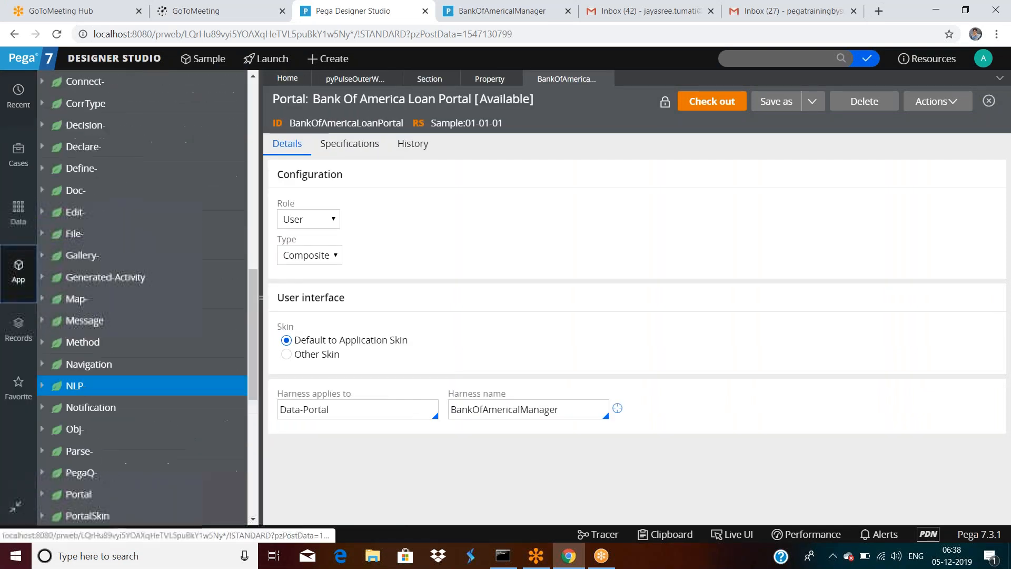
{"action": "scroll", "coordinate": [116, 136], "scroll_direction": "up", "scroll_amount": 3}
{"action": "left_click", "coordinate": [120, 154]}
{"action": "type", "text": "Rule-"}
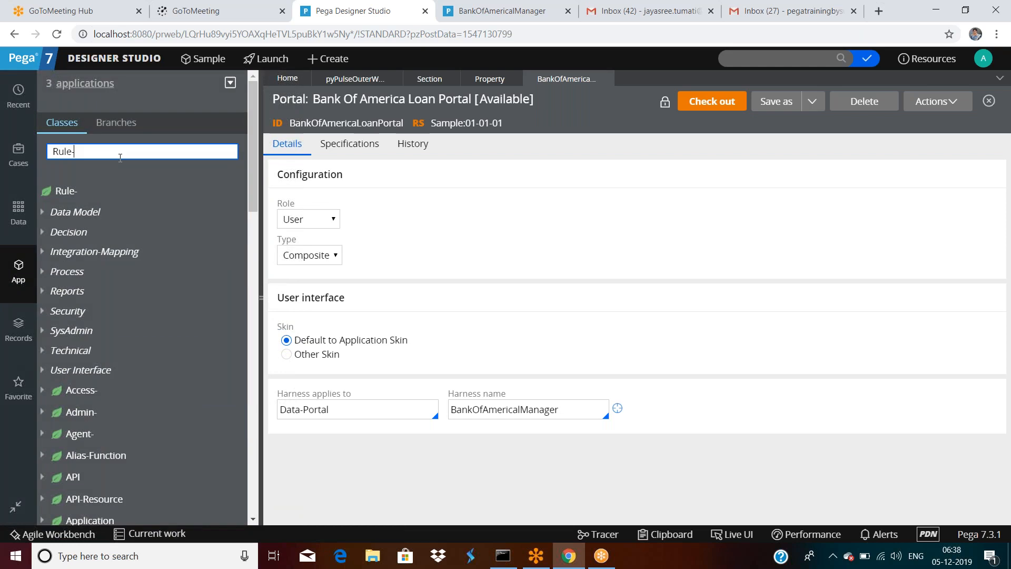
{"action": "type", "text": "Portal"}
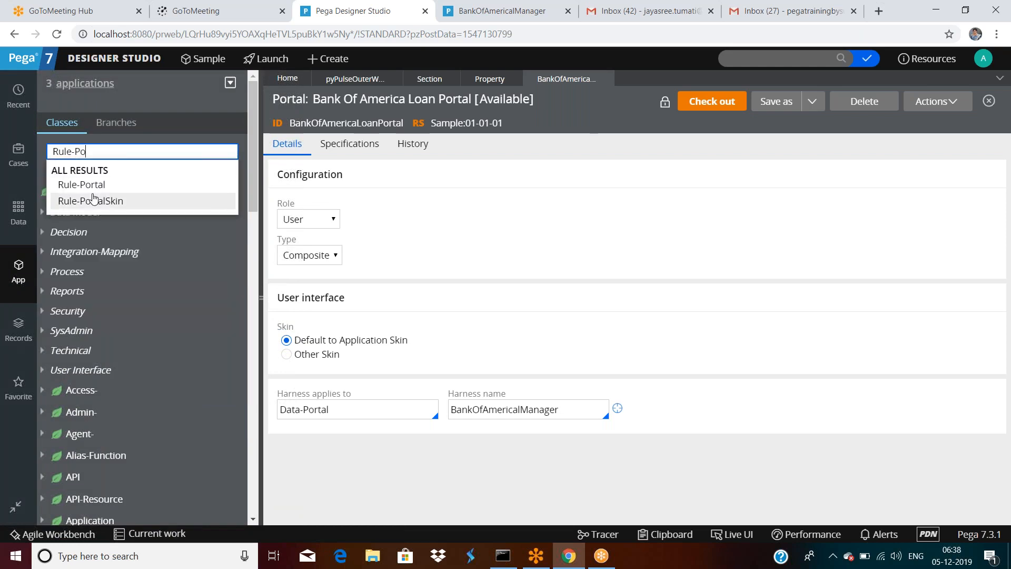
{"action": "key", "text": "Return"}
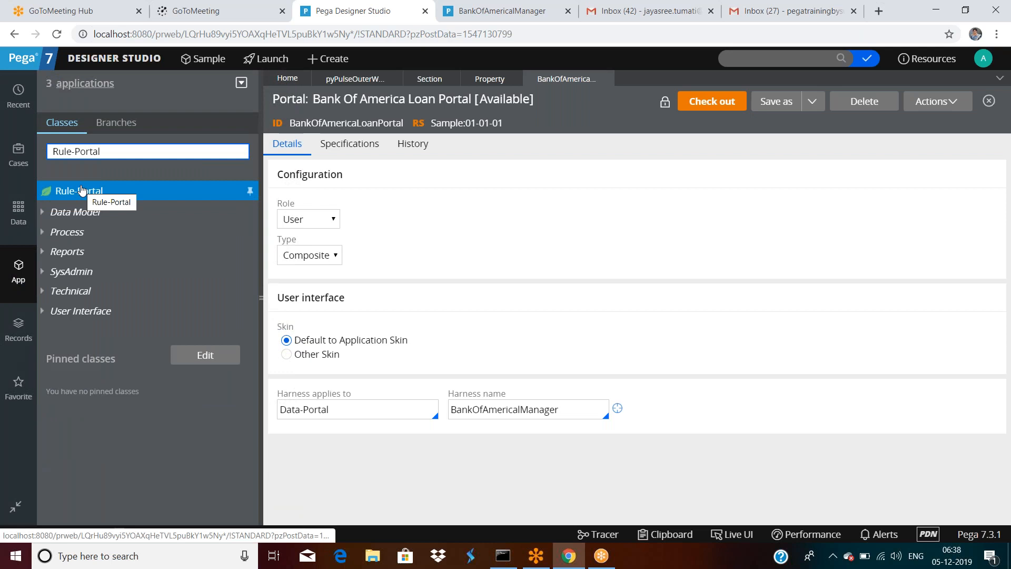
{"action": "left_click", "coordinate": [86, 194]}
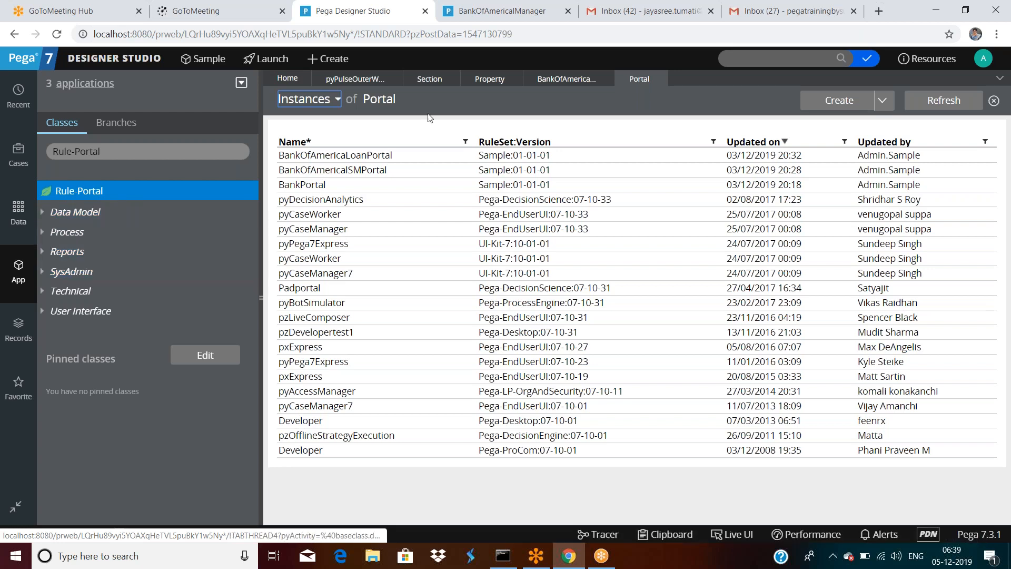
Step: Log off Designer Studio and log back in to the Home page
{"action": "left_click", "coordinate": [983, 58]}
{"action": "left_click", "coordinate": [927, 165]}
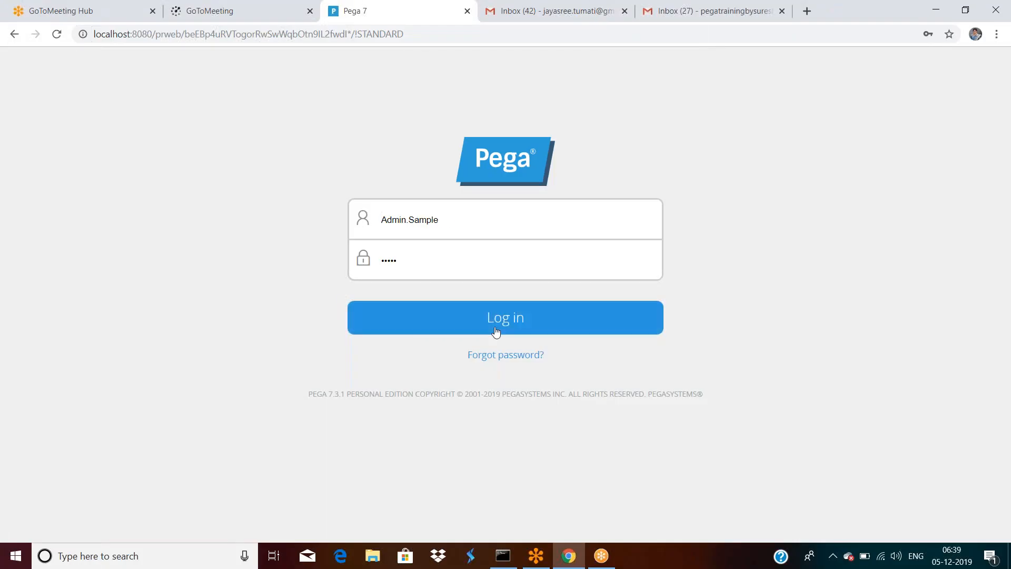
{"action": "left_click", "coordinate": [500, 327]}
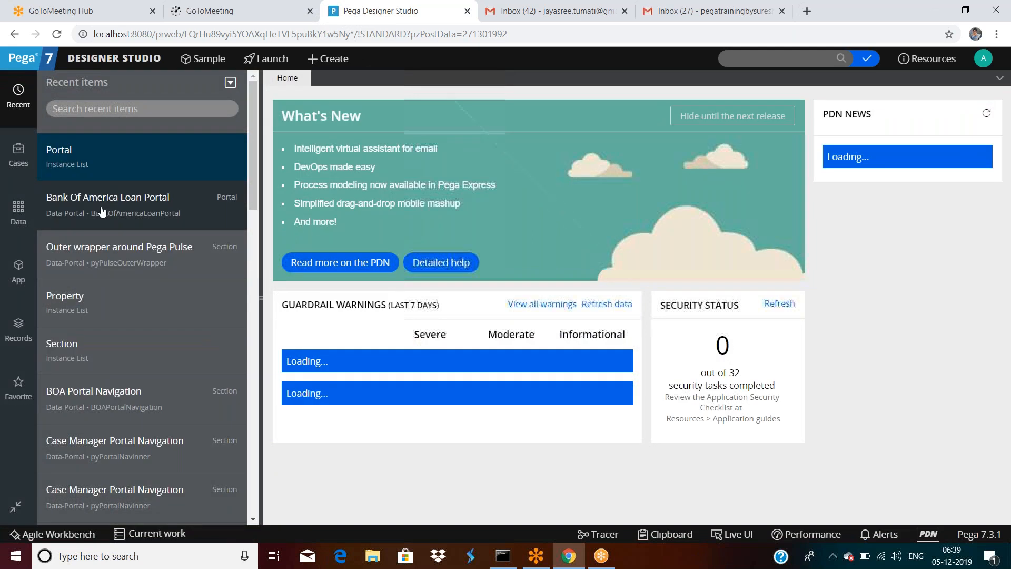
Step: Reopen the pyPulseOuterWrapper section and start a Save As copy of it
{"action": "left_click", "coordinate": [124, 258]}
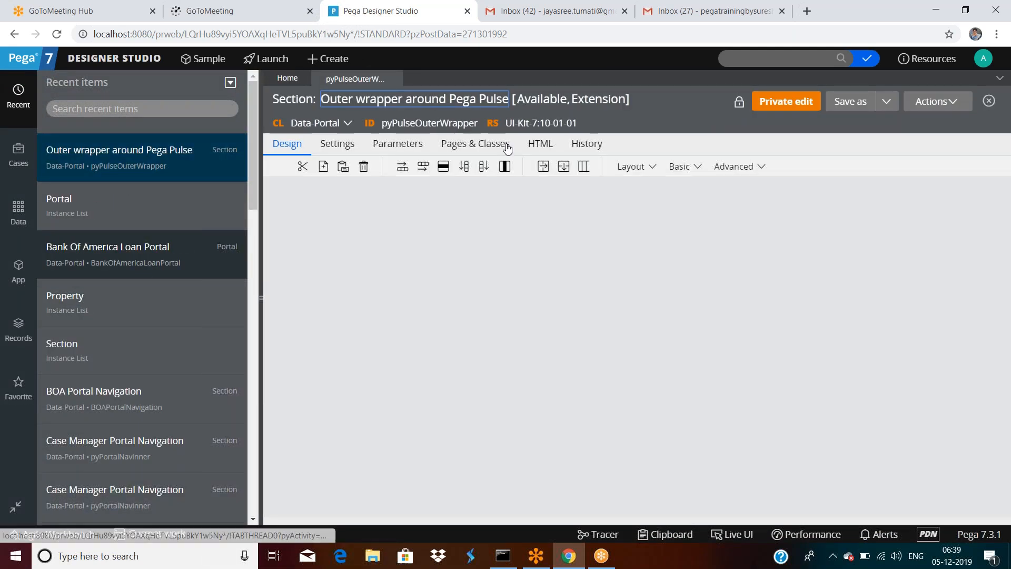
{"action": "left_click", "coordinate": [258, 306]}
{"action": "left_click", "coordinate": [850, 101]}
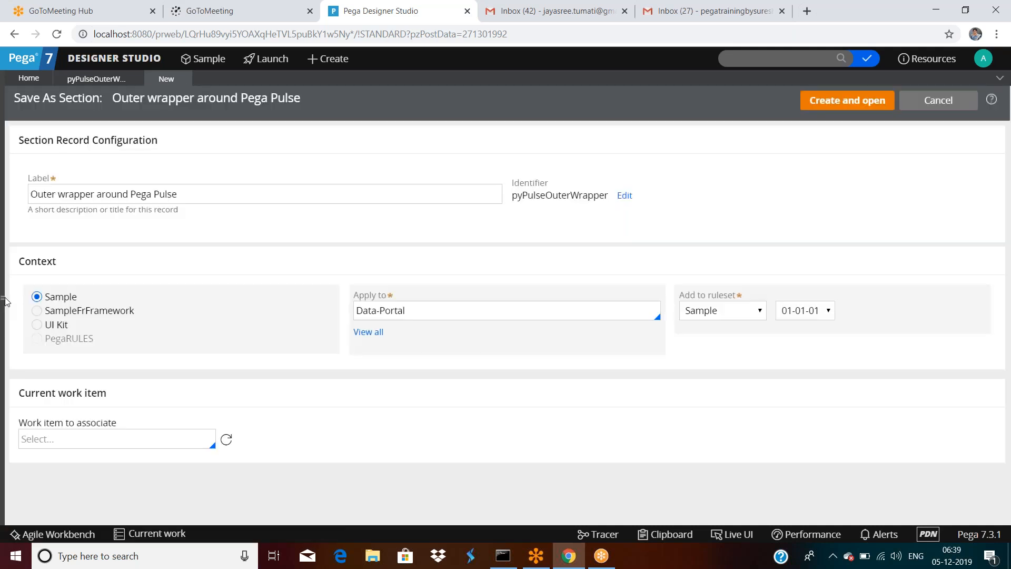
Step: Show the App explorer and keep the copy's Add to ruleset set to Sample
{"action": "left_click", "coordinate": [7, 302]}
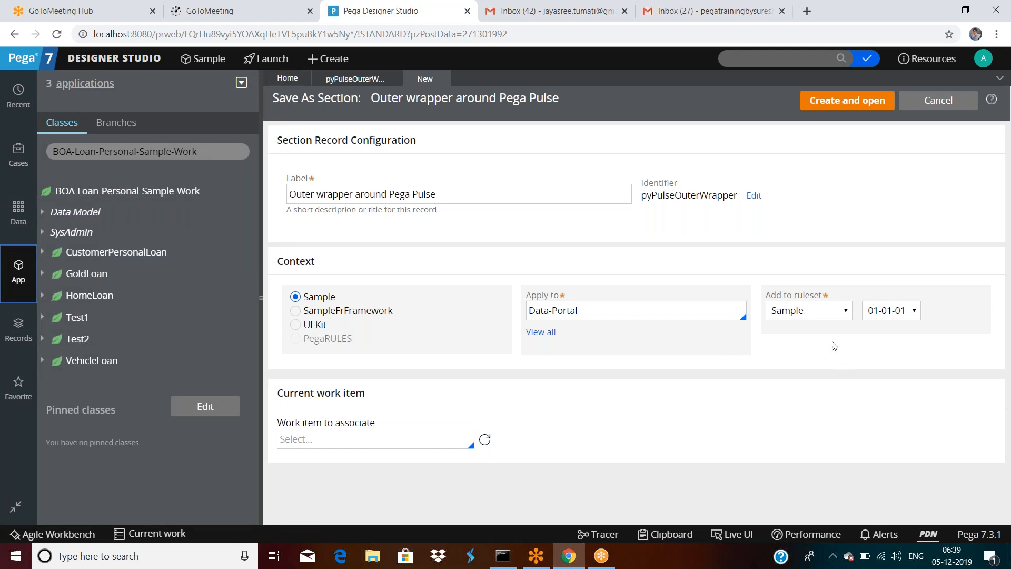
{"action": "left_click", "coordinate": [794, 311]}
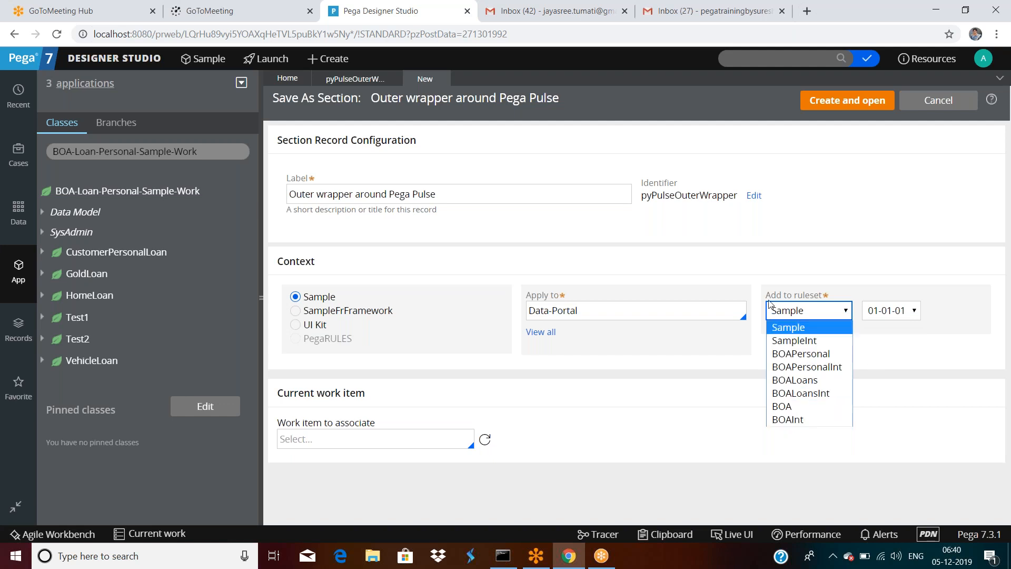
{"action": "left_click", "coordinate": [764, 265]}
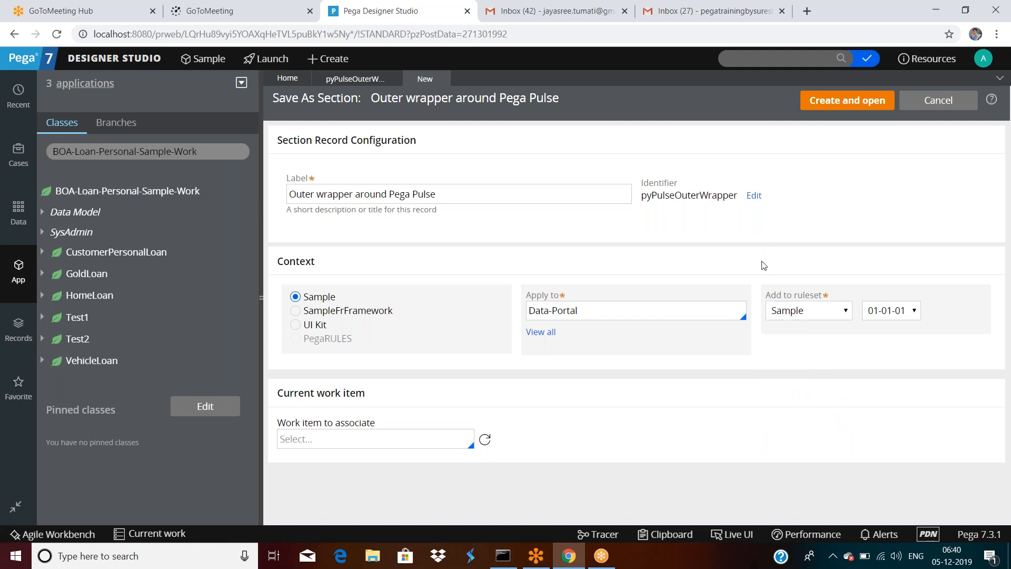
Step: Browse the BOA-Loan-Personal-Sample-Work class's Create menu to reach User Interface > Section
{"action": "right_click", "coordinate": [136, 203]}
{"action": "mouse_move", "coordinate": [208, 212]}
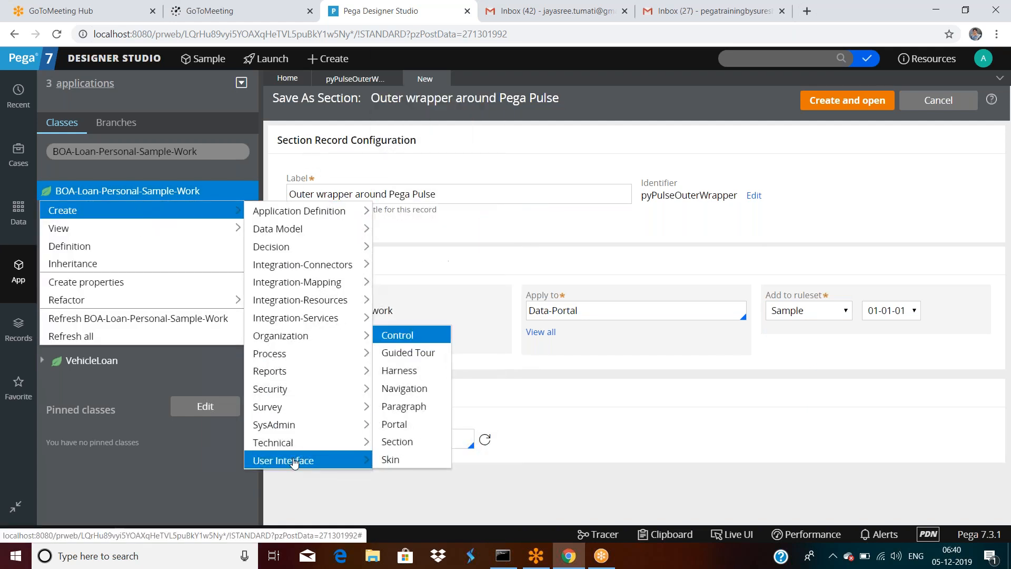
{"action": "mouse_move", "coordinate": [287, 233]}
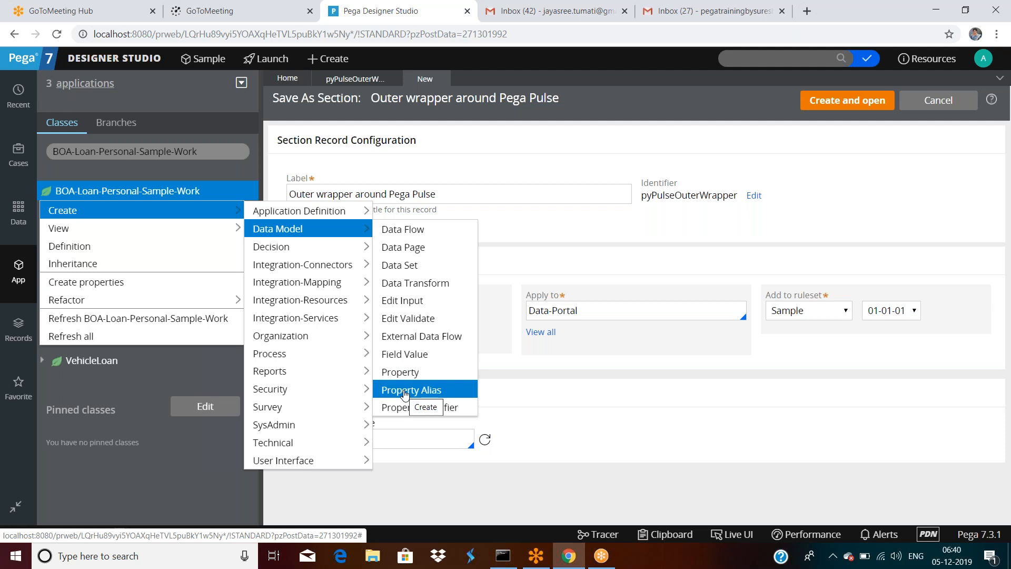
{"action": "mouse_move", "coordinate": [284, 463]}
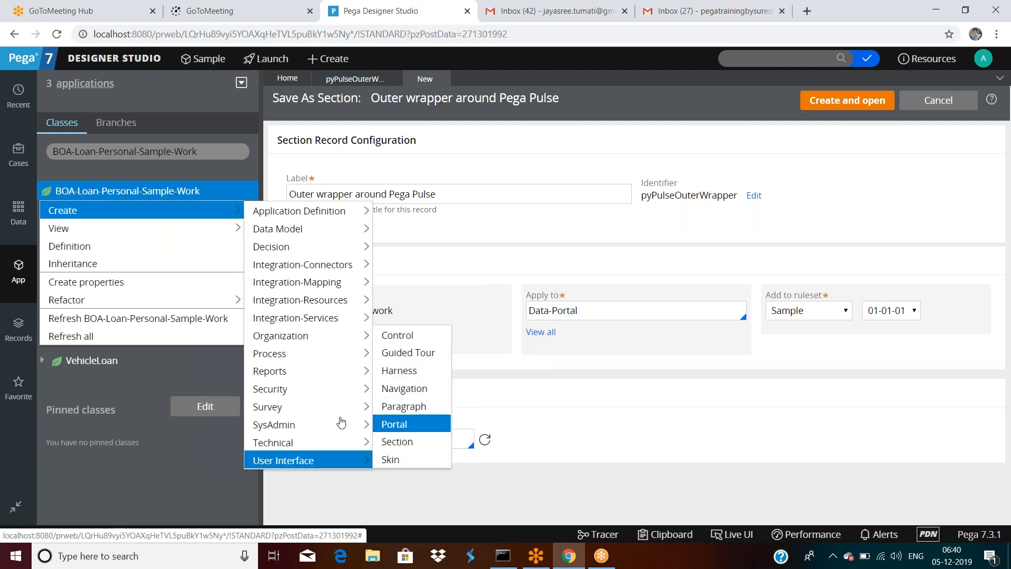
{"action": "mouse_move", "coordinate": [334, 425]}
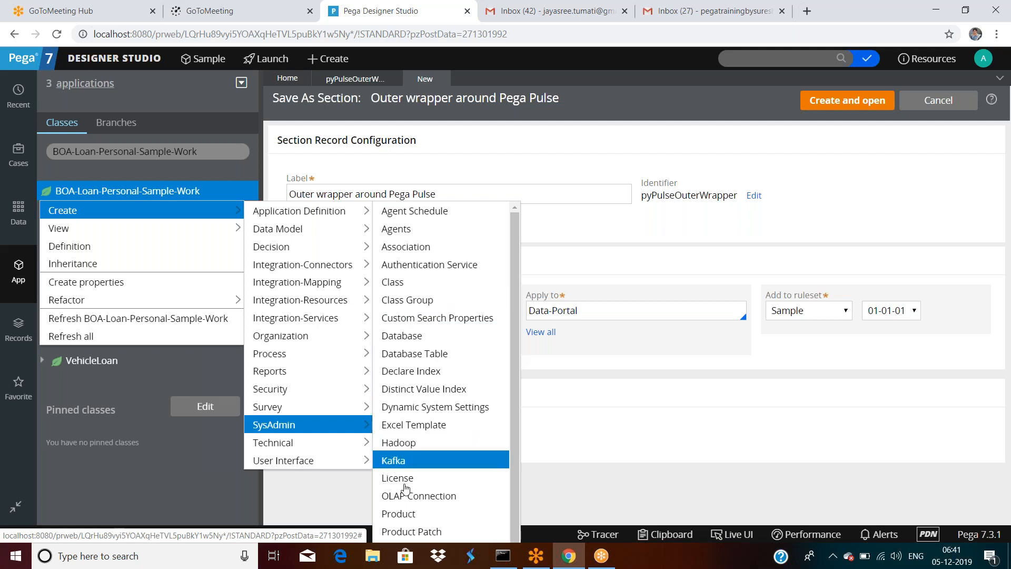
{"action": "mouse_move", "coordinate": [99, 213]}
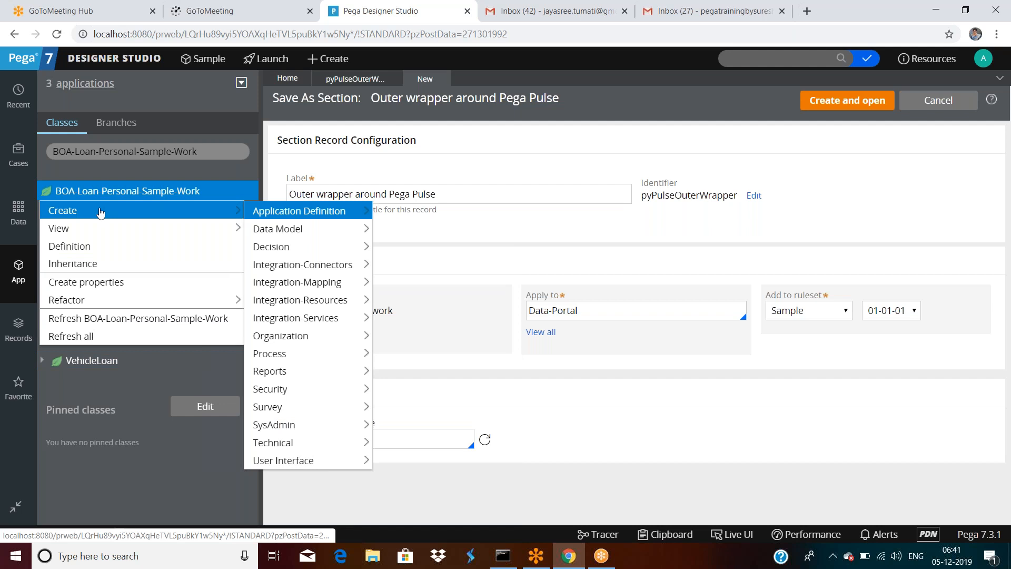
{"action": "mouse_move", "coordinate": [302, 466]}
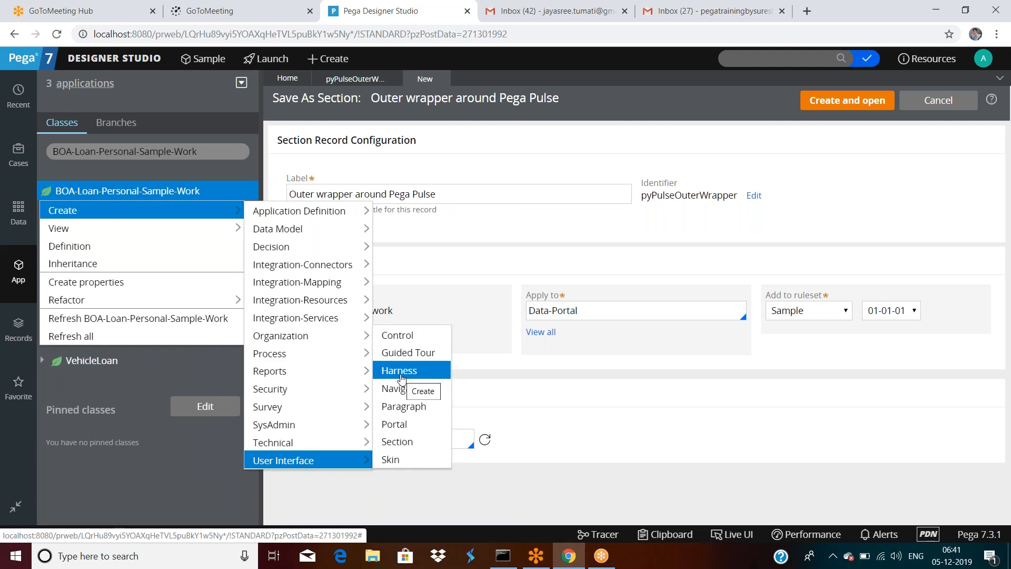
Step: Start a section labelled personalloanform, applied to BOA-Loan-Personal-Sample-Work in ruleset Sample 01-01-01
{"action": "left_click", "coordinate": [395, 441]}
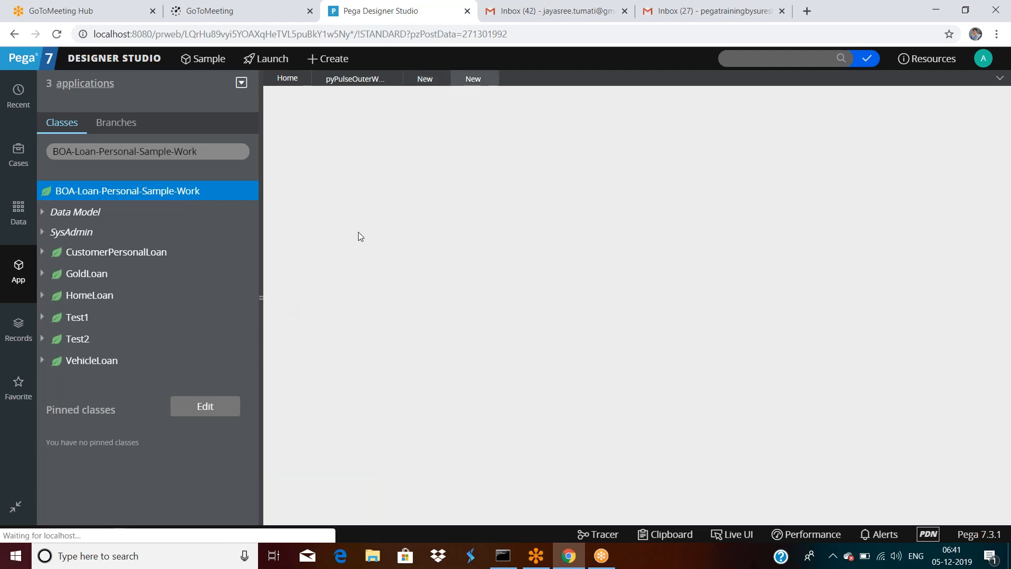
{"action": "type", "text": "personal"}
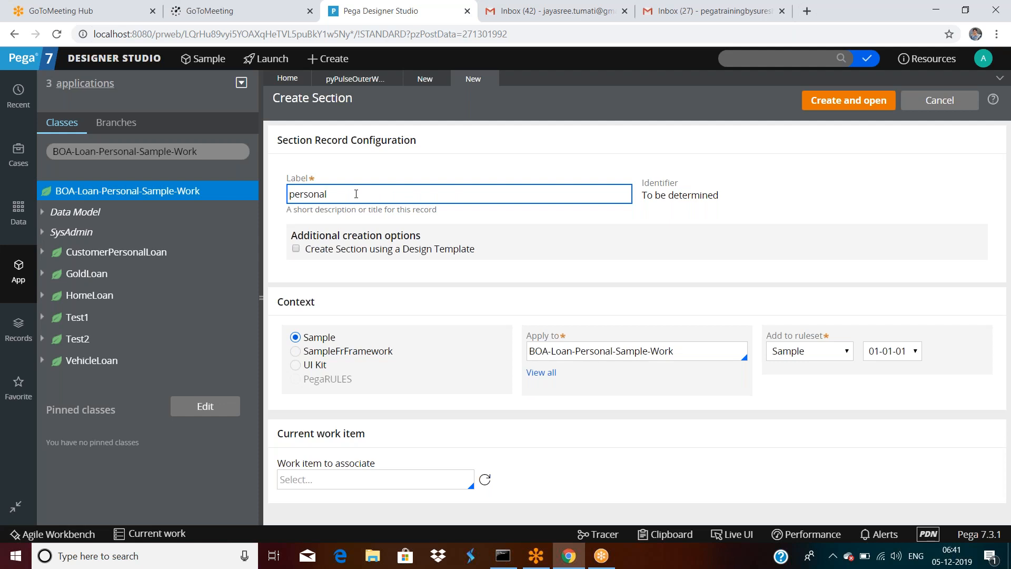
{"action": "type", "text": "loanform"}
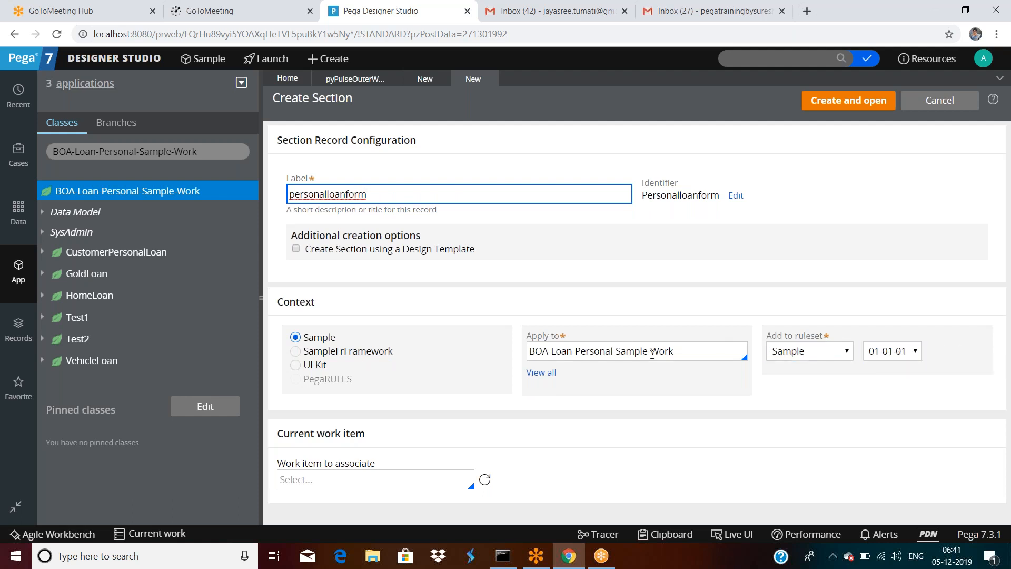
{"action": "left_click", "coordinate": [259, 300]}
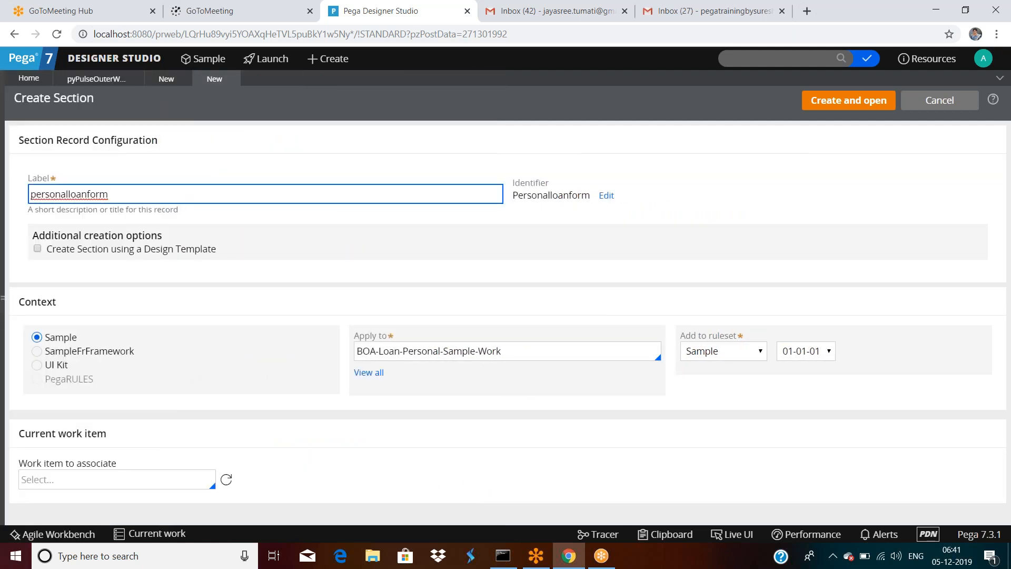
{"action": "left_click", "coordinate": [525, 346]}
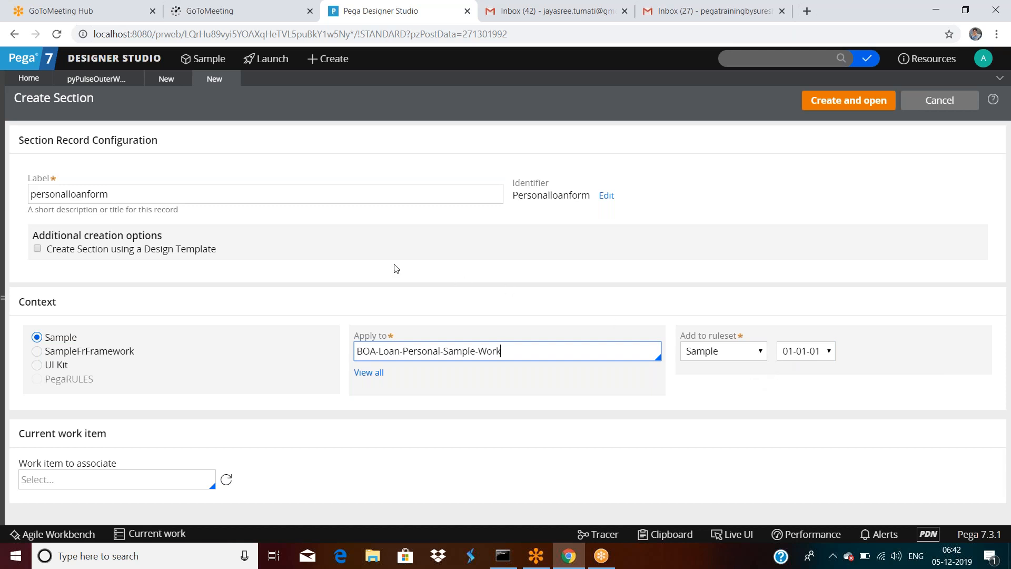
{"action": "double_click", "coordinate": [62, 98]}
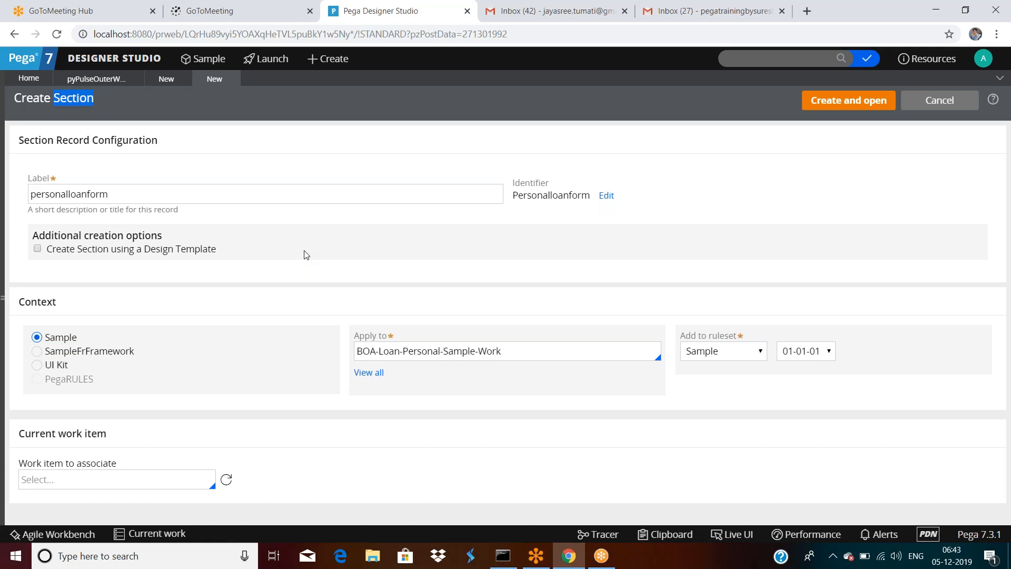
{"action": "left_click", "coordinate": [389, 257]}
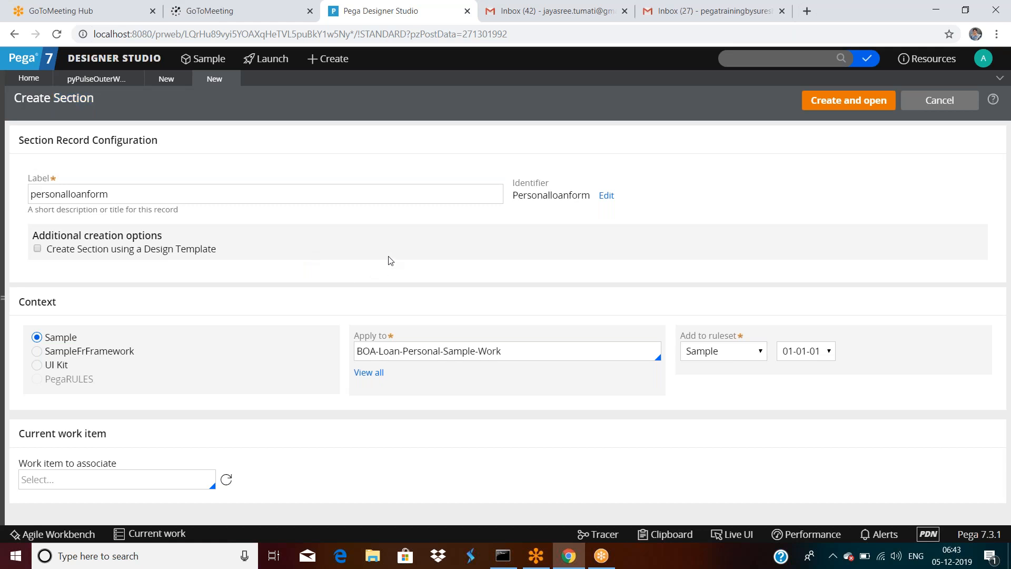
Step: Create and open the personalloanform section, then view its History and Specifications tabs
{"action": "left_click", "coordinate": [825, 105]}
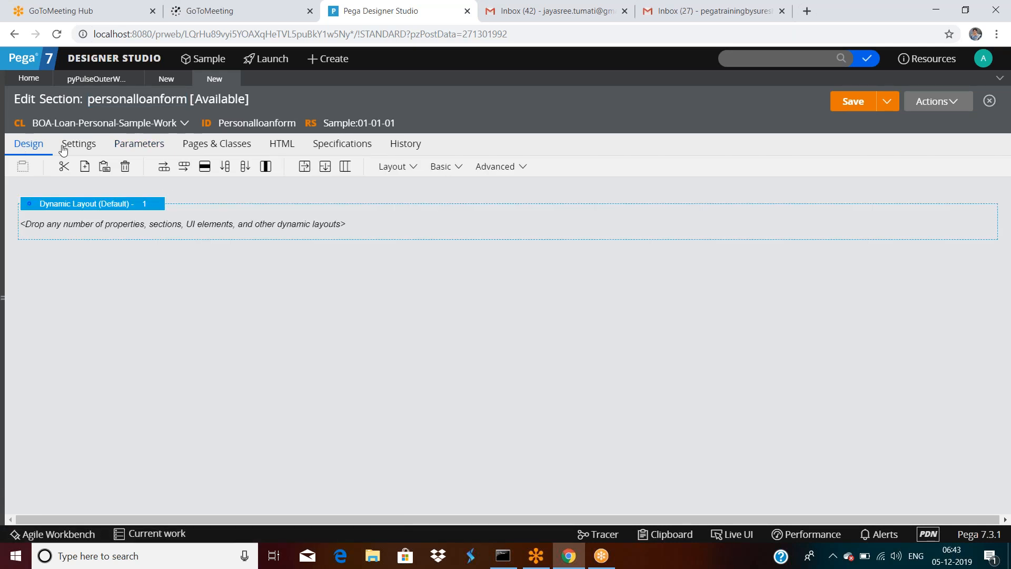
{"action": "left_click", "coordinate": [401, 150]}
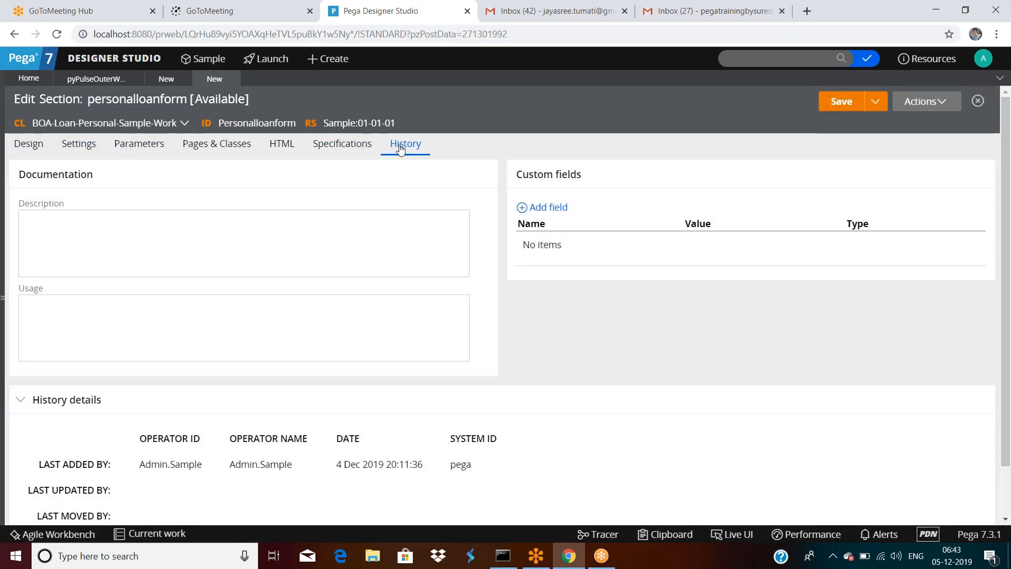
{"action": "left_click", "coordinate": [340, 147]}
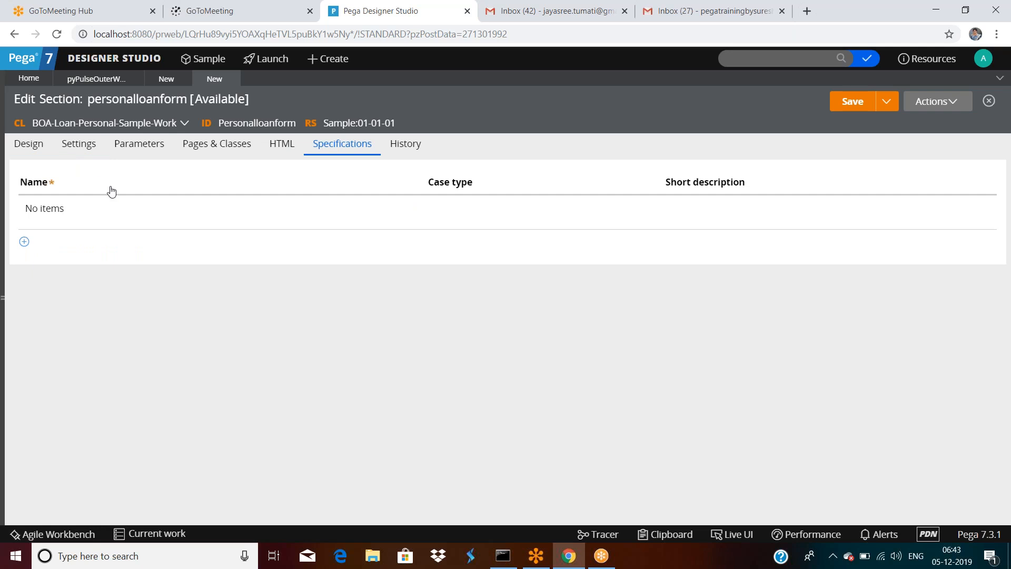
{"action": "left_click", "coordinate": [393, 147]}
Step: Review the documentation fields and history entries, which show it added 4 Dec 2019 20:11:36
{"action": "left_click", "coordinate": [118, 322]}
{"action": "left_click", "coordinate": [133, 269]}
{"action": "scroll", "coordinate": [126, 413], "scroll_direction": "down", "scroll_amount": 2}
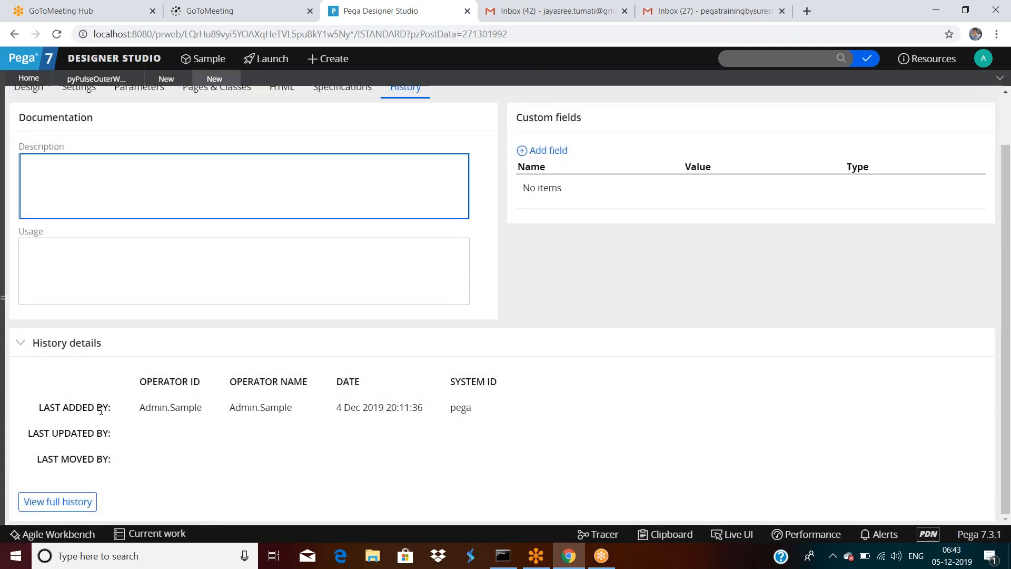
{"action": "left_click_drag", "start_coordinate": [39, 407], "coordinate": [336, 412]}
{"action": "left_click", "coordinate": [49, 469]}
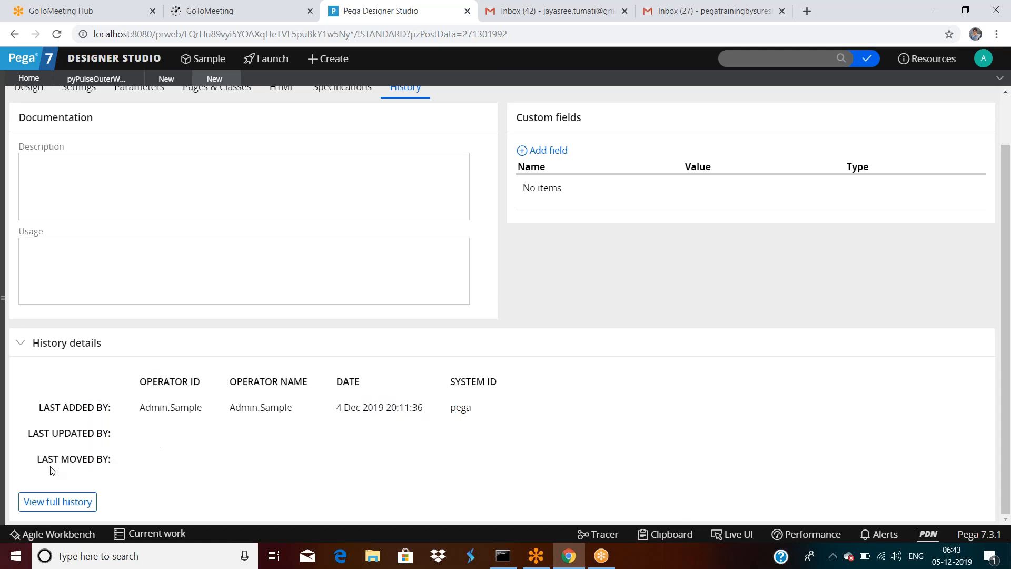
{"action": "mouse_move", "coordinate": [16, 466]}
{"action": "left_mouse_down"}
{"action": "mouse_move", "coordinate": [111, 462]}
{"action": "mouse_move", "coordinate": [28, 463]}
{"action": "left_mouse_up"}
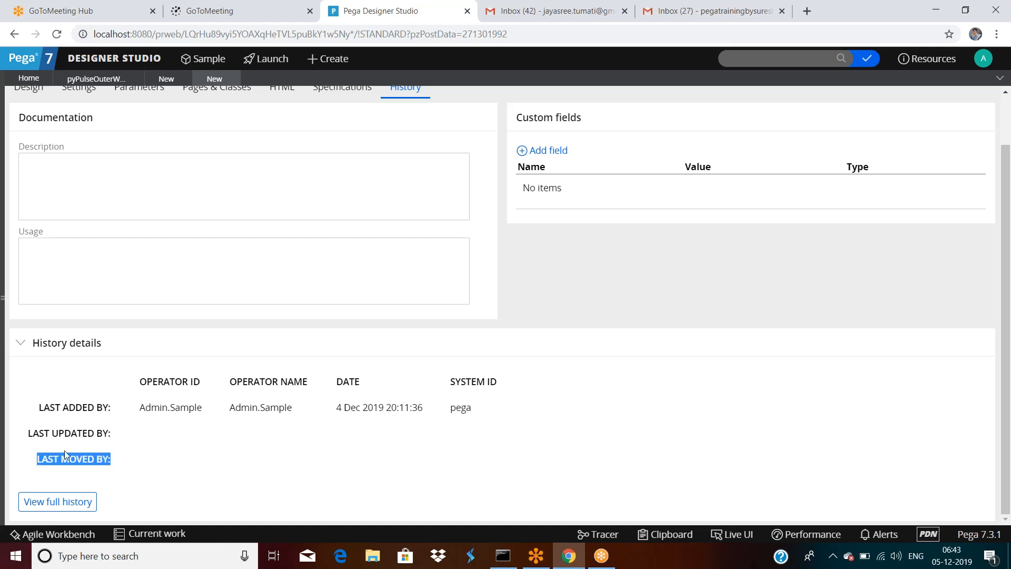
{"action": "left_click", "coordinate": [189, 462]}
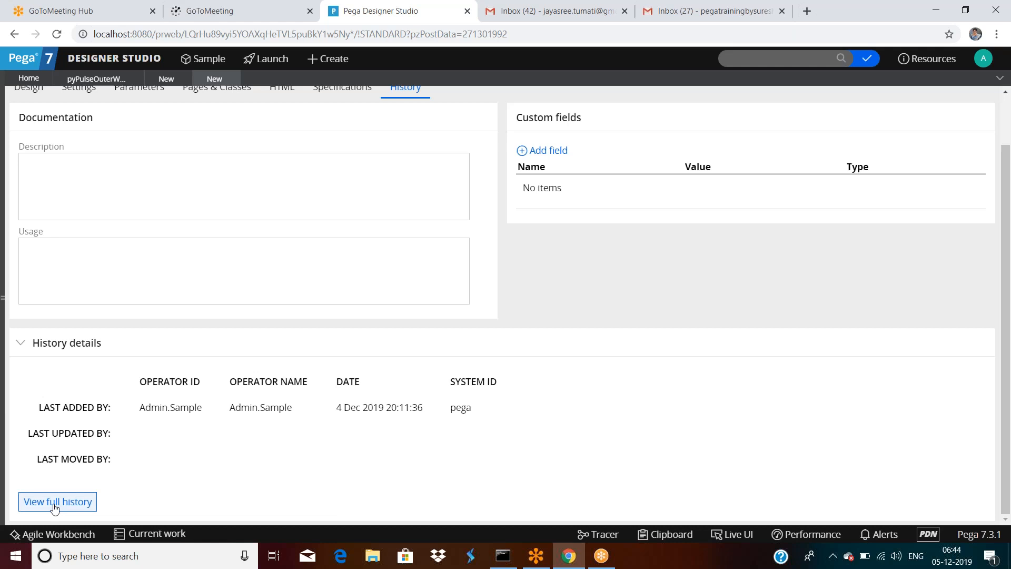
{"action": "scroll", "coordinate": [145, 380], "scroll_direction": "up", "scroll_amount": 1}
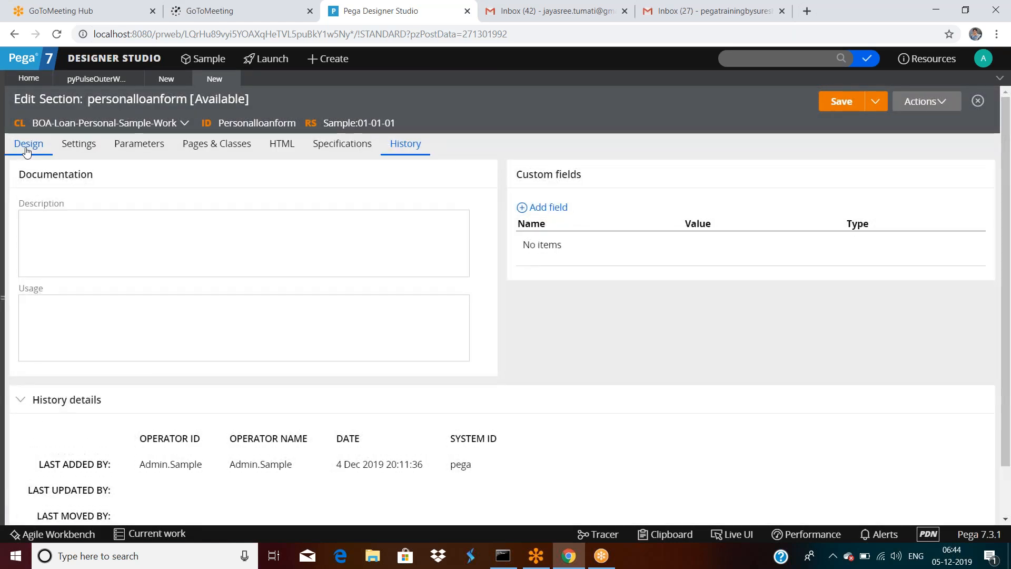
Step: Check the Settings, Parameters, Pages & Classes and HTML tabs, then return to the empty Design layout
{"action": "left_click", "coordinate": [25, 149]}
{"action": "left_click", "coordinate": [77, 148]}
{"action": "left_click", "coordinate": [139, 150]}
{"action": "left_click", "coordinate": [214, 153]}
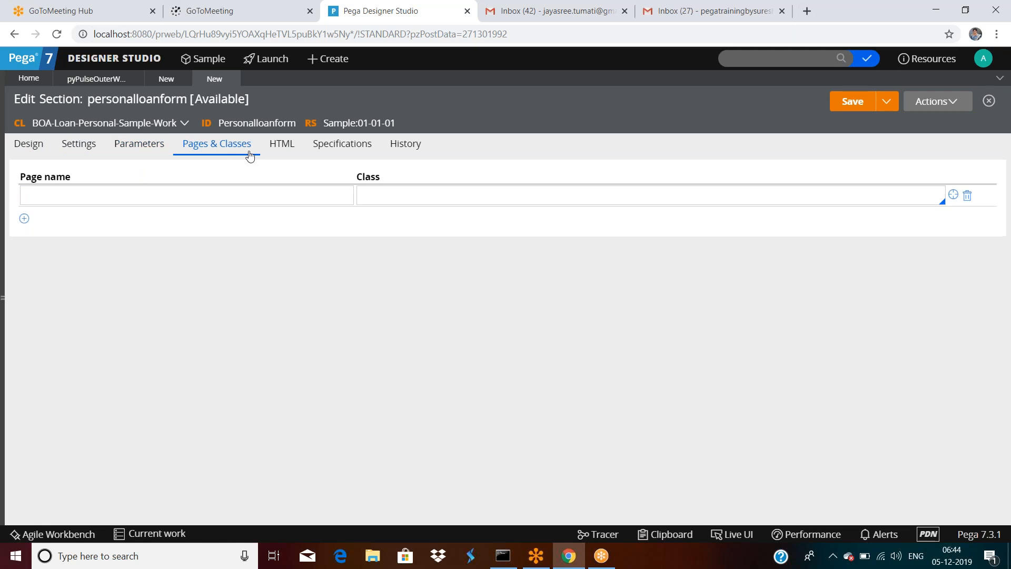
{"action": "left_click", "coordinate": [280, 149]}
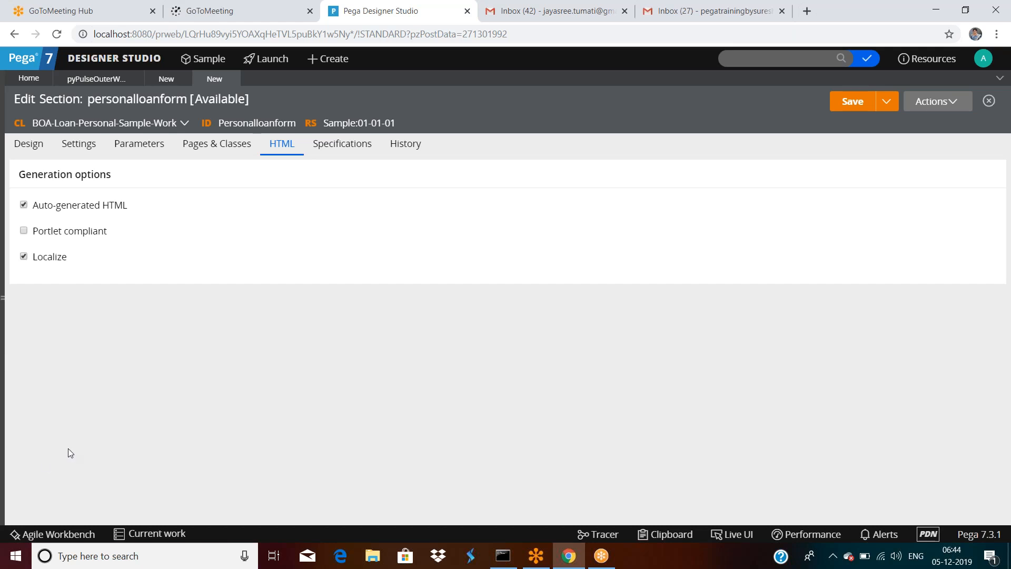
{"action": "left_click", "coordinate": [30, 146]}
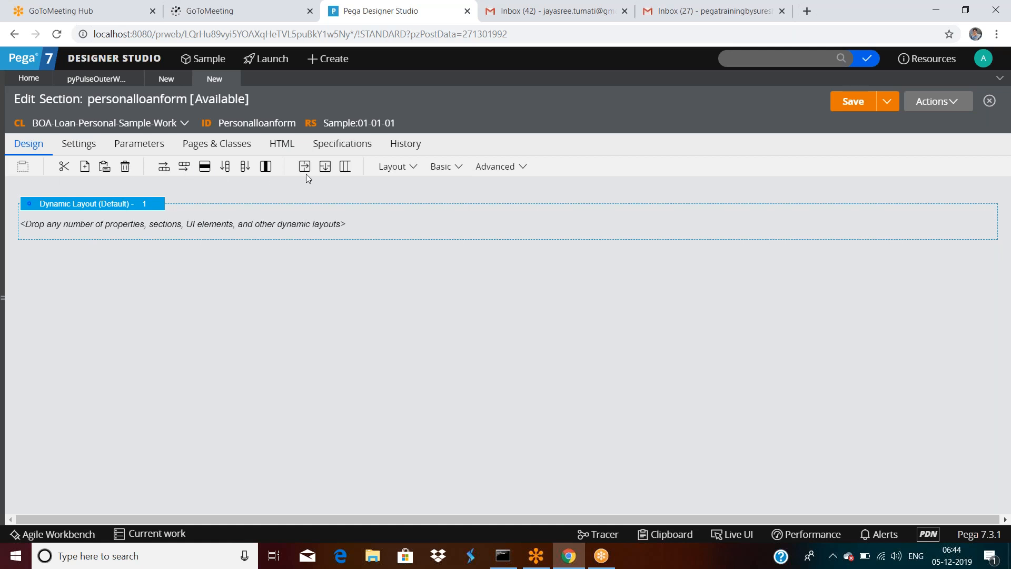
Step: Try dragging the dynamic layouts lower in the section
{"action": "right_click", "coordinate": [93, 205]}
{"action": "left_click", "coordinate": [60, 273]}
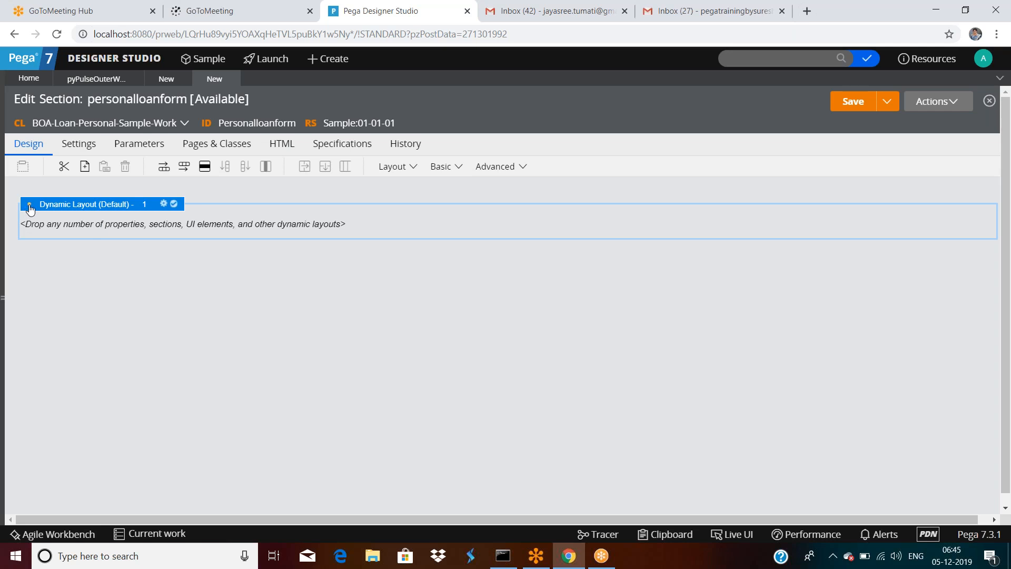
{"action": "left_click_drag", "start_coordinate": [30, 209], "coordinate": [31, 293]}
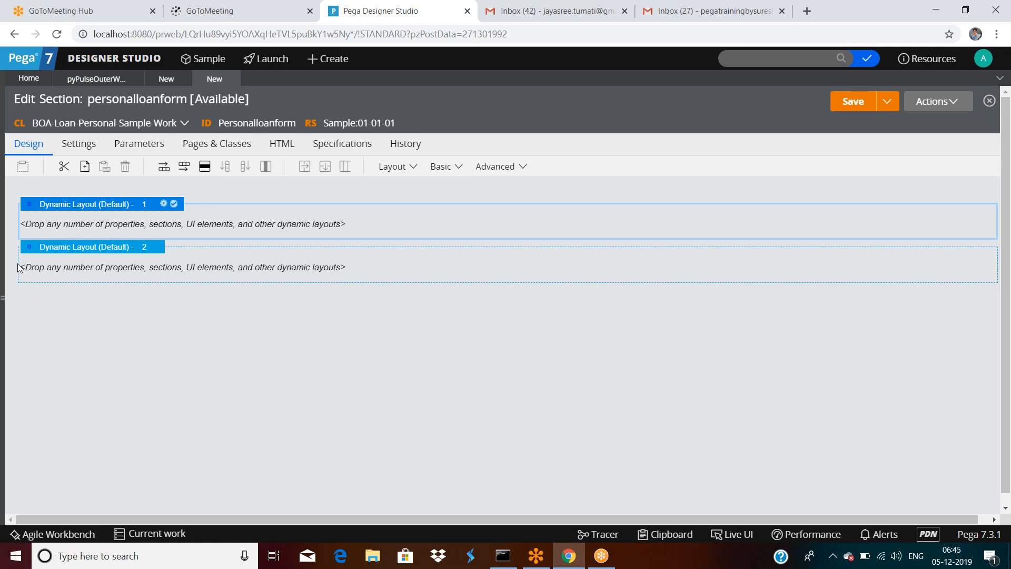
{"action": "left_click_drag", "start_coordinate": [29, 255], "coordinate": [29, 305]}
{"action": "left_click_drag", "start_coordinate": [29, 250], "coordinate": [31, 307]}
Step: Cut, copy, paste above, paste below and delete layouts from the layout's right-click menu
{"action": "right_click", "coordinate": [119, 249]}
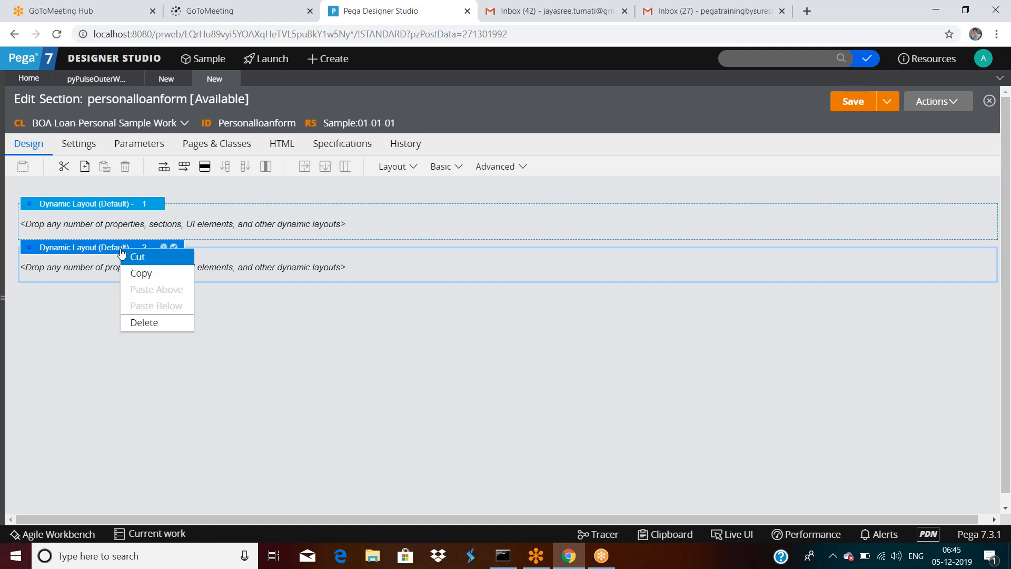
{"action": "left_click", "coordinate": [136, 256]}
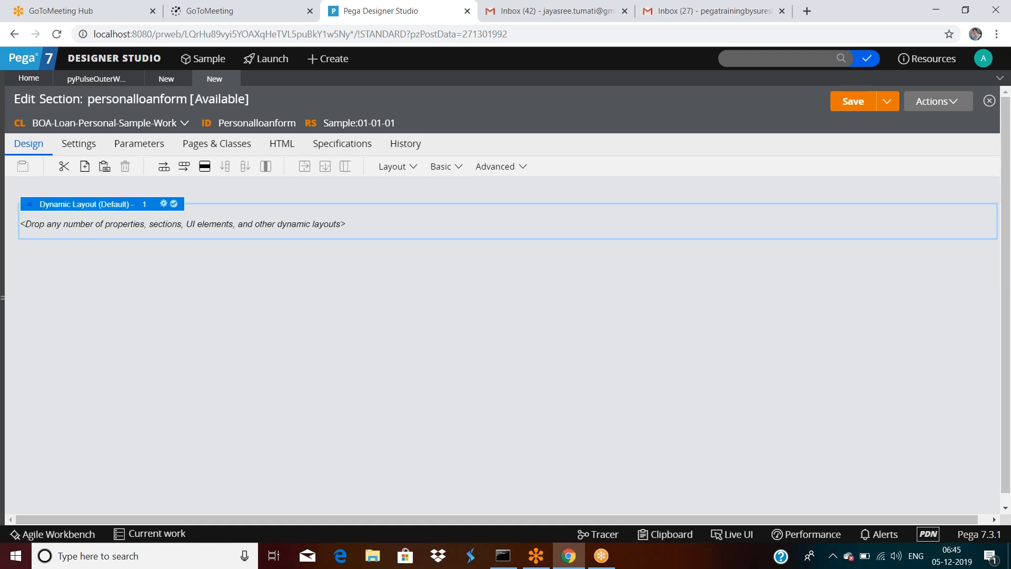
{"action": "right_click", "coordinate": [121, 203]}
{"action": "left_click", "coordinate": [138, 227]}
{"action": "right_click", "coordinate": [125, 206]}
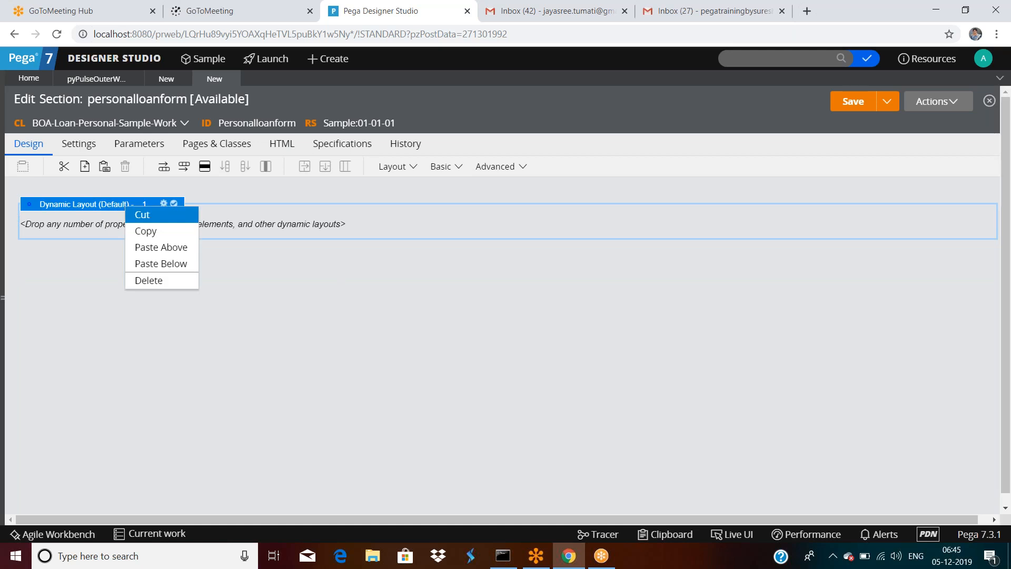
{"action": "left_click", "coordinate": [158, 248]}
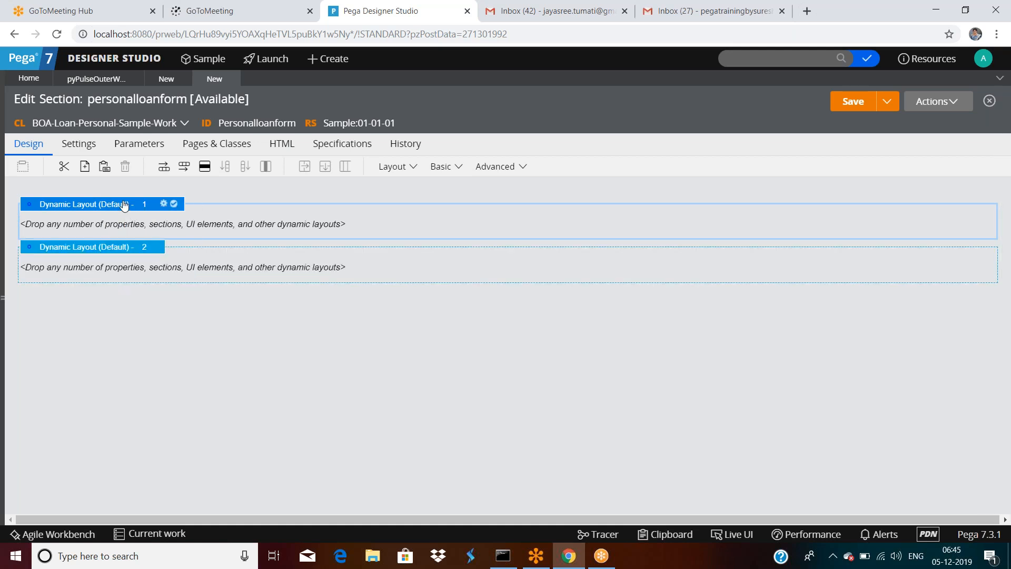
{"action": "right_click", "coordinate": [124, 203]}
{"action": "left_click", "coordinate": [150, 260]}
{"action": "right_click", "coordinate": [124, 203]}
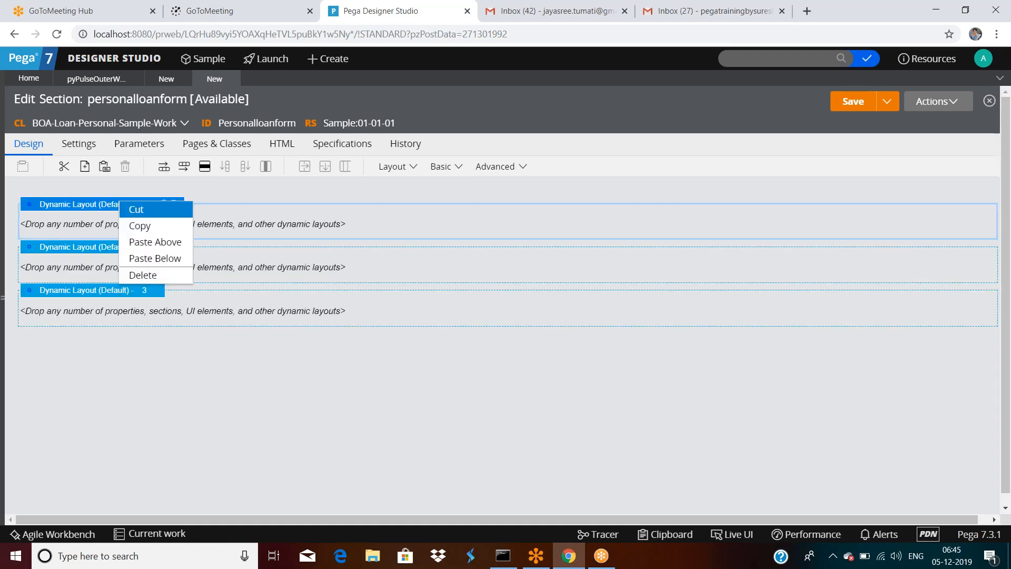
{"action": "left_click", "coordinate": [143, 275]}
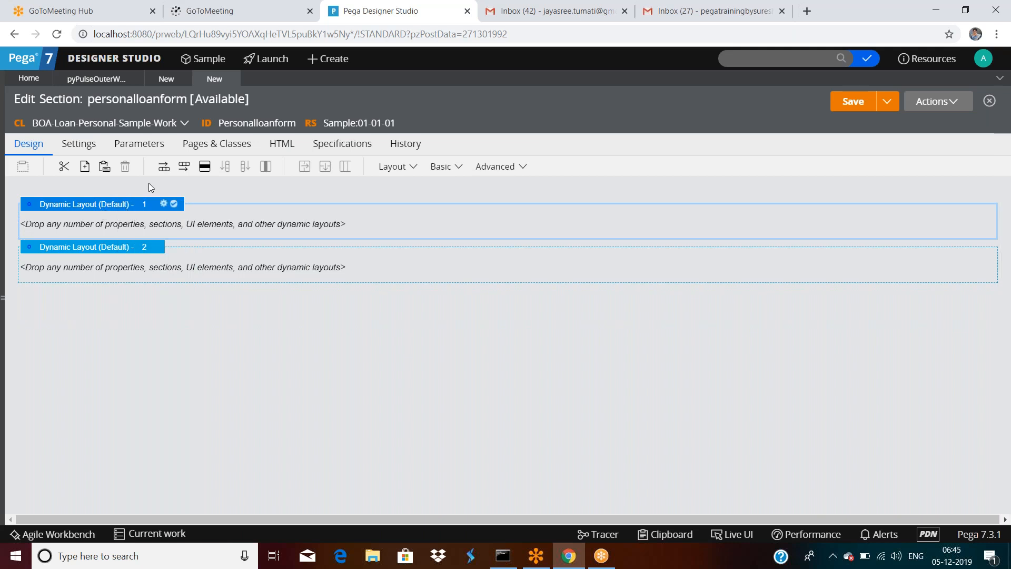
Step: Use the toolbar cut, copy and paste icons to end with Dynamic Layouts 1 and 2
{"action": "left_click", "coordinate": [64, 166]}
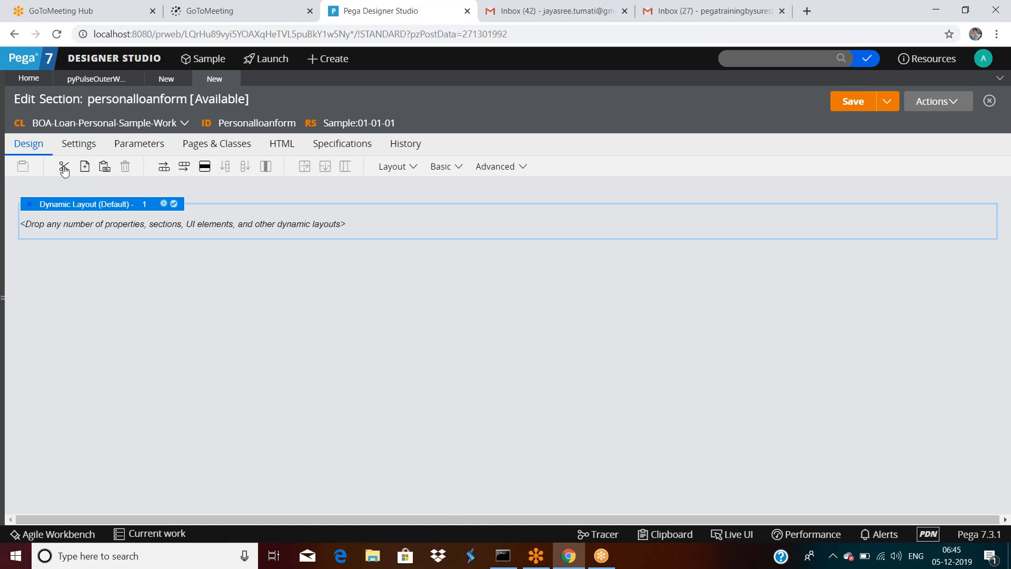
{"action": "left_click", "coordinate": [85, 168]}
{"action": "left_click", "coordinate": [105, 167]}
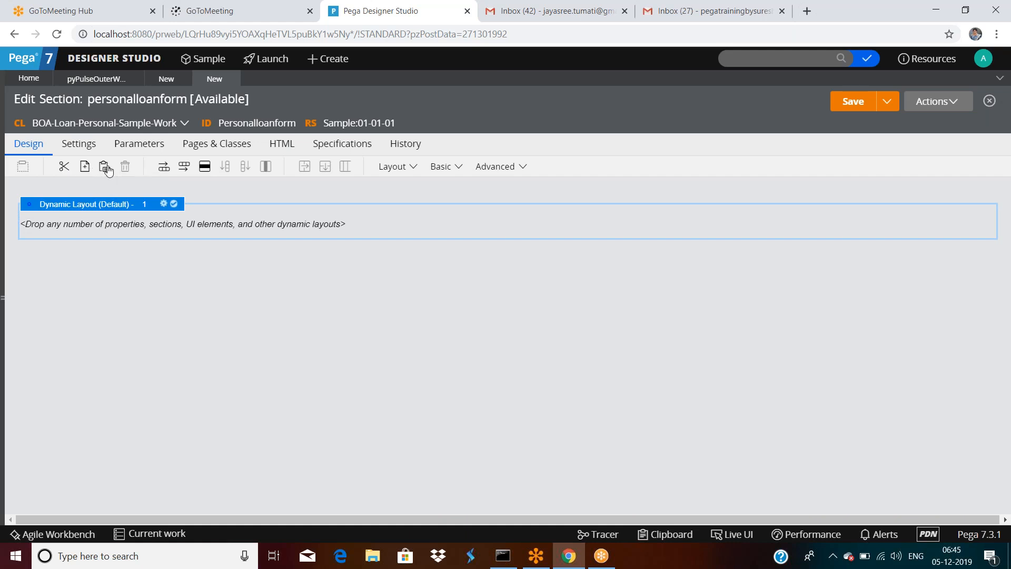
{"action": "left_click", "coordinate": [121, 213]}
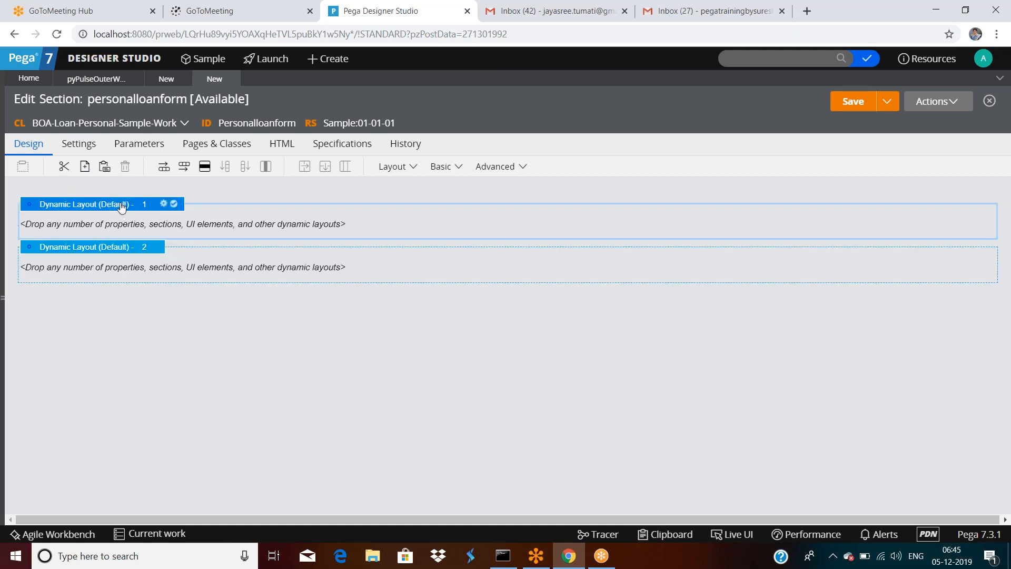
{"action": "left_click", "coordinate": [125, 250]}
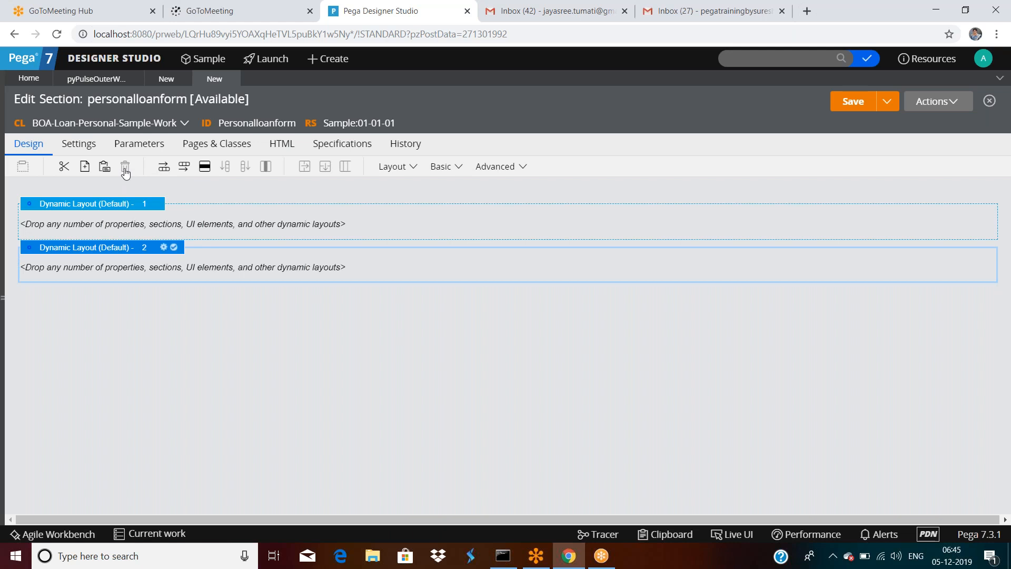
Step: Insert layouts before and after Dynamic Layout 1 from the toolbar, then delete Dynamic Layout 4
{"action": "left_click", "coordinate": [111, 203]}
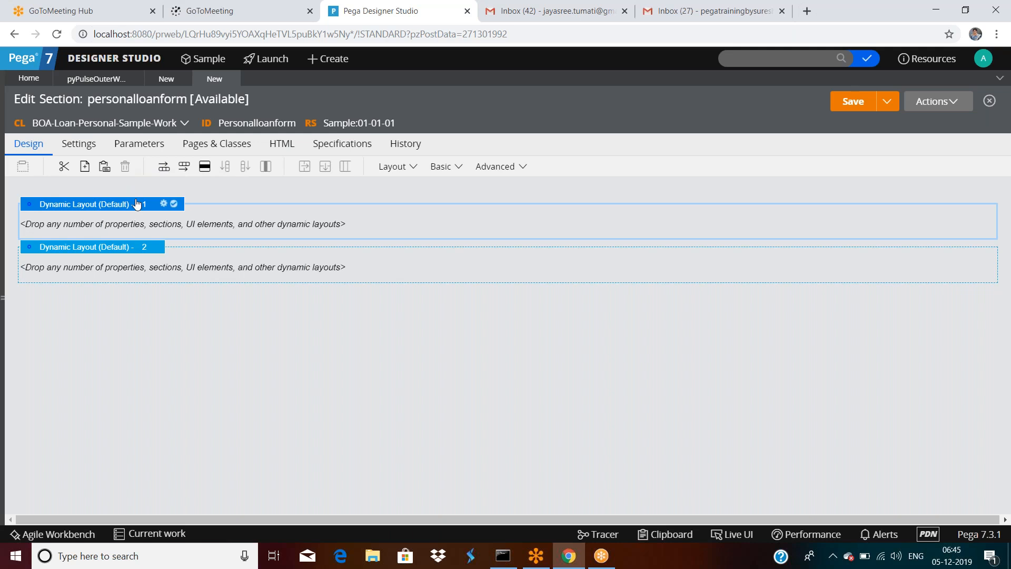
{"action": "left_click", "coordinate": [162, 168]}
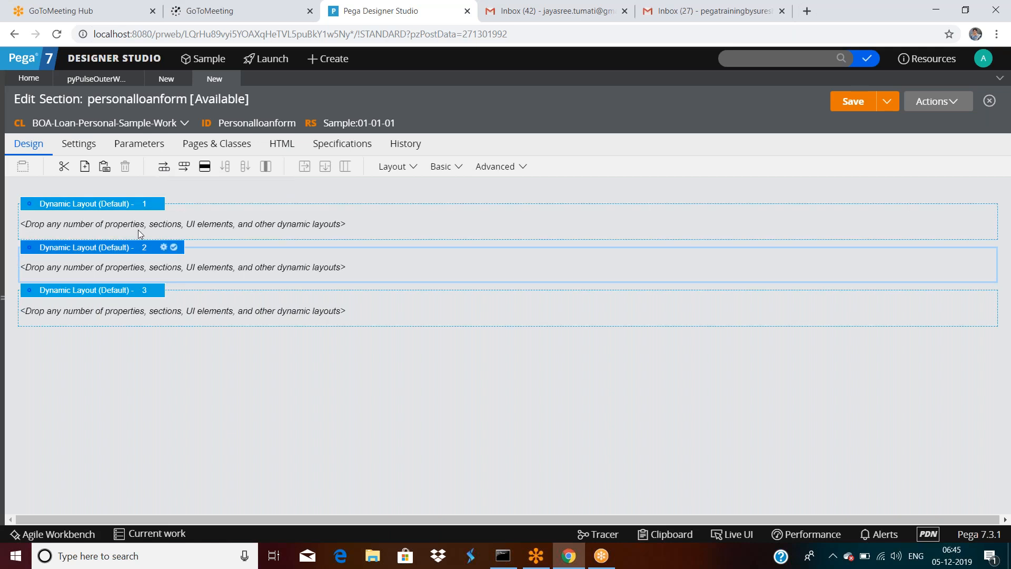
{"action": "left_click", "coordinate": [124, 206]}
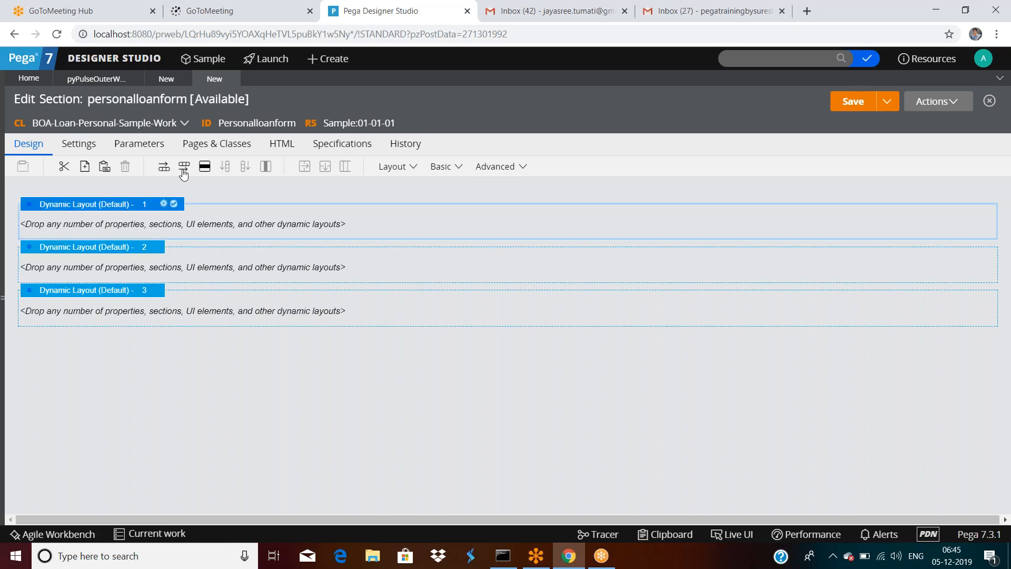
{"action": "left_click", "coordinate": [183, 170]}
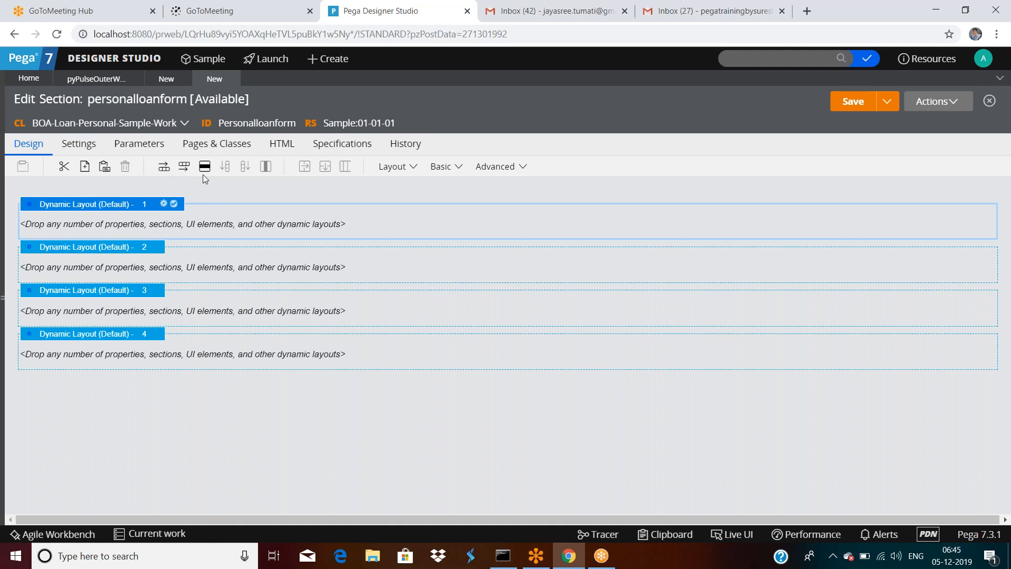
{"action": "left_click", "coordinate": [205, 167]}
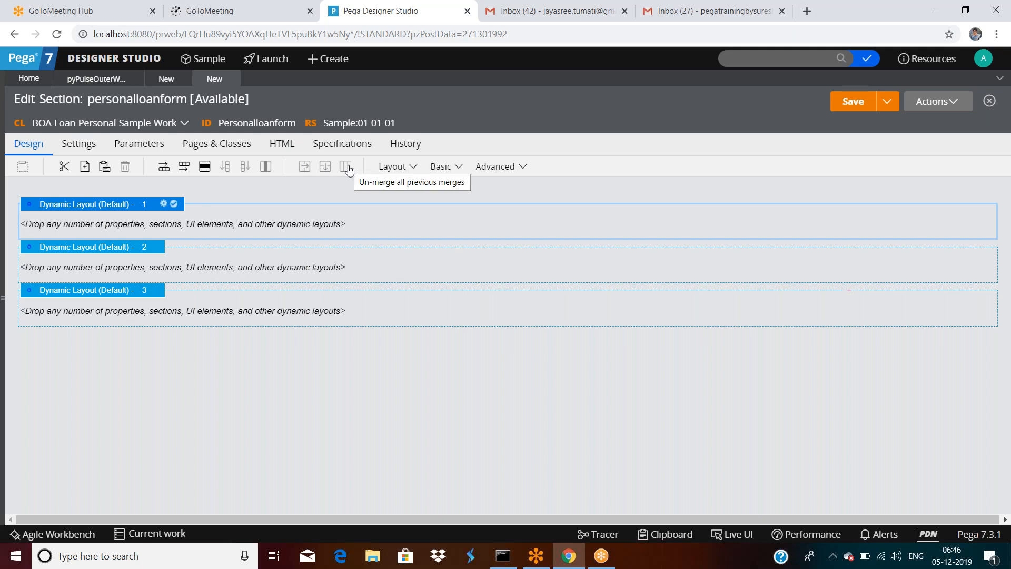
Step: Delete Dynamic Layouts 3 and 2 through the layout right-click menu
{"action": "left_click", "coordinate": [222, 321]}
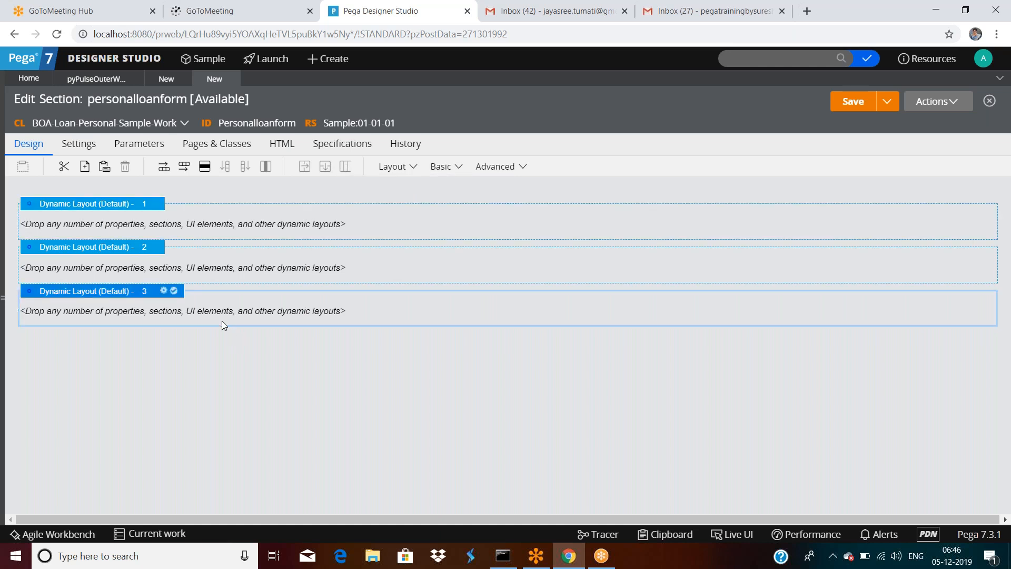
{"action": "right_click", "coordinate": [102, 211]}
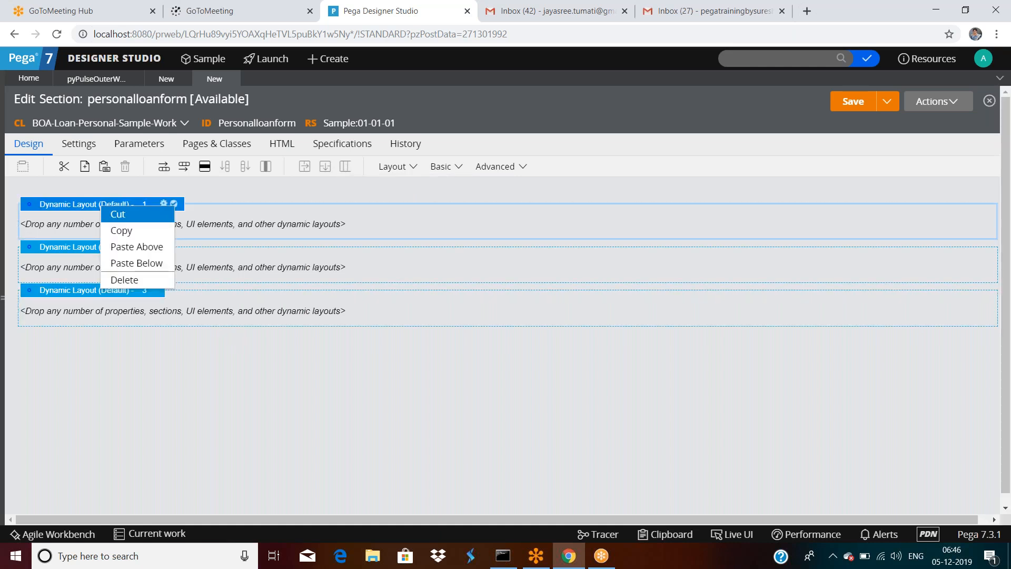
{"action": "left_click", "coordinate": [125, 279]}
{"action": "right_click", "coordinate": [85, 211]}
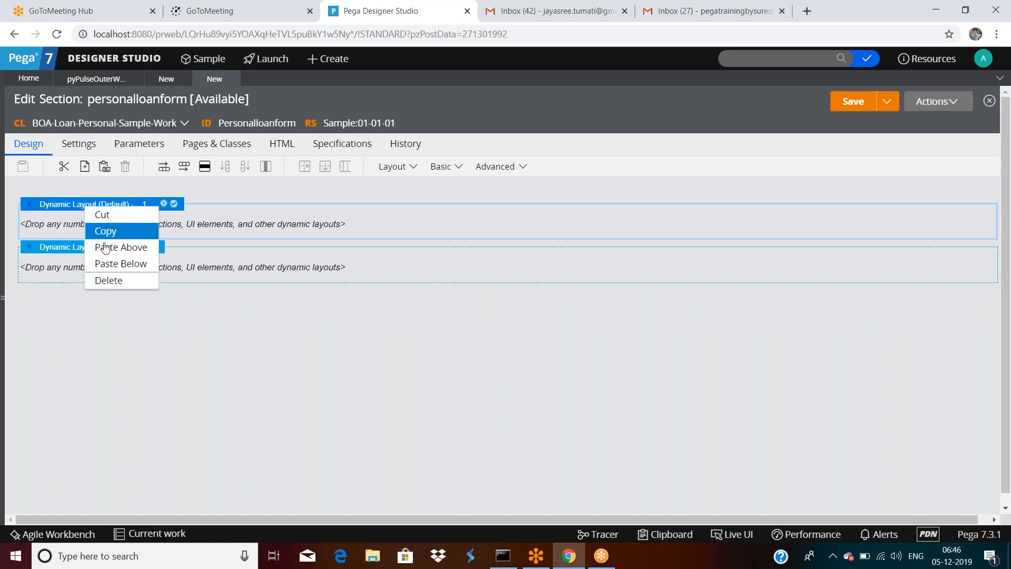
{"action": "left_click", "coordinate": [108, 279]}
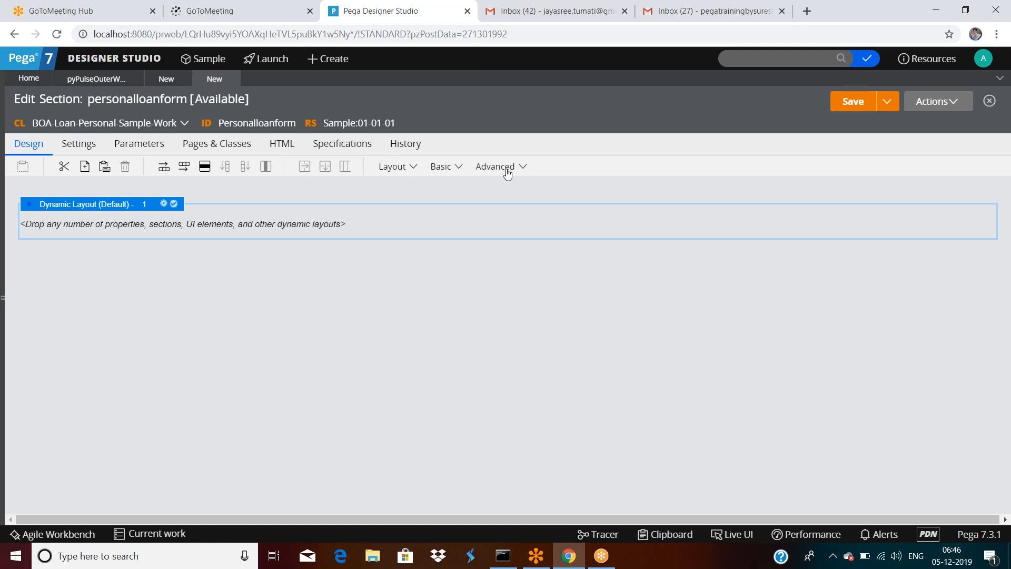
{"action": "left_click", "coordinate": [458, 168]}
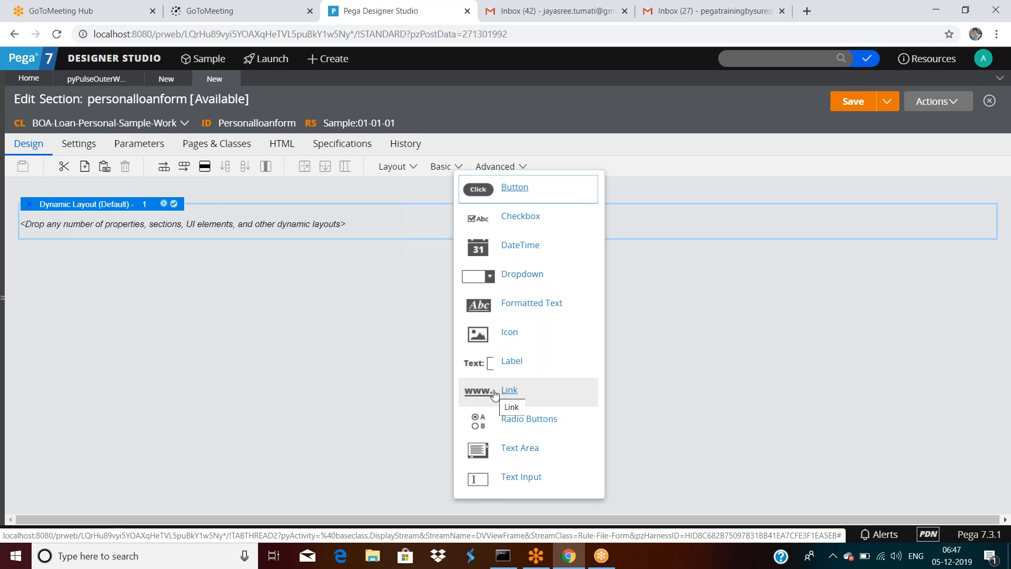
{"action": "left_click", "coordinate": [114, 12]}
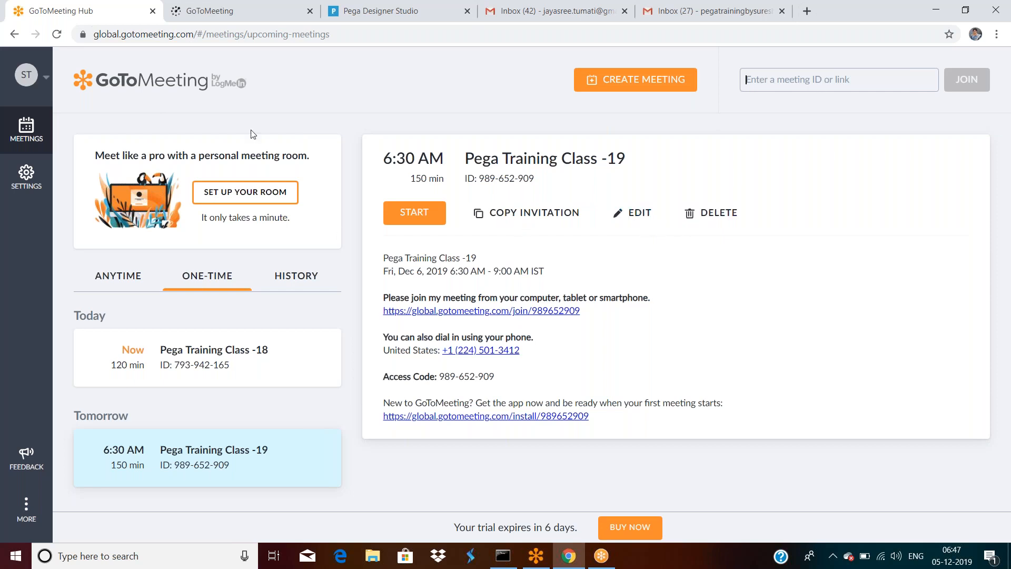
{"action": "left_click", "coordinate": [352, 12]}
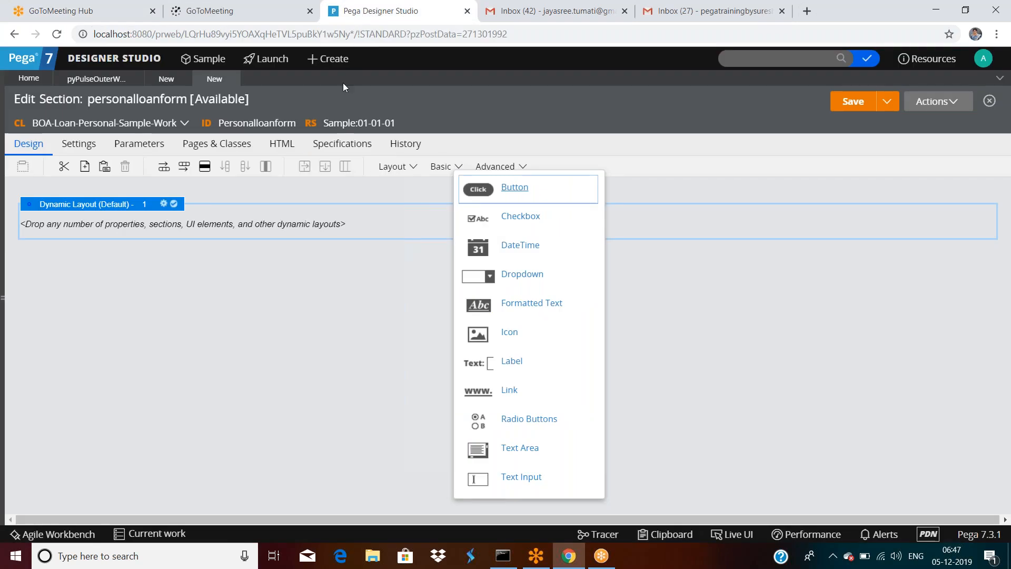
{"action": "left_click", "coordinate": [346, 306]}
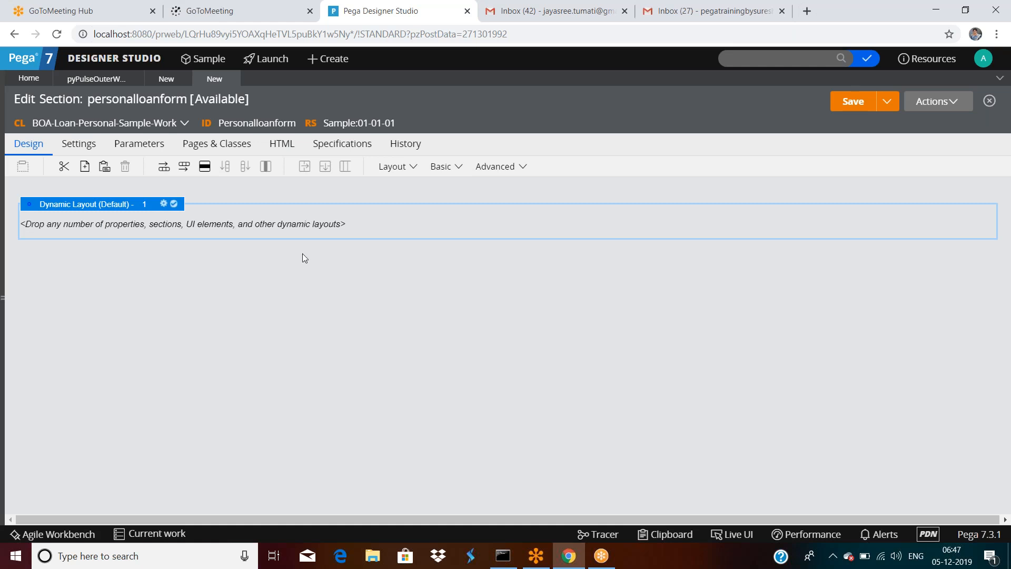
Step: Place a Text Input in the dynamic layout and paste a copy of it below
{"action": "left_click", "coordinate": [460, 167]}
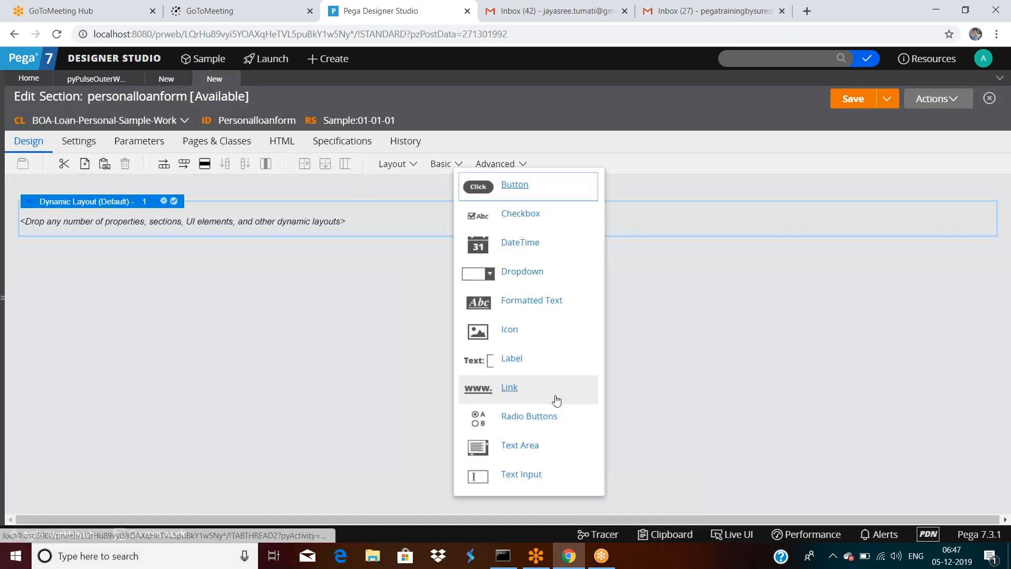
{"action": "scroll", "coordinate": [532, 421], "scroll_direction": "down", "scroll_amount": 1}
{"action": "left_click_drag", "start_coordinate": [484, 476], "coordinate": [289, 227]}
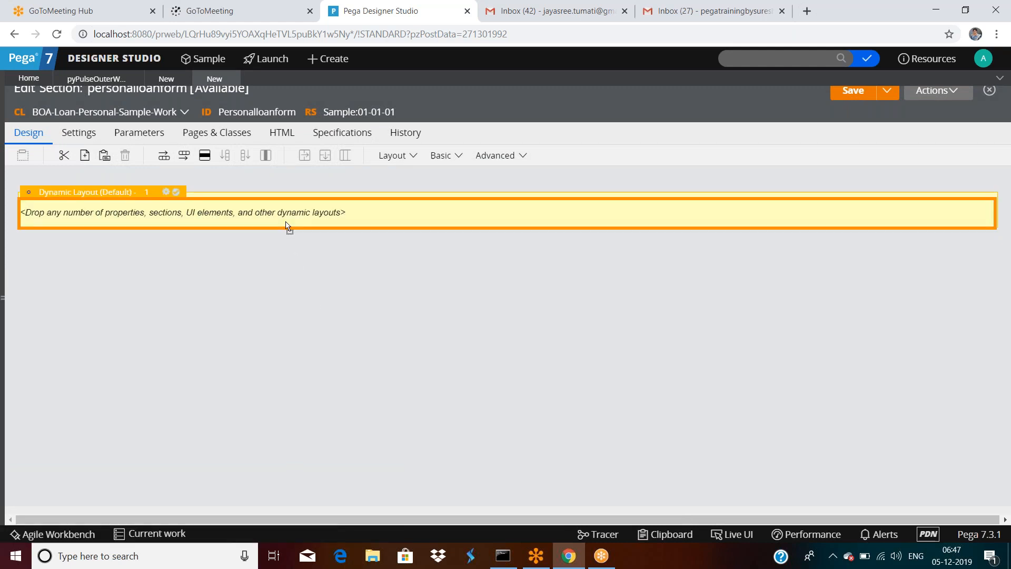
{"action": "left_click_drag", "start_coordinate": [289, 226], "coordinate": [288, 226]}
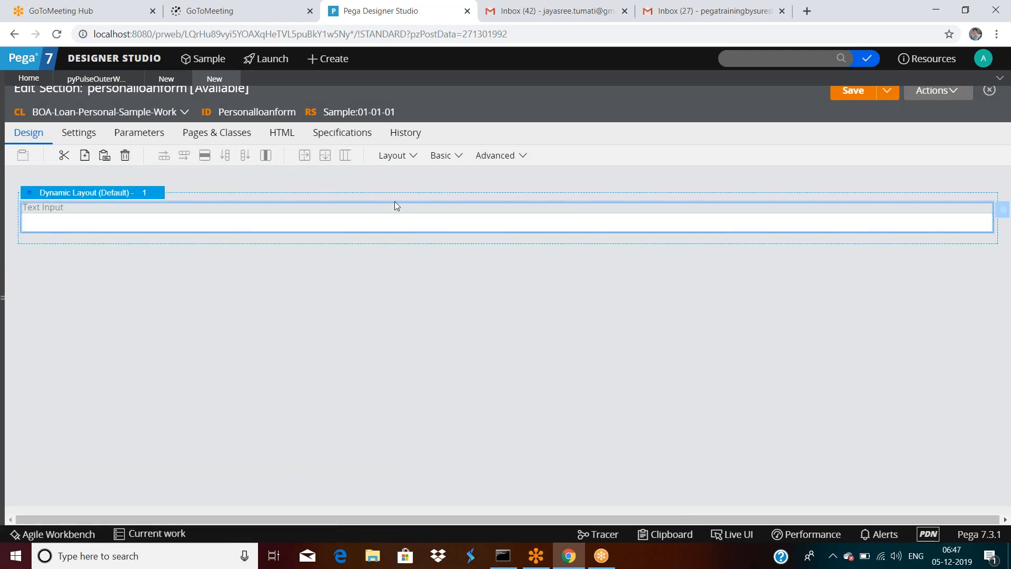
{"action": "right_click", "coordinate": [368, 221]}
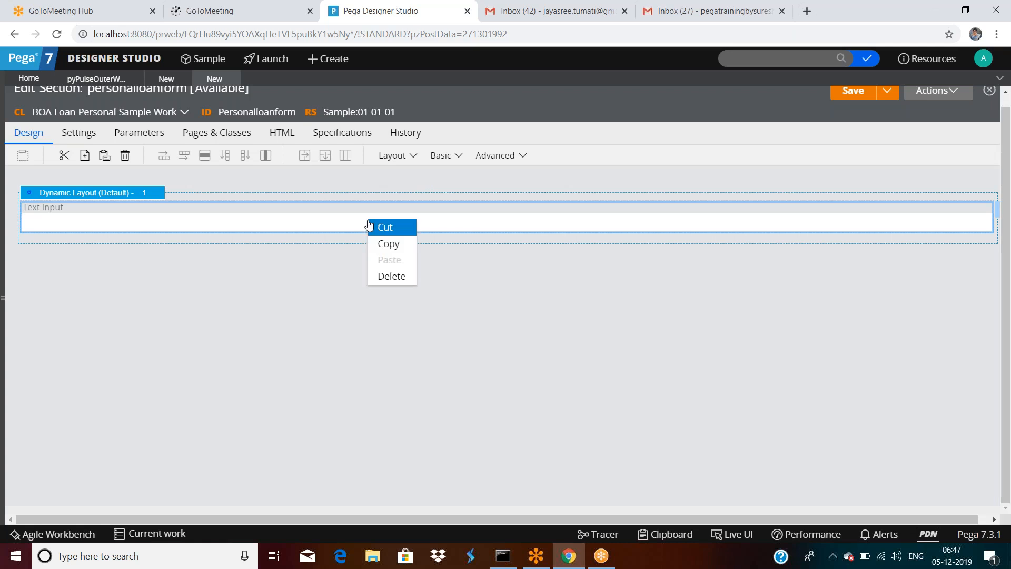
{"action": "left_click", "coordinate": [387, 244]}
{"action": "right_click", "coordinate": [327, 222]}
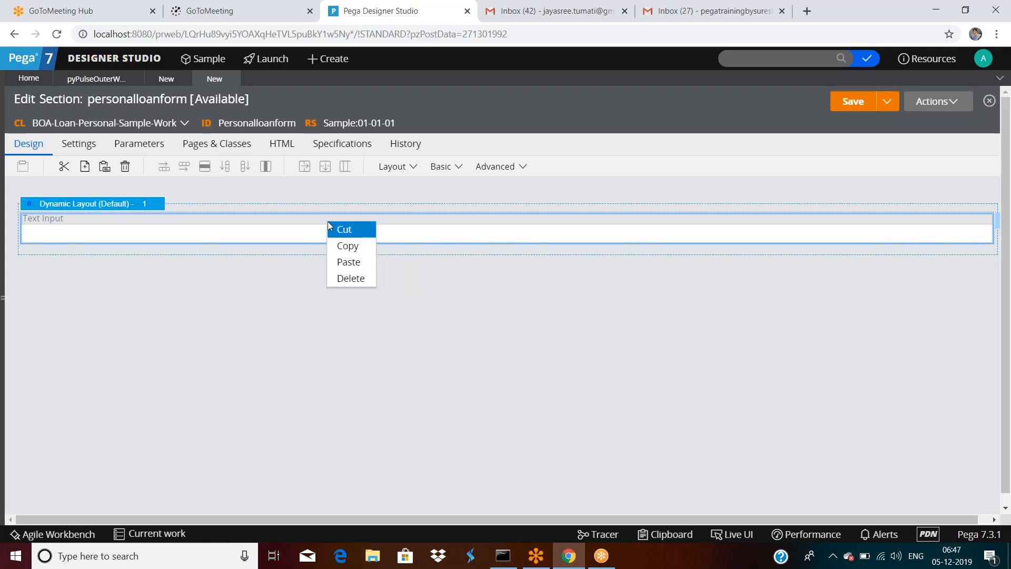
{"action": "left_click", "coordinate": [349, 262]}
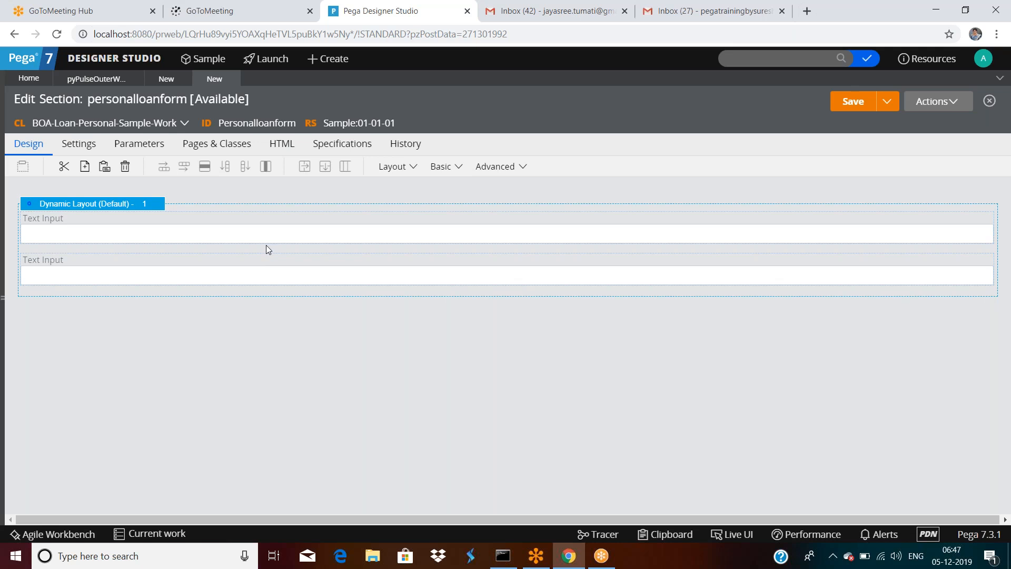
Step: Add a Button, a Dropdown above it, and a Text Area to the layout
{"action": "left_click", "coordinate": [458, 167]}
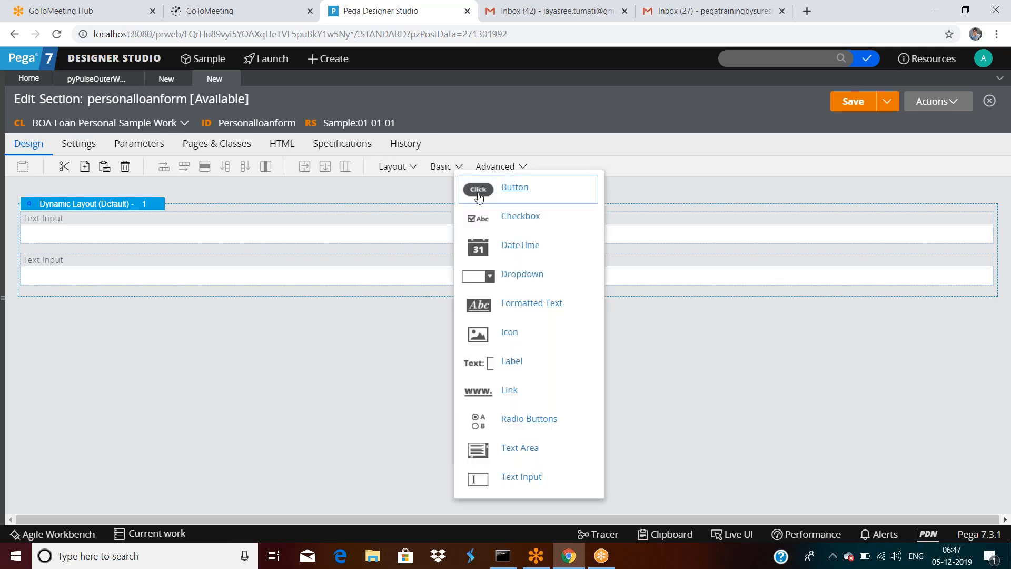
{"action": "left_click_drag", "start_coordinate": [506, 188], "coordinate": [275, 299]}
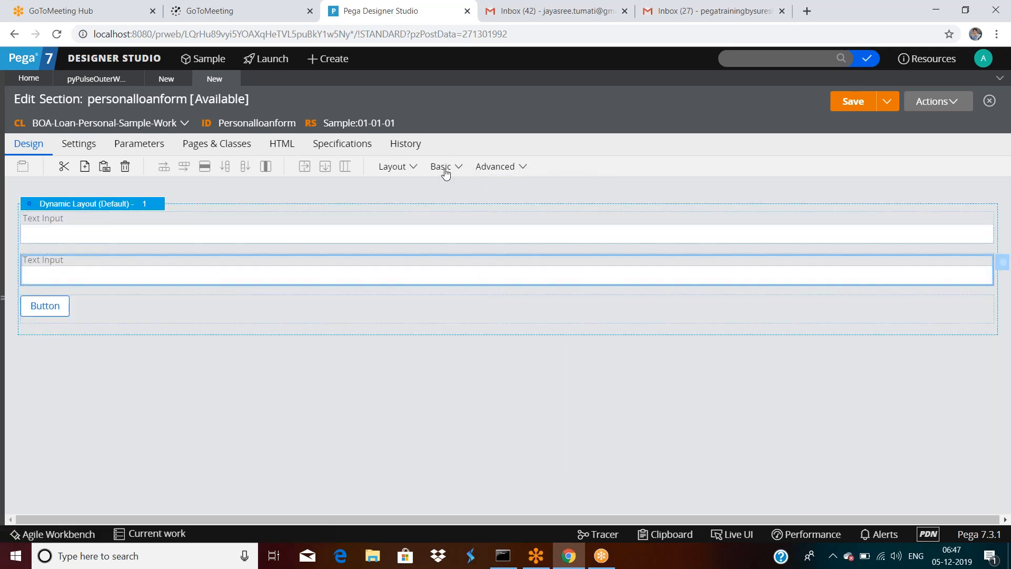
{"action": "left_click", "coordinate": [462, 167]}
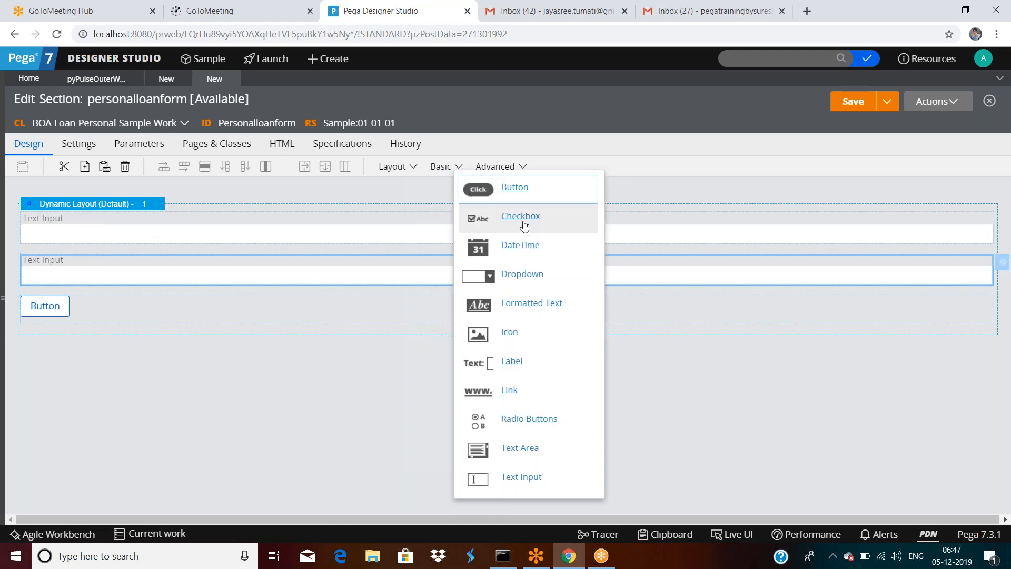
{"action": "left_click_drag", "start_coordinate": [522, 224], "coordinate": [520, 208]}
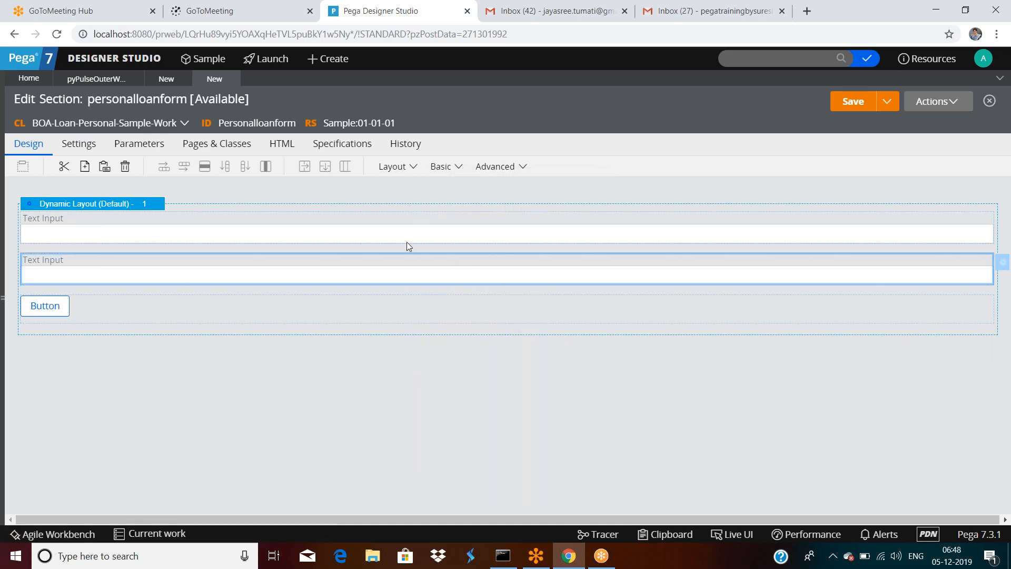
{"action": "left_click", "coordinate": [461, 168]}
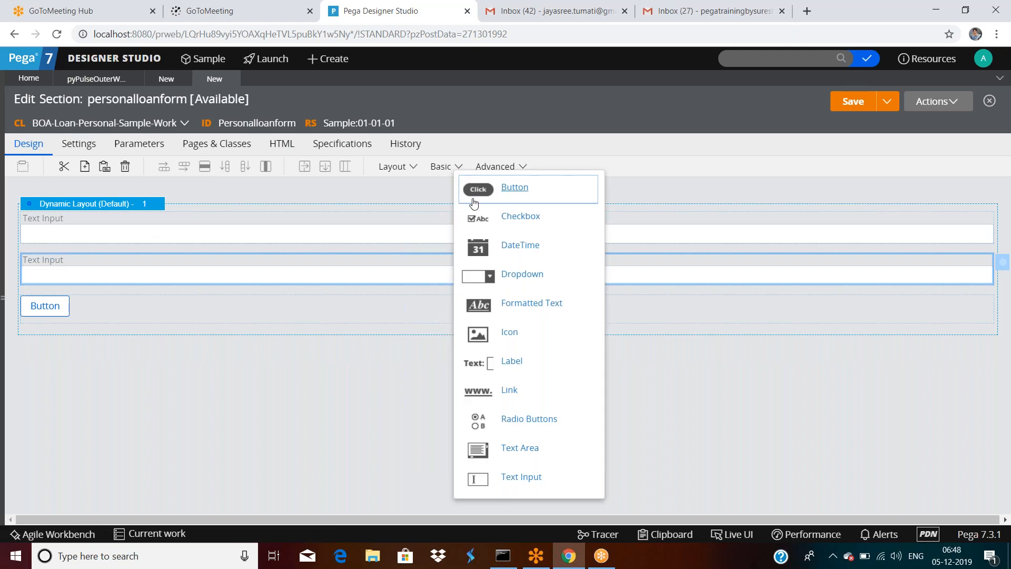
{"action": "left_click_drag", "start_coordinate": [486, 284], "coordinate": [459, 169]}
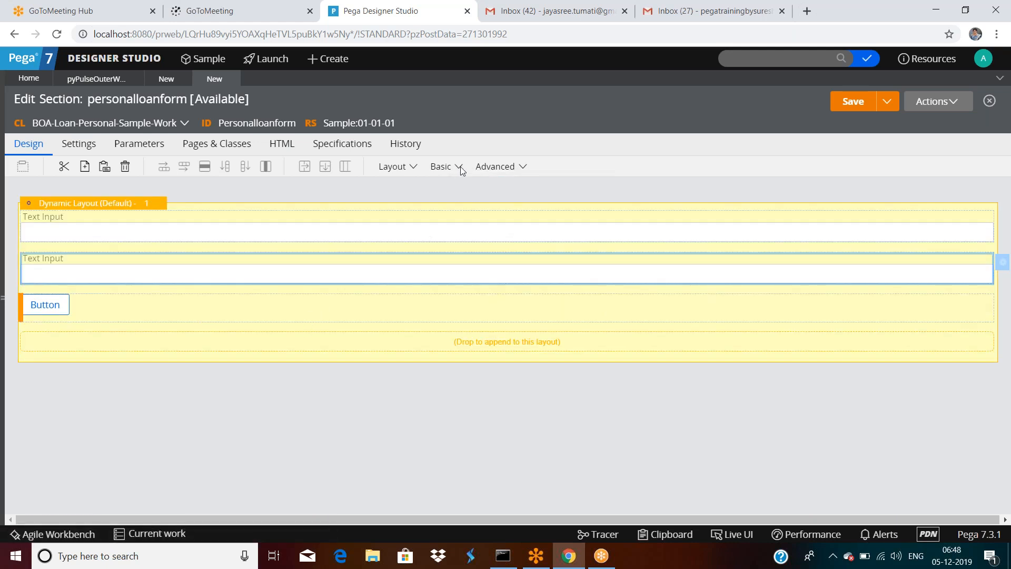
{"action": "left_click_drag", "start_coordinate": [459, 167], "coordinate": [459, 168]}
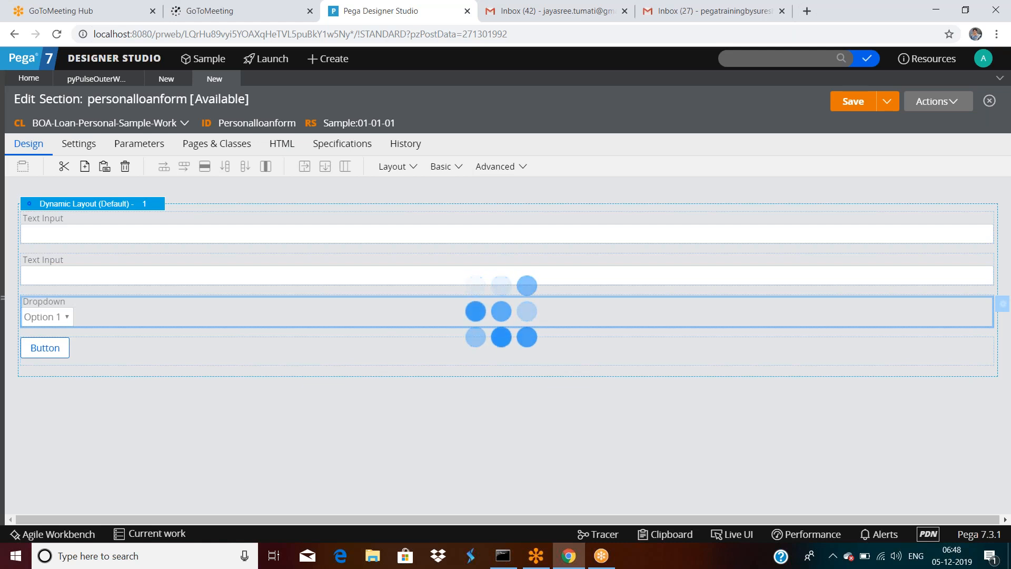
{"action": "scroll", "coordinate": [507, 332], "scroll_direction": "down", "scroll_amount": 1}
{"action": "left_click_drag", "start_coordinate": [473, 439], "coordinate": [462, 157]}
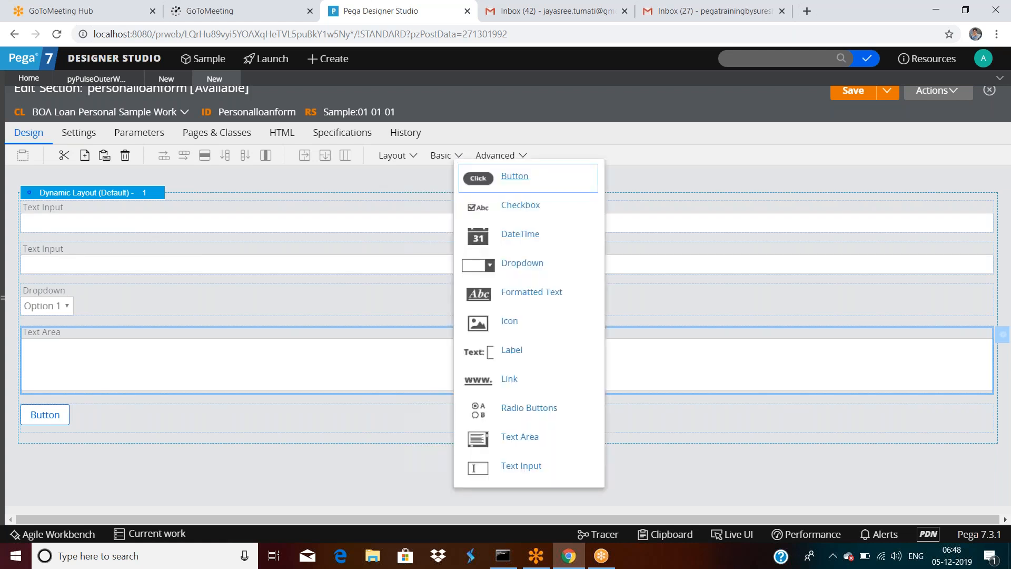
Step: Insert a 'sample text' label and a Link control between the Dropdown and Text Area
{"action": "left_click_drag", "start_coordinate": [476, 359], "coordinate": [258, 337]}
{"action": "left_click", "coordinate": [458, 156]}
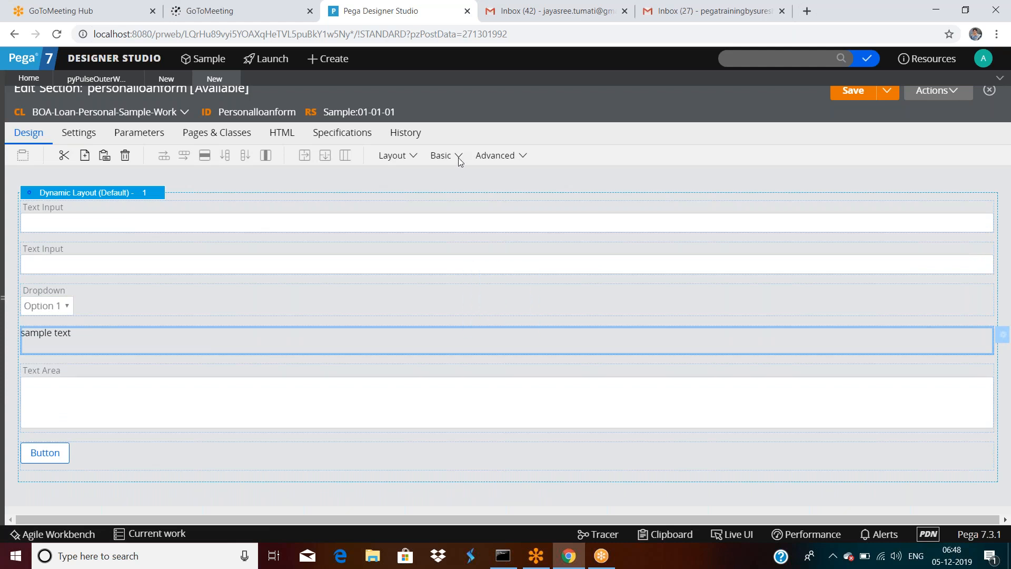
{"action": "left_click", "coordinate": [458, 158]}
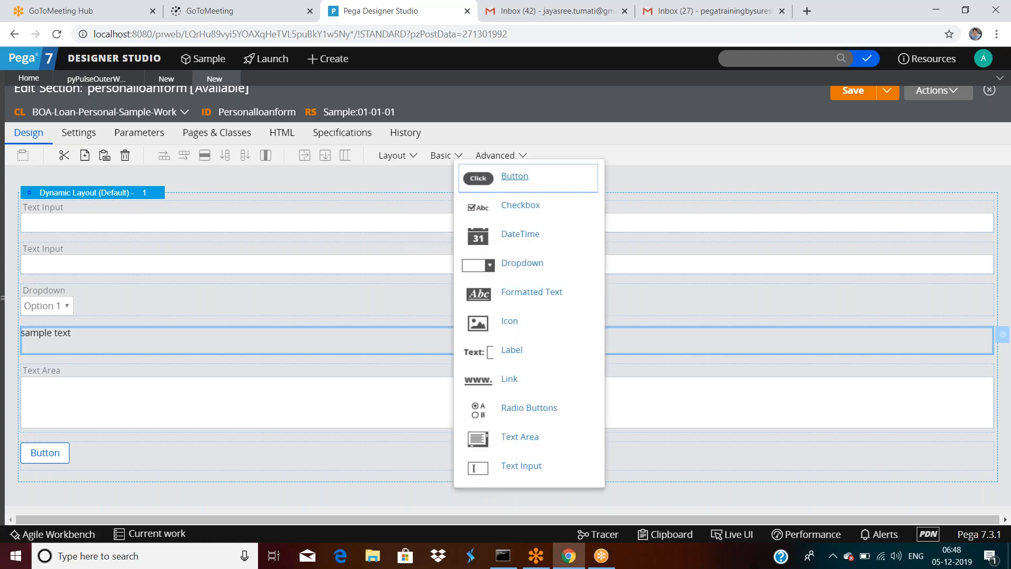
{"action": "left_click_drag", "start_coordinate": [478, 379], "coordinate": [249, 385]}
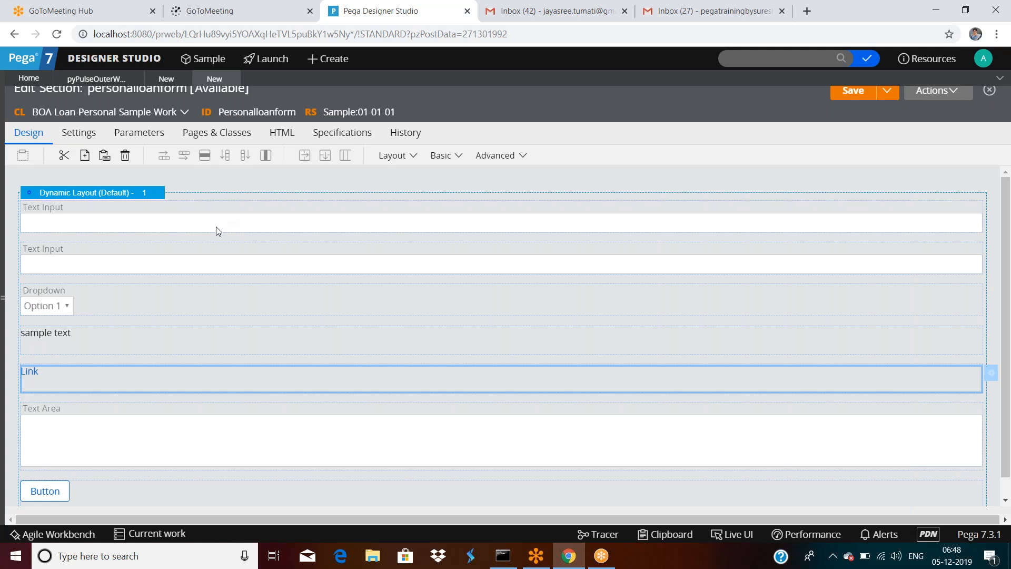
Step: Open the App explorer and view the BOA-Loan-Personal-Sample-Work class menu, then dismiss it
{"action": "left_click", "coordinate": [4, 304]}
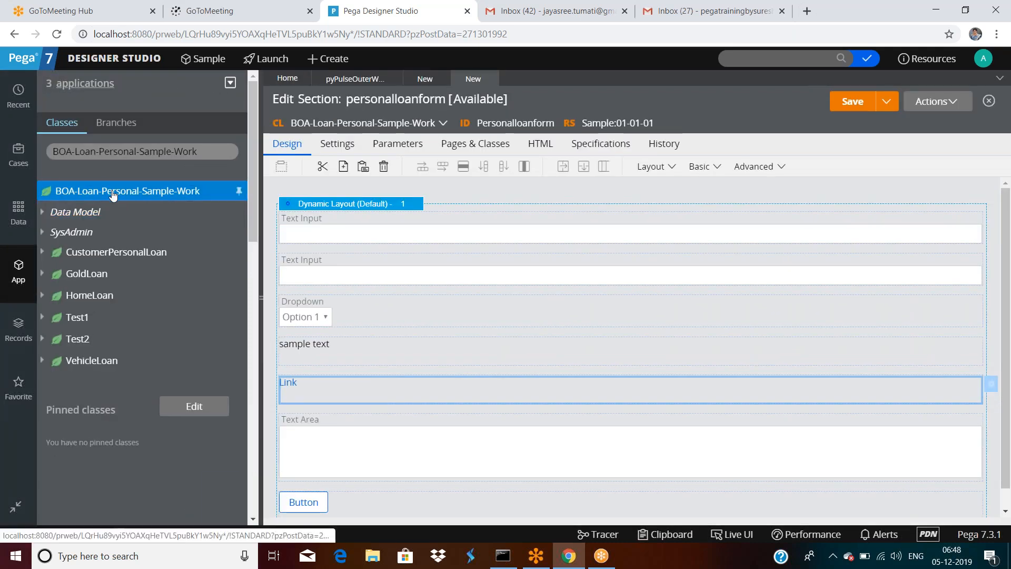
{"action": "right_click", "coordinate": [113, 193]}
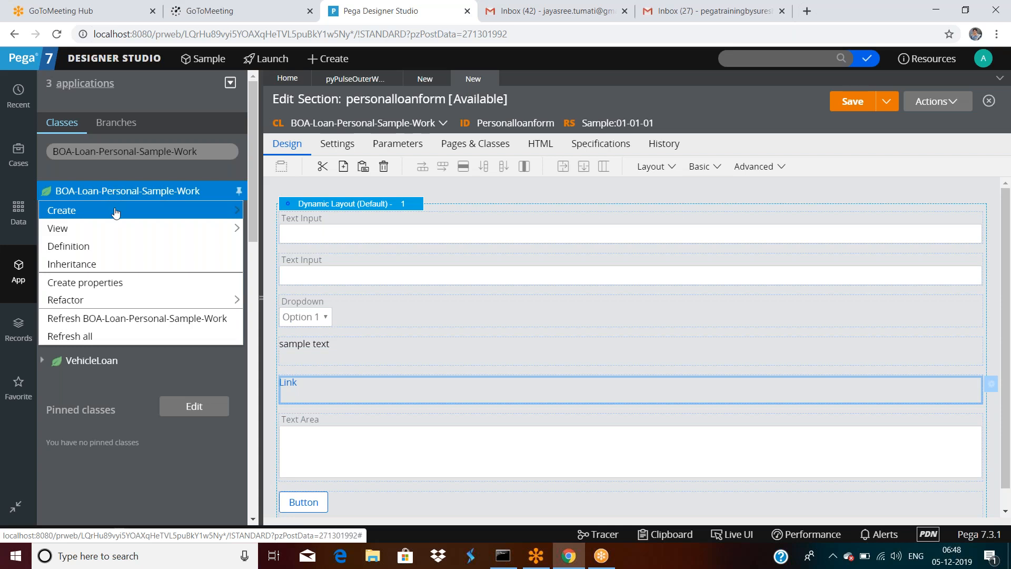
{"action": "mouse_move", "coordinate": [116, 213]}
{"action": "mouse_move", "coordinate": [287, 460]}
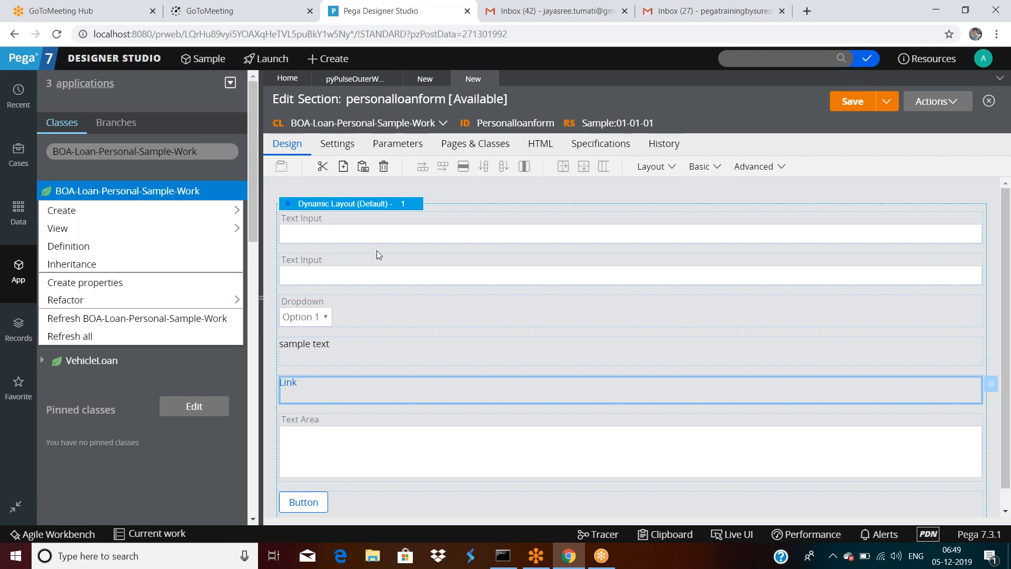
{"action": "left_click", "coordinate": [369, 227]}
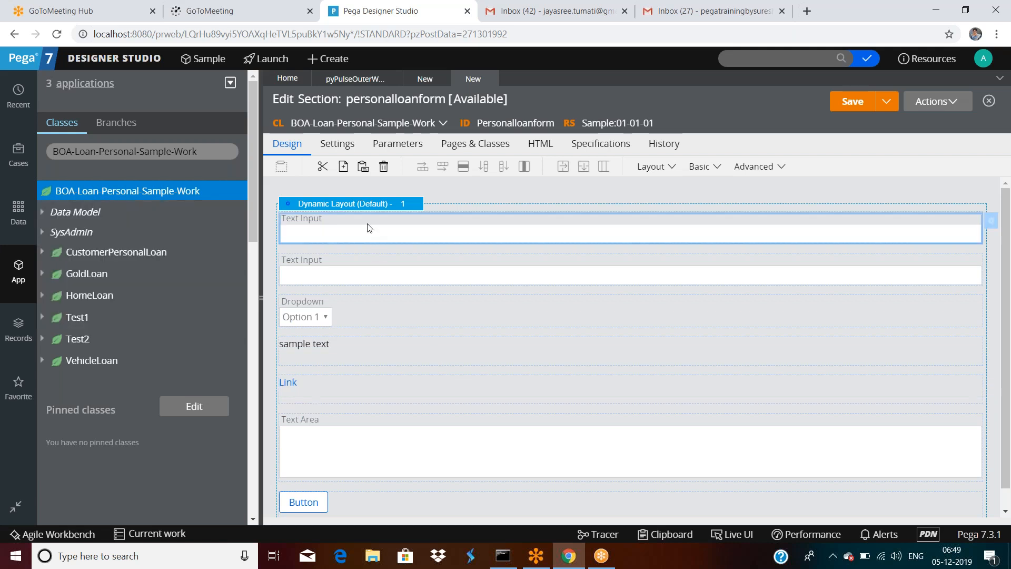
Step: Check the text input, dropdown, label, link and text area cells, then save the section
{"action": "left_click", "coordinate": [369, 272]}
{"action": "left_click", "coordinate": [368, 304]}
{"action": "left_click", "coordinate": [341, 355]}
{"action": "left_click", "coordinate": [337, 393]}
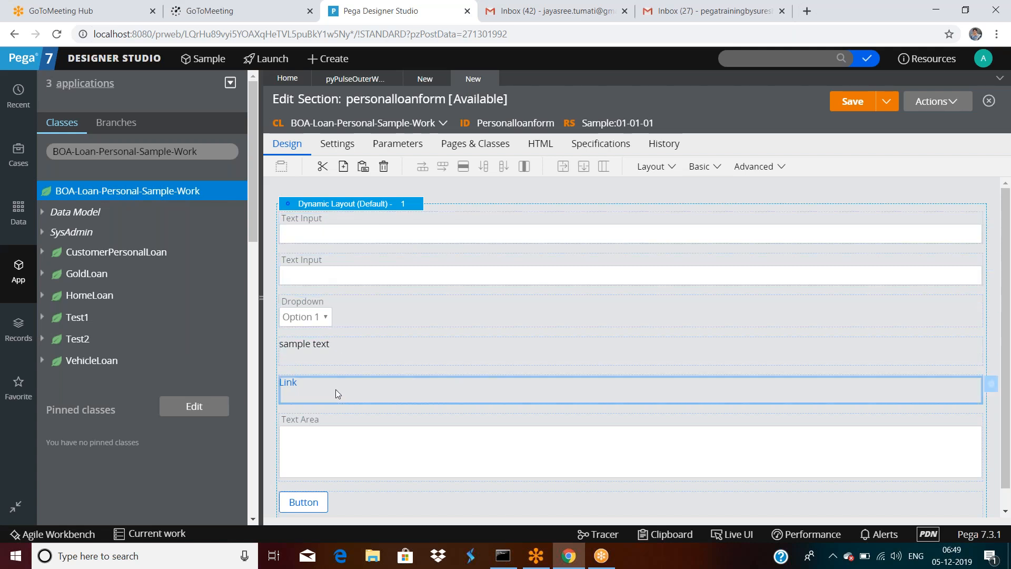
{"action": "left_click", "coordinate": [339, 444]}
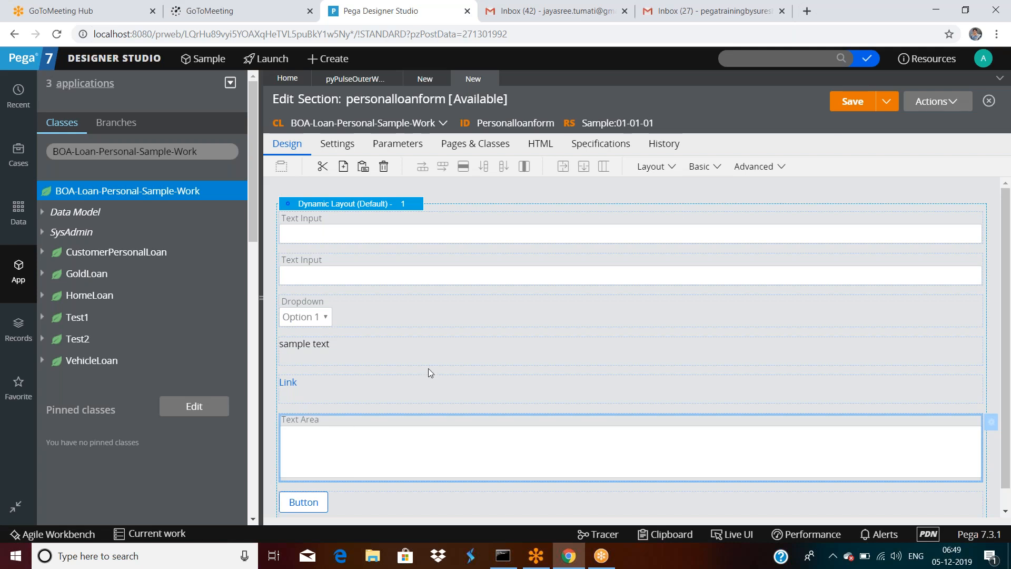
{"action": "scroll", "coordinate": [429, 371], "scroll_direction": "down", "scroll_amount": 1}
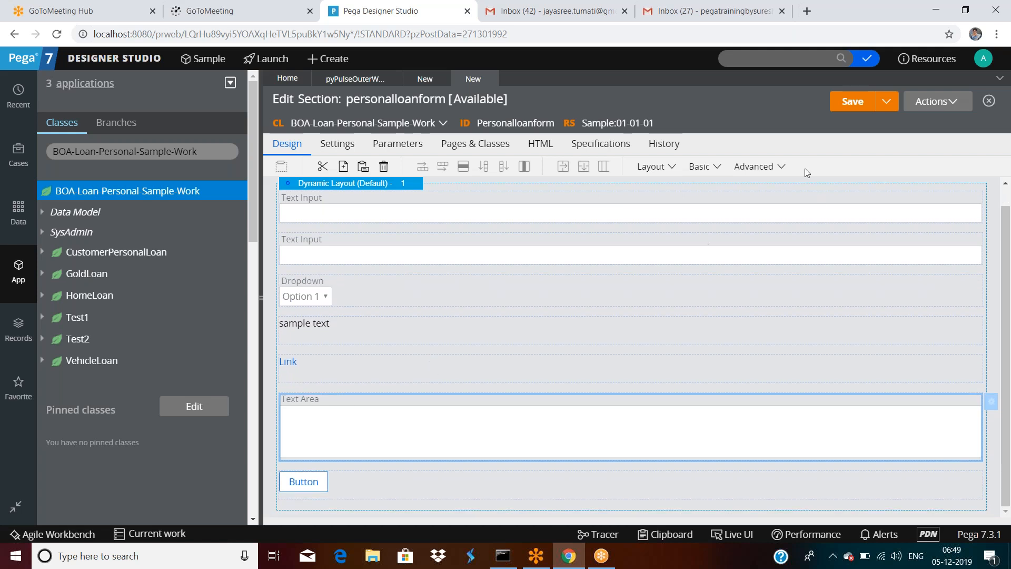
{"action": "left_click", "coordinate": [853, 103]}
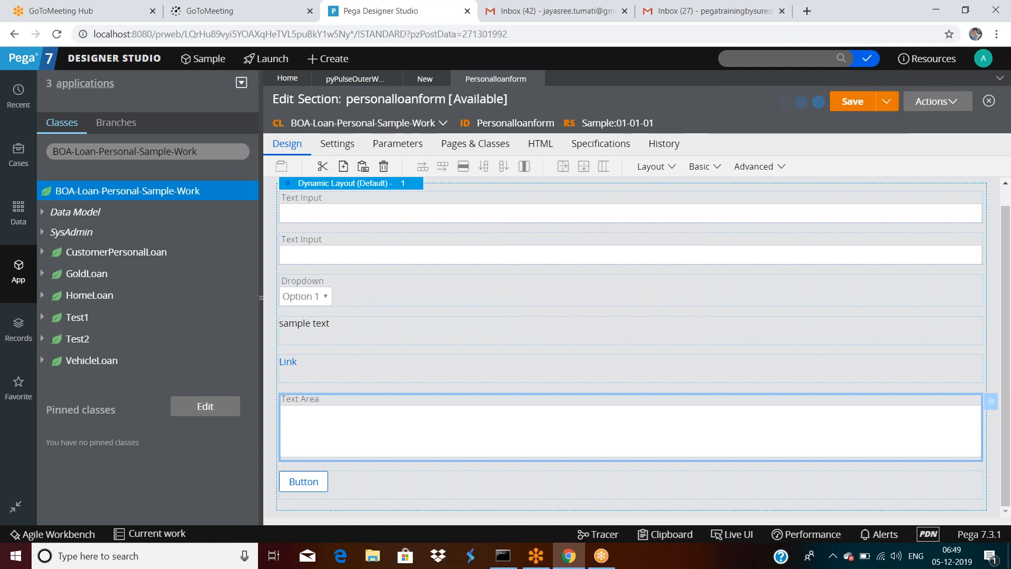
Step: Hide the explorer, preview personalloanform as a rendered form, then close the preview window
{"action": "left_click", "coordinate": [261, 297]}
{"action": "left_click", "coordinate": [931, 102]}
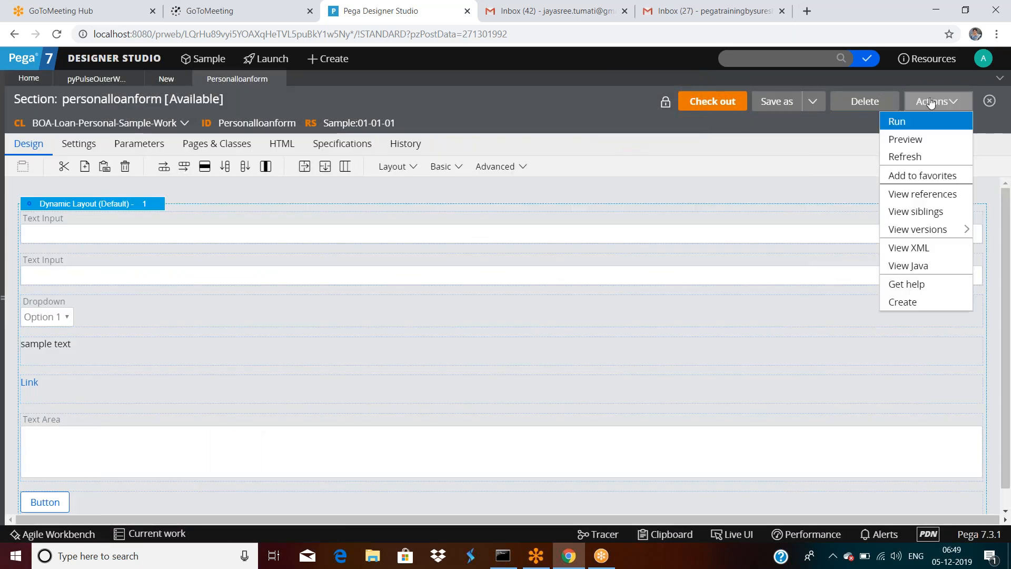
{"action": "left_click", "coordinate": [919, 139]}
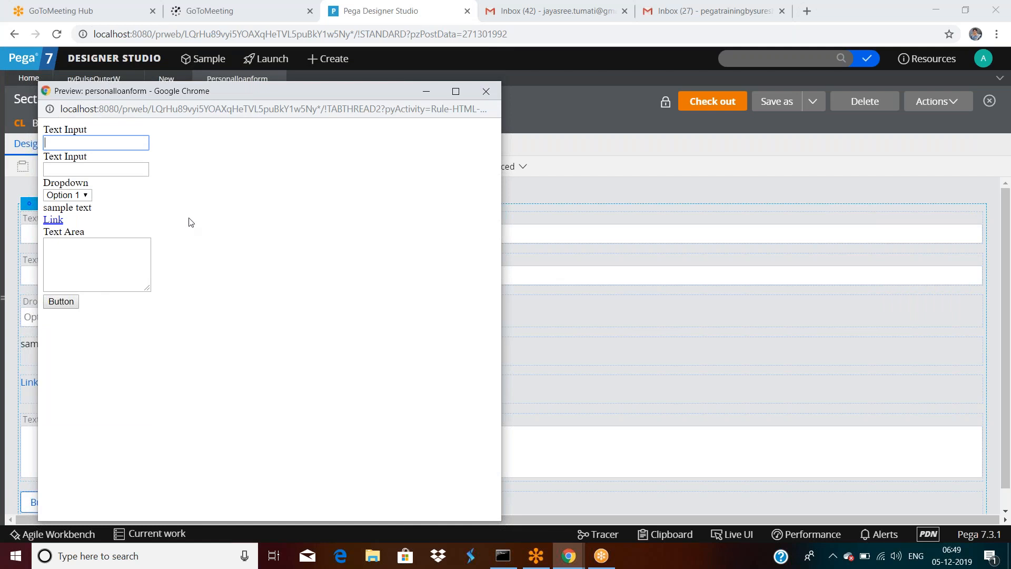
{"action": "left_click", "coordinate": [771, 19]}
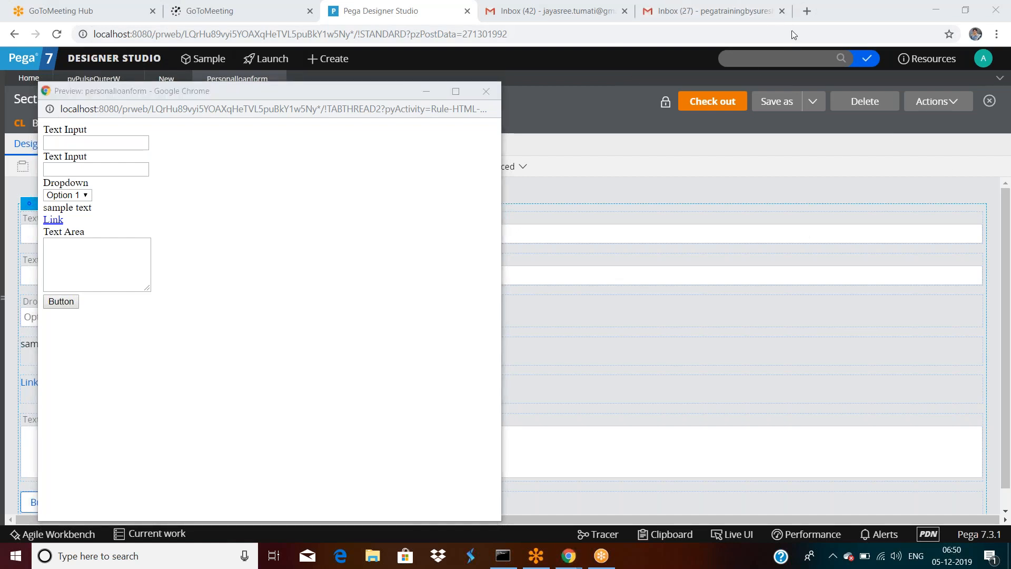
Step: Close the preview, then run the section against a test page again to render the form
{"action": "left_click", "coordinate": [486, 92]}
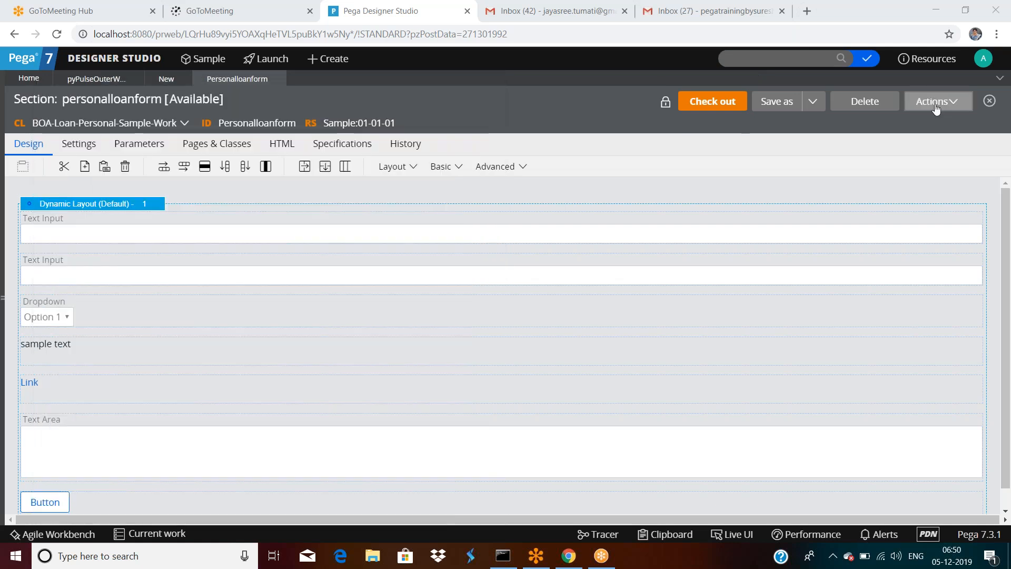
{"action": "left_click", "coordinate": [936, 101]}
{"action": "left_click", "coordinate": [899, 125]}
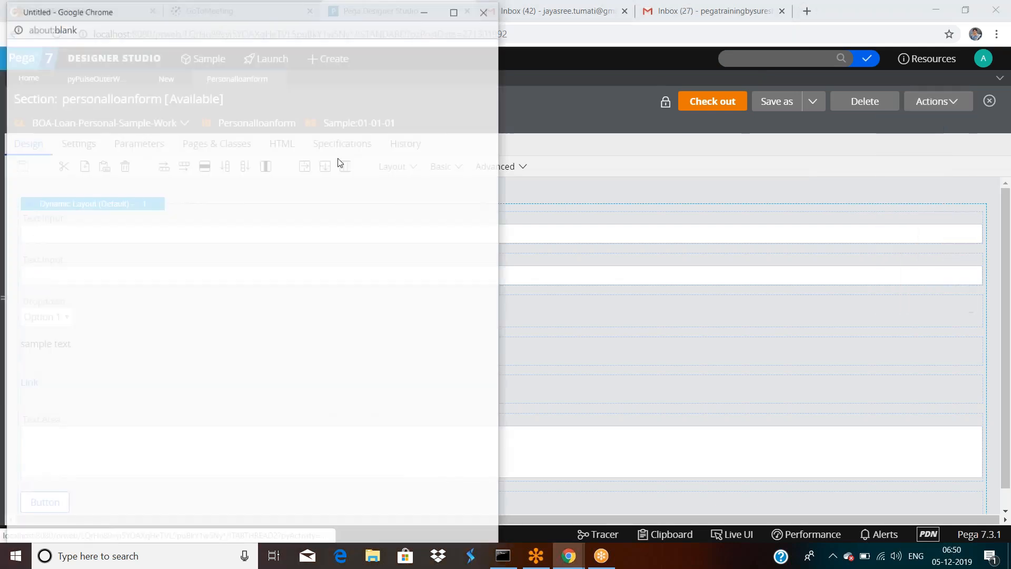
{"action": "left_click", "coordinate": [200, 306]}
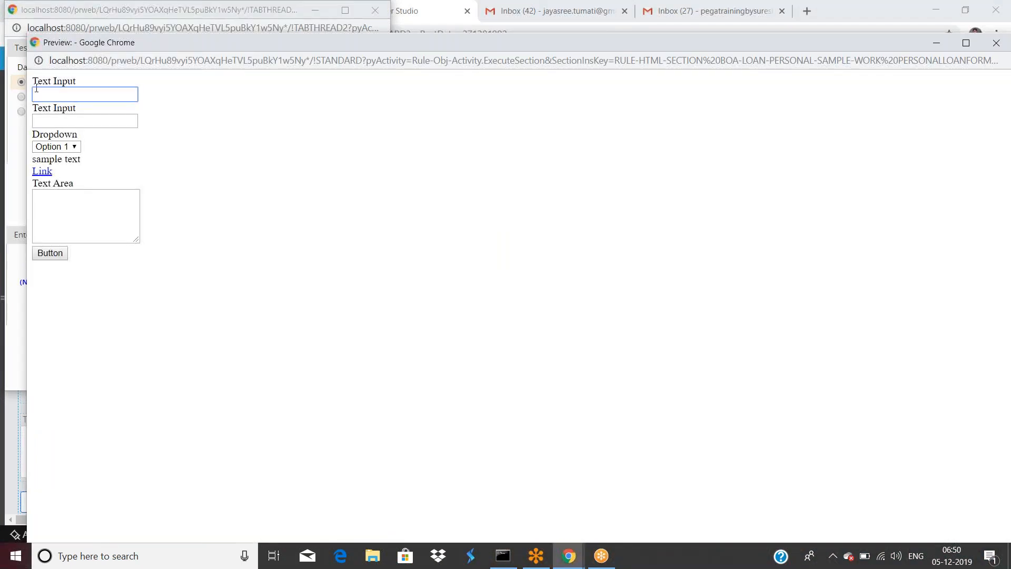
Step: Close the section preview window and bring up the Clipboard Viewer
{"action": "left_click_drag", "start_coordinate": [885, 48], "coordinate": [851, 141]}
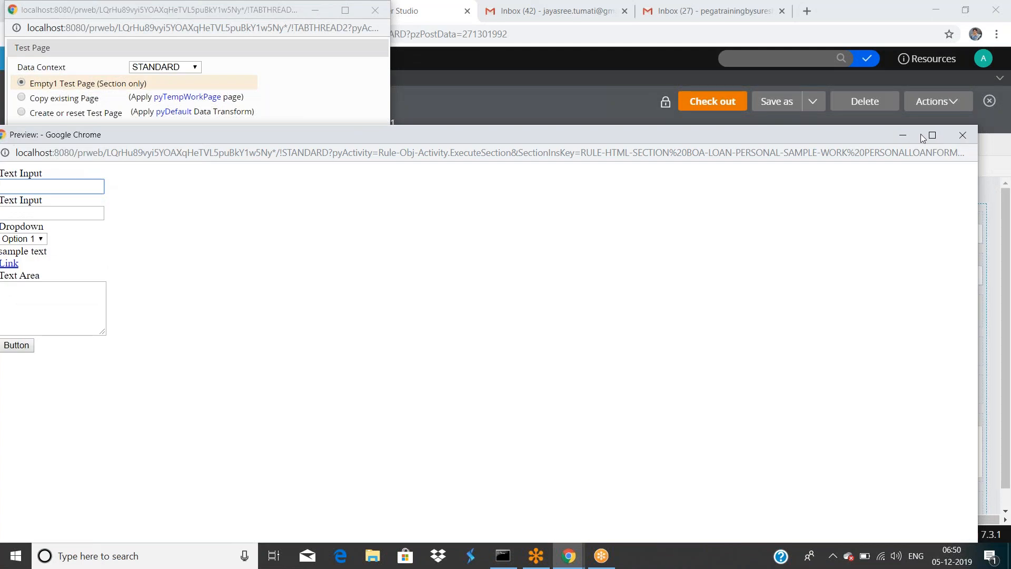
{"action": "left_click", "coordinate": [903, 135]}
{"action": "left_click", "coordinate": [665, 534]}
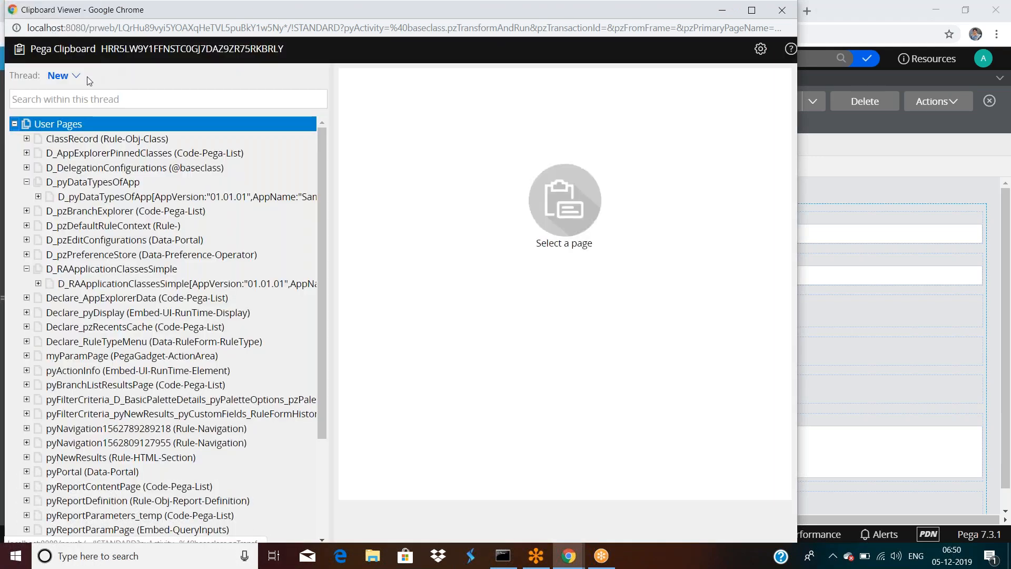
Step: Switch the Clipboard Viewer to the Standard thread, review pyTempWorkPage's properties, then close it
{"action": "left_click", "coordinate": [78, 77]}
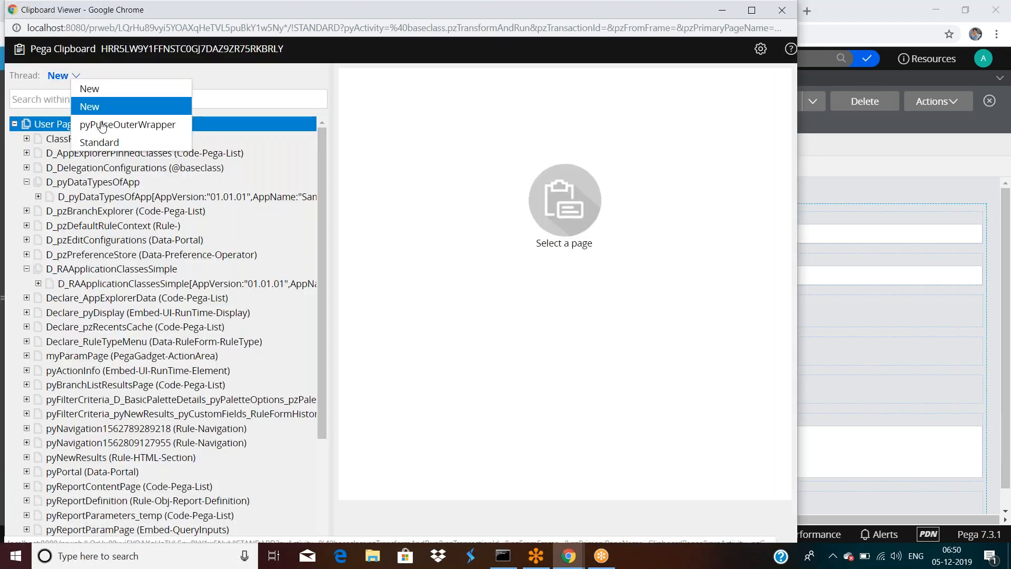
{"action": "left_click", "coordinate": [99, 142]}
{"action": "left_click", "coordinate": [231, 370]}
{"action": "scroll", "coordinate": [232, 374], "scroll_direction": "down", "scroll_amount": 4}
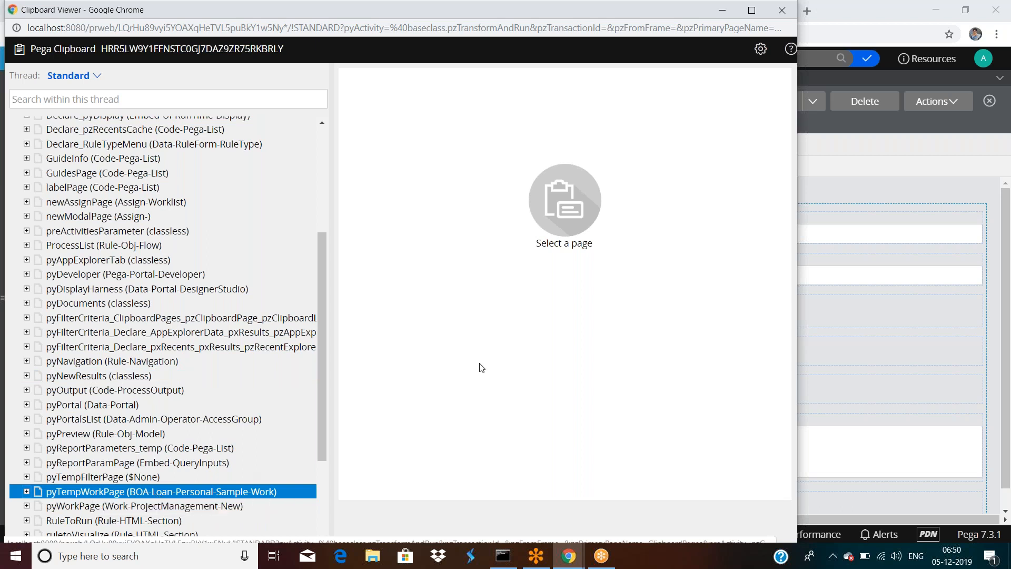
{"action": "scroll", "coordinate": [487, 337], "scroll_direction": "down", "scroll_amount": 5}
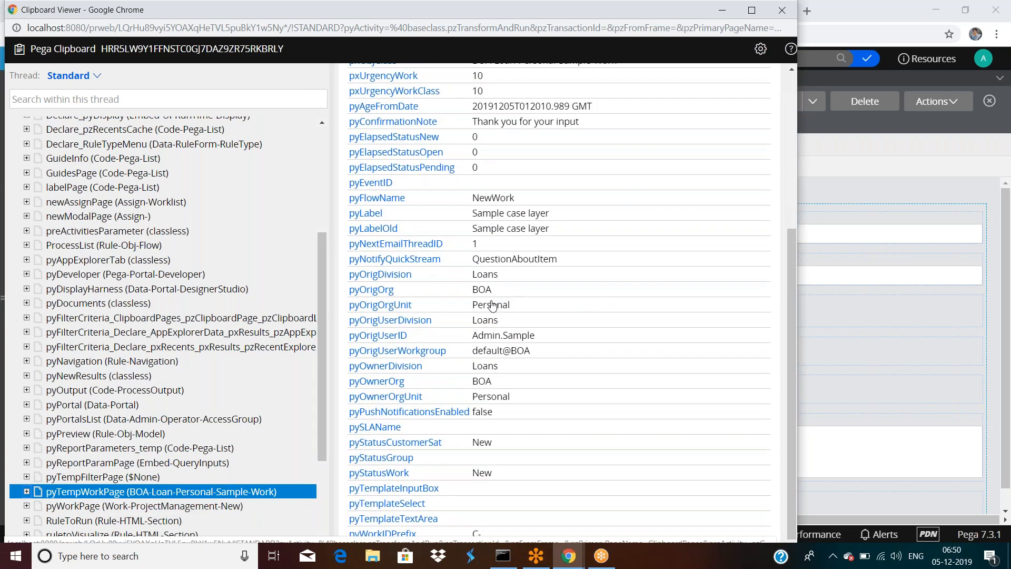
{"action": "scroll", "coordinate": [492, 305], "scroll_direction": "up", "scroll_amount": 5}
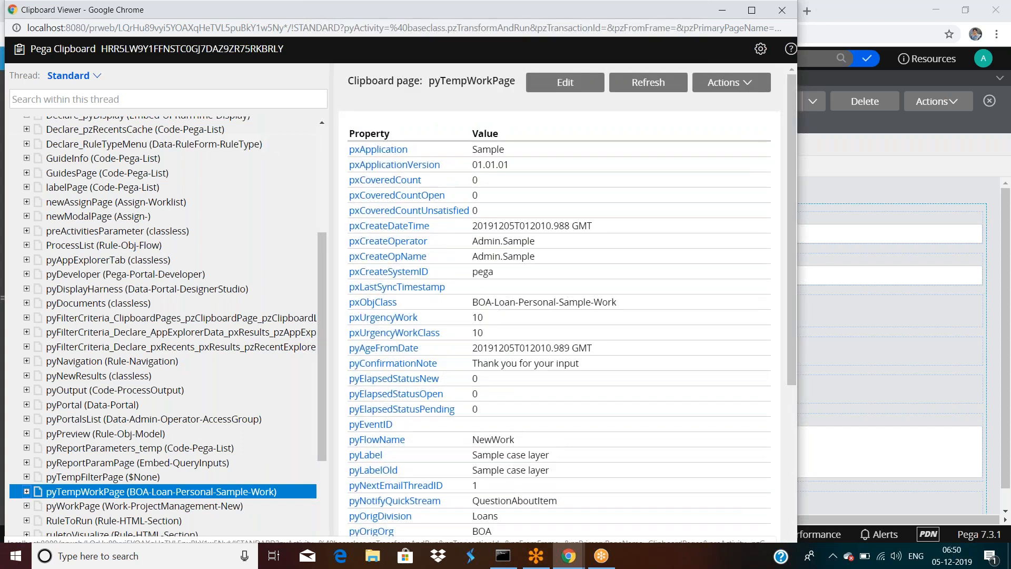
{"action": "left_click_drag", "start_coordinate": [273, 10], "coordinate": [289, 45]}
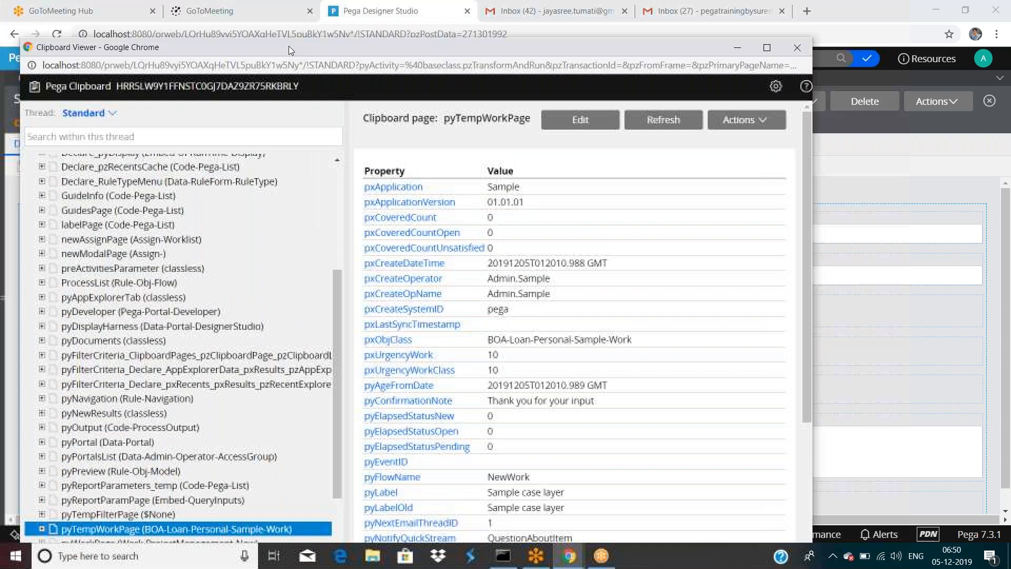
{"action": "left_click", "coordinate": [801, 52]}
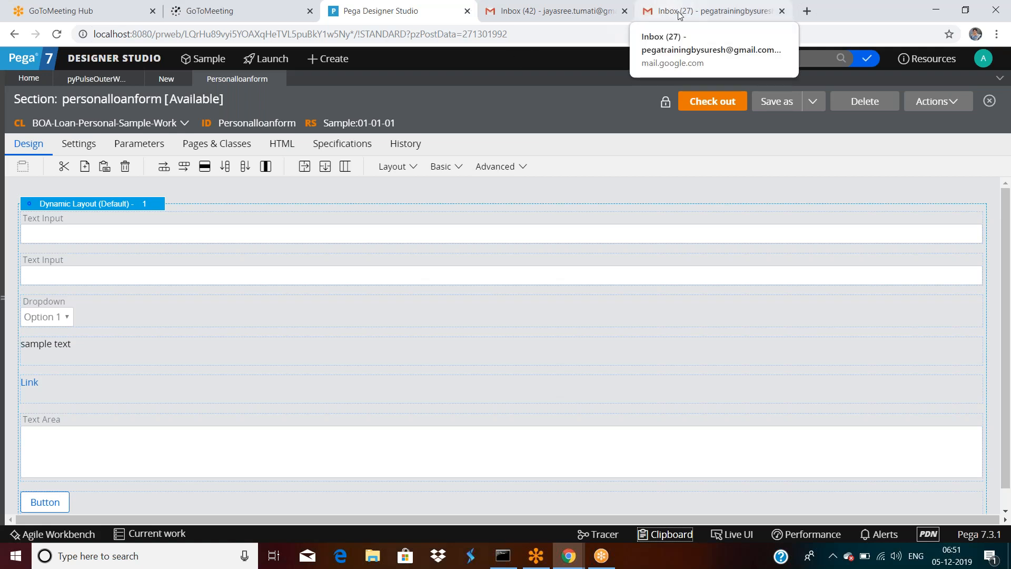
Step: Close the GoToMeeting tab, select both Text Input cells, and return to personalloanform after checking Gmail
{"action": "left_click", "coordinate": [310, 12]}
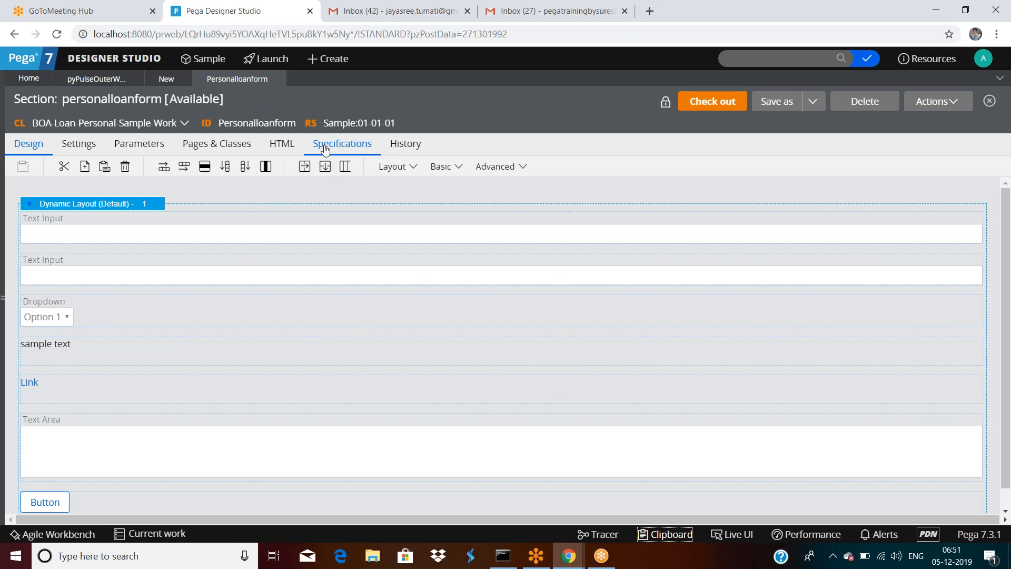
{"action": "left_click", "coordinate": [275, 271]}
{"action": "left_click", "coordinate": [265, 232]}
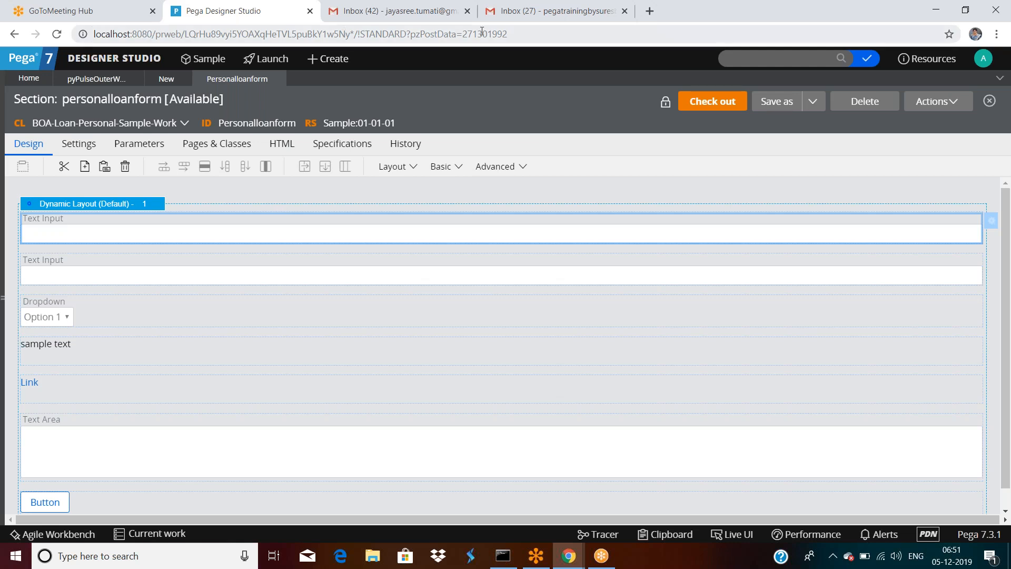
{"action": "left_click", "coordinate": [570, 17]}
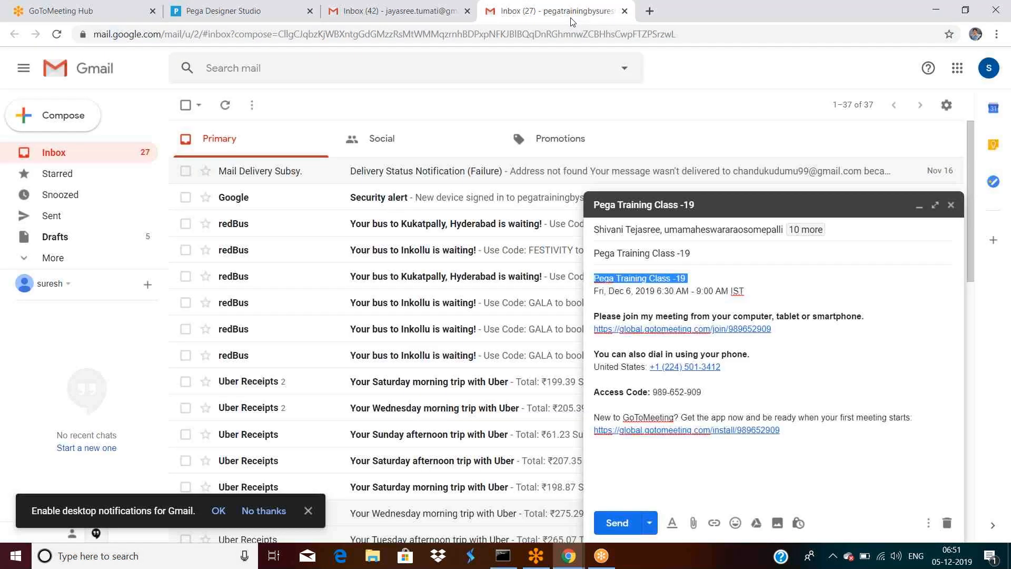
{"action": "left_click", "coordinate": [253, 12]}
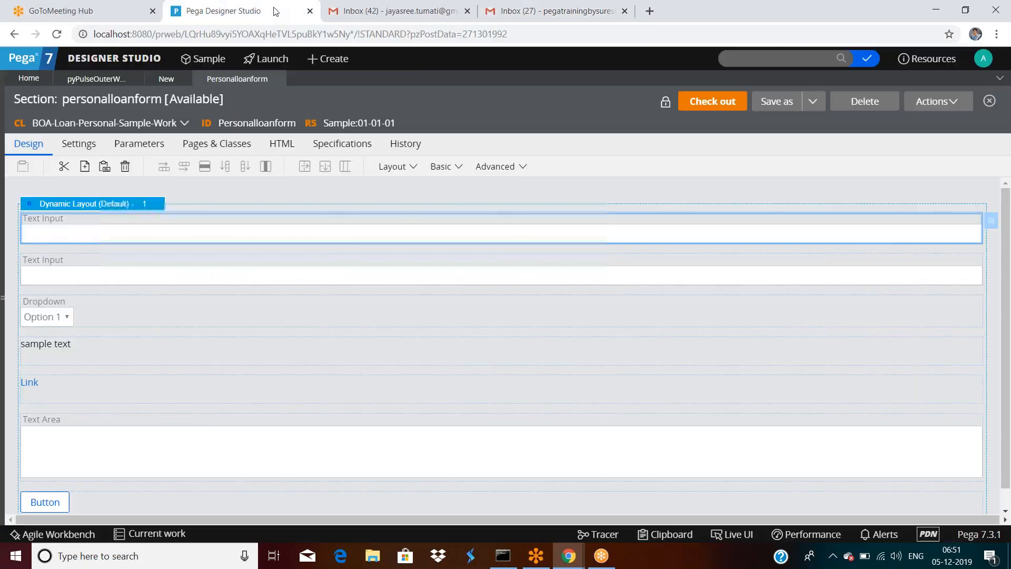
Step: Launch the BankOfAmerica Loan Portal and open its My Work page
{"action": "left_click", "coordinate": [272, 58]}
{"action": "left_click", "coordinate": [286, 93]}
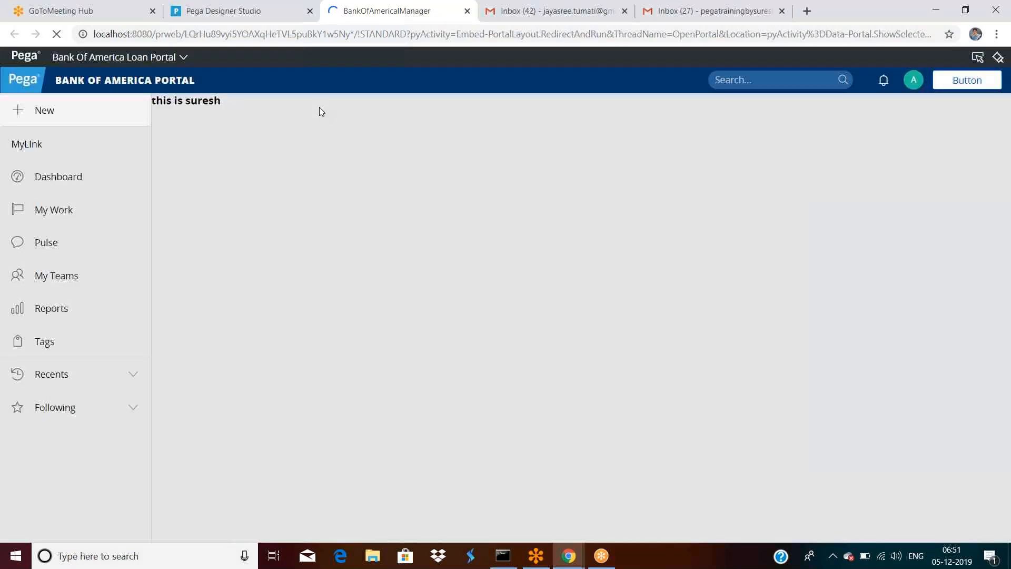
{"action": "left_click", "coordinate": [55, 209]}
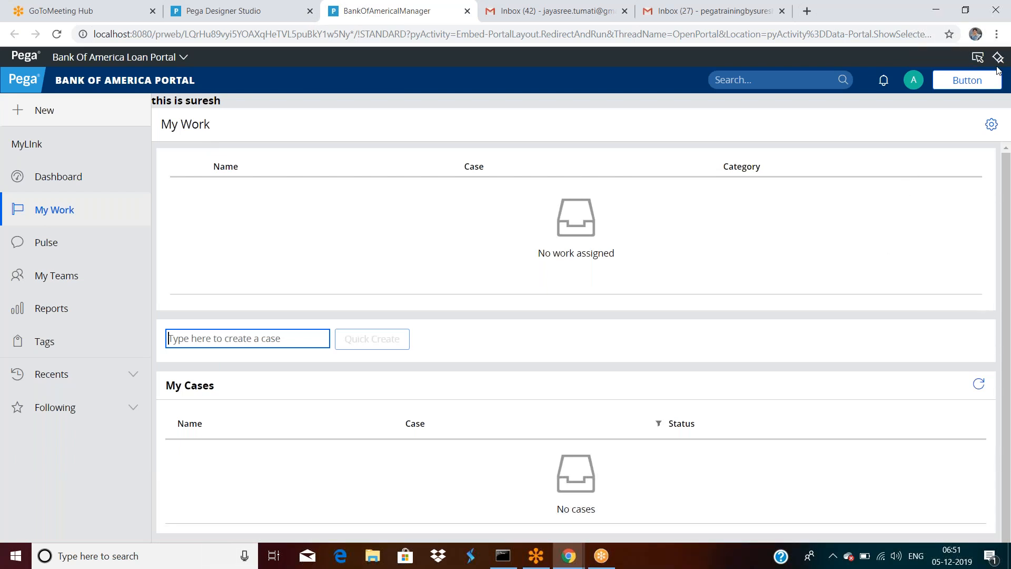
Step: Inspect the portal in Live UI, collapsing BOAPortalHeader and BOAPortalNavigation, then return to Designer Studio
{"action": "left_click", "coordinate": [978, 58]}
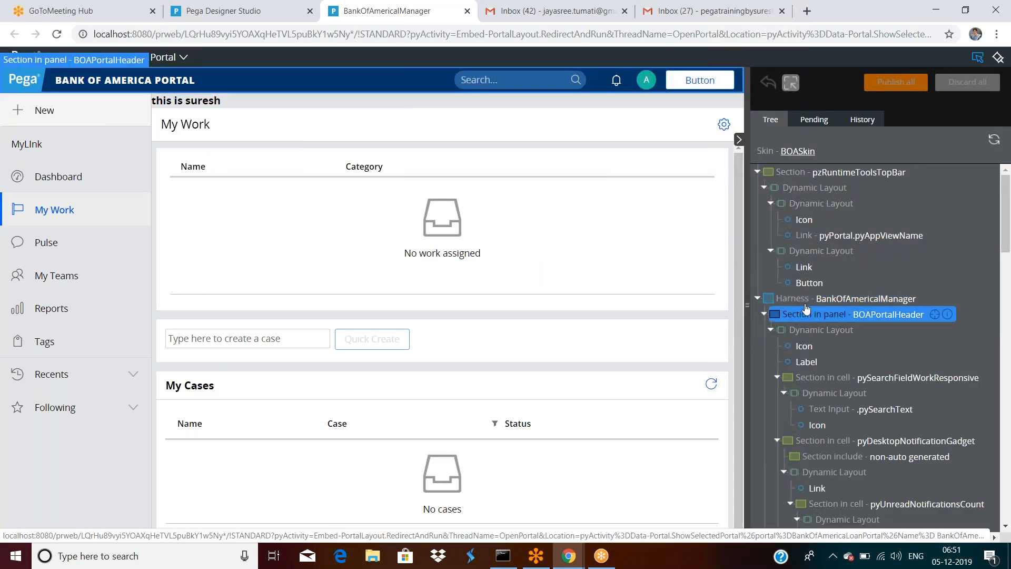
{"action": "left_click", "coordinate": [764, 315]}
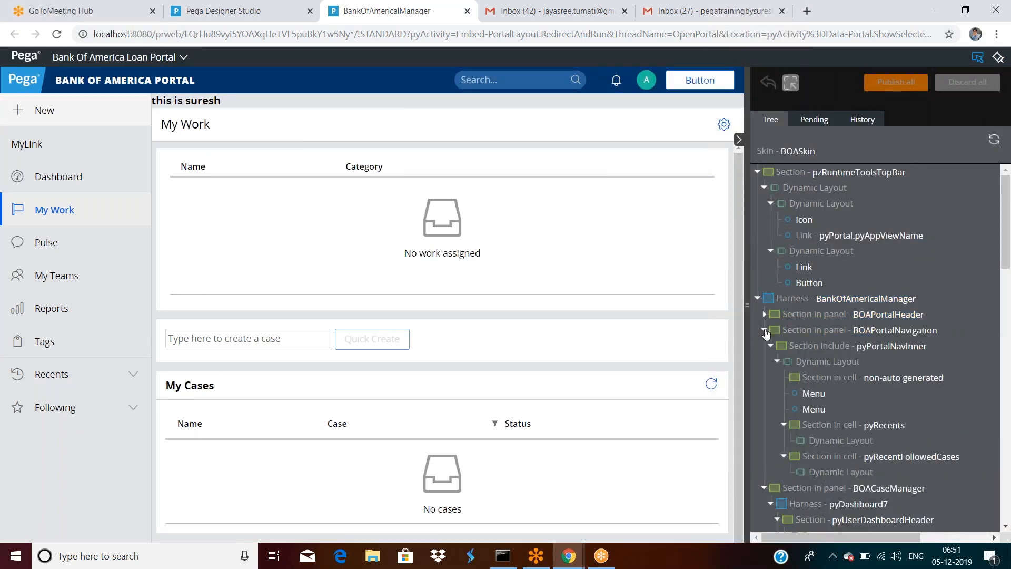
{"action": "left_click", "coordinate": [764, 330]}
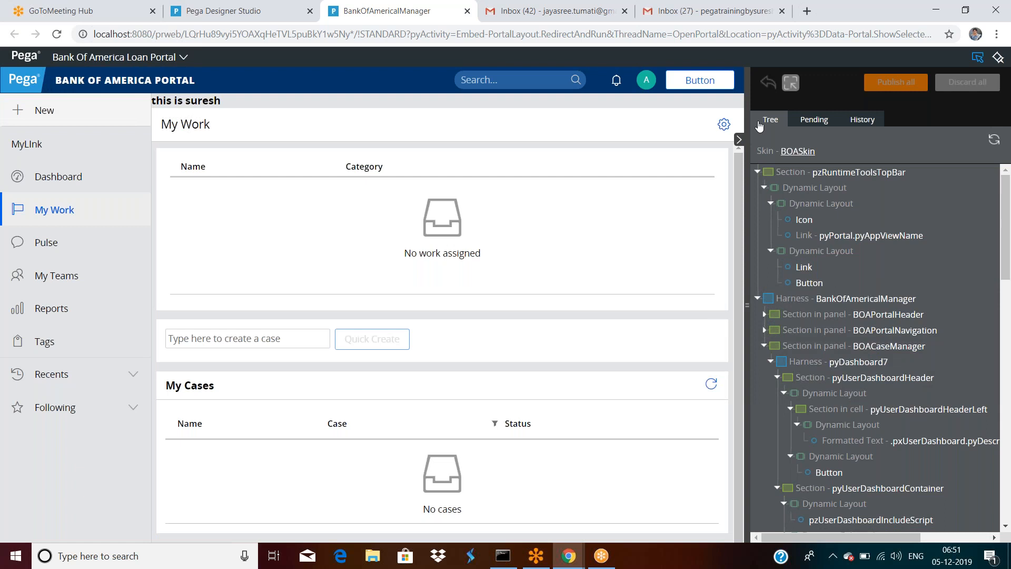
{"action": "left_click", "coordinate": [978, 58]}
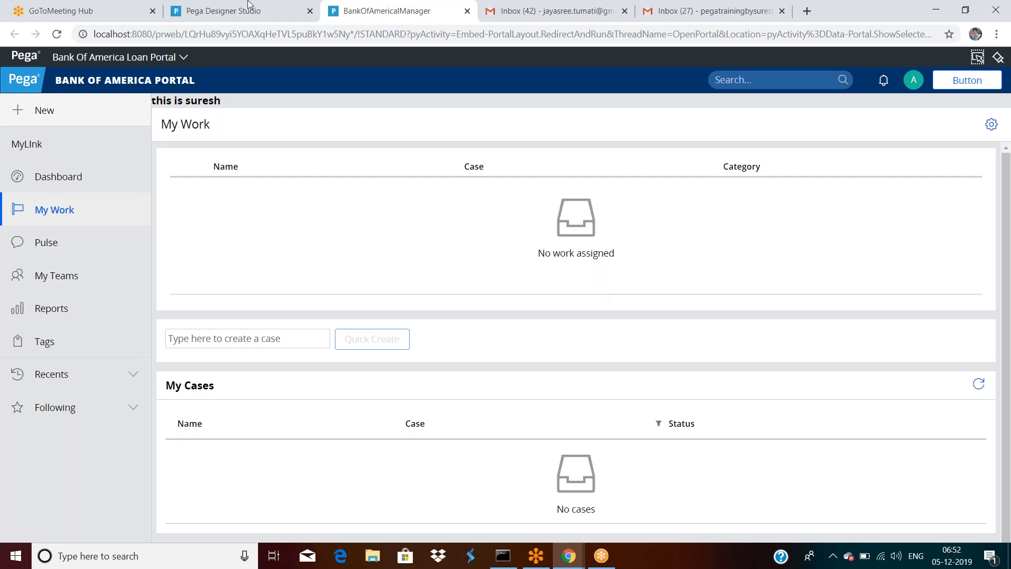
{"action": "left_click", "coordinate": [259, 12]}
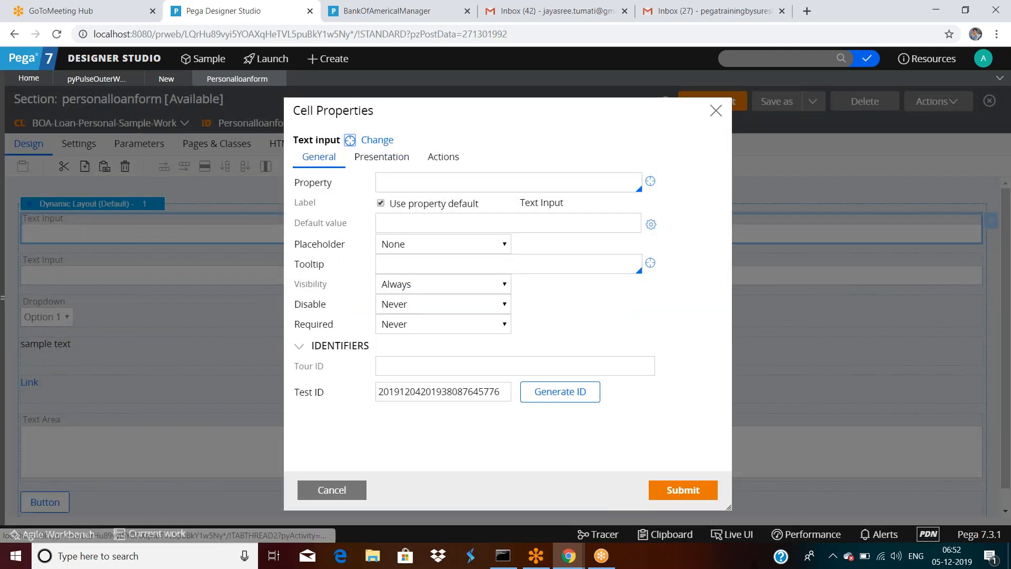
{"action": "left_click_drag", "start_coordinate": [307, 111], "coordinate": [393, 116]}
{"action": "left_click", "coordinate": [393, 115]}
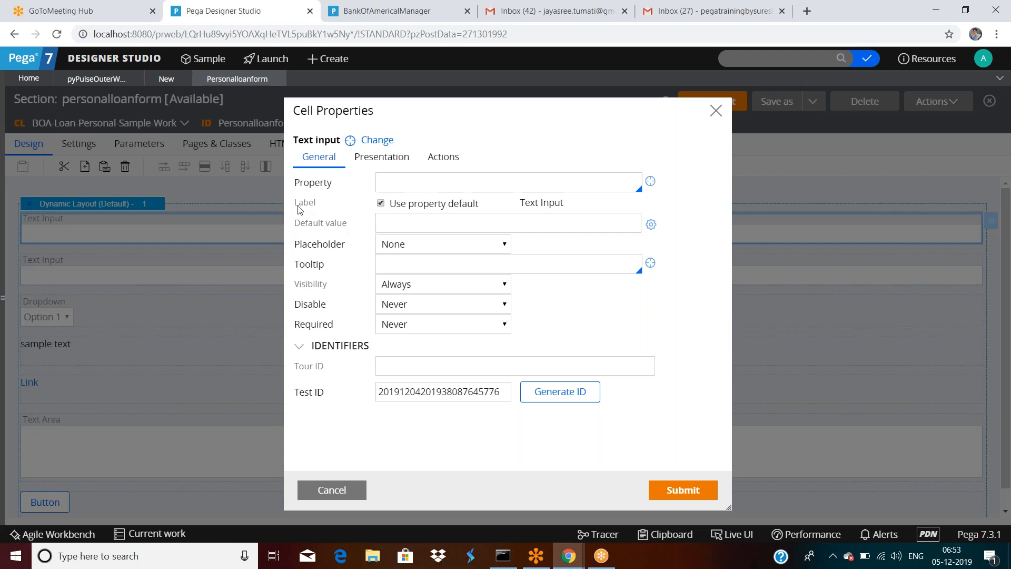
{"action": "left_click", "coordinate": [395, 184]}
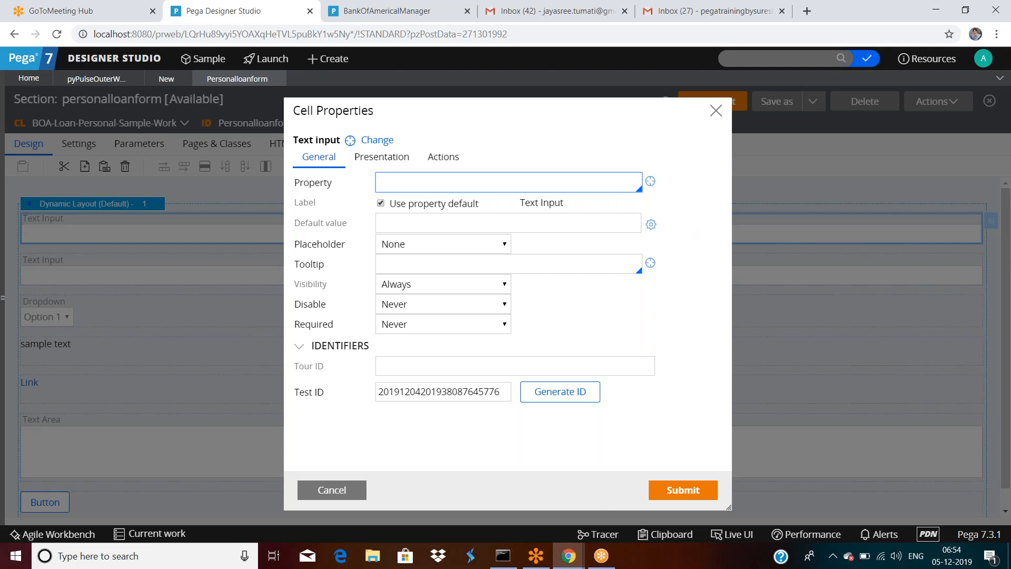
Step: Bind the Text Input to .Customeremail, then cancel Cell Properties without keeping the change
{"action": "type", "text": "."}
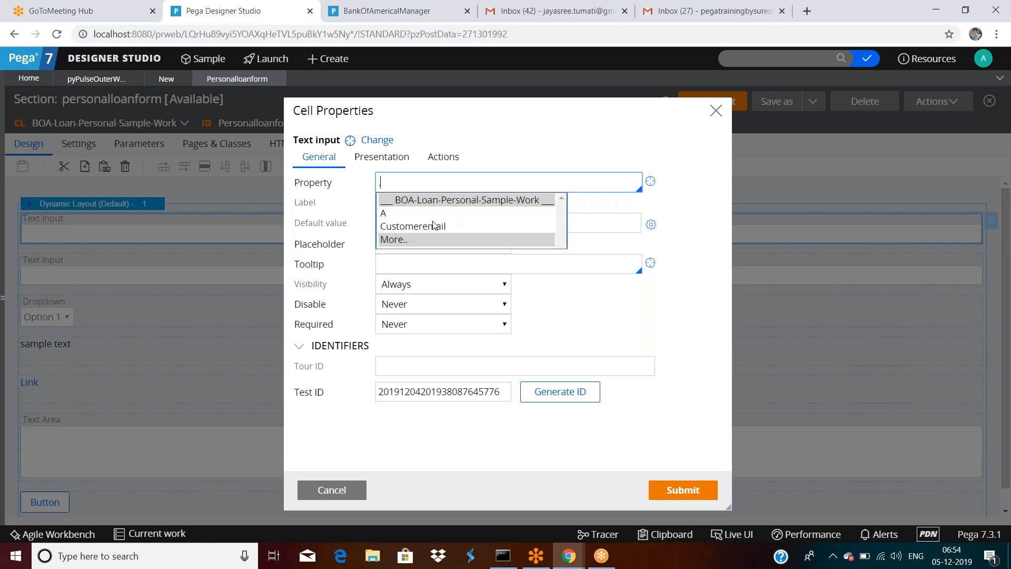
{"action": "left_click", "coordinate": [416, 226]}
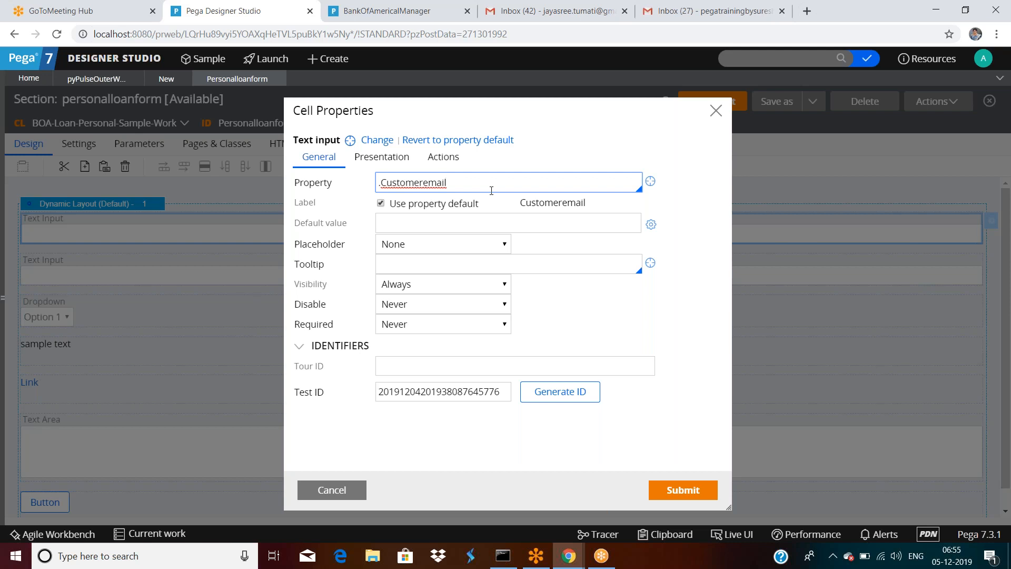
{"action": "left_click", "coordinate": [347, 493]}
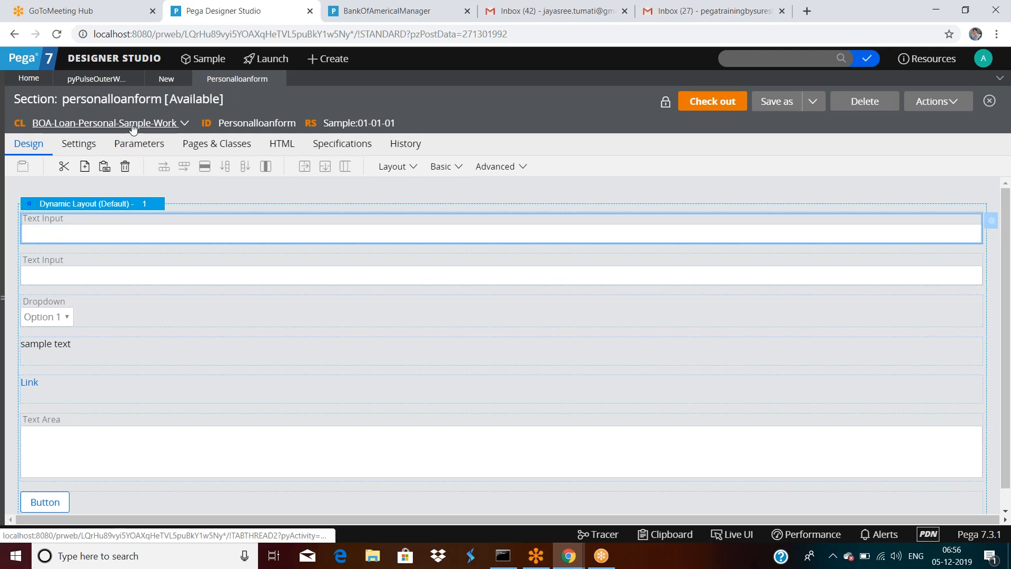
Step: Open the first Text Input's cell properties and bind it to the .Loanamount property
{"action": "double_click", "coordinate": [710, 236]}
{"action": "left_click", "coordinate": [485, 185]}
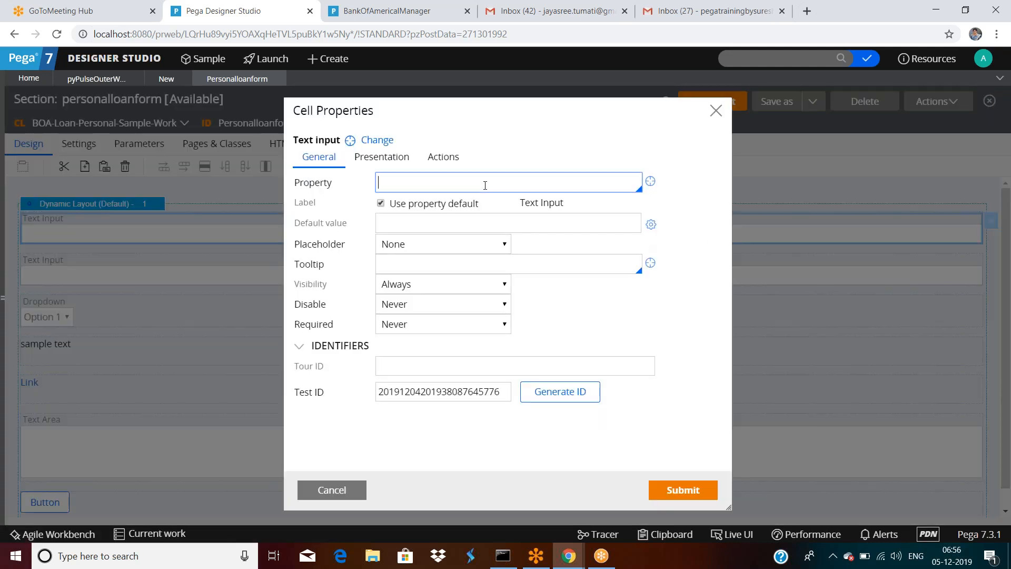
{"action": "type", "text": "."}
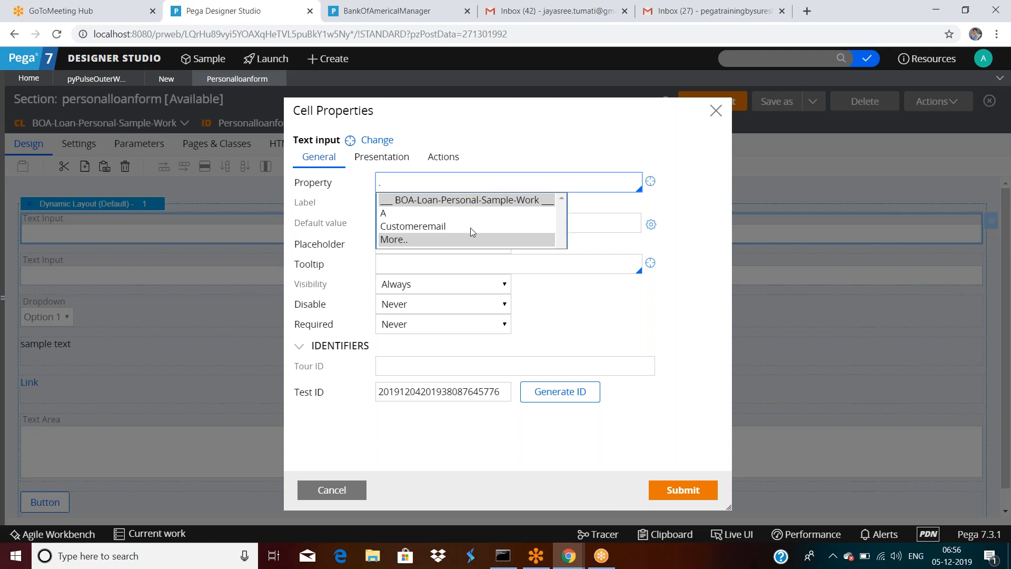
{"action": "left_click", "coordinate": [420, 240]}
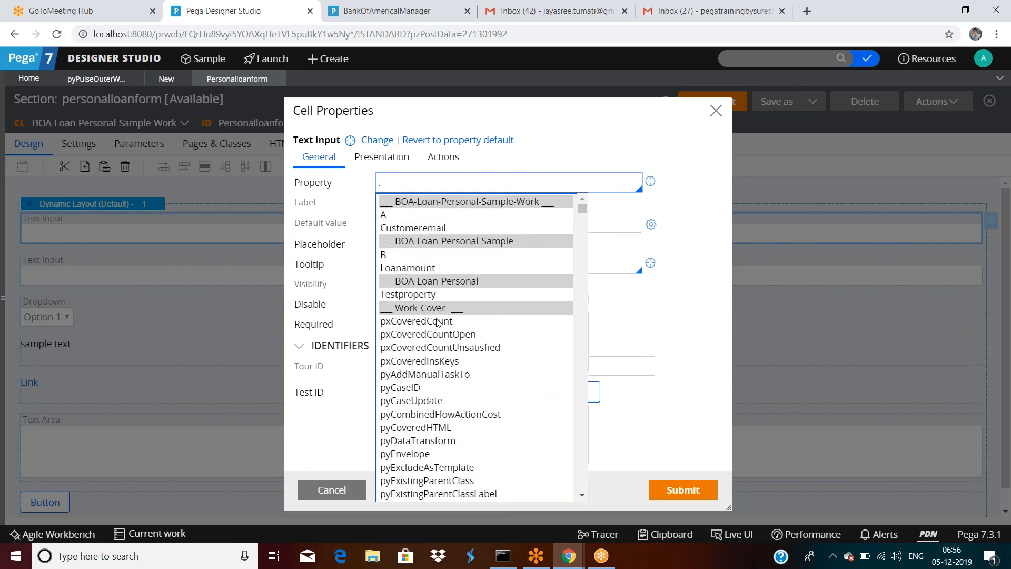
{"action": "left_click", "coordinate": [411, 268]}
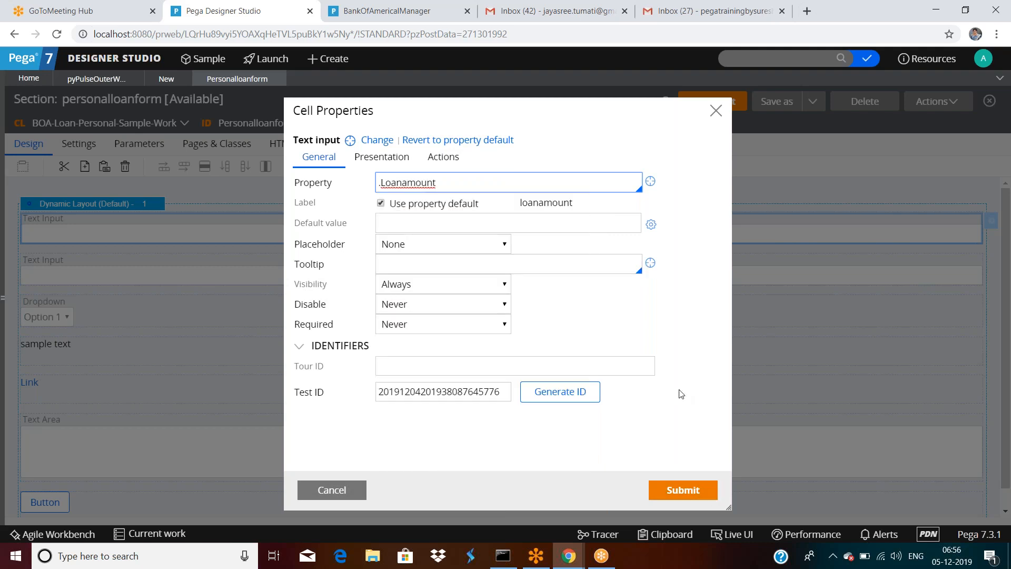
Step: Enter 'Customer Loan Amount' as the input's label and submit the cell properties
{"action": "left_click", "coordinate": [380, 203]}
{"action": "triple_click", "coordinate": [578, 205]}
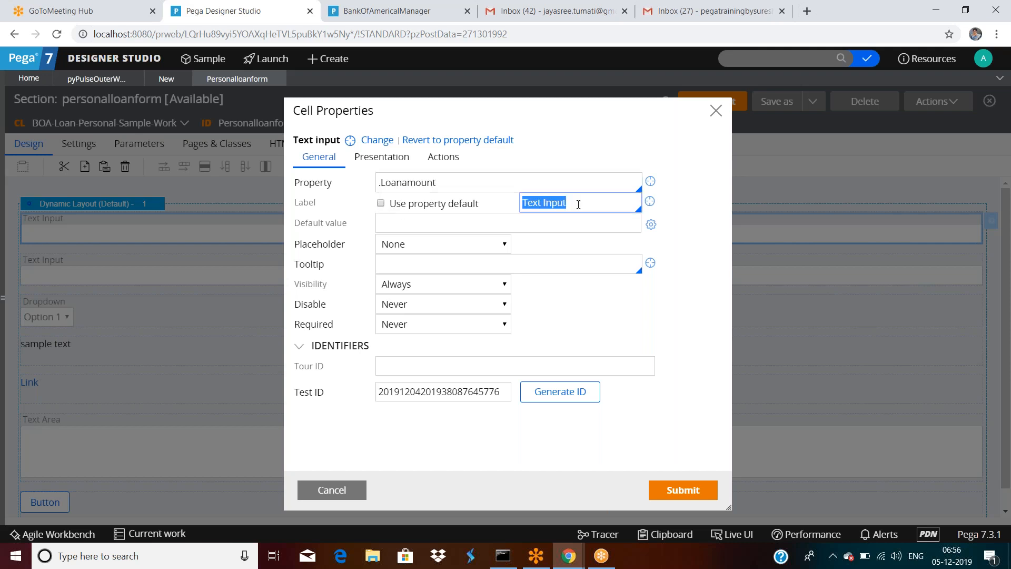
{"action": "type", "text": "Customer LOan"}
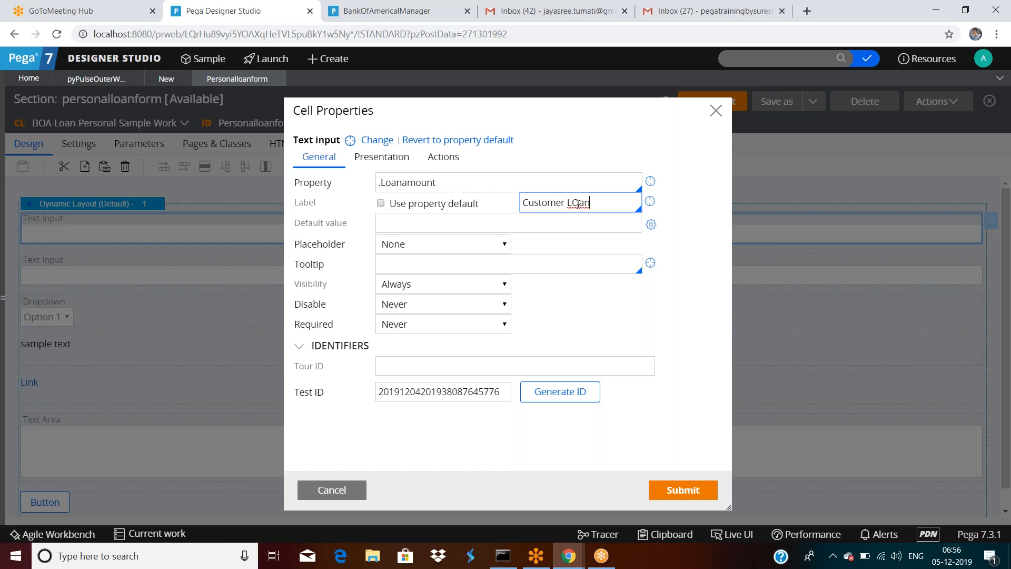
{"action": "key", "text": "BackSpace"}
{"action": "key", "text": "BackSpace"}
{"action": "key", "text": "BackSpace"}
{"action": "type", "text": "oan Amount"}
{"action": "double_click", "coordinate": [391, 186]}
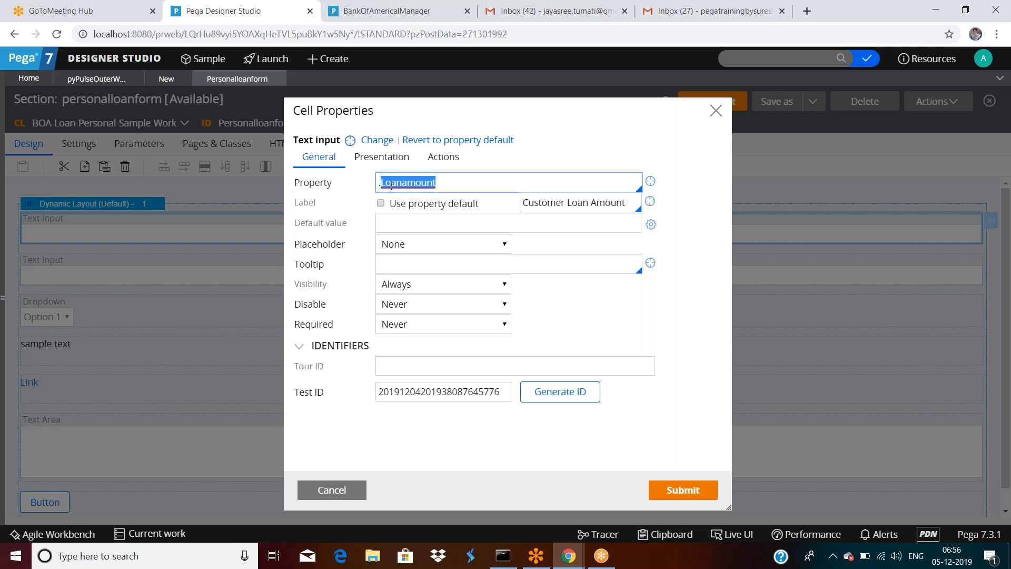
{"action": "left_click", "coordinate": [381, 203]}
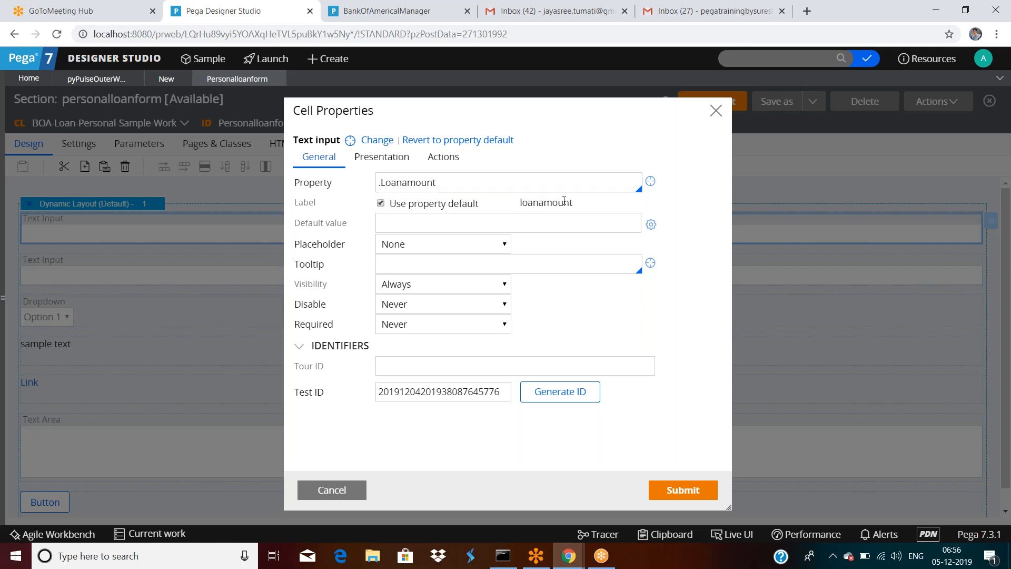
{"action": "left_click", "coordinate": [683, 490]}
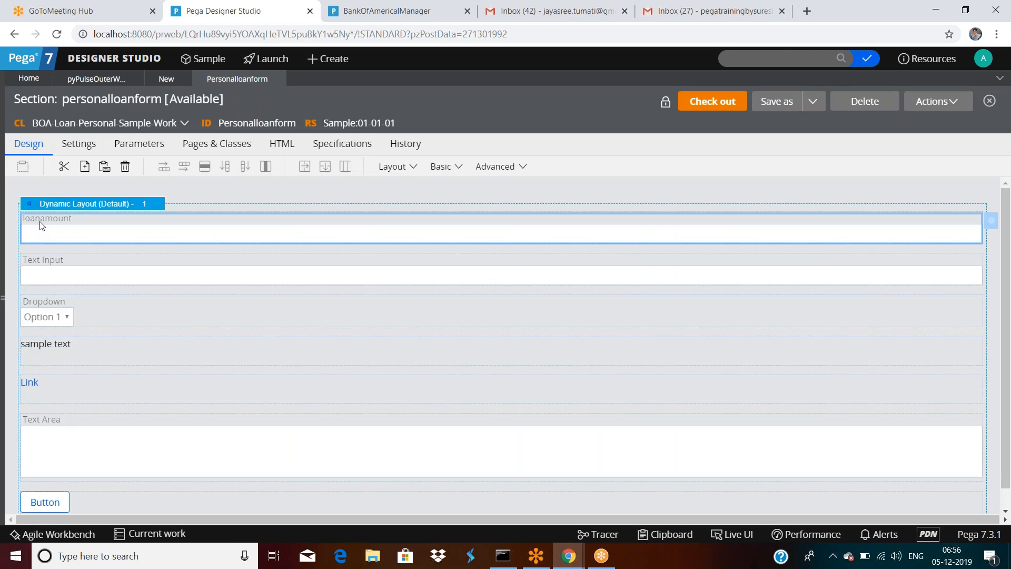
Step: Reopen the cell, keep the custom 'Customer Loan Amount' label, and set default value 2000
{"action": "left_click", "coordinate": [993, 223]}
{"action": "left_click", "coordinate": [381, 203]}
{"action": "left_click", "coordinate": [543, 202]}
{"action": "left_click", "coordinate": [443, 224]}
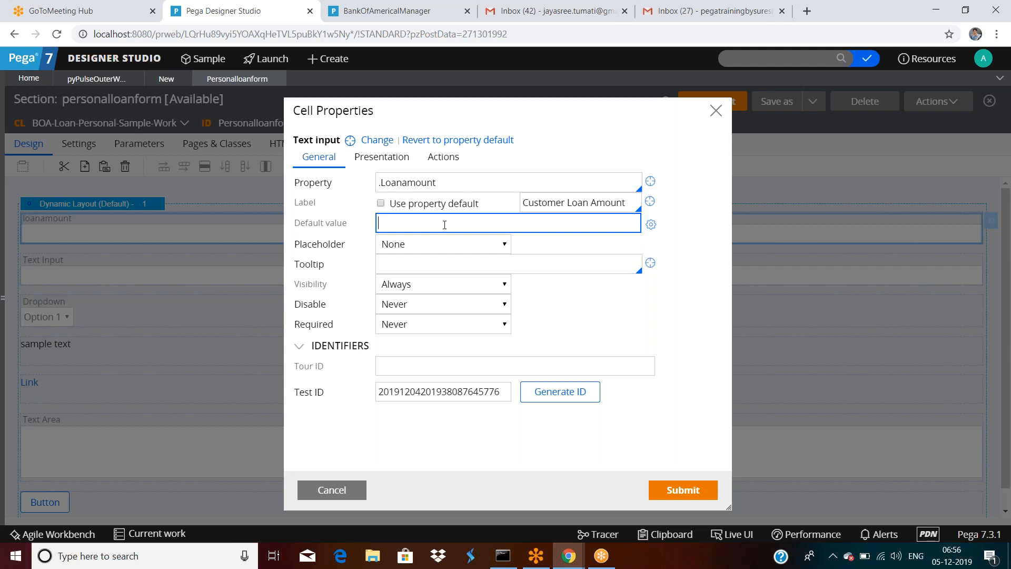
{"action": "type", "text": "2000"}
{"action": "left_click", "coordinate": [683, 490]}
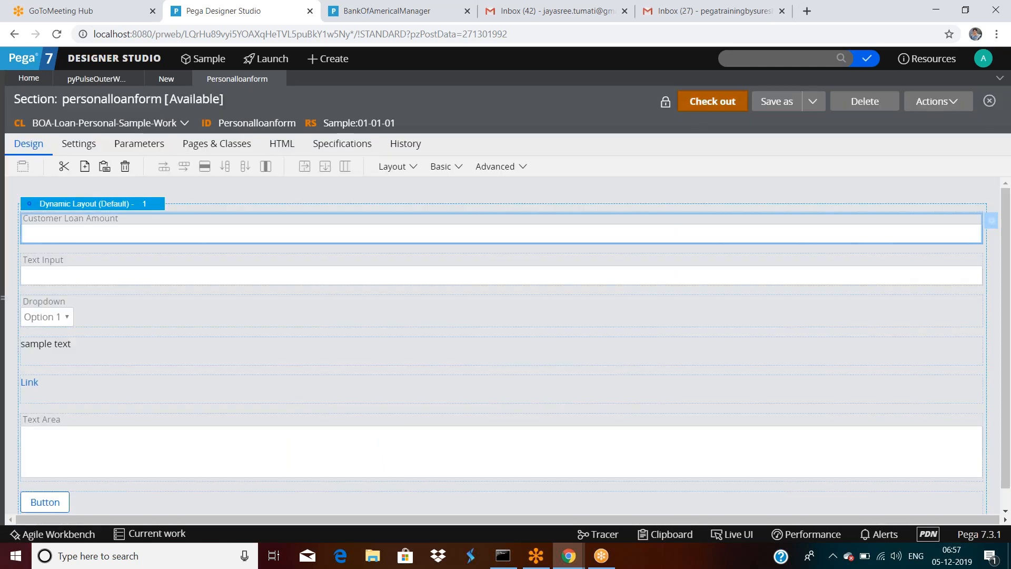
Step: Check out and save the section, then run it with a test page
{"action": "left_click", "coordinate": [709, 105]}
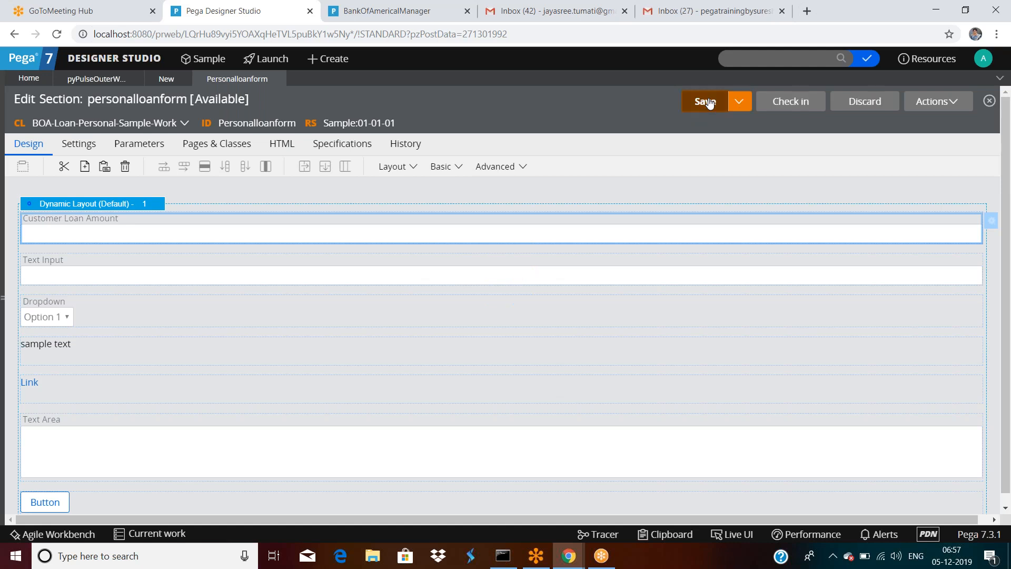
{"action": "left_click", "coordinate": [709, 102]}
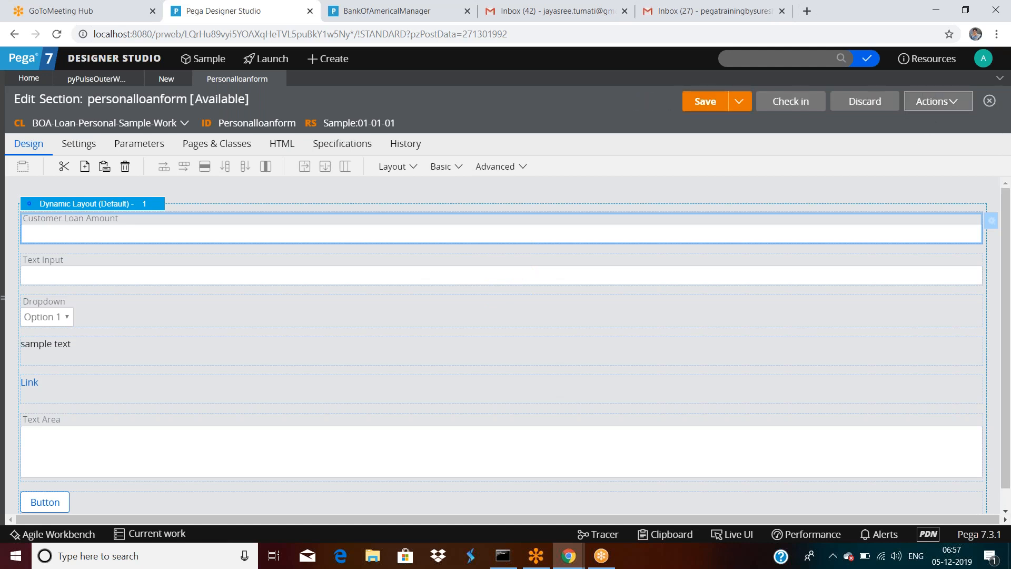
{"action": "left_click", "coordinate": [937, 101]}
{"action": "left_click", "coordinate": [896, 120]}
Step: Execute the section to preview the form, then open the Clipboard Viewer
{"action": "left_click", "coordinate": [197, 307]}
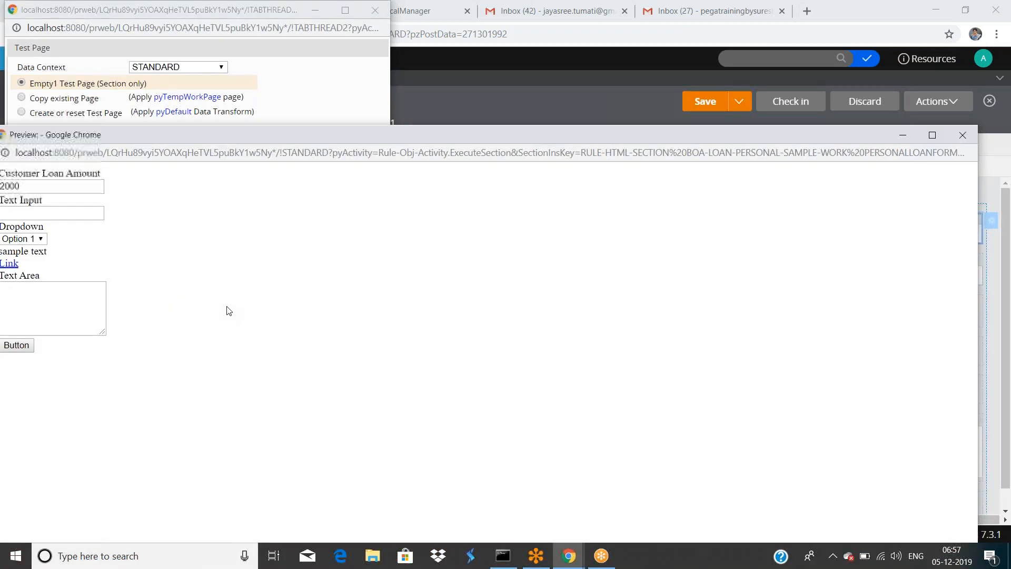
{"action": "left_click", "coordinate": [903, 134]}
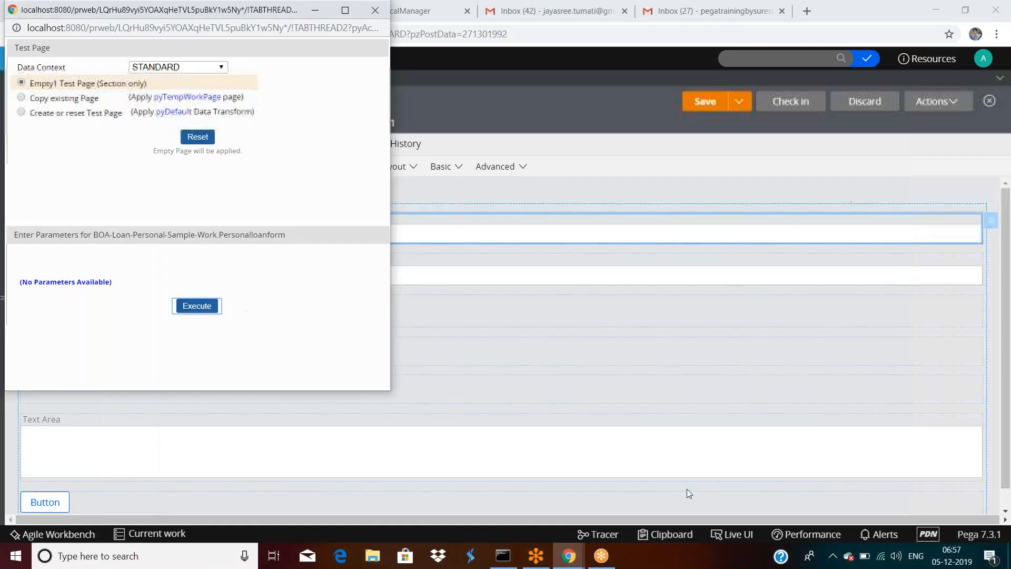
{"action": "left_click", "coordinate": [668, 535]}
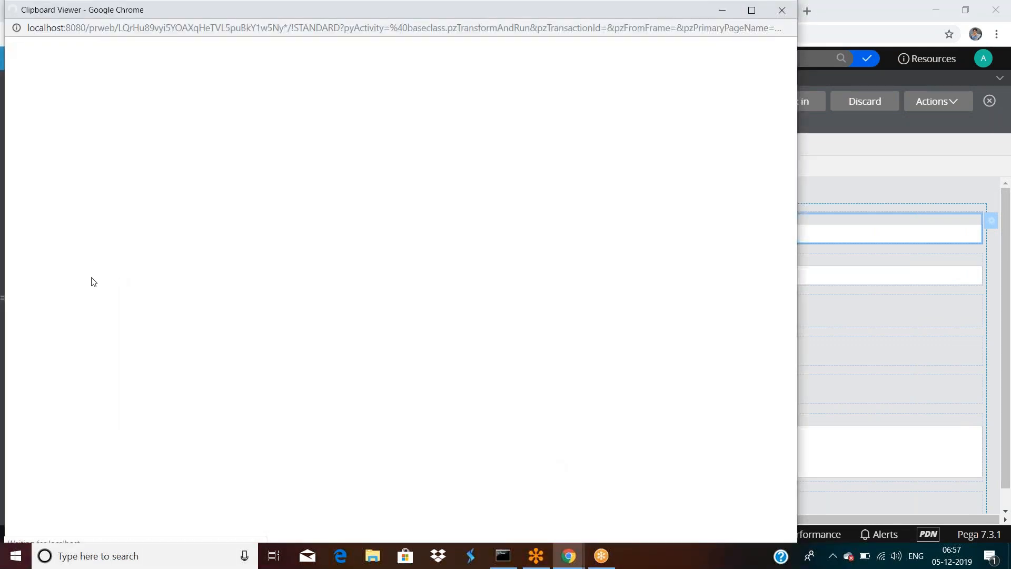
{"action": "scroll", "coordinate": [91, 282], "scroll_direction": "down", "scroll_amount": 10}
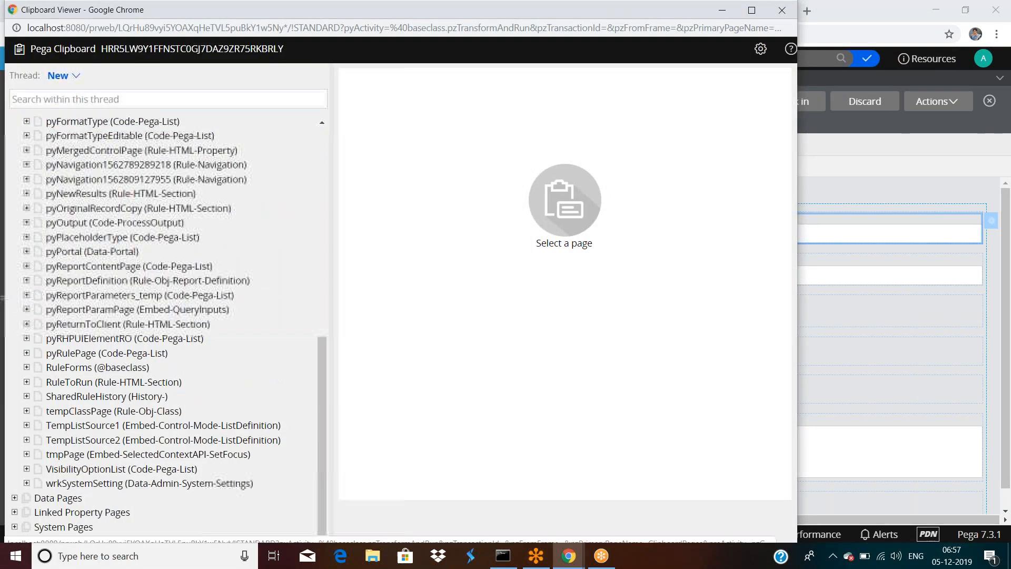
Step: Switch to the Standard thread and confirm pyTempWorkPage holds Loanamount 2000
{"action": "left_click", "coordinate": [59, 75]}
{"action": "left_click", "coordinate": [105, 193]}
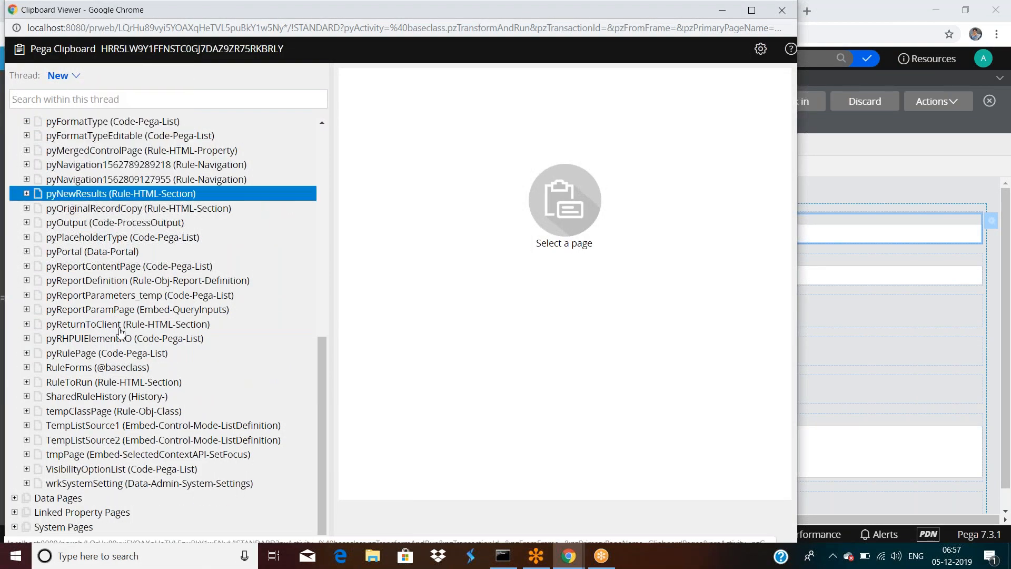
{"action": "scroll", "coordinate": [121, 332], "scroll_direction": "down", "scroll_amount": 6}
{"action": "left_click", "coordinate": [76, 383]}
{"action": "left_click", "coordinate": [77, 367]}
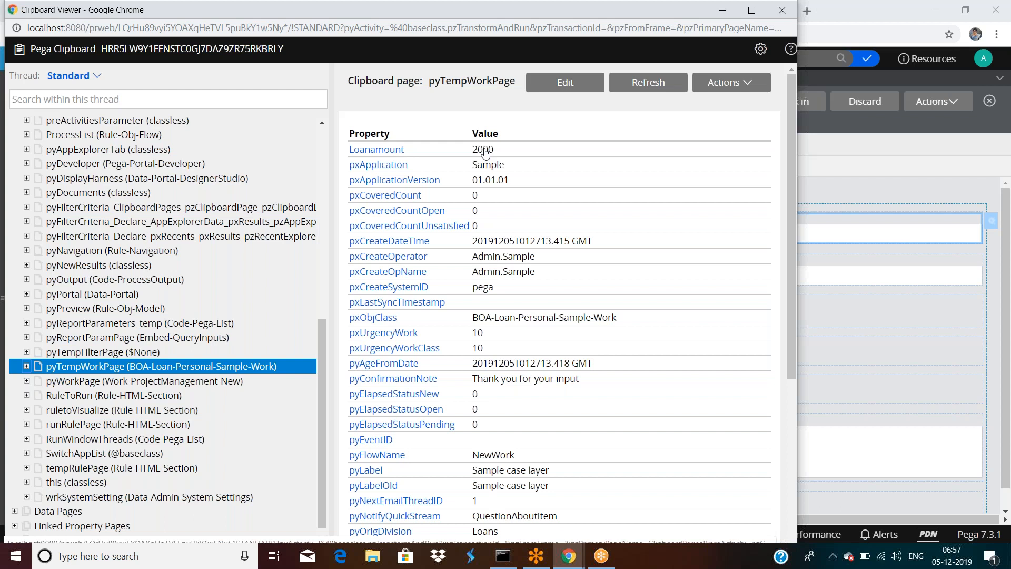
{"action": "left_click", "coordinate": [723, 15]}
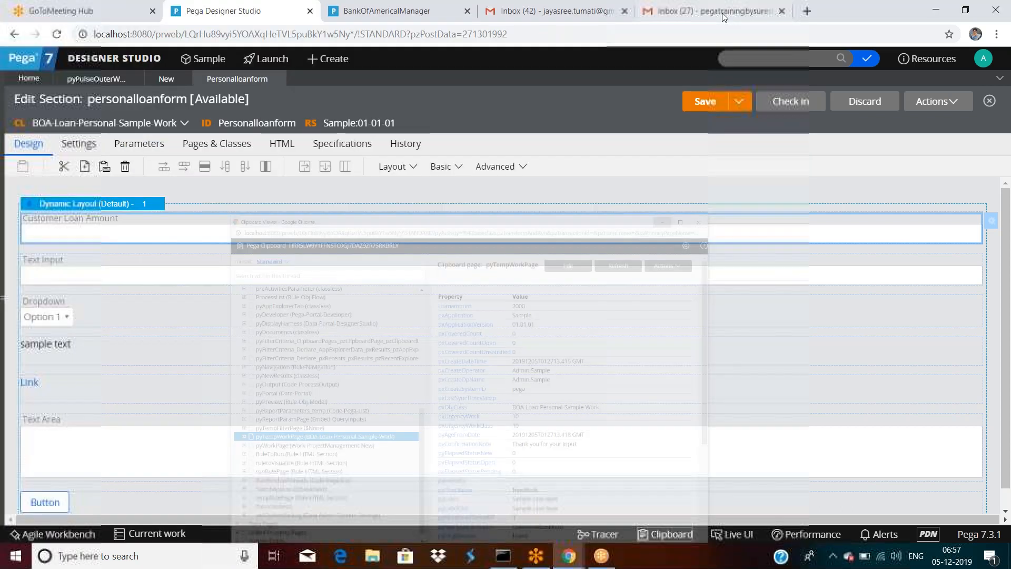
{"action": "left_click", "coordinate": [940, 101]}
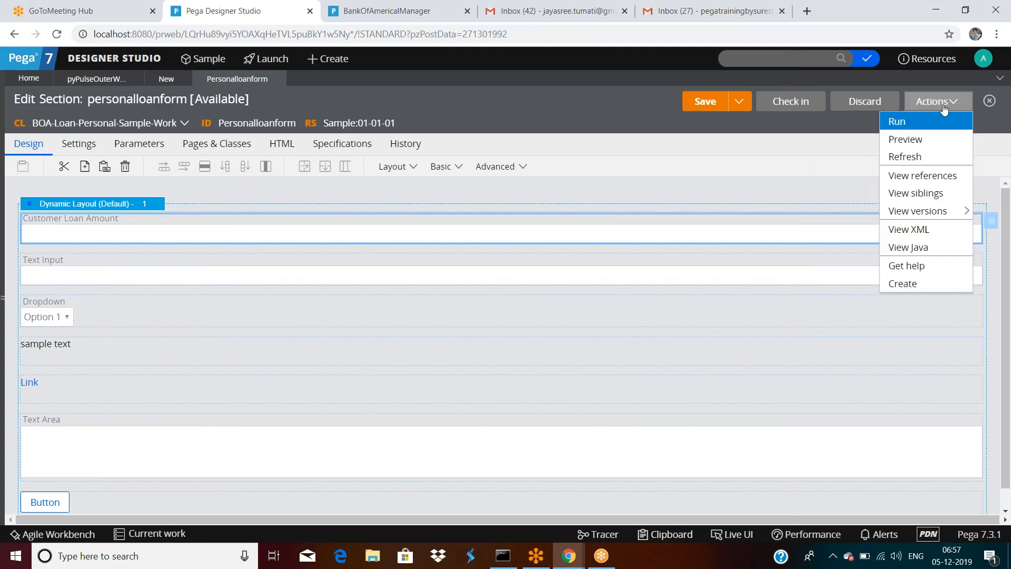
Step: Run the section again and enter 3000 as the Customer Loan Amount in the preview
{"action": "left_click", "coordinate": [919, 123]}
{"action": "left_click", "coordinate": [198, 308]}
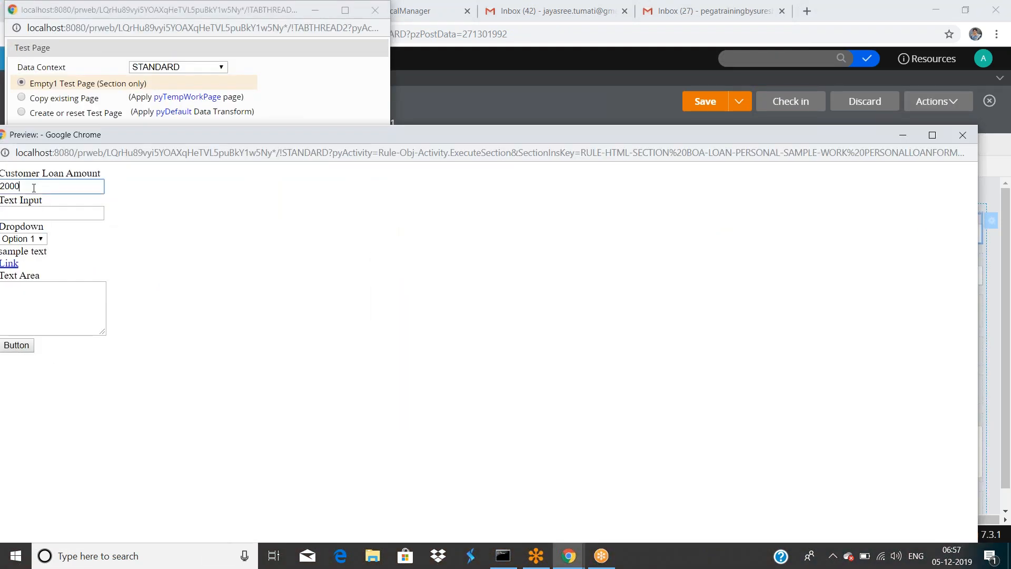
{"action": "double_click", "coordinate": [33, 188]}
{"action": "type", "text": "3000"}
Step: Close the preview window and the test page window
{"action": "left_click", "coordinate": [957, 140]}
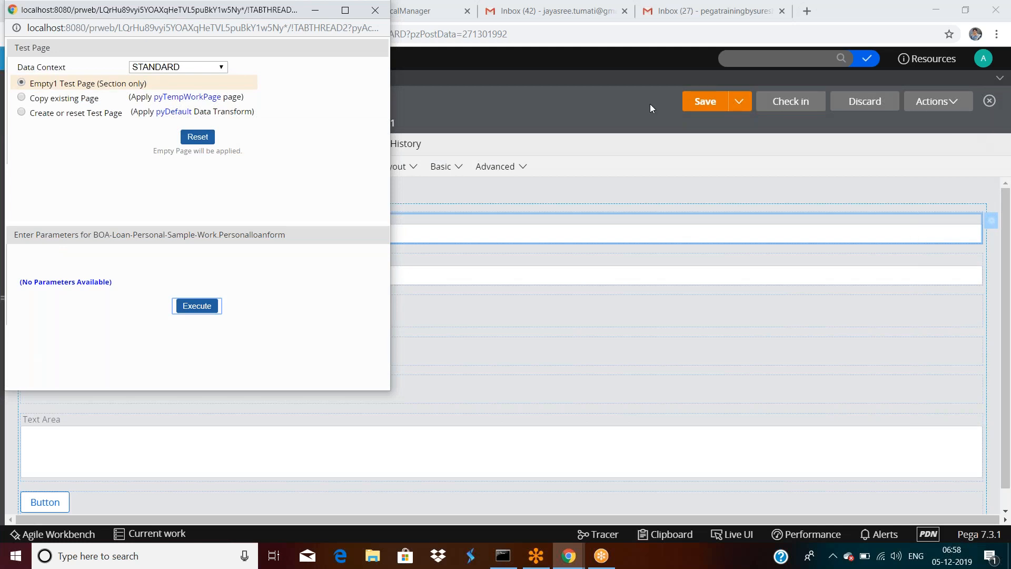
{"action": "left_click_drag", "start_coordinate": [258, 20], "coordinate": [308, 112]}
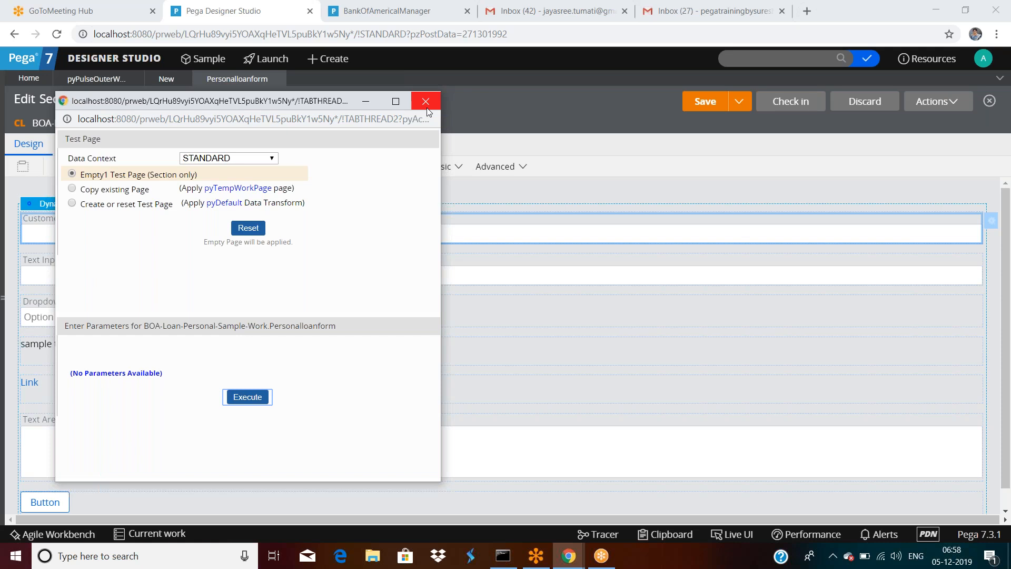
{"action": "left_click", "coordinate": [426, 101]}
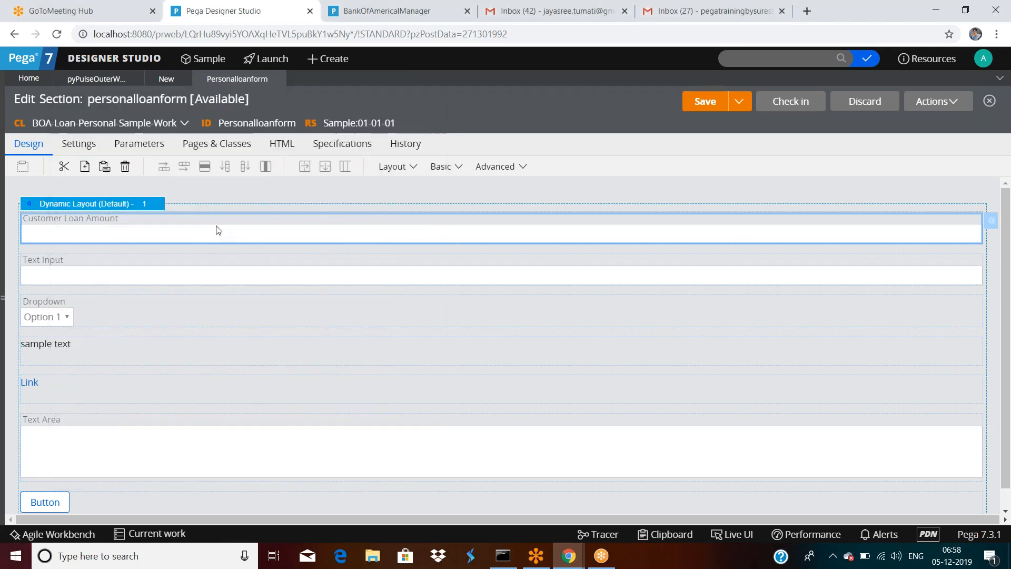
Step: Reopen the Customer Loan Amount cell properties and list the control types to replace Text input
{"action": "double_click", "coordinate": [216, 227]}
{"action": "double_click", "coordinate": [456, 181]}
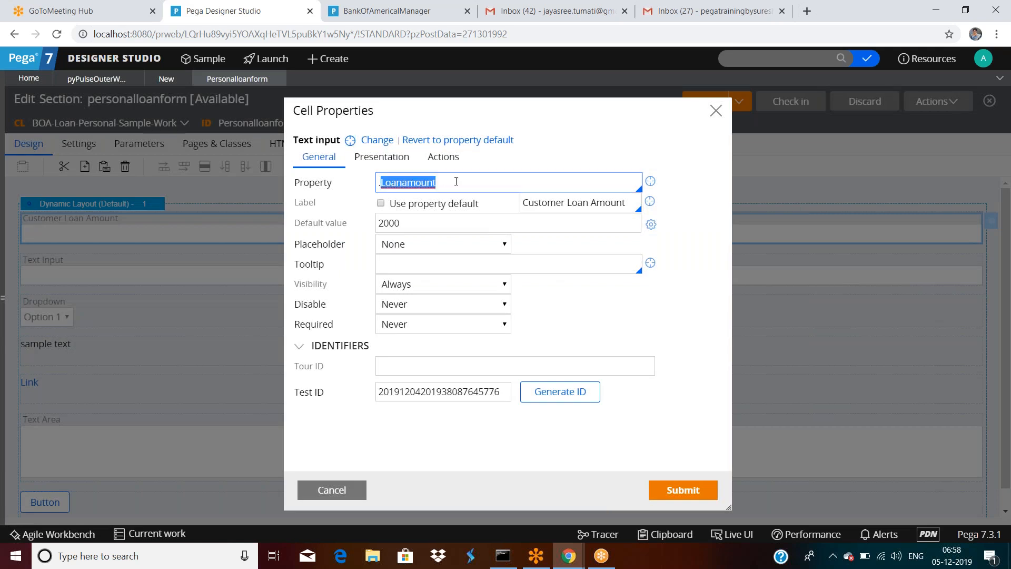
{"action": "left_click", "coordinate": [388, 224]}
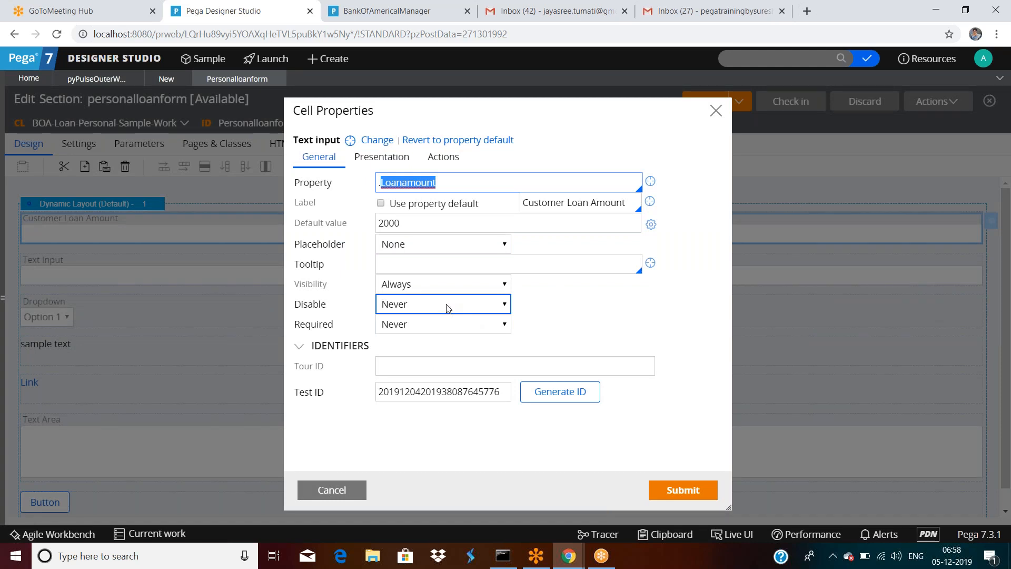
{"action": "left_click", "coordinate": [373, 143]}
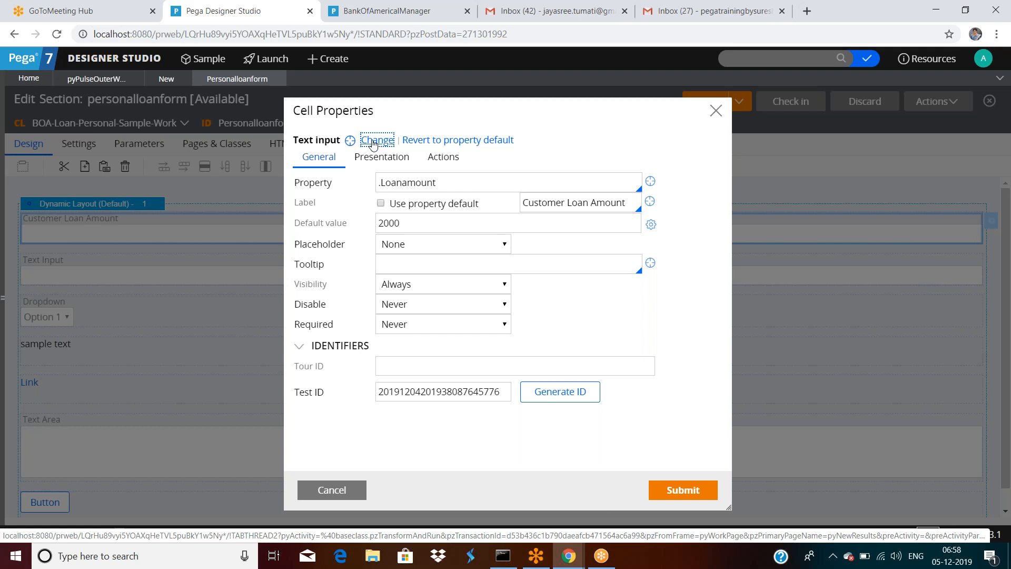
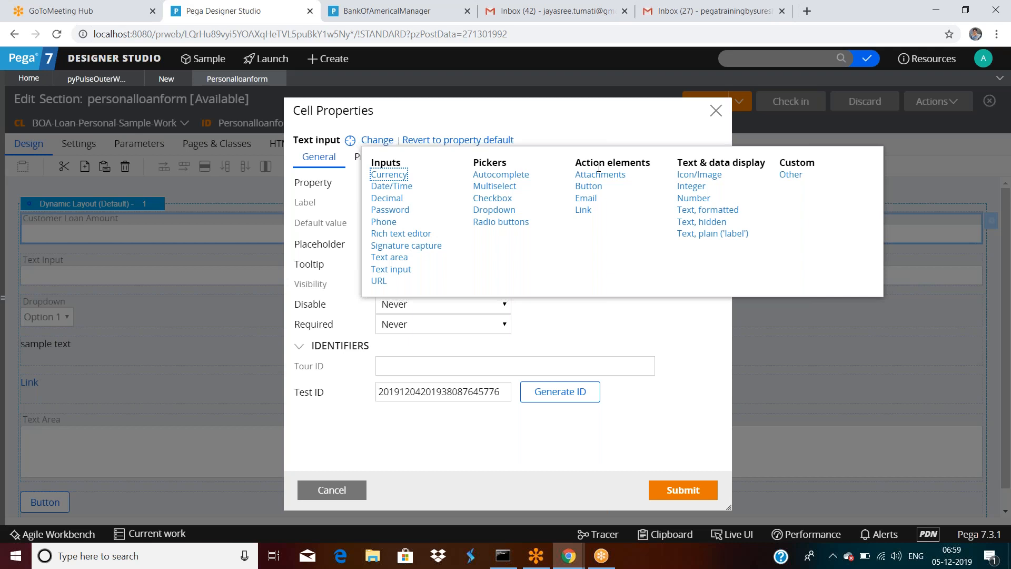
Step: Browse the available alternative controls for the Customer Loan Amount cell
{"action": "left_click", "coordinate": [793, 175]}
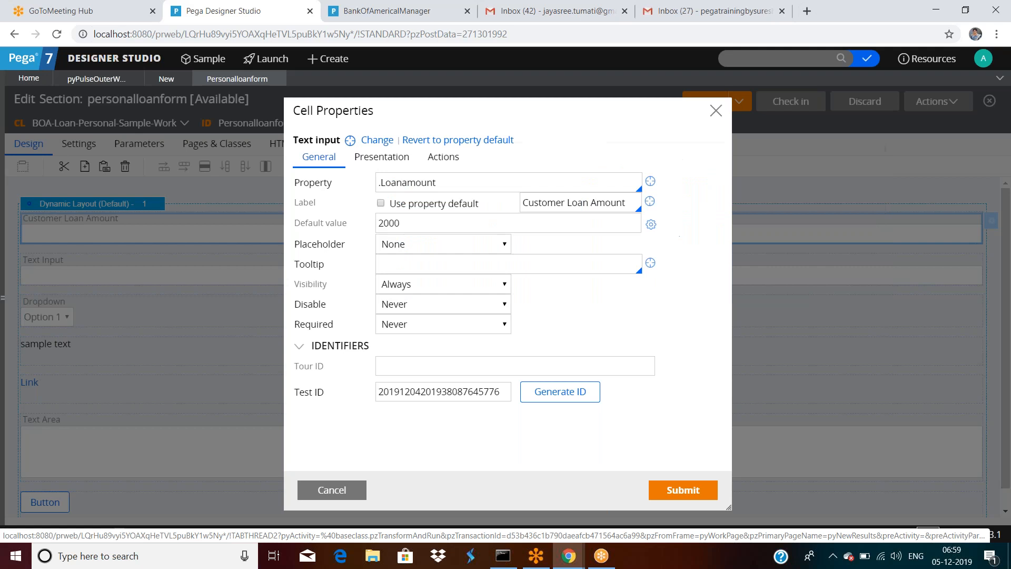
{"action": "left_click", "coordinate": [502, 142]}
{"action": "key", "text": "Down"}
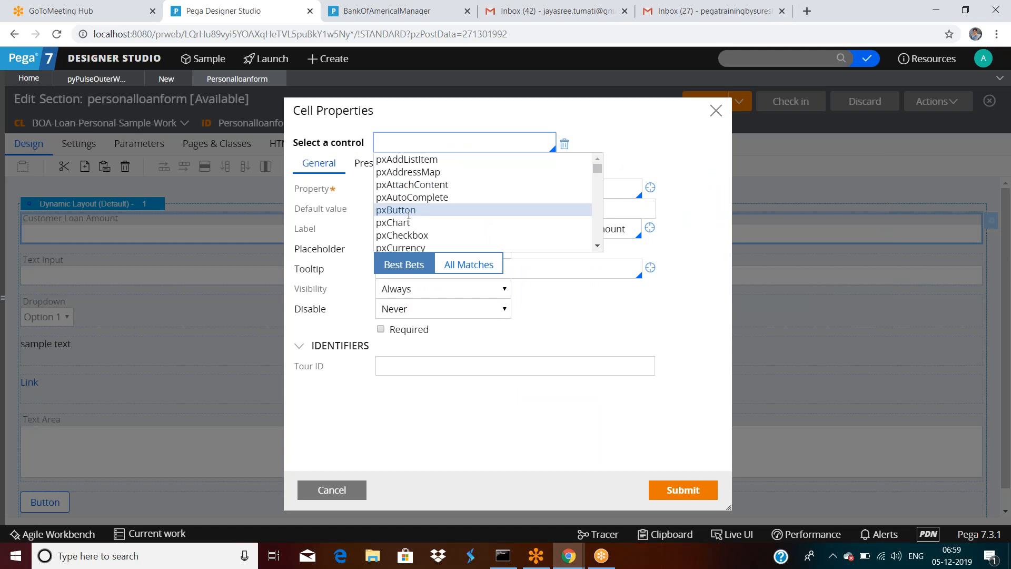
{"action": "scroll", "coordinate": [409, 216], "scroll_direction": "down", "scroll_amount": 8}
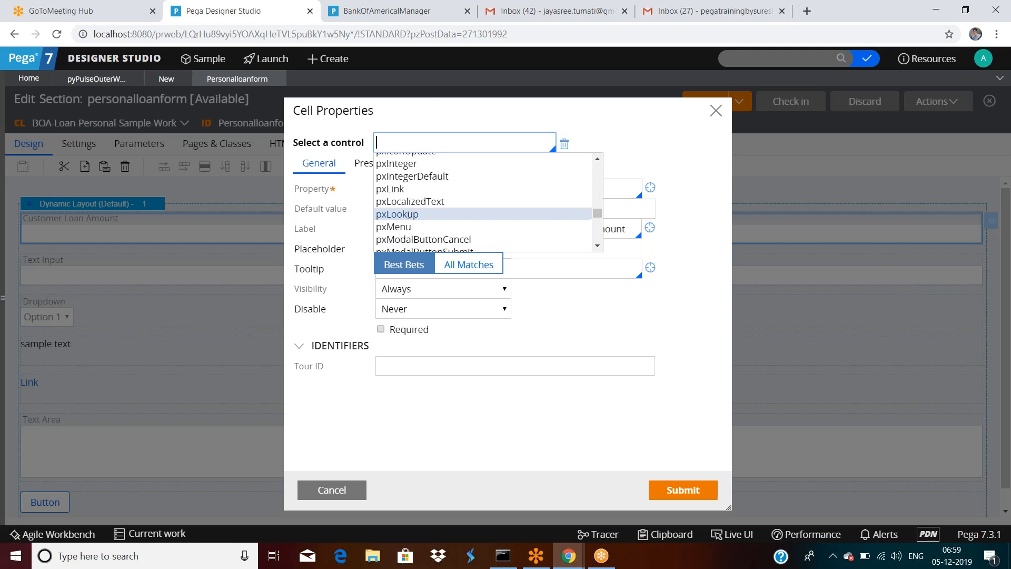
{"action": "scroll", "coordinate": [409, 193], "scroll_direction": "down", "scroll_amount": 2}
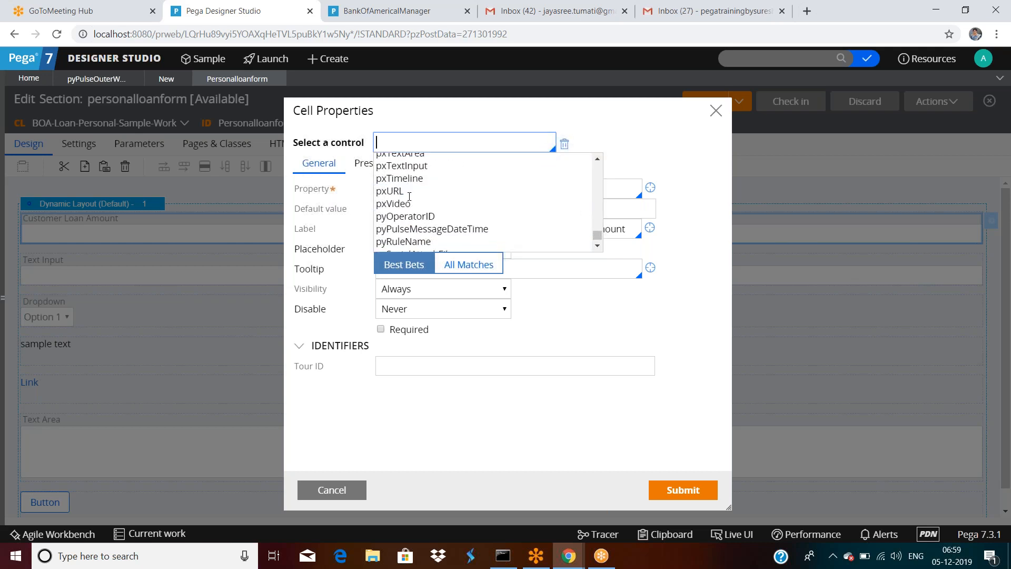
{"action": "scroll", "coordinate": [413, 211], "scroll_direction": "up", "scroll_amount": 10}
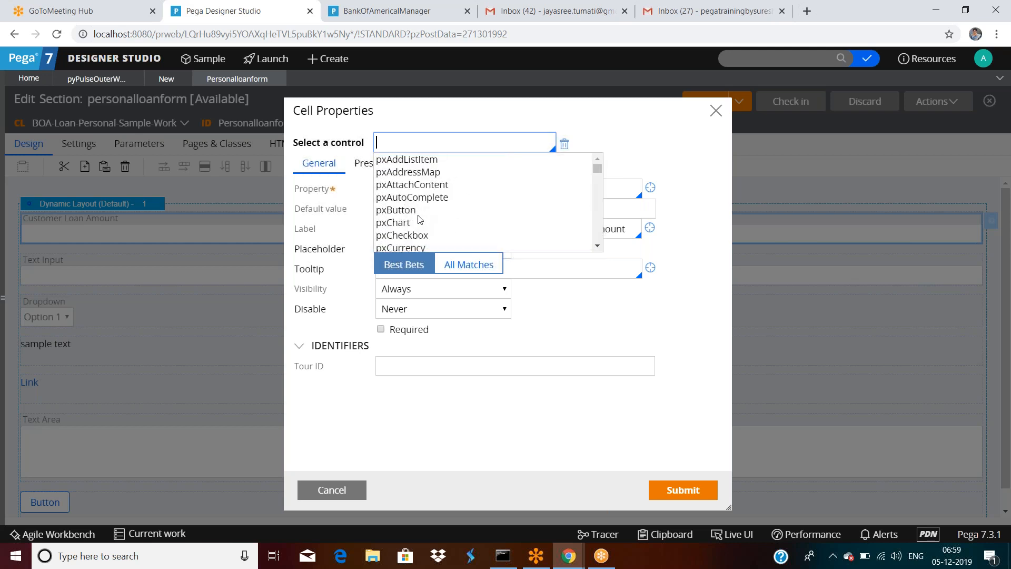
{"action": "left_click", "coordinate": [611, 130]}
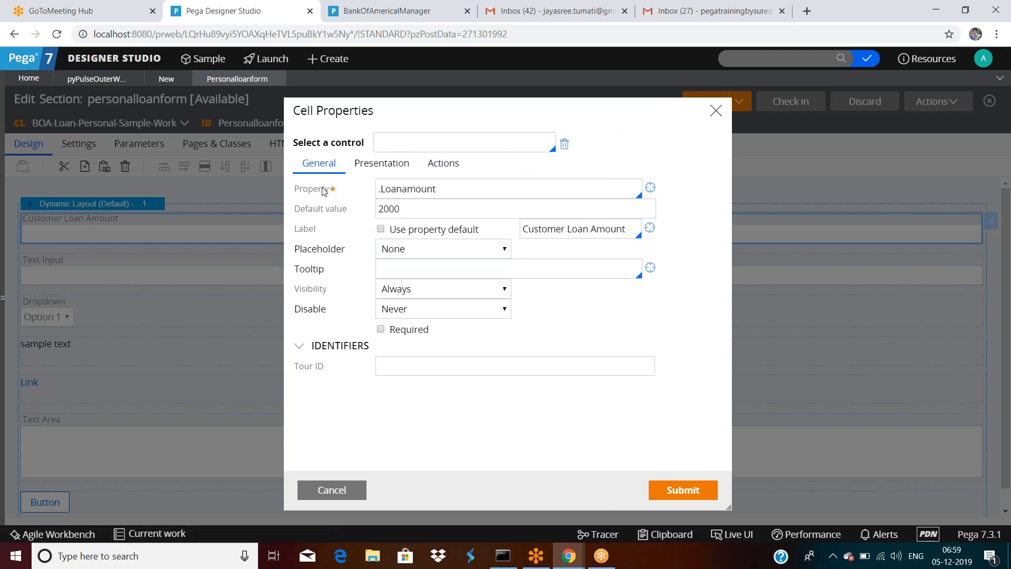
Step: Revert the Customer Loan Amount cell to its default Text input control
{"action": "left_click", "coordinate": [377, 206]}
{"action": "left_click", "coordinate": [565, 145]}
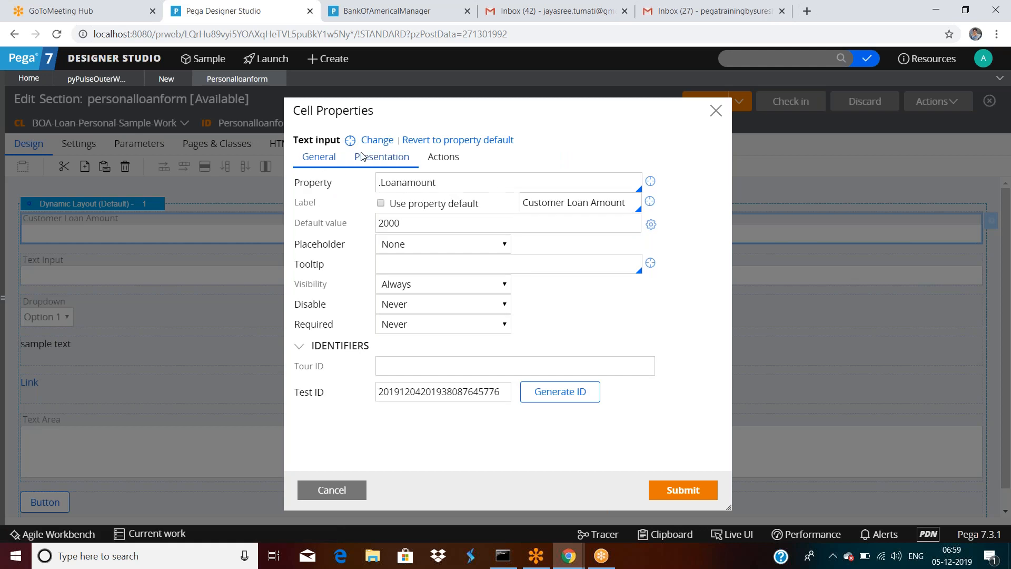
{"action": "left_click", "coordinate": [457, 183]}
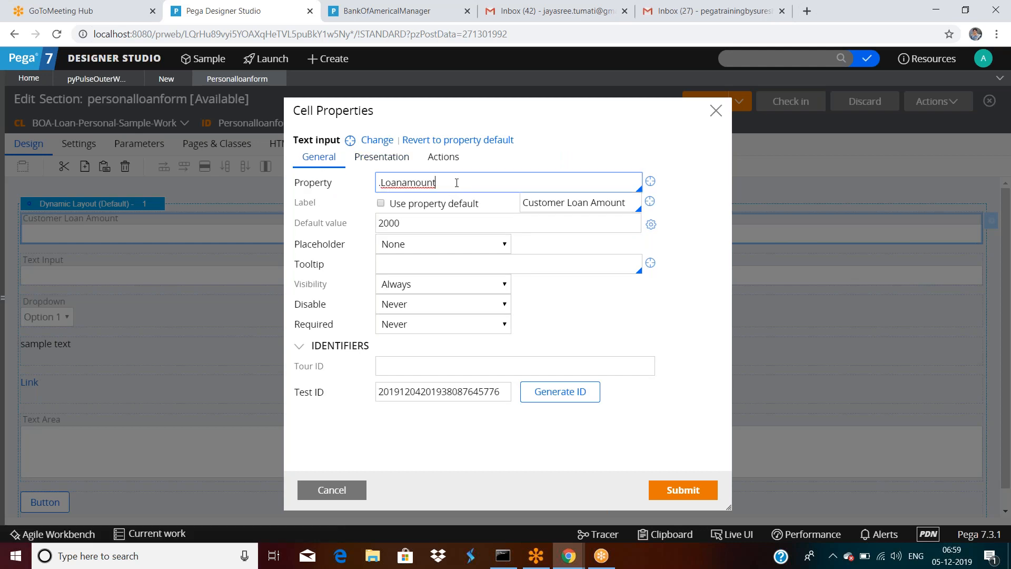
{"action": "left_click", "coordinate": [377, 140]}
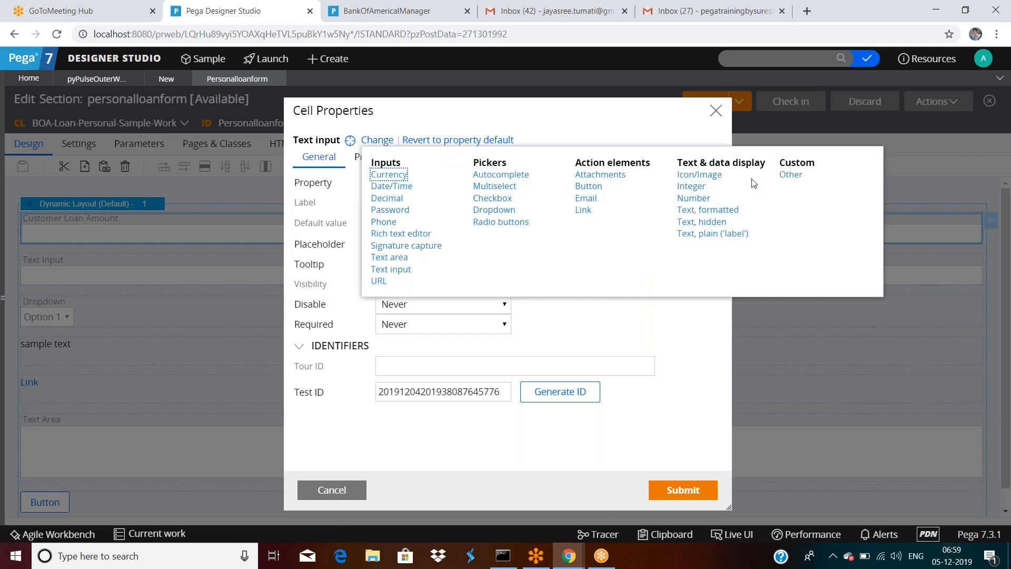
{"action": "left_click", "coordinate": [525, 122]}
{"action": "left_click", "coordinate": [410, 228]}
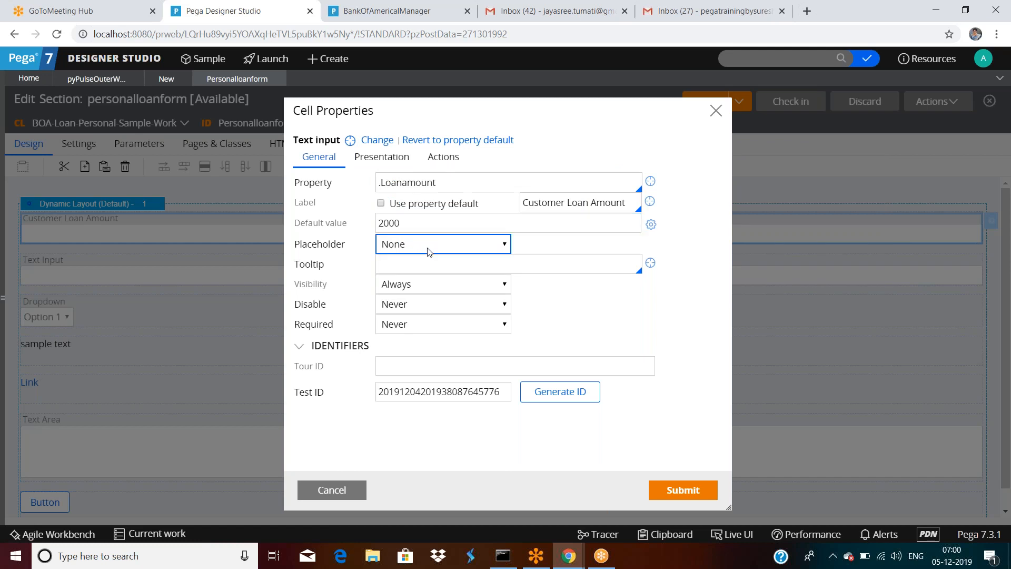
Step: Set a custom placeholder 'please enter loan amount' on the Customer Loan Amount field
{"action": "left_click", "coordinate": [427, 248]}
{"action": "left_click", "coordinate": [407, 272]}
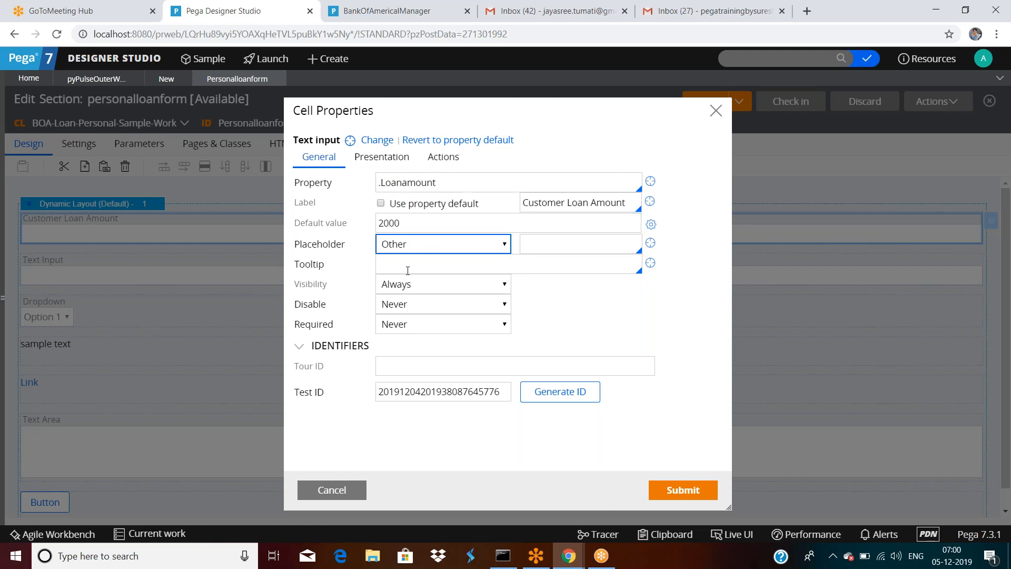
{"action": "left_click", "coordinate": [581, 247]}
{"action": "type", "text": "p"}
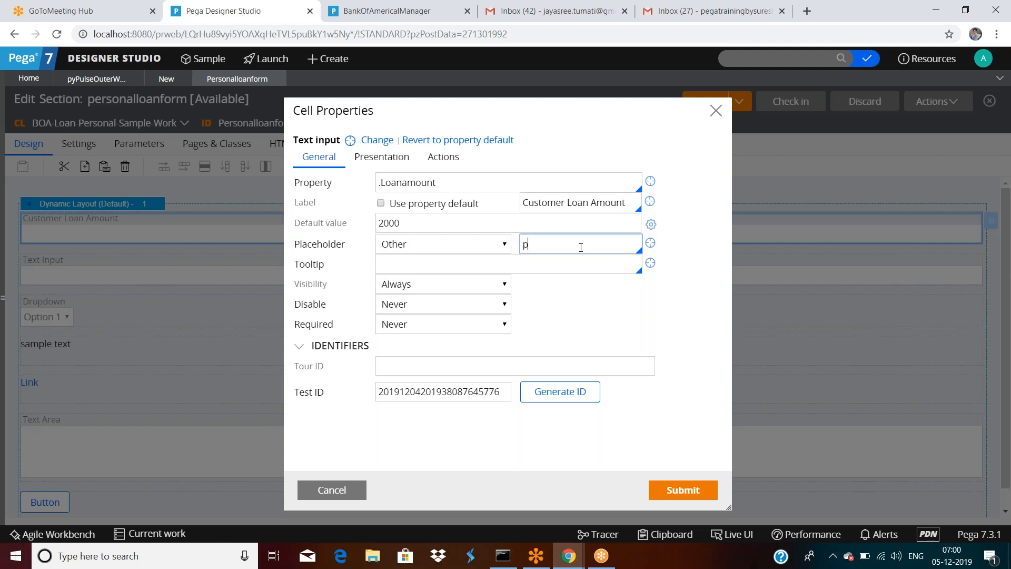
{"action": "type", "text": "lease enter loan amount"}
Step: Add the tooltip 'this is loan amount field please enter amount', submit, and save the section
{"action": "left_click", "coordinate": [487, 266]}
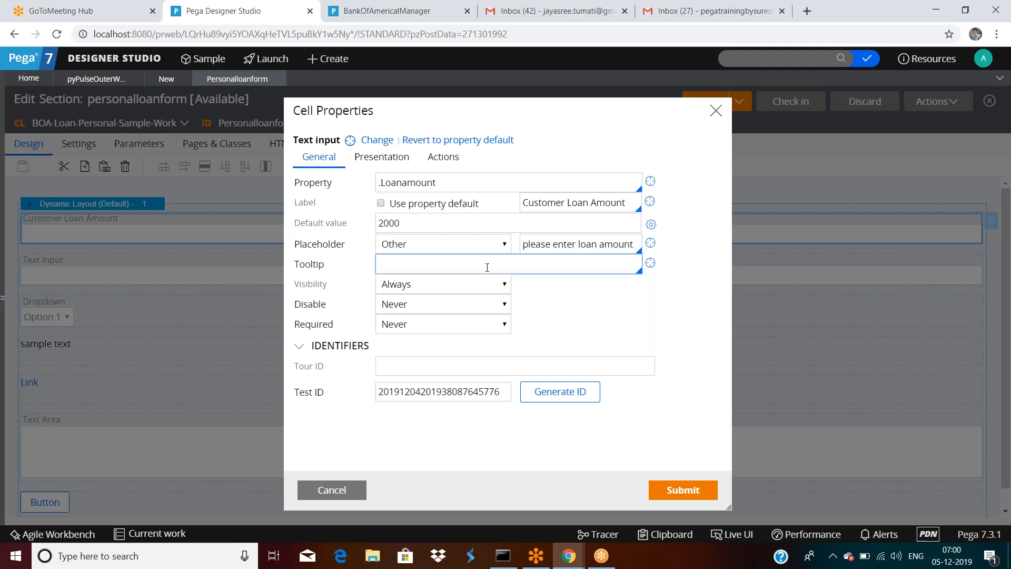
{"action": "type", "text": "this is loan amount field please e"}
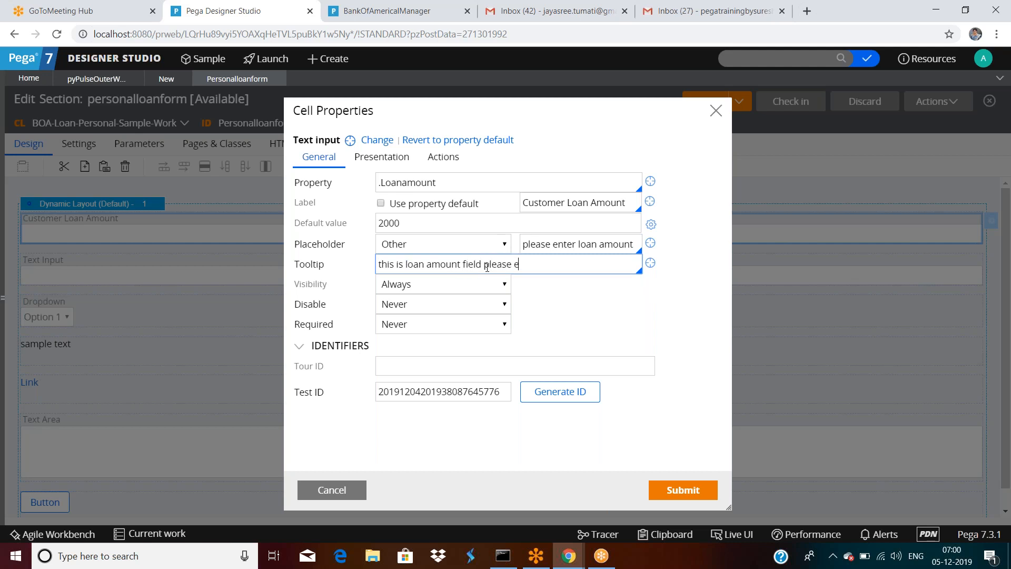
{"action": "type", "text": "nter amount"}
{"action": "left_click", "coordinate": [684, 490]}
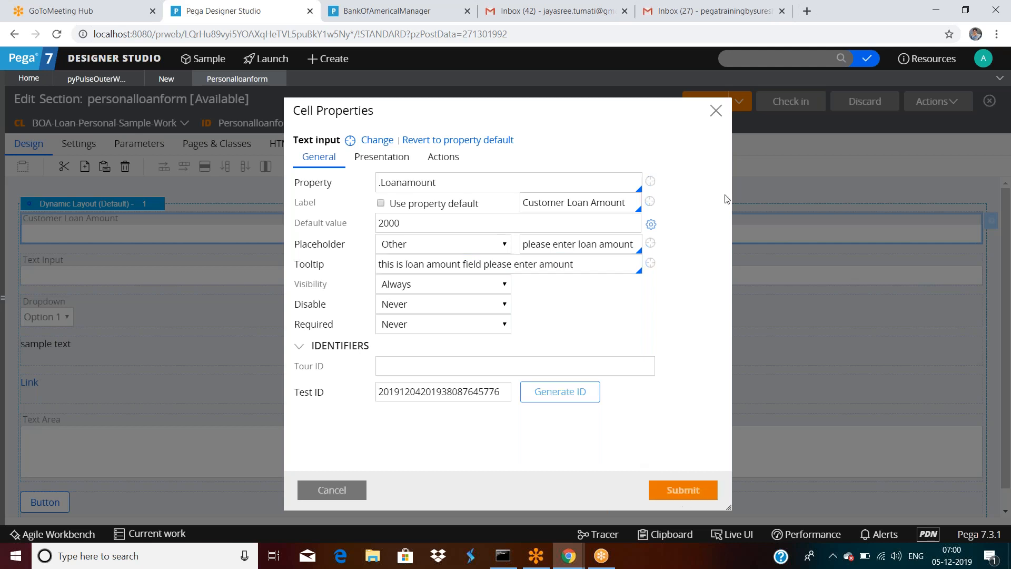
{"action": "left_click", "coordinate": [712, 104]}
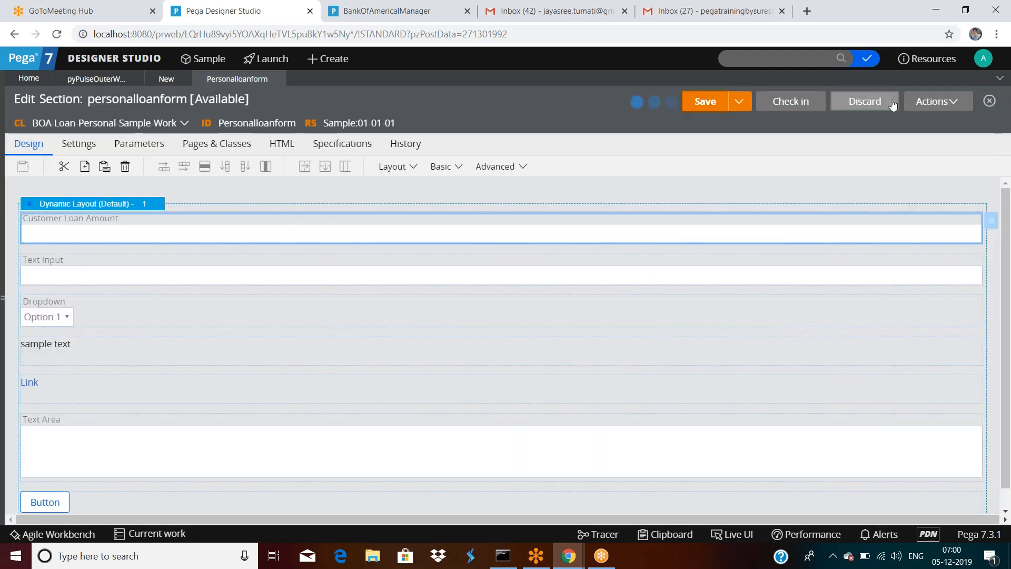
Step: Preview the form to check the loan amount tooltip, then reopen the cell's properties
{"action": "left_click", "coordinate": [936, 104]}
{"action": "left_click", "coordinate": [910, 139]}
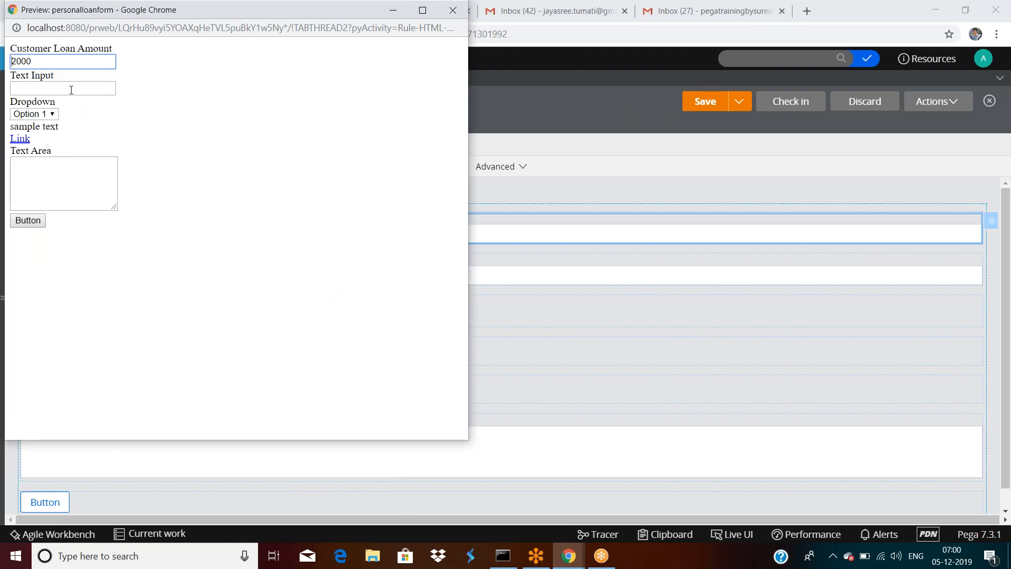
{"action": "mouse_move", "coordinate": [71, 64]}
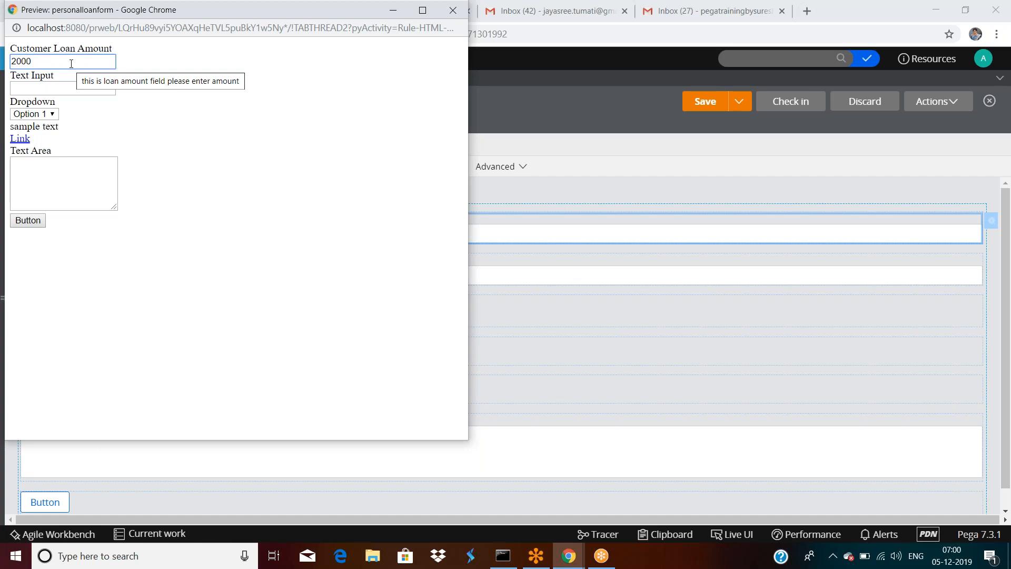
{"action": "left_click_drag", "start_coordinate": [231, 10], "coordinate": [413, 150]}
{"action": "left_click", "coordinate": [529, 152]}
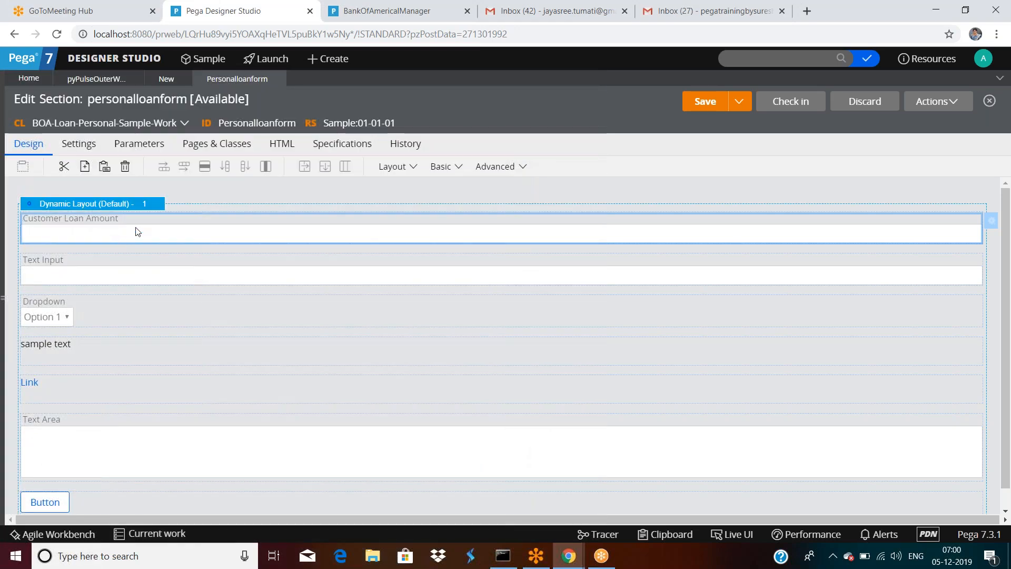
{"action": "double_click", "coordinate": [138, 231]}
Step: Clear the 2000 default value from Customer Loan Amount and submit
{"action": "double_click", "coordinate": [442, 223]}
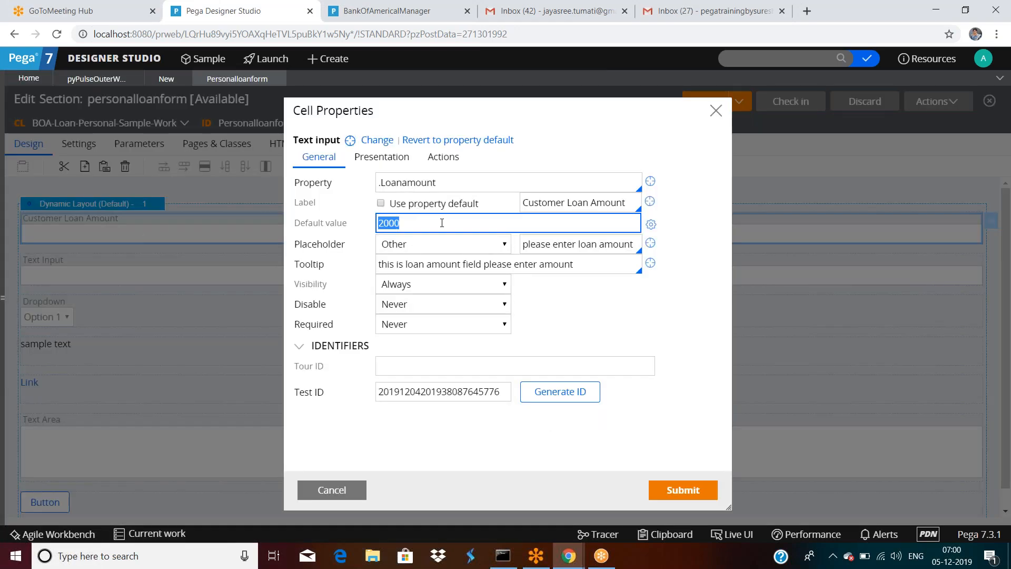
{"action": "key", "text": "BackSpace"}
{"action": "left_click", "coordinate": [693, 490]}
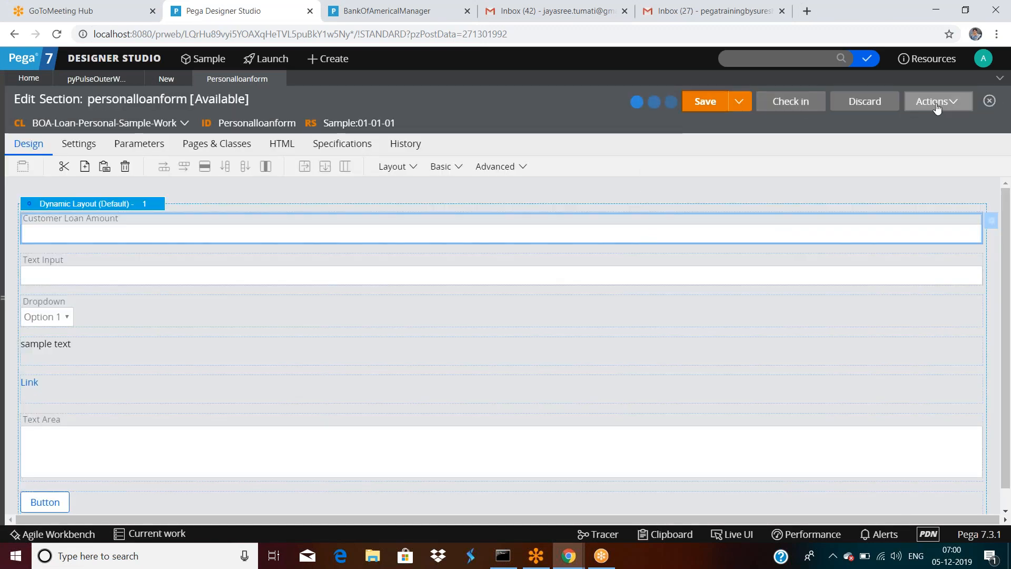
Step: Preview the form, enter a test amount in Customer Loan Amount, then reopen its properties
{"action": "left_click", "coordinate": [936, 102]}
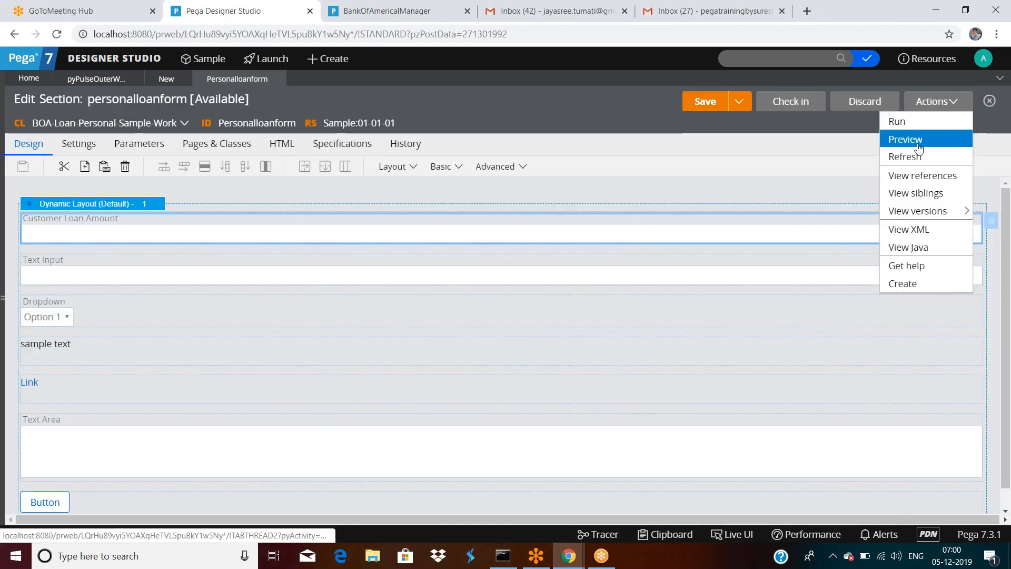
{"action": "left_click", "coordinate": [905, 139]}
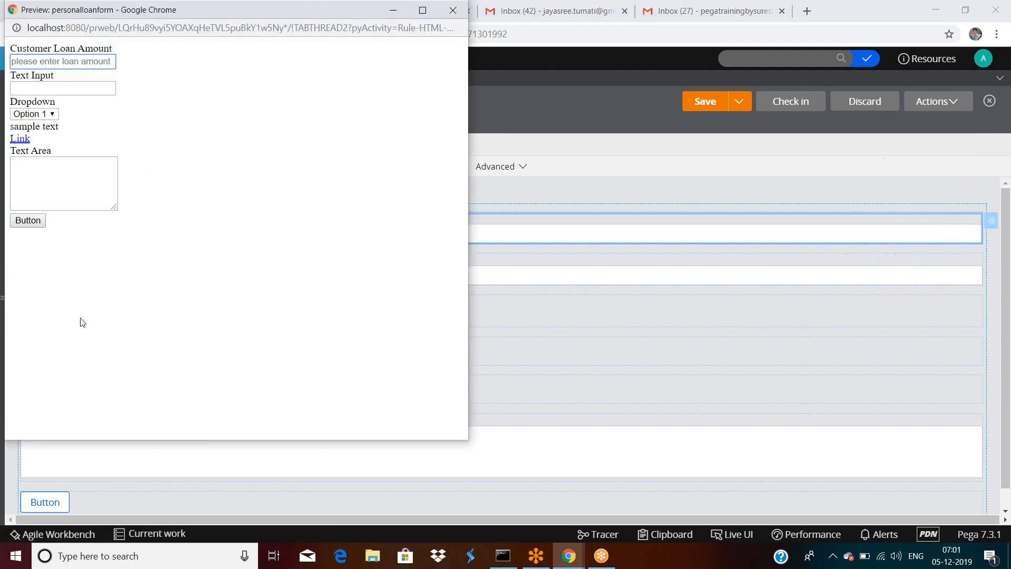
{"action": "left_click", "coordinate": [77, 61]}
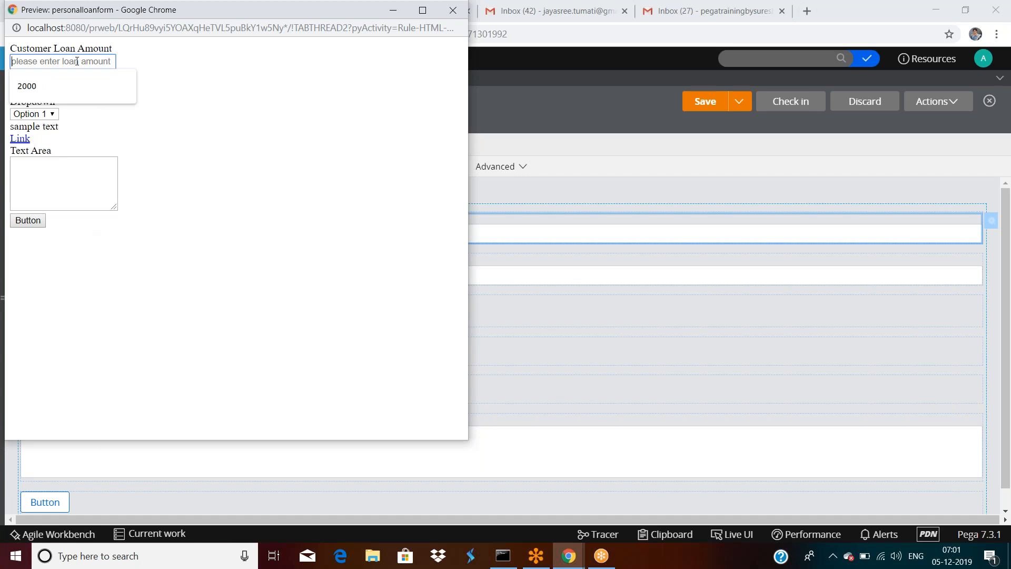
{"action": "type", "text": "2000"}
{"action": "left_click", "coordinate": [76, 84]}
{"action": "type", "text": "9"}
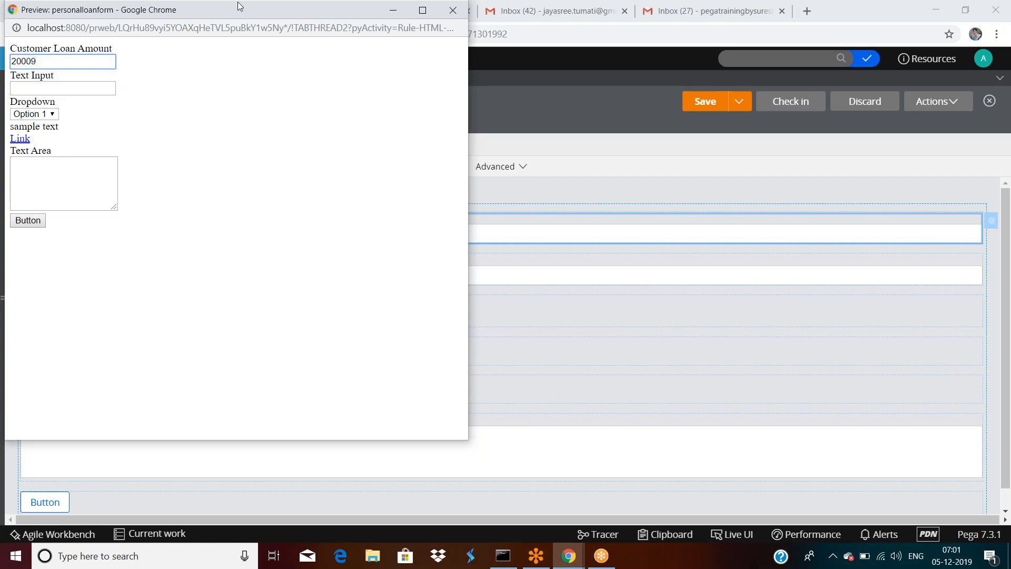
{"action": "left_click_drag", "start_coordinate": [246, 18], "coordinate": [261, 77]}
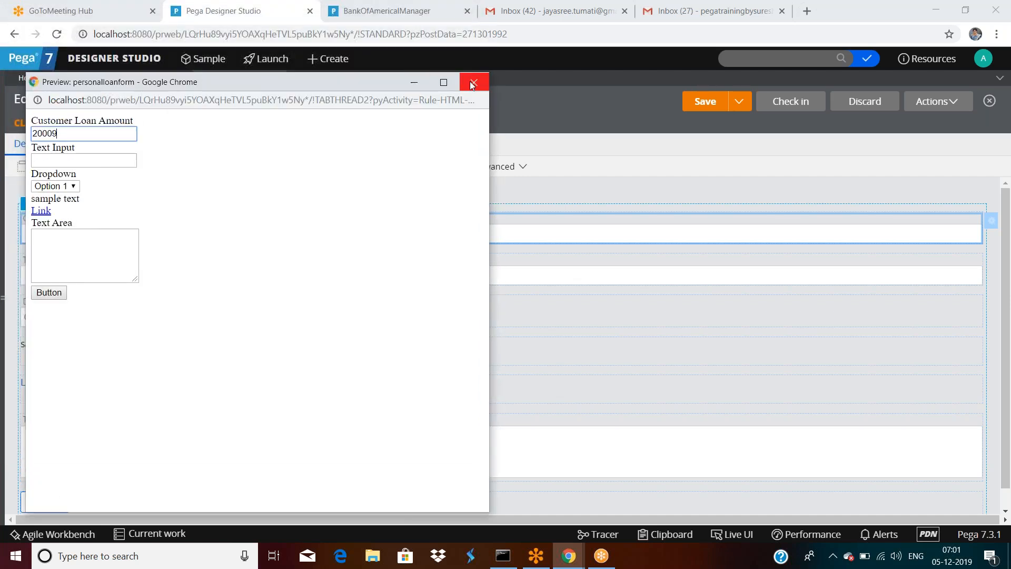
{"action": "left_click", "coordinate": [470, 82]}
{"action": "double_click", "coordinate": [213, 231]}
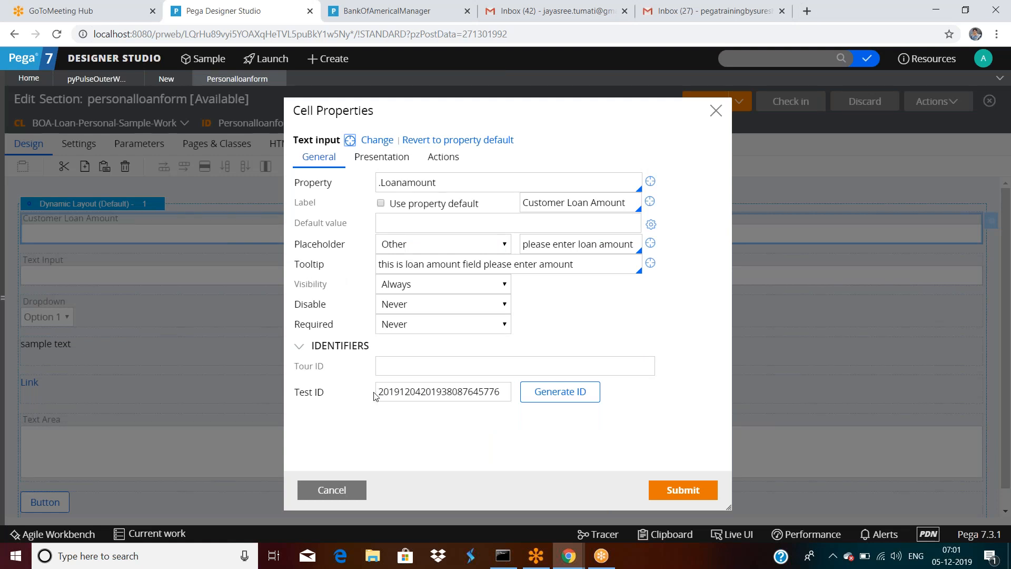
Step: Look through the Customer Loan Amount Visibility options, leaving it set to Always
{"action": "left_click", "coordinate": [412, 288]}
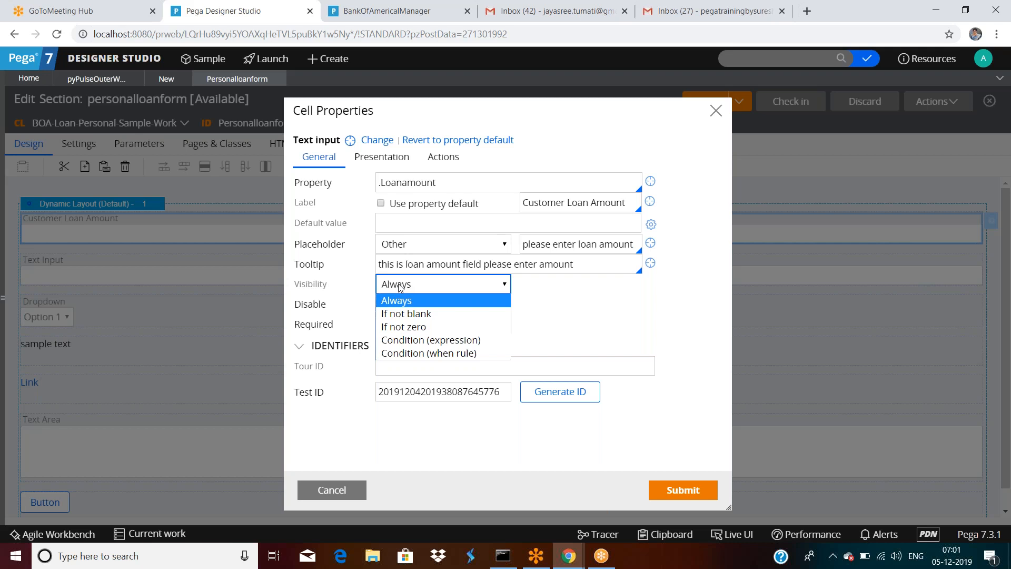
{"action": "left_click", "coordinate": [533, 121]}
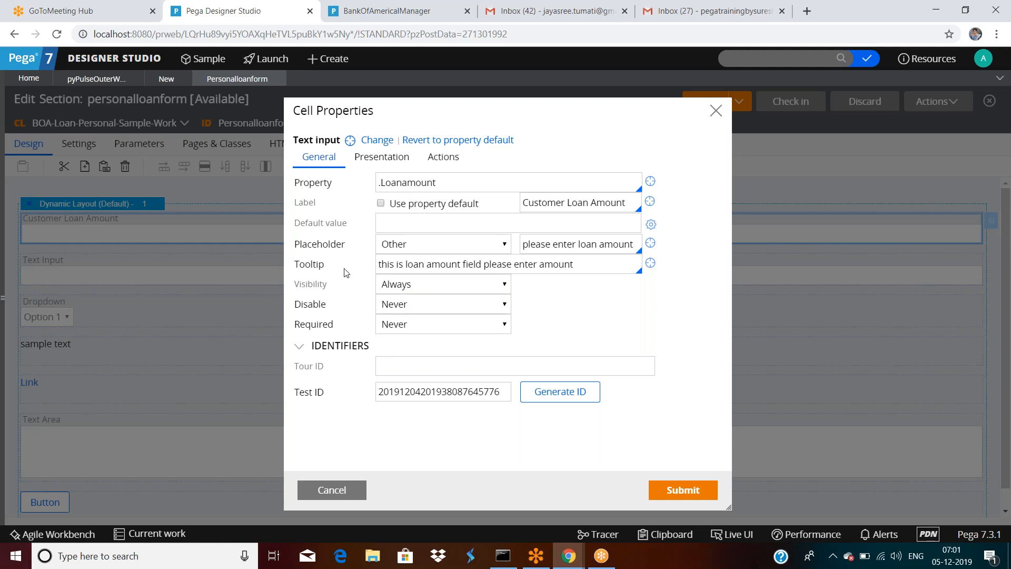
{"action": "left_click", "coordinate": [420, 287]}
{"action": "left_click", "coordinate": [420, 287]}
{"action": "left_click", "coordinate": [393, 288]}
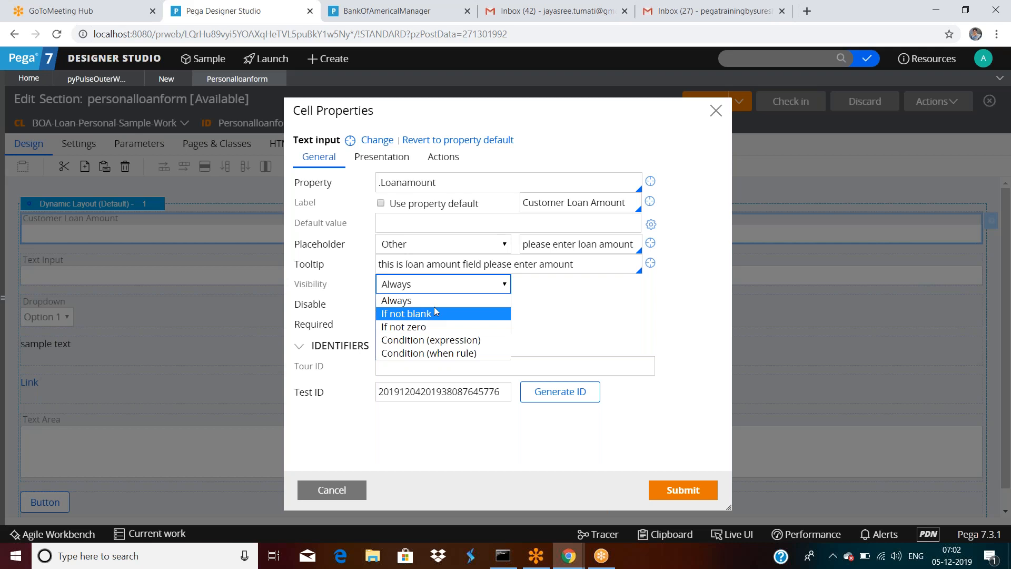
Step: Try the If not blank, If not zero and Condition visibility options, then apply Always
{"action": "left_click", "coordinate": [427, 318]}
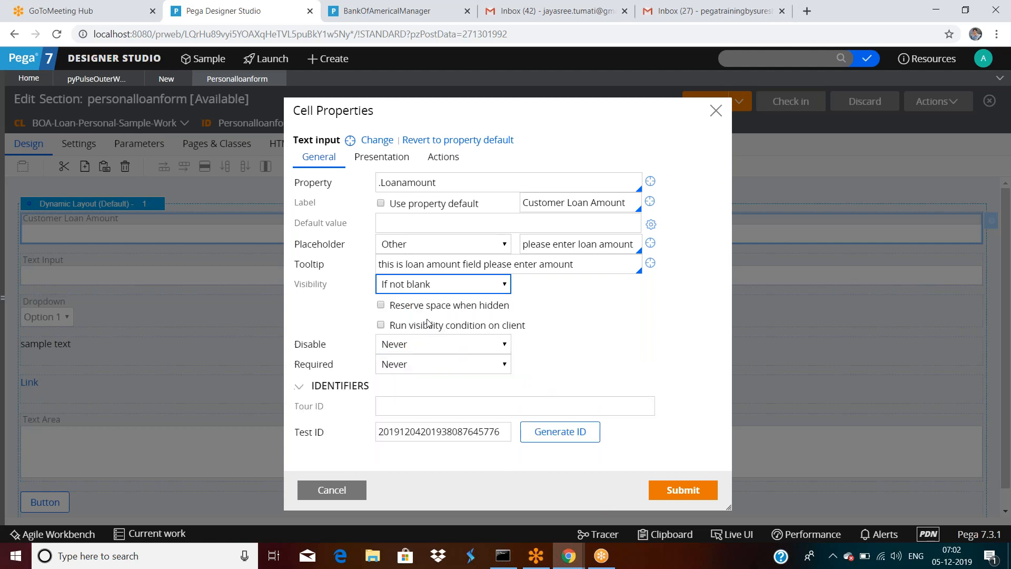
{"action": "left_click", "coordinate": [450, 284]}
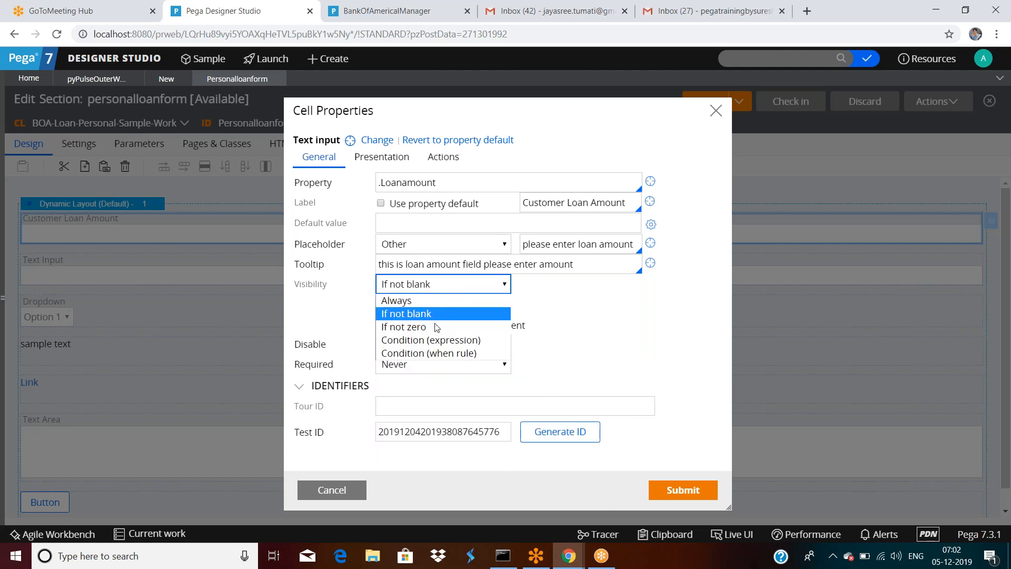
{"action": "left_click", "coordinate": [437, 326]}
{"action": "left_click", "coordinate": [445, 285]}
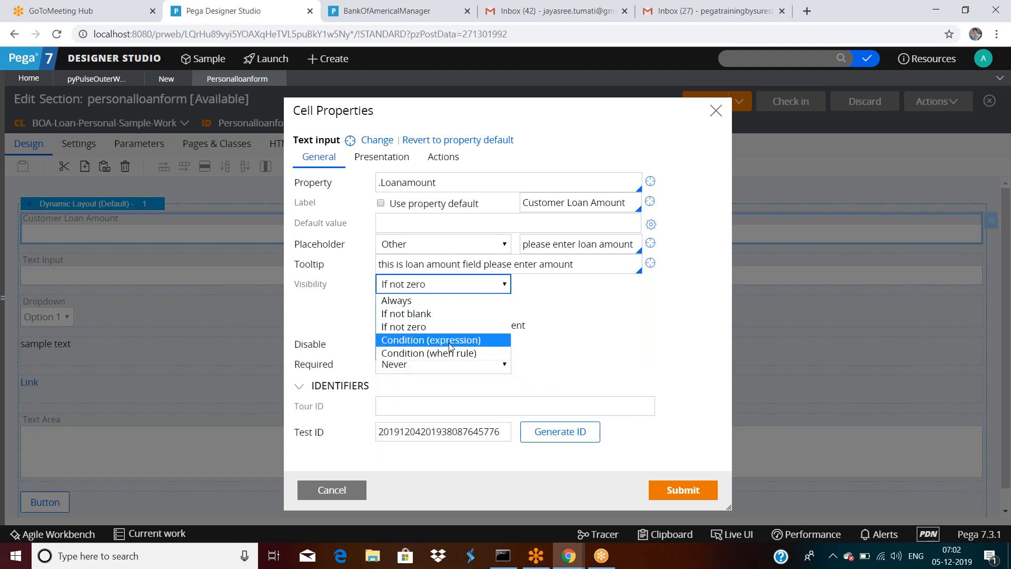
{"action": "left_click", "coordinate": [442, 339]}
{"action": "left_click", "coordinate": [488, 284]}
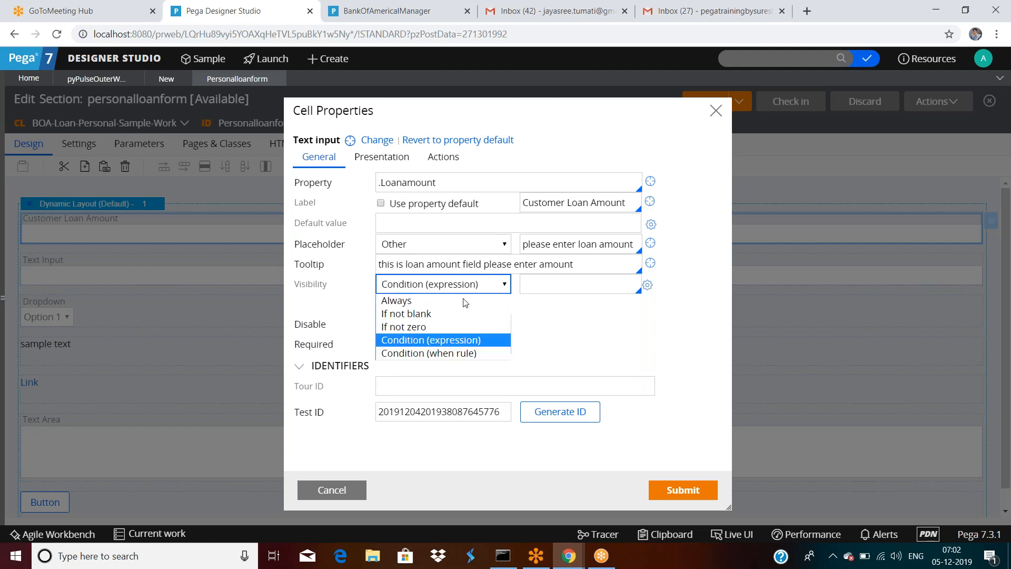
{"action": "left_click", "coordinate": [452, 353]}
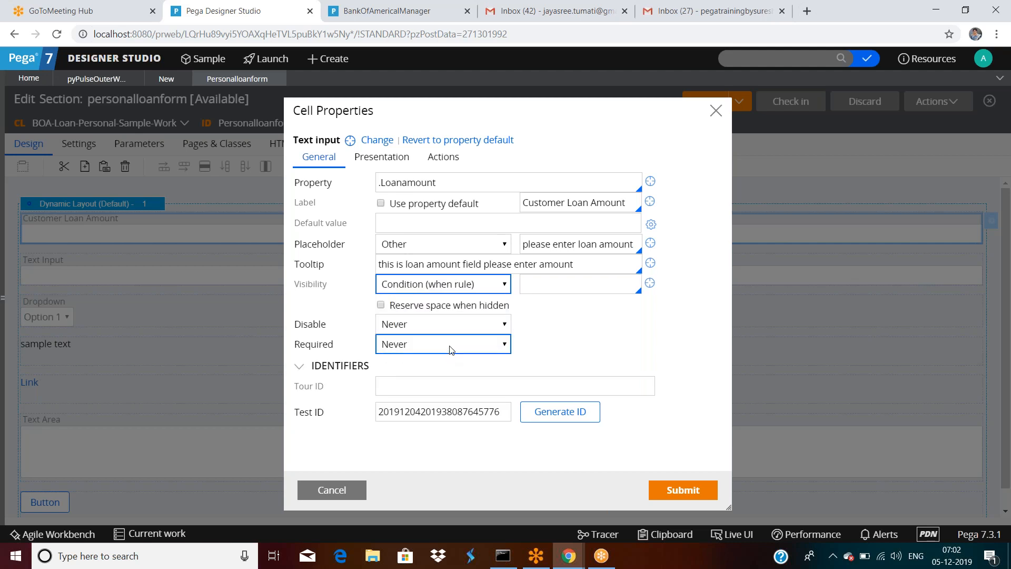
{"action": "left_click", "coordinate": [453, 285]}
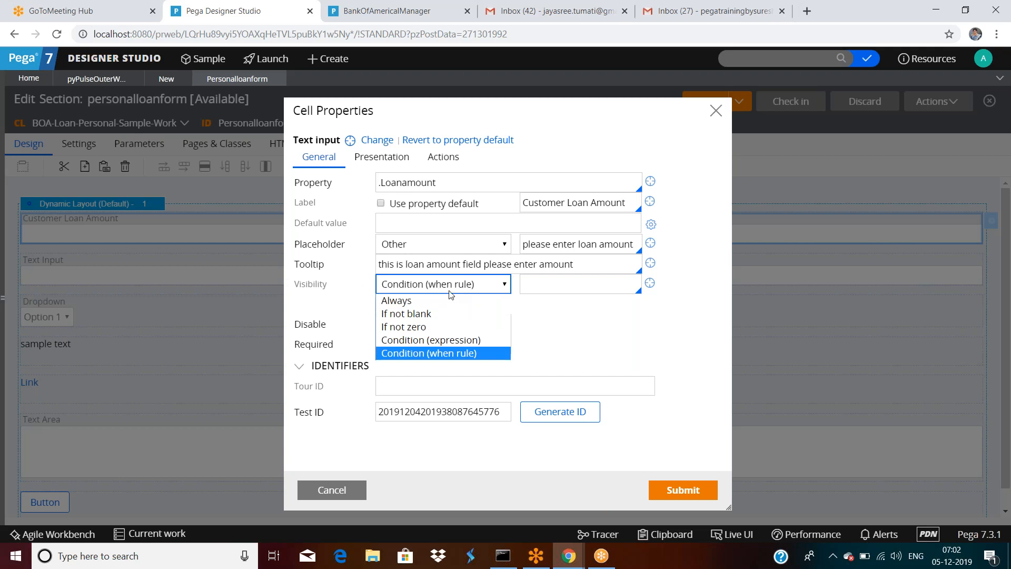
{"action": "left_click", "coordinate": [475, 288]}
{"action": "left_click", "coordinate": [429, 293]}
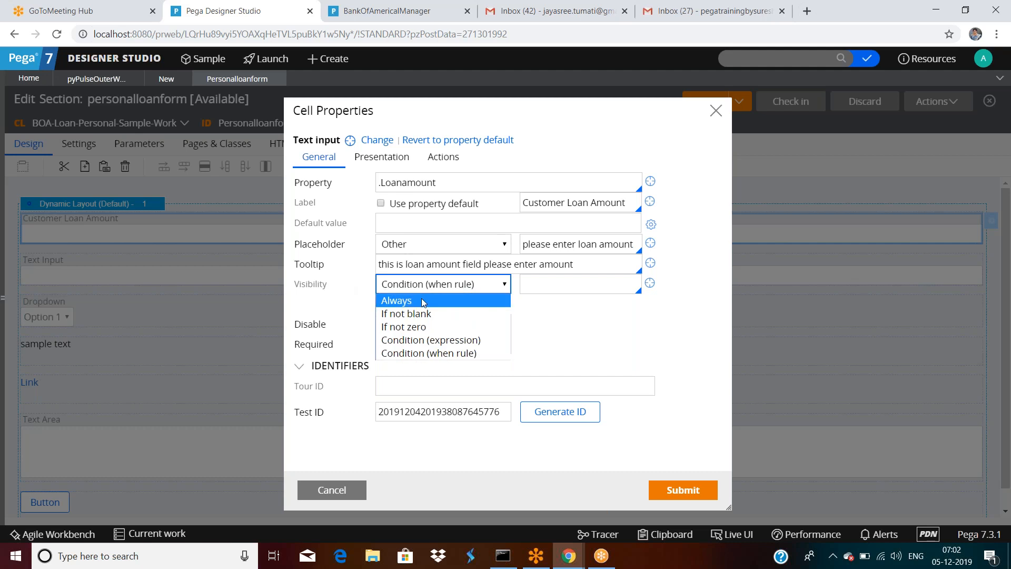
{"action": "left_click", "coordinate": [421, 299]}
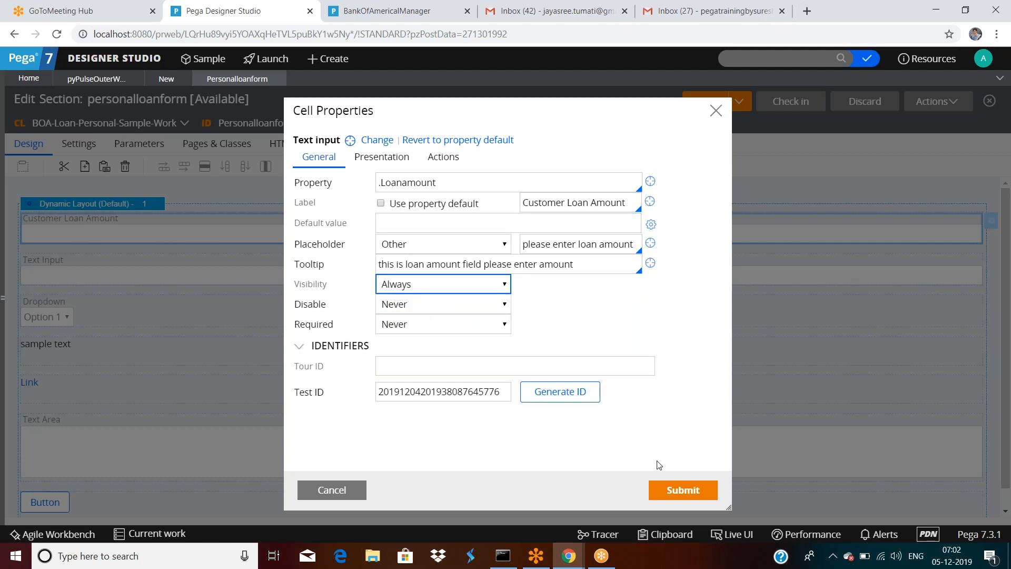
{"action": "left_click", "coordinate": [681, 489]}
Step: Set the Customer Loan Amount visibility to If not blank and submit
{"action": "double_click", "coordinate": [215, 233]}
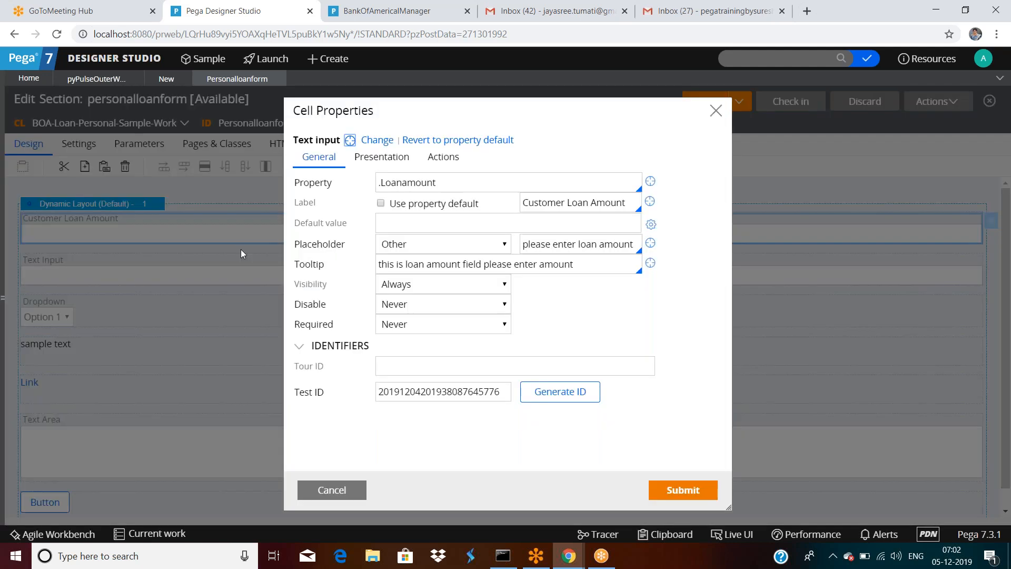
{"action": "left_click", "coordinate": [426, 285]}
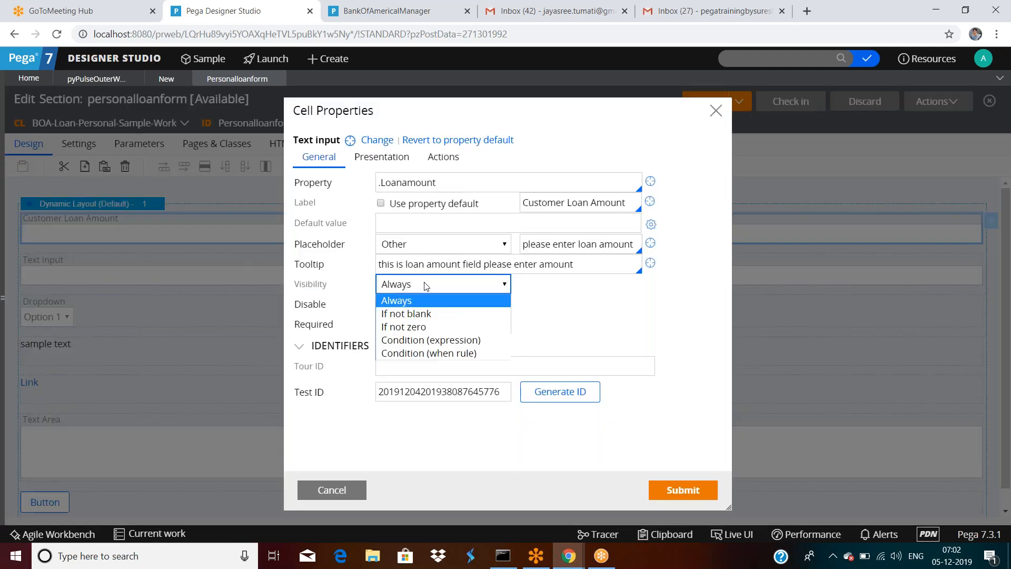
{"action": "left_click", "coordinate": [418, 314]}
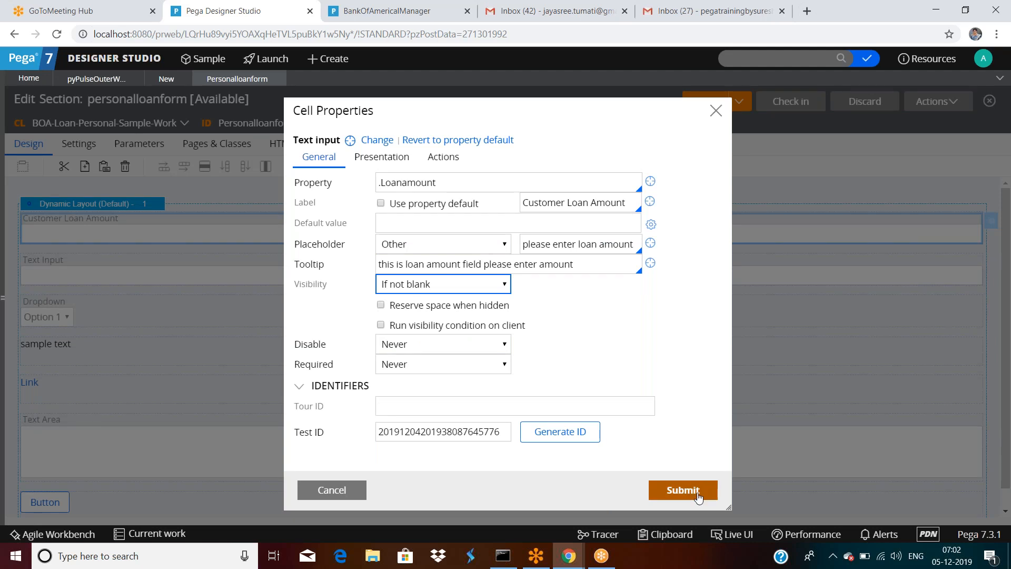
{"action": "left_click", "coordinate": [683, 490]}
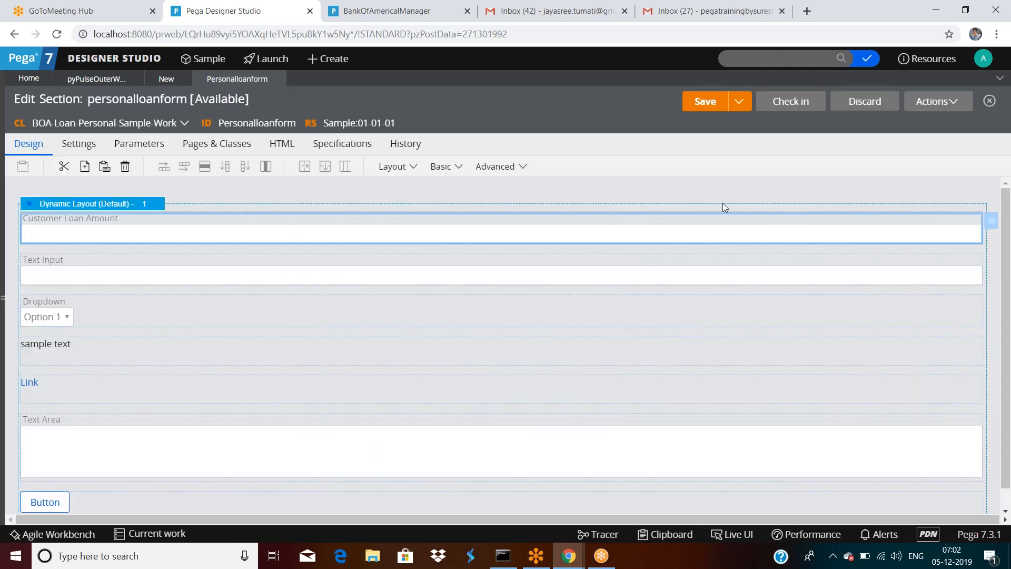
Step: Run the section to confirm the blank loan amount field is hidden, then close the windows
{"action": "left_click", "coordinate": [935, 102]}
{"action": "left_click", "coordinate": [912, 122]}
{"action": "left_click", "coordinate": [196, 307]}
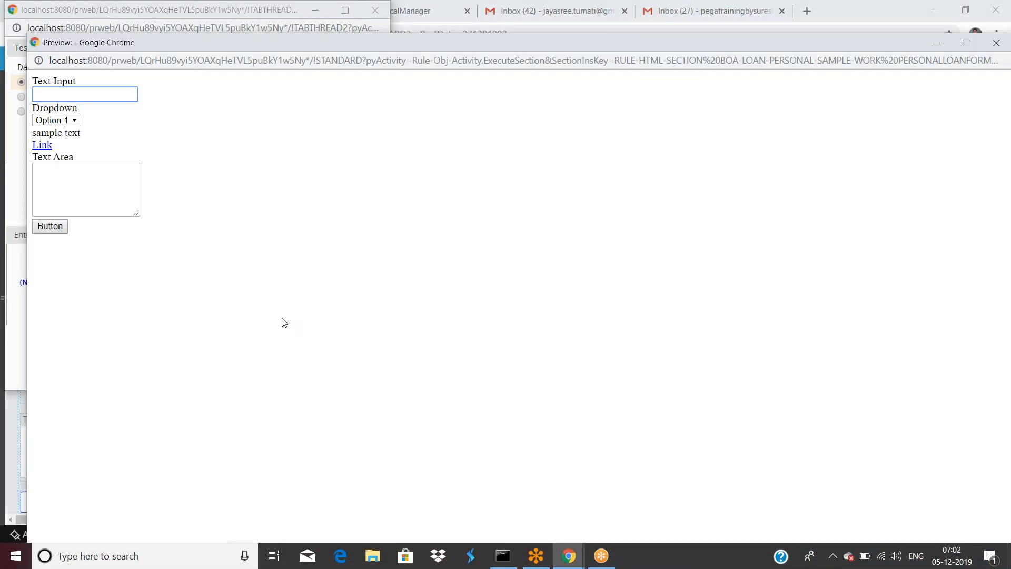
{"action": "left_click_drag", "start_coordinate": [195, 48], "coordinate": [171, 156]}
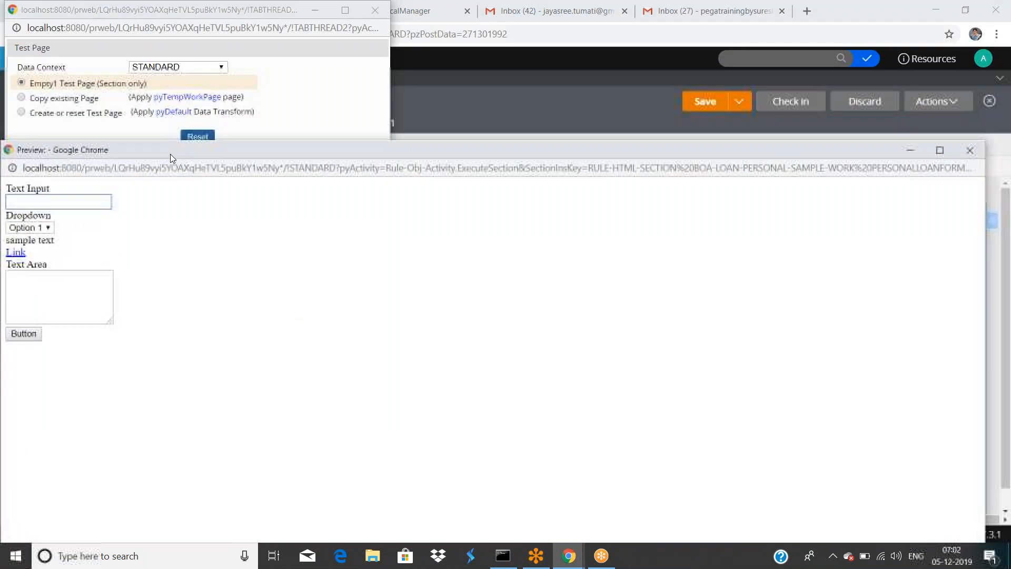
{"action": "left_click", "coordinate": [980, 151]}
{"action": "left_click_drag", "start_coordinate": [279, 10], "coordinate": [307, 68]}
{"action": "left_click", "coordinate": [405, 68]}
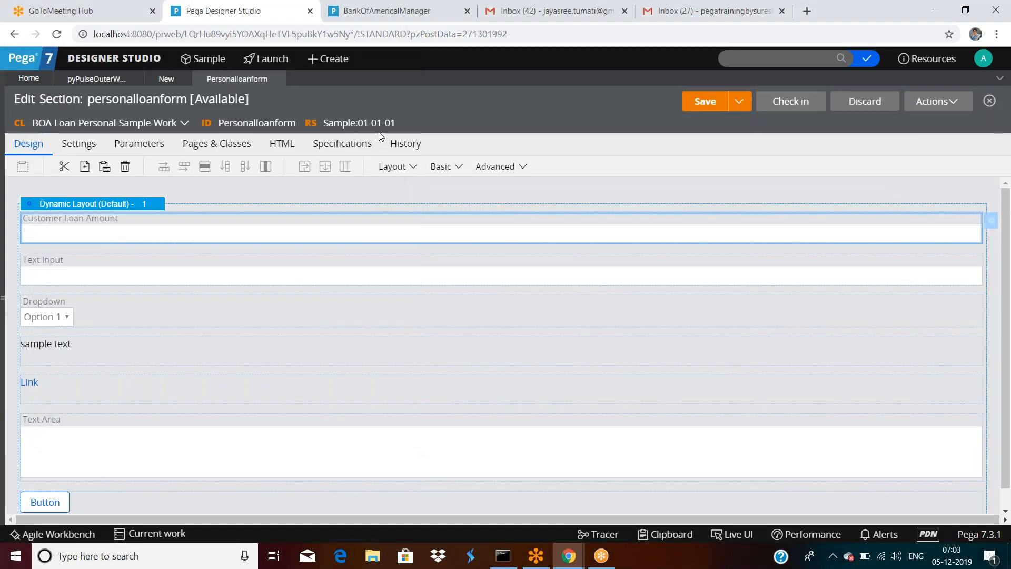
Step: Enter 2000 as the Customer Loan Amount default value
{"action": "double_click", "coordinate": [136, 230]}
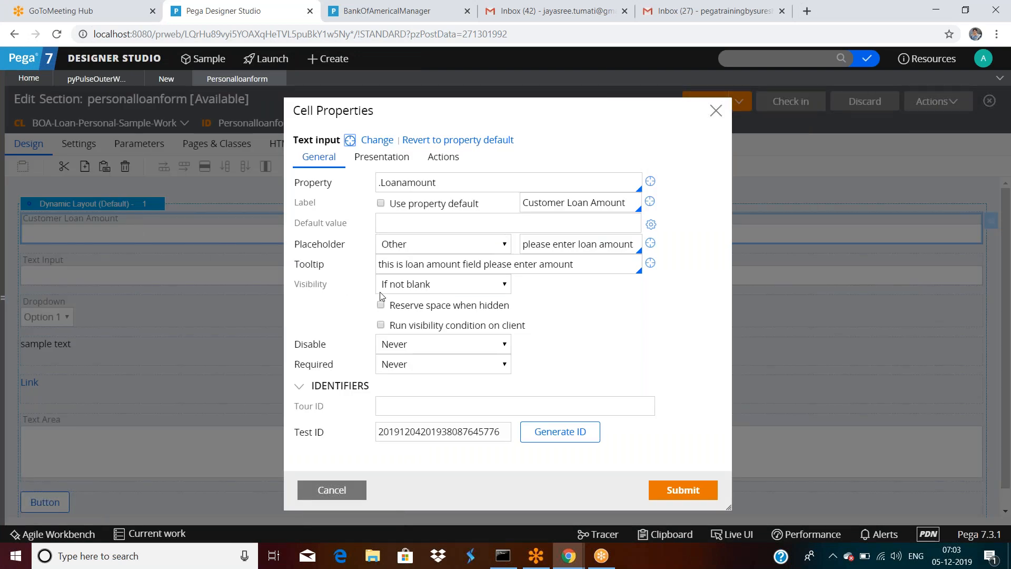
{"action": "left_click", "coordinate": [409, 221]}
{"action": "type", "text": "2000"}
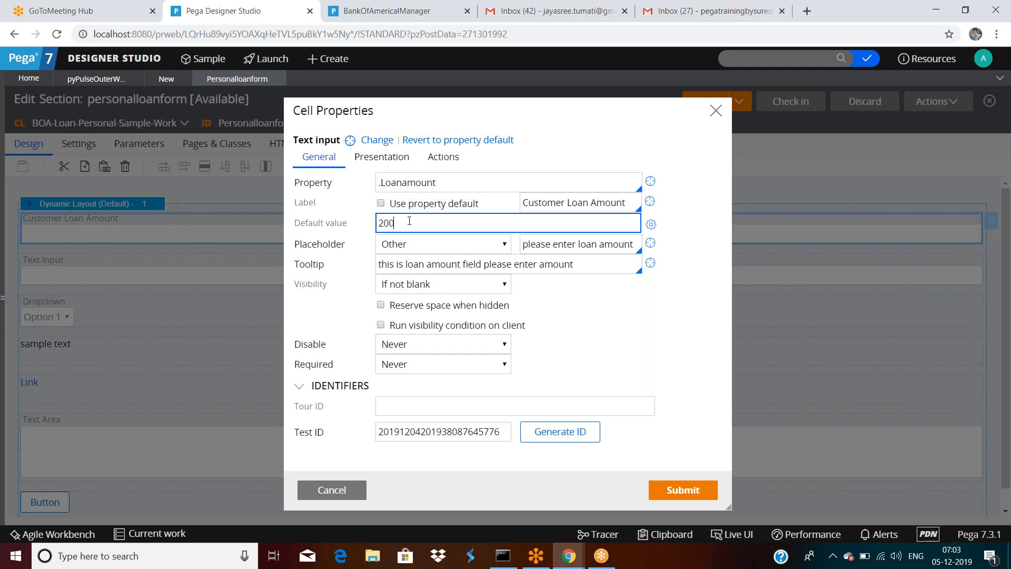
Step: Apply the 2000 default, save, and run the section to confirm the field now appears
{"action": "left_click", "coordinate": [690, 488]}
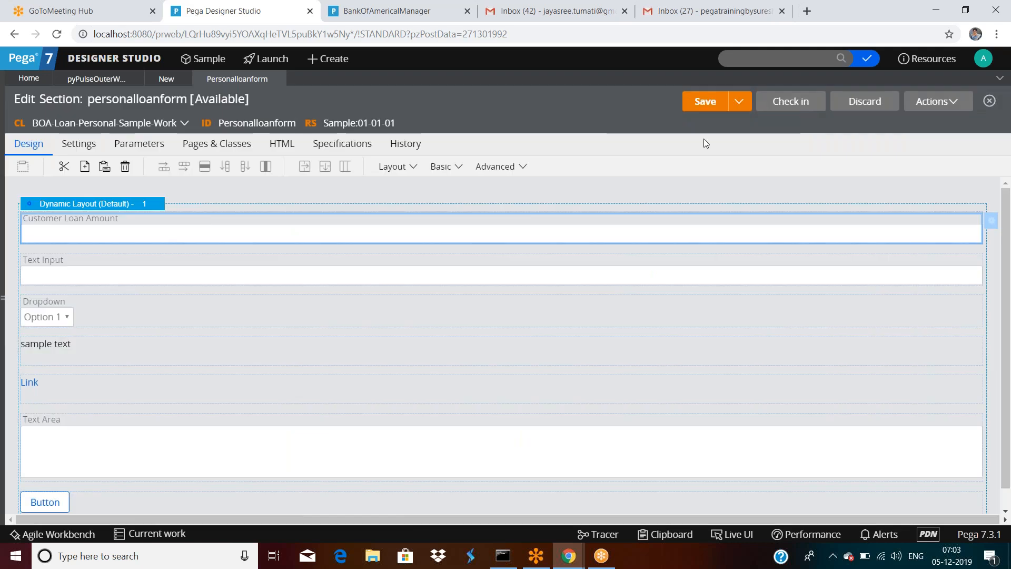
{"action": "left_click", "coordinate": [705, 103]}
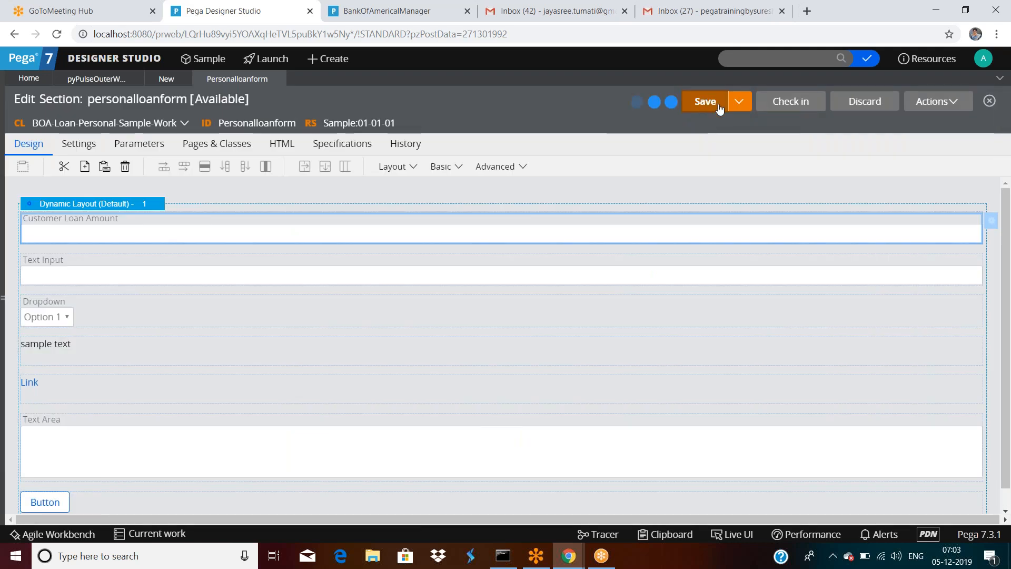
{"action": "left_click", "coordinate": [935, 105]}
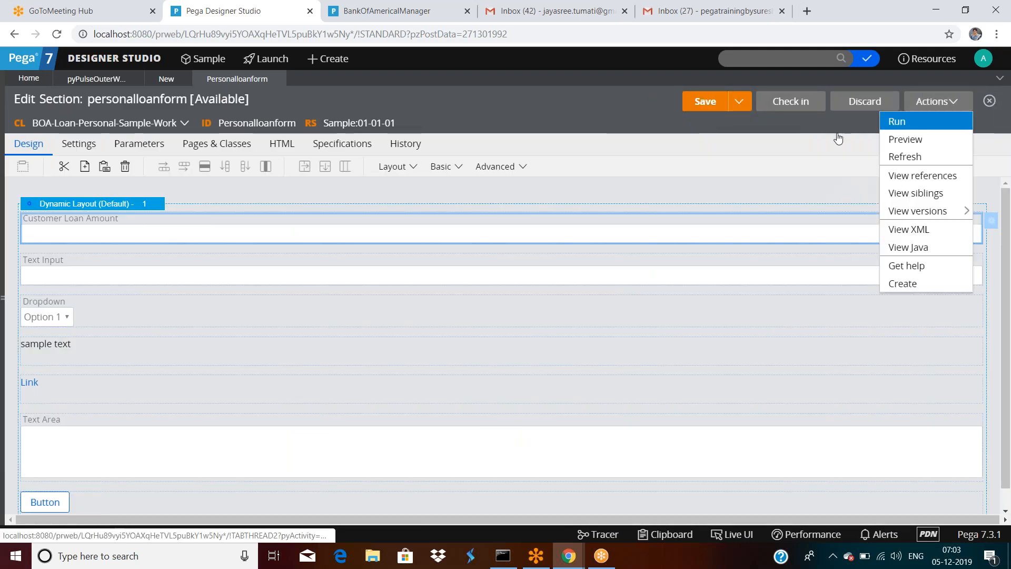
{"action": "left_click", "coordinate": [904, 126]}
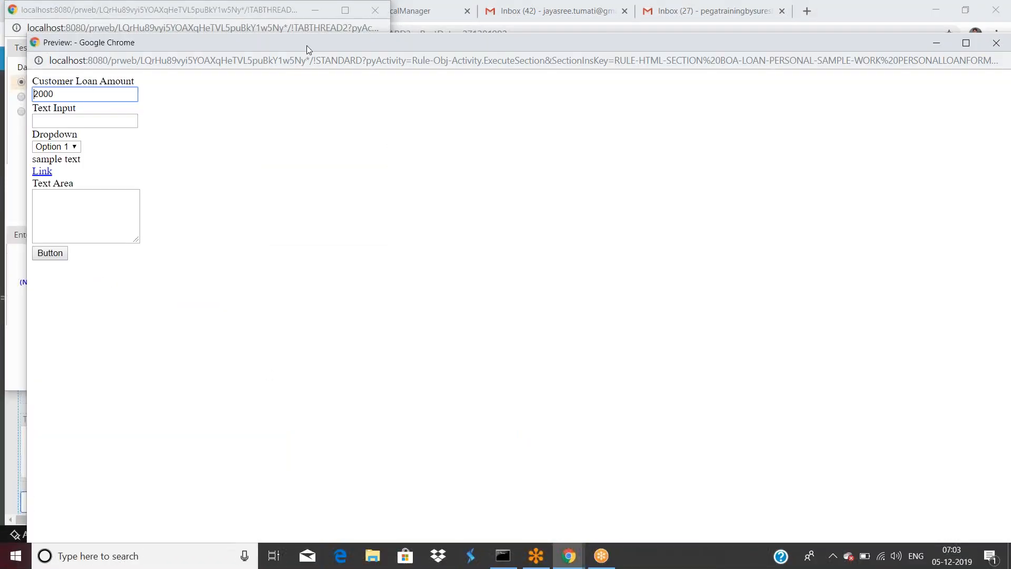
{"action": "left_click_drag", "start_coordinate": [307, 45], "coordinate": [309, 112]}
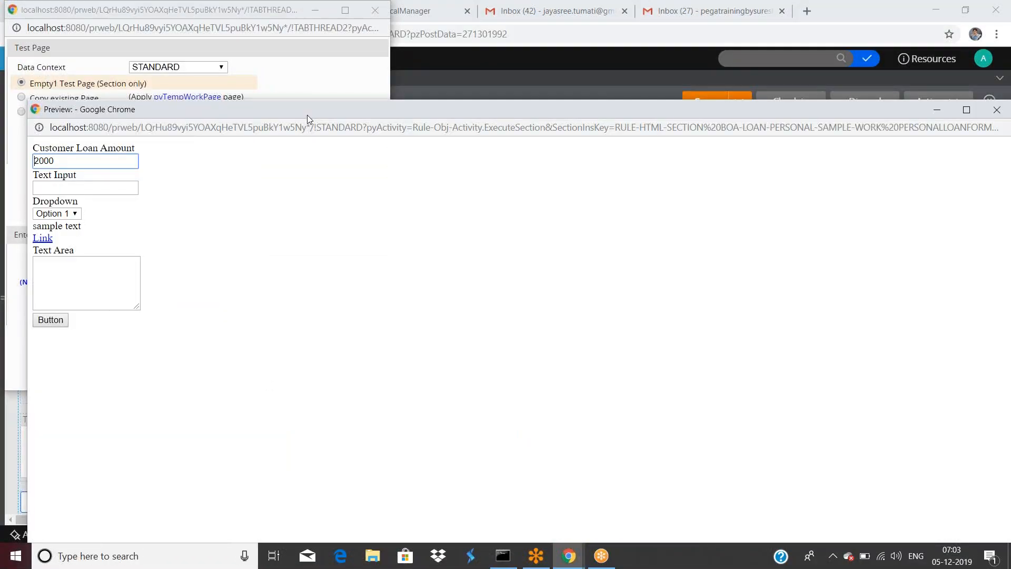
{"action": "left_click", "coordinate": [996, 110]}
{"action": "left_click_drag", "start_coordinate": [363, 10], "coordinate": [381, 68]}
{"action": "left_click", "coordinate": [392, 69]}
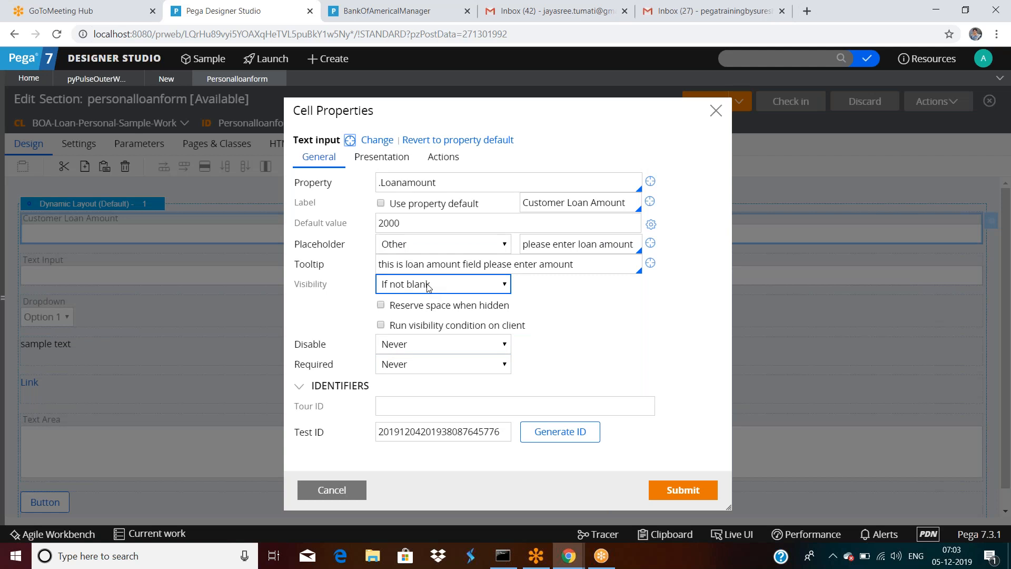
Step: Set visibility to If not blank, after trying If not zero, and reserve space when hidden
{"action": "left_click", "coordinate": [427, 284]}
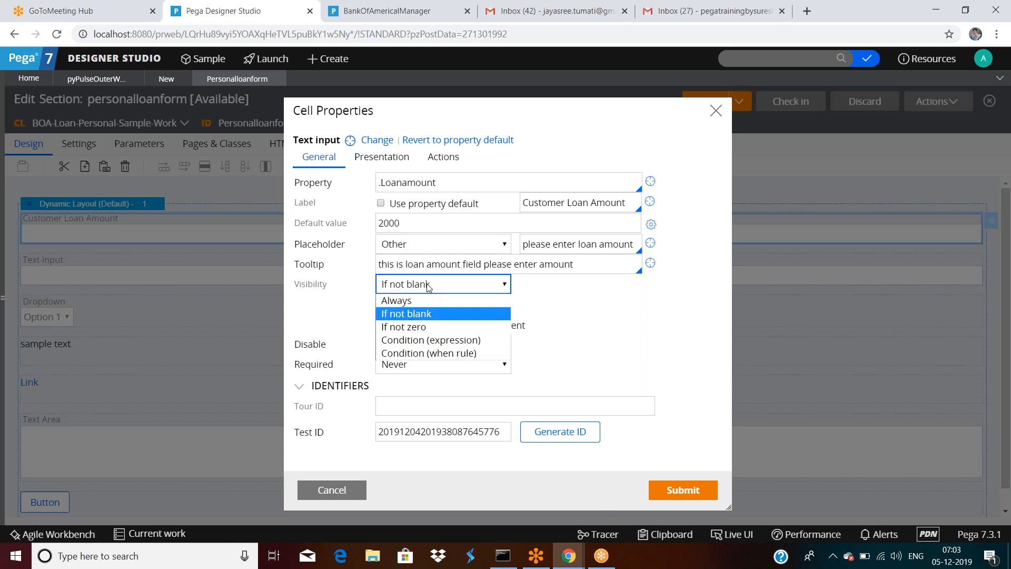
{"action": "left_click", "coordinate": [412, 327]}
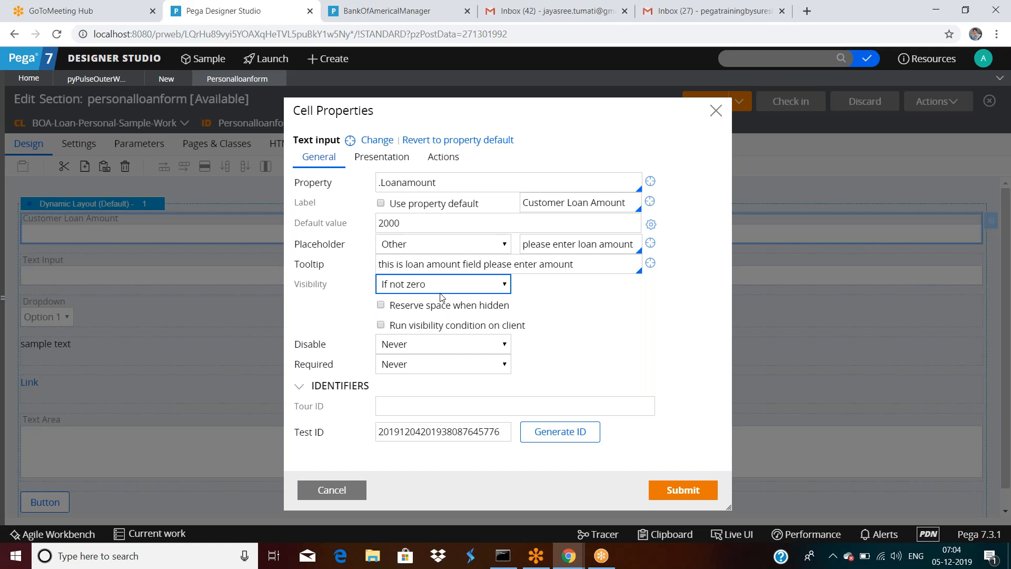
{"action": "left_click", "coordinate": [380, 305]}
{"action": "left_click", "coordinate": [420, 289]}
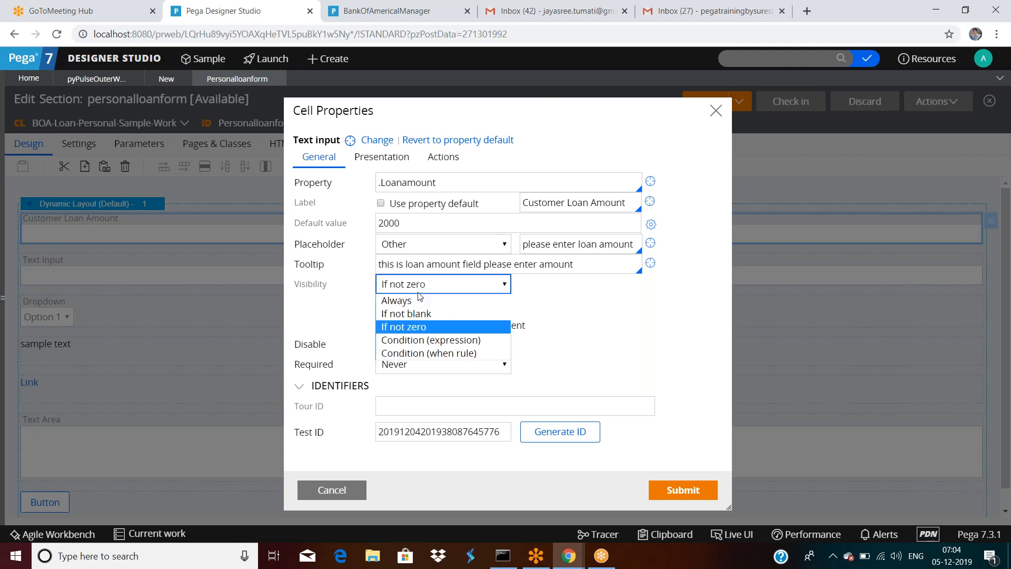
{"action": "left_click", "coordinate": [406, 313]}
Step: Clear the 2000 default value and submit the cell properties
{"action": "left_click", "coordinate": [419, 219]}
{"action": "double_click", "coordinate": [418, 219]}
{"action": "key", "text": "BackSpace"}
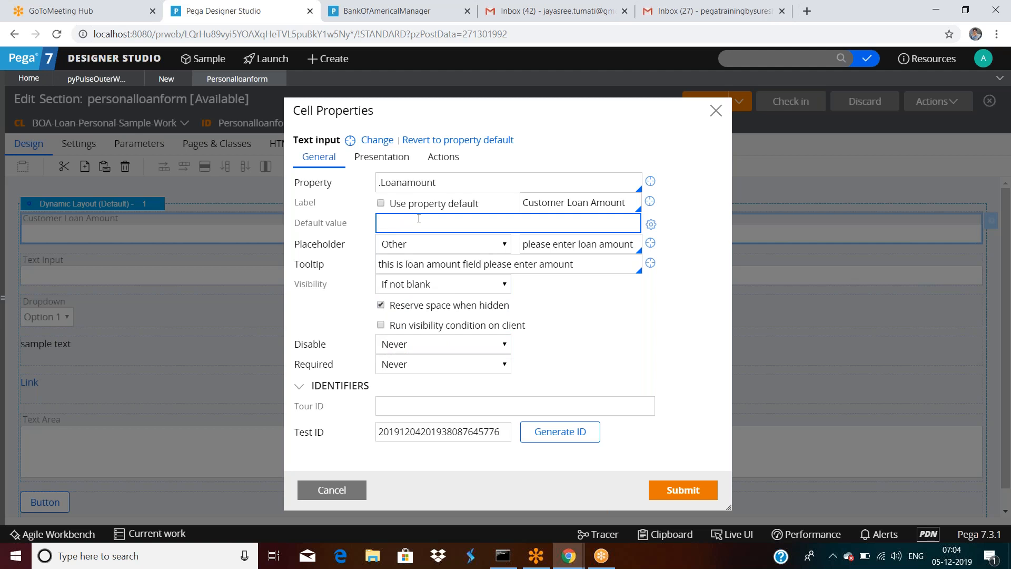
{"action": "left_click", "coordinate": [669, 490]}
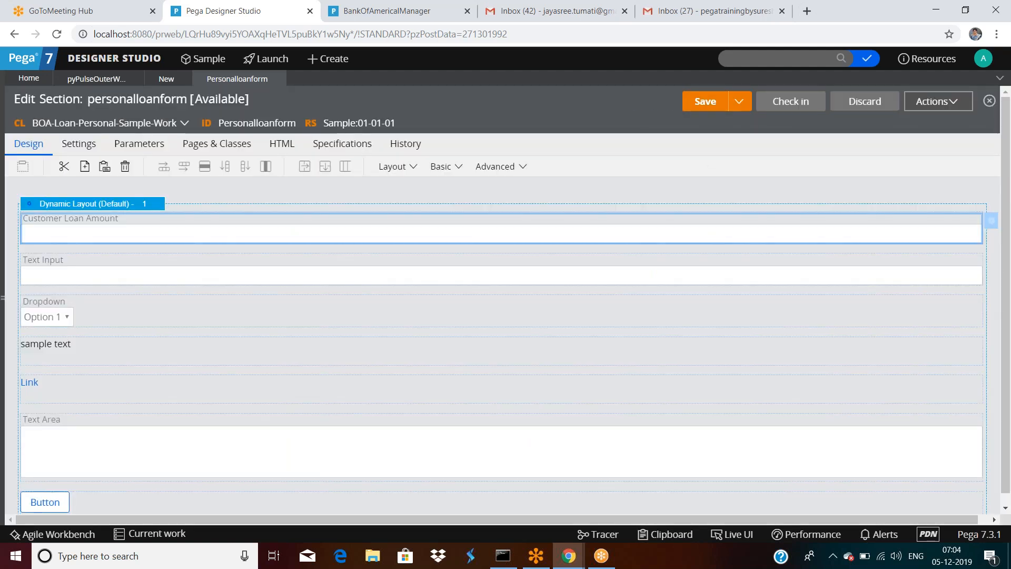
Step: Run the section preview again, close it, then review and resubmit the loan amount cell properties
{"action": "left_click", "coordinate": [928, 102]}
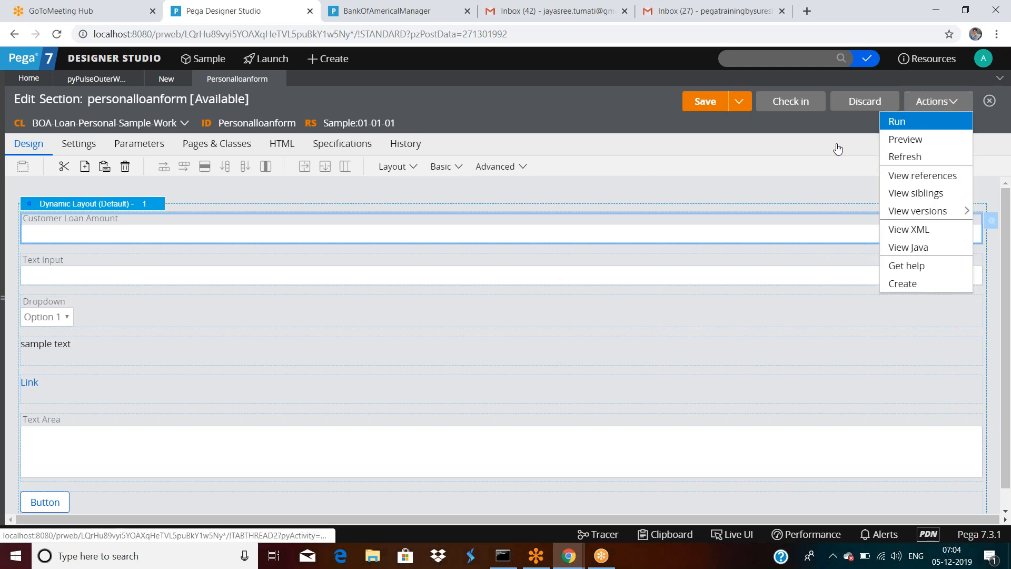
{"action": "left_click", "coordinate": [897, 121]}
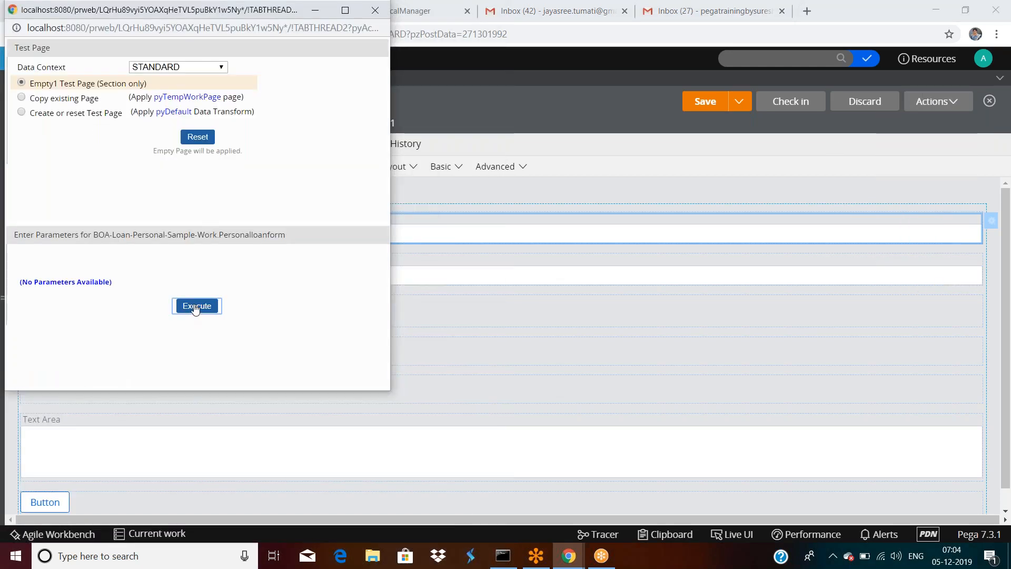
{"action": "left_click", "coordinate": [196, 306]}
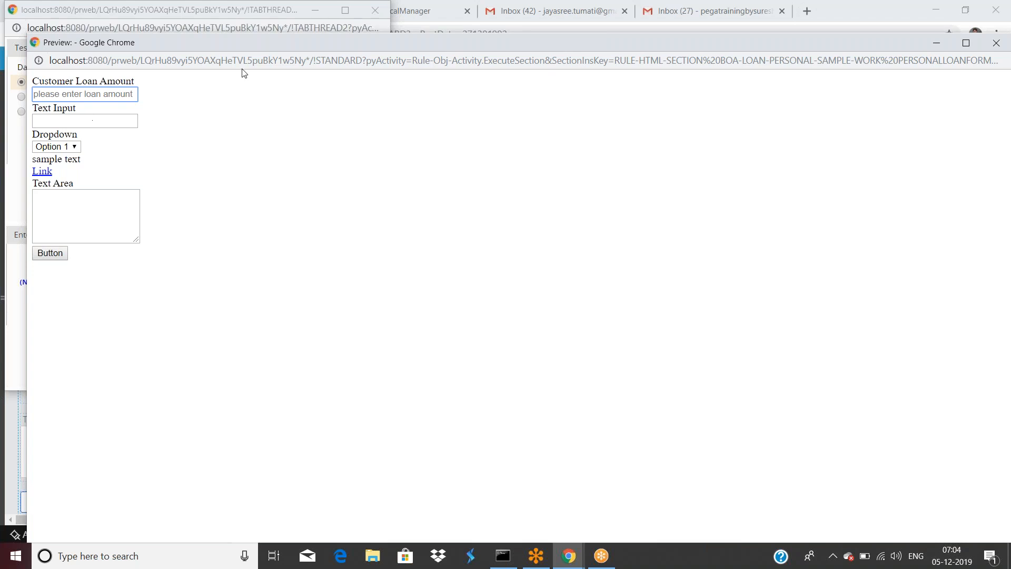
{"action": "left_click_drag", "start_coordinate": [269, 45], "coordinate": [251, 124]}
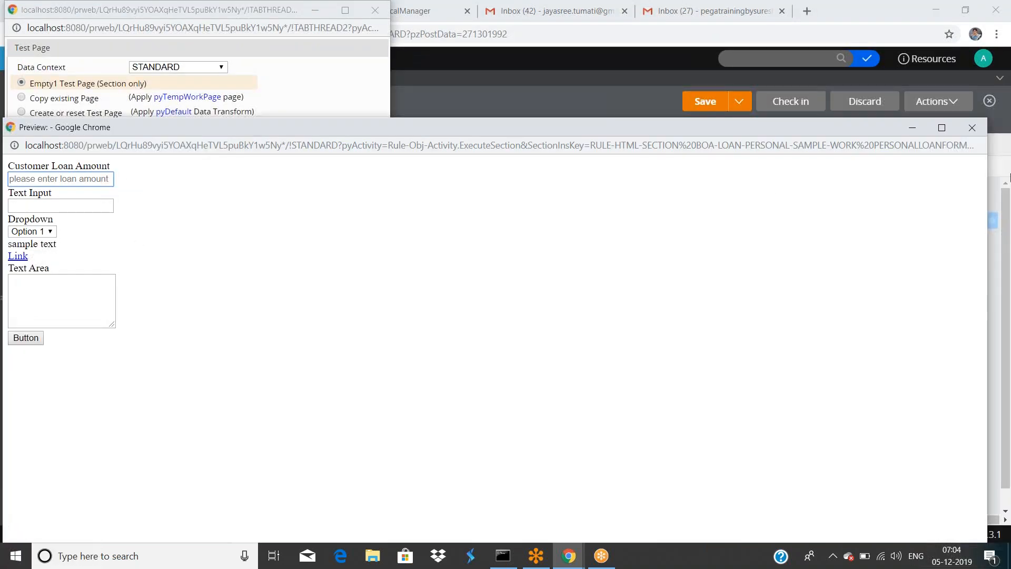
{"action": "left_click", "coordinate": [968, 132]}
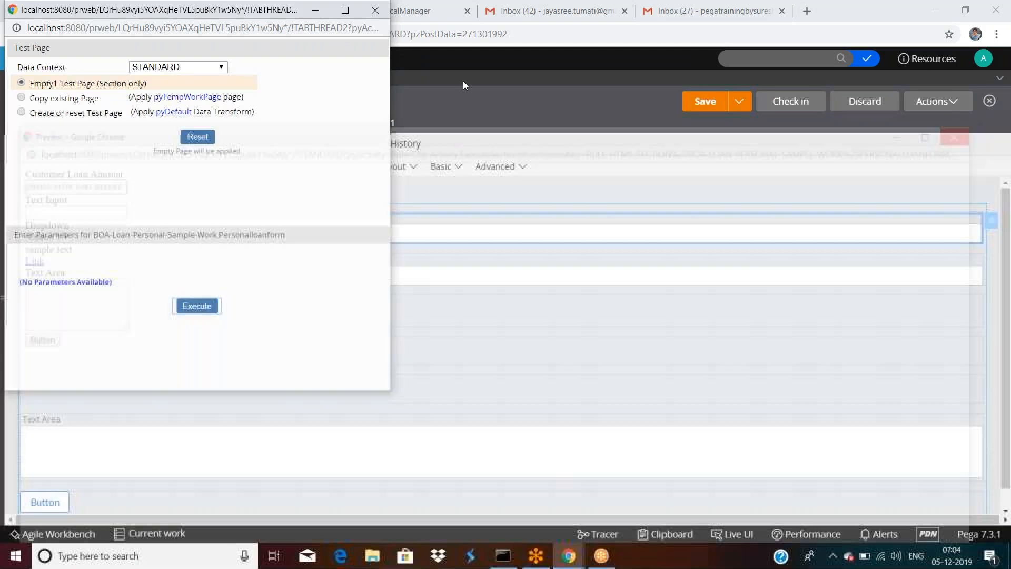
{"action": "left_click_drag", "start_coordinate": [294, 10], "coordinate": [293, 91]}
{"action": "left_click", "coordinate": [379, 94]}
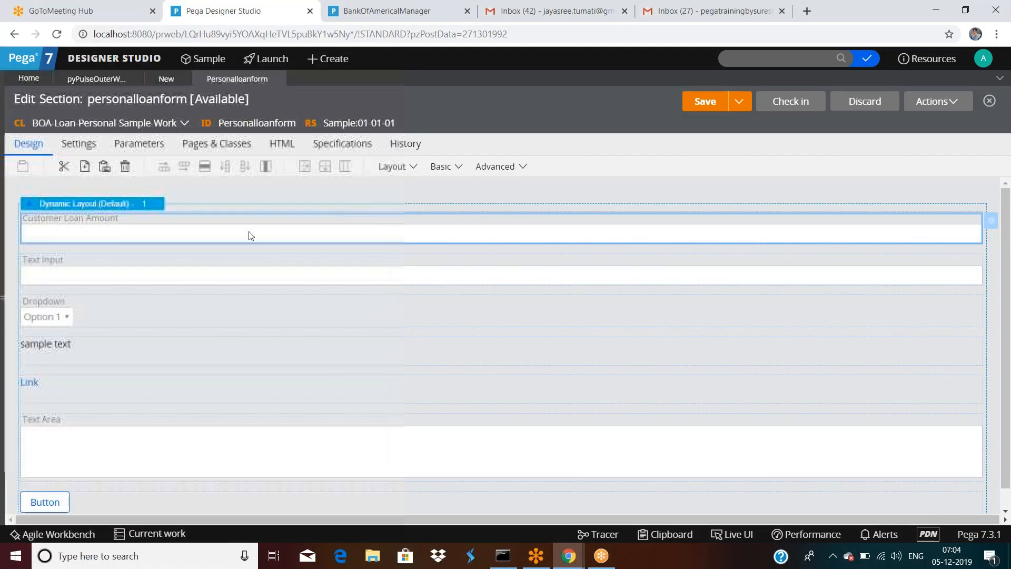
{"action": "double_click", "coordinate": [238, 234]}
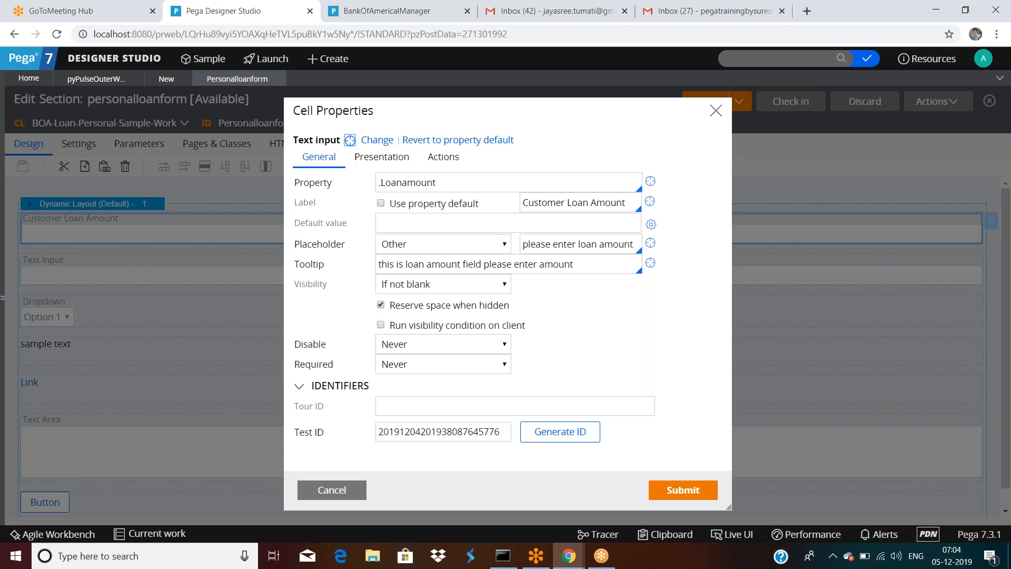
{"action": "left_click", "coordinate": [688, 495]}
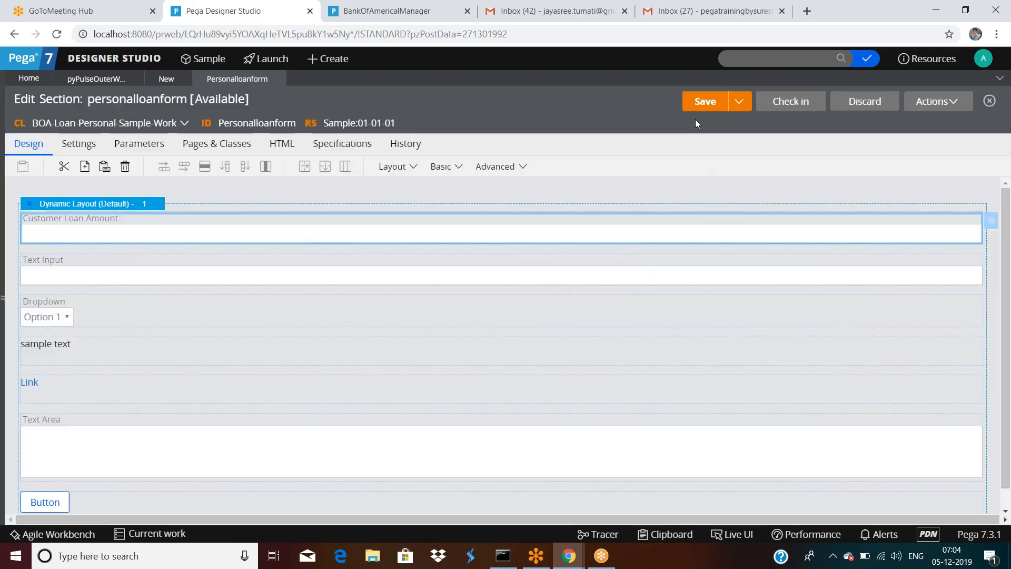
Step: Run the personalloanform section in a preview window
{"action": "left_click", "coordinate": [932, 104]}
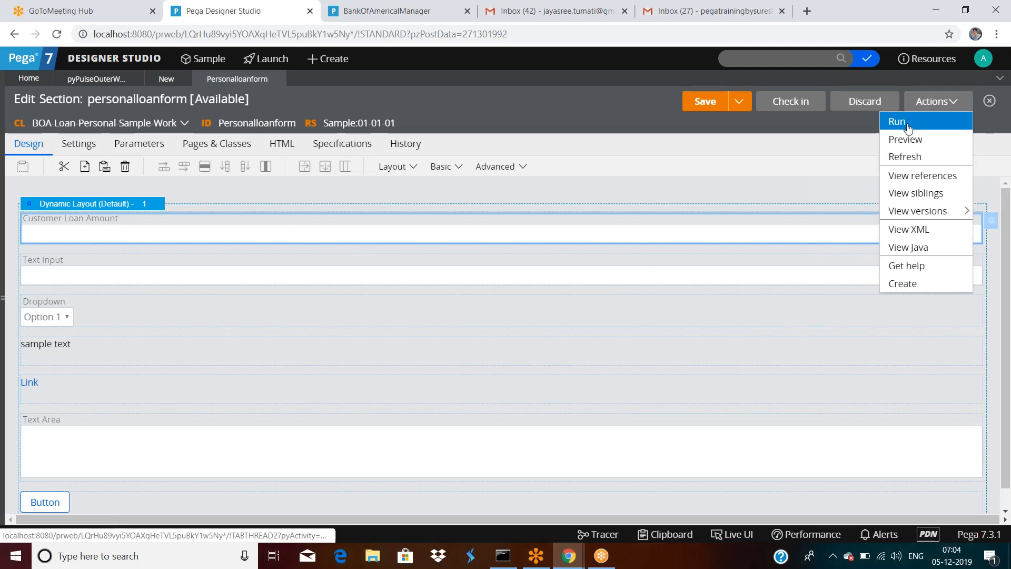
{"action": "left_click", "coordinate": [908, 126]}
{"action": "left_click", "coordinate": [196, 305]}
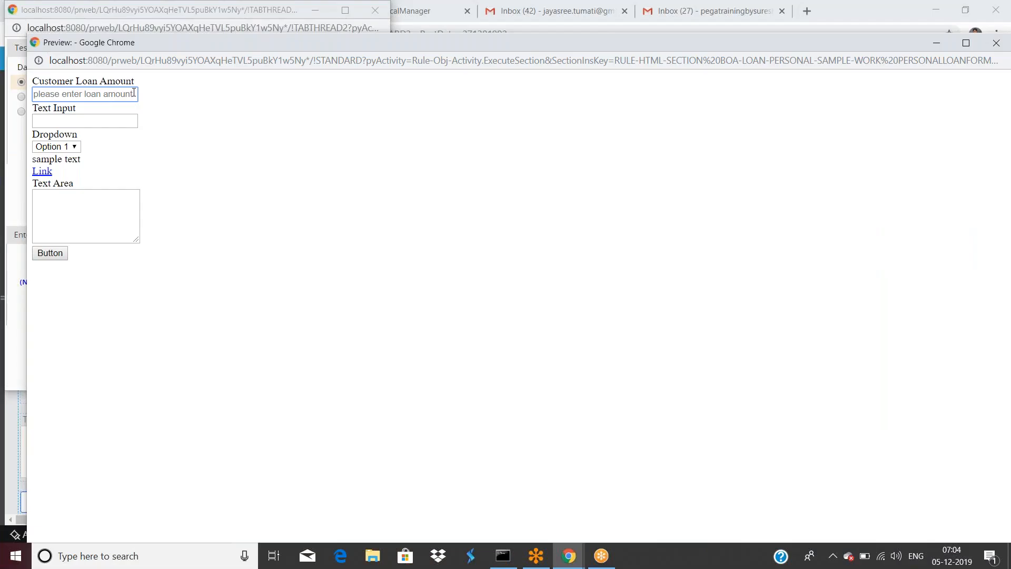
Step: Inspect pyTempWorkPage on the Standard thread's clipboard, then close the Clipboard and return to Designer Studio
{"action": "left_click", "coordinate": [573, 562]}
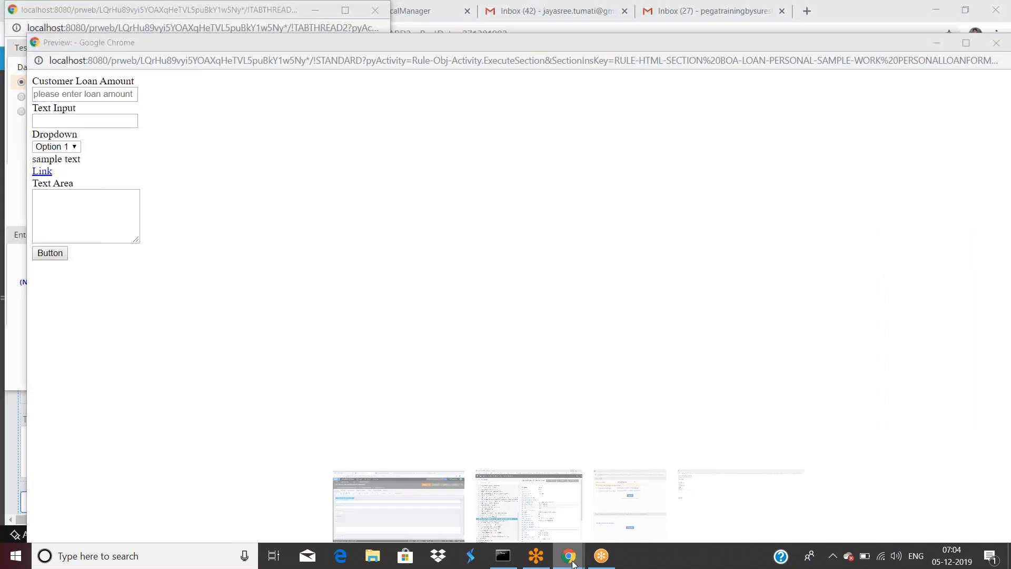
{"action": "left_click", "coordinate": [546, 509]}
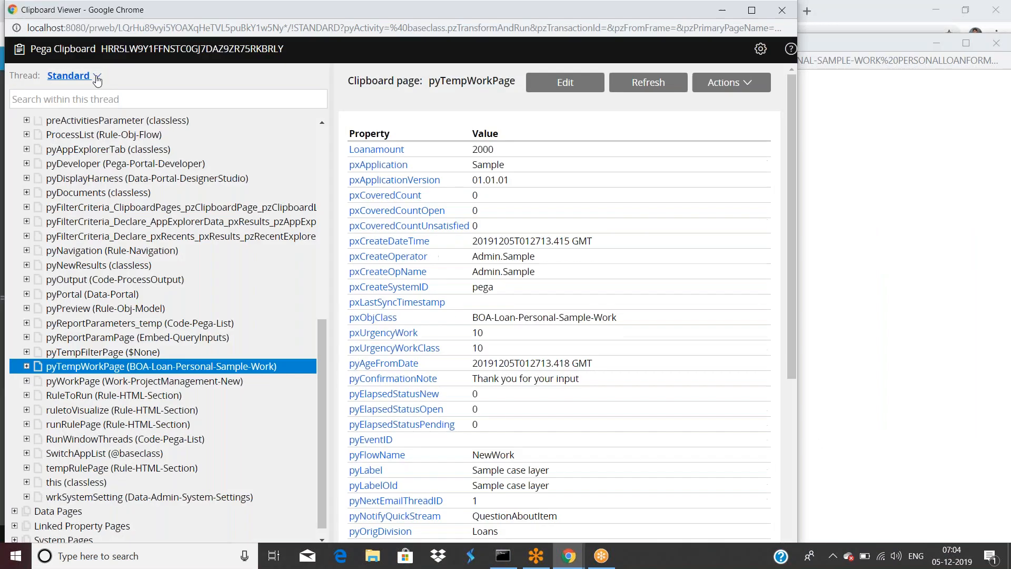
{"action": "left_click", "coordinate": [68, 76]}
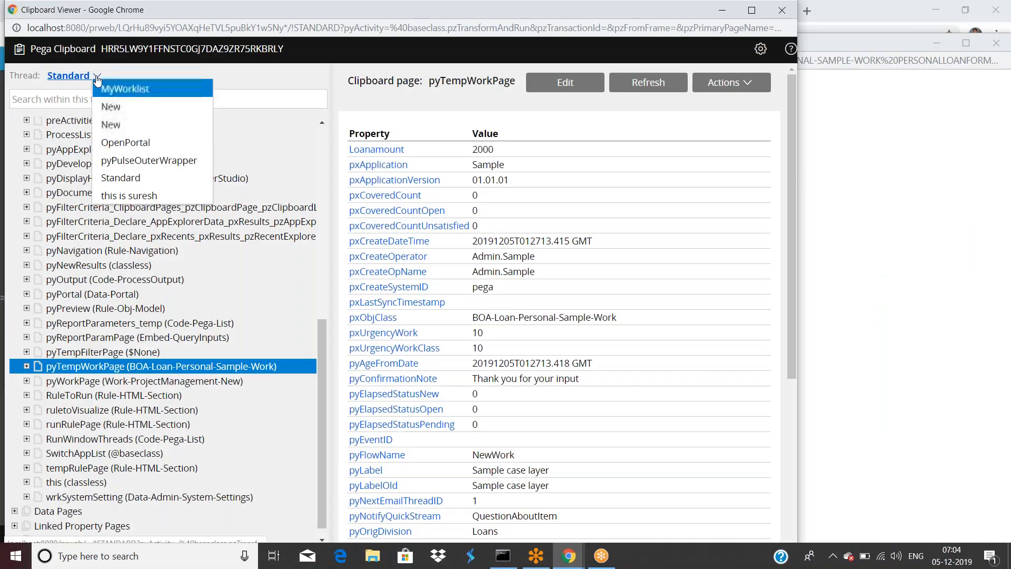
{"action": "left_click", "coordinate": [127, 178]}
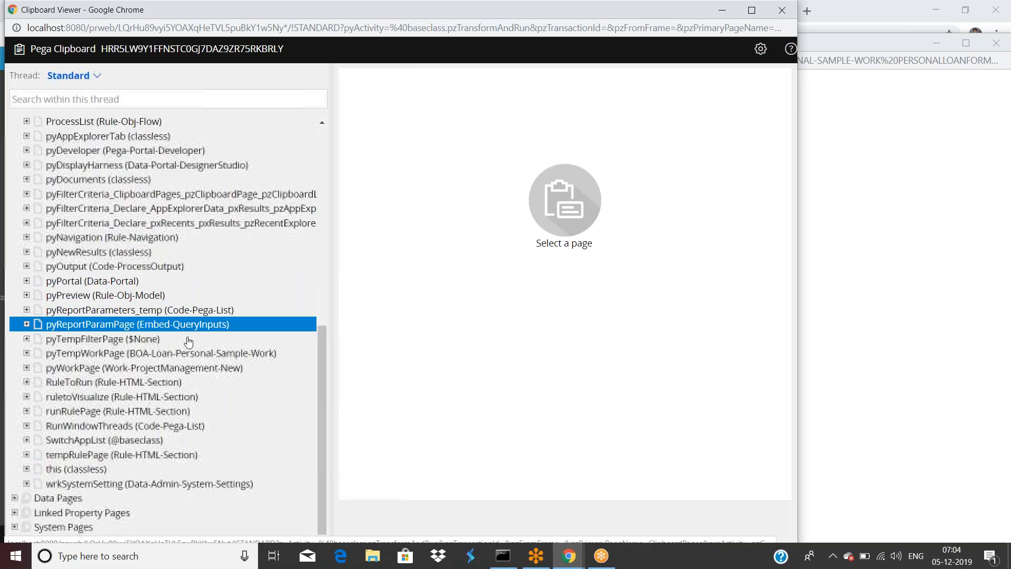
{"action": "left_click", "coordinate": [210, 354]}
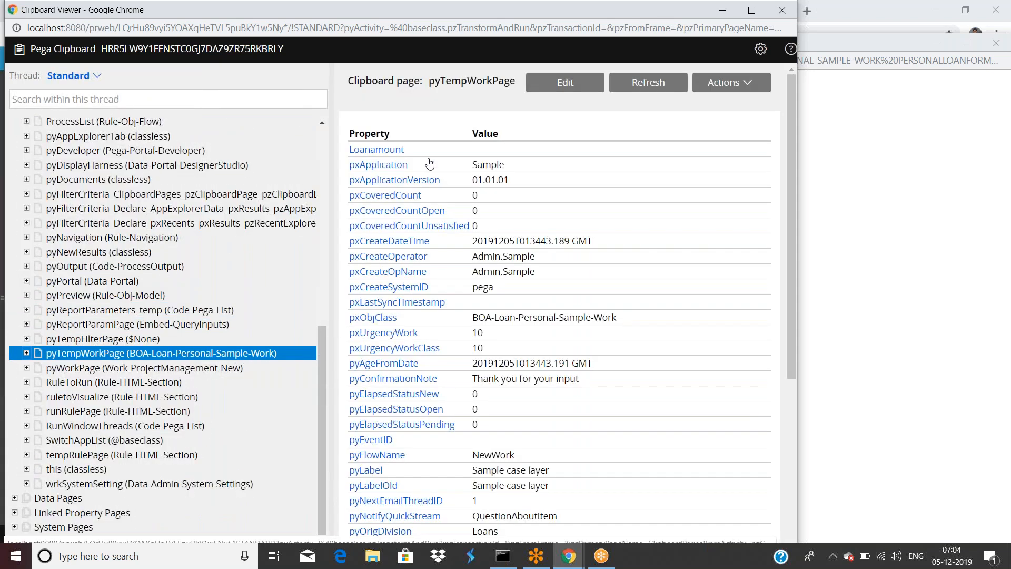
{"action": "scroll", "coordinate": [456, 312], "scroll_direction": "down", "scroll_amount": 5}
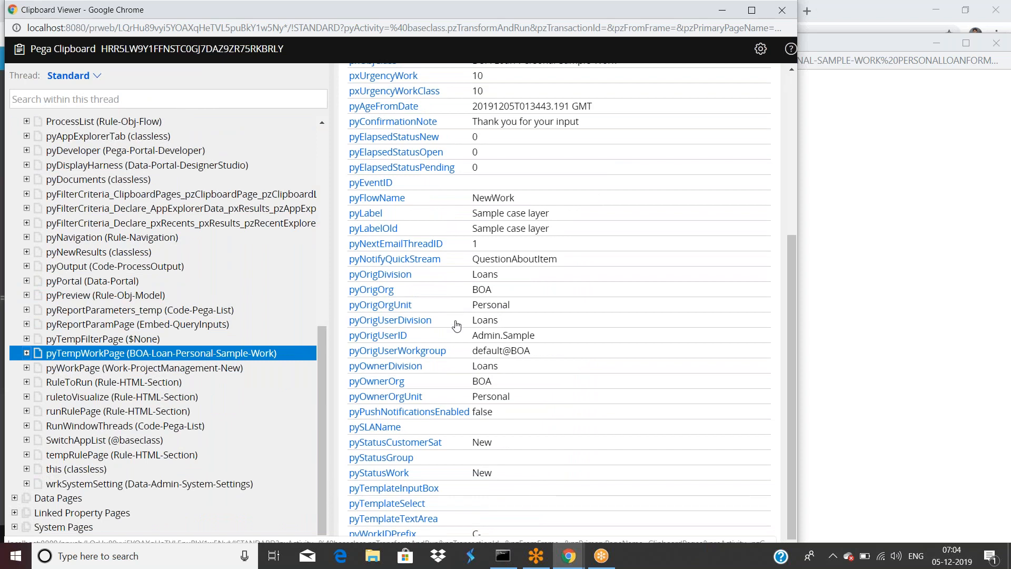
{"action": "scroll", "coordinate": [457, 326], "scroll_direction": "up", "scroll_amount": 5}
{"action": "left_click_drag", "start_coordinate": [320, 10], "coordinate": [348, 115]}
{"action": "left_click", "coordinate": [811, 114]}
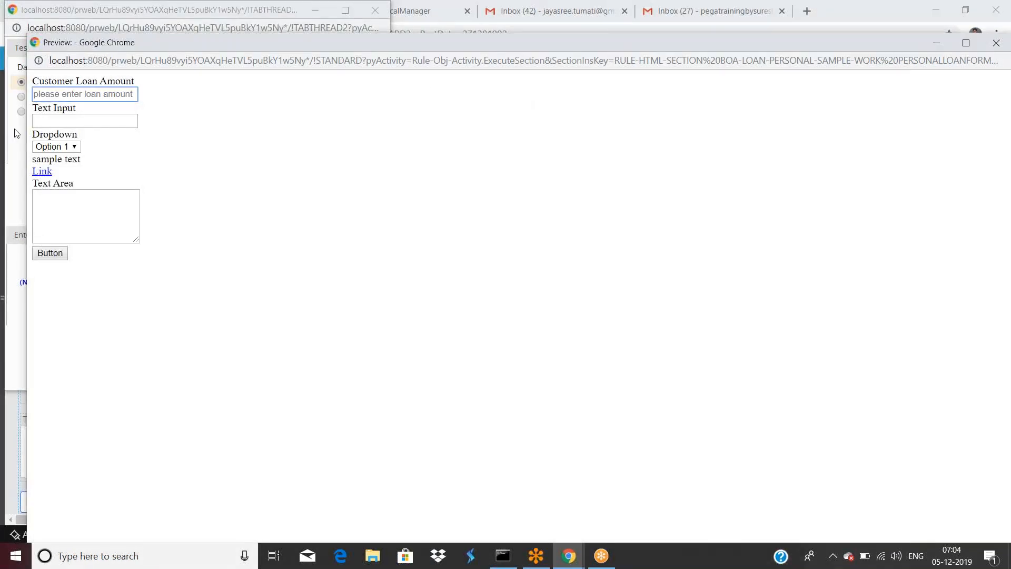
{"action": "mouse_move", "coordinate": [568, 555]}
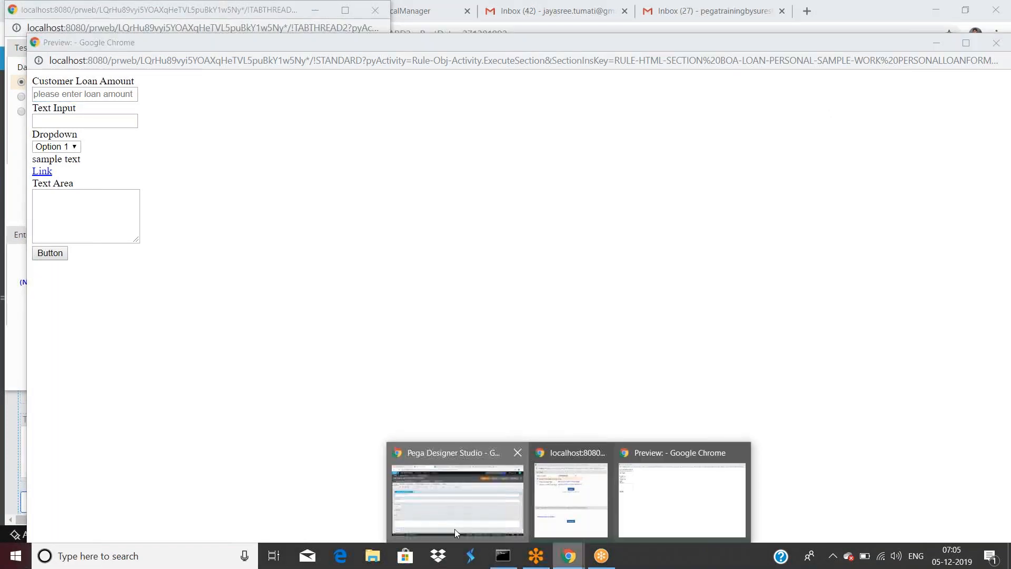
{"action": "left_click", "coordinate": [457, 497]}
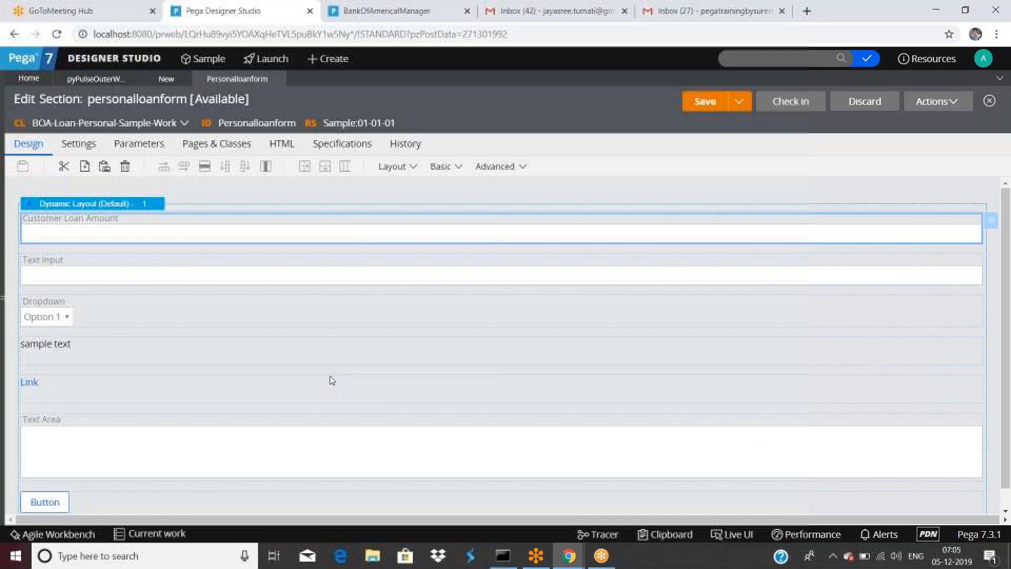
Step: Uncheck 'Reserve space when hidden' on the Customer Loan Amount cell, submit, and save the section
{"action": "double_click", "coordinate": [266, 232]}
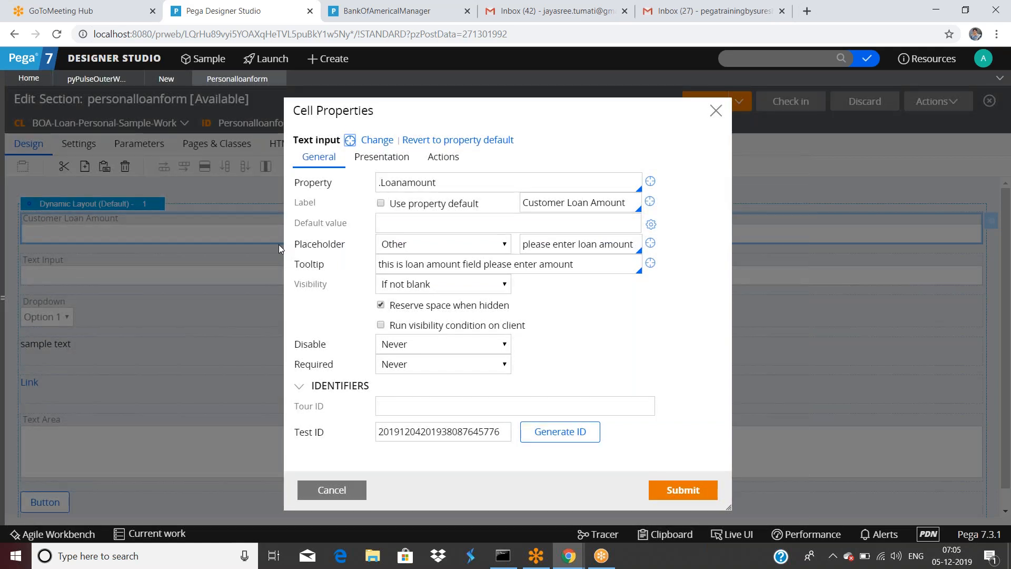
{"action": "left_click", "coordinate": [470, 221]}
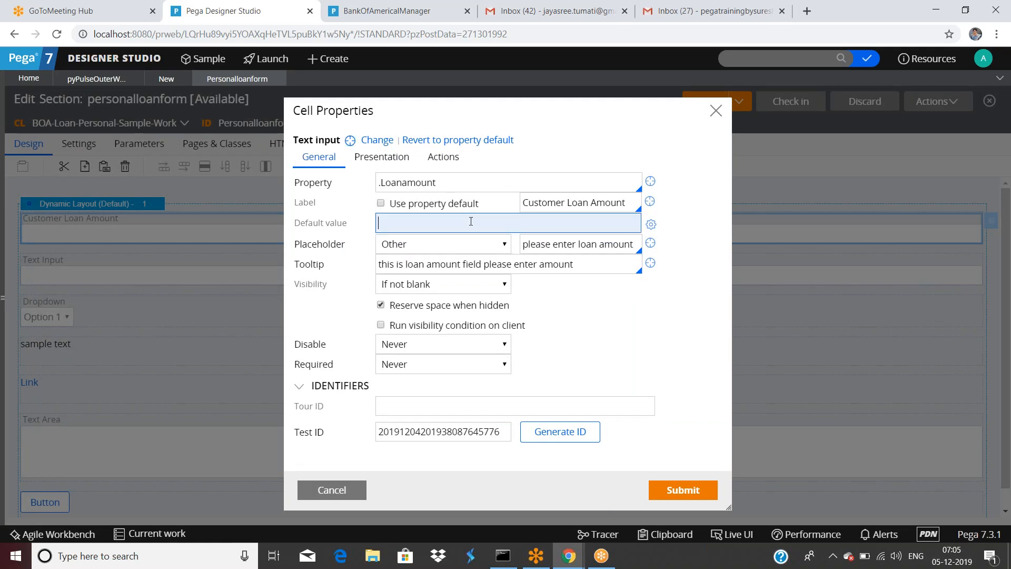
{"action": "left_click", "coordinate": [381, 305]}
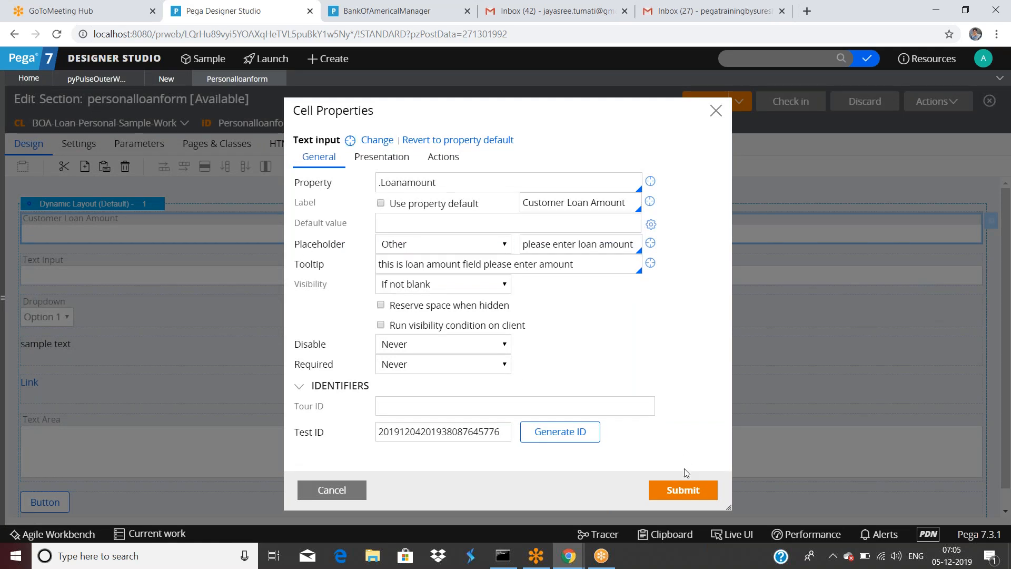
{"action": "left_click", "coordinate": [670, 491]}
{"action": "left_click", "coordinate": [695, 107]}
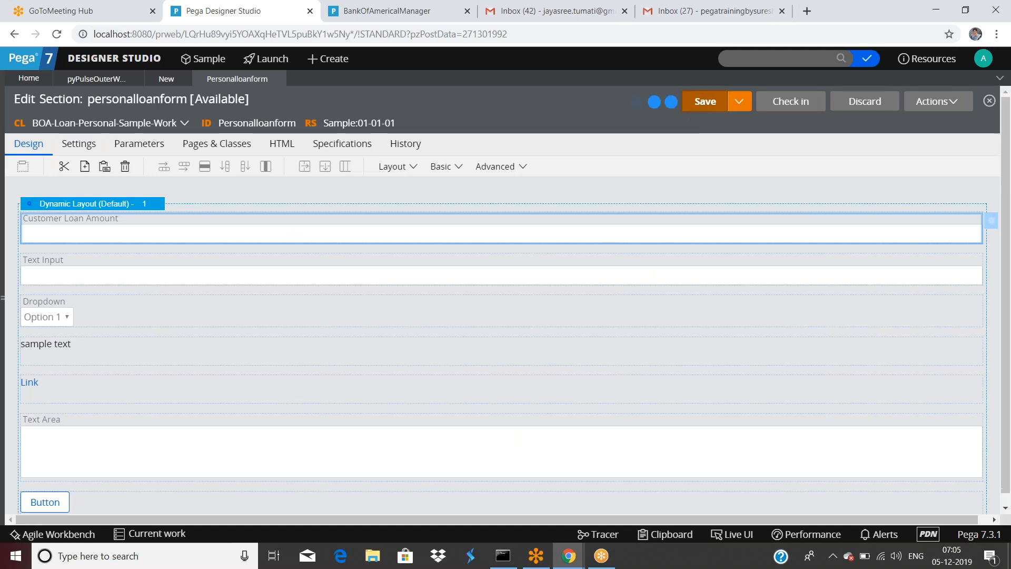
Step: Preview the section to confirm the blank loan amount field leaves no gap, then reopen its Cell Properties
{"action": "left_click", "coordinate": [931, 103]}
{"action": "left_click", "coordinate": [918, 120]}
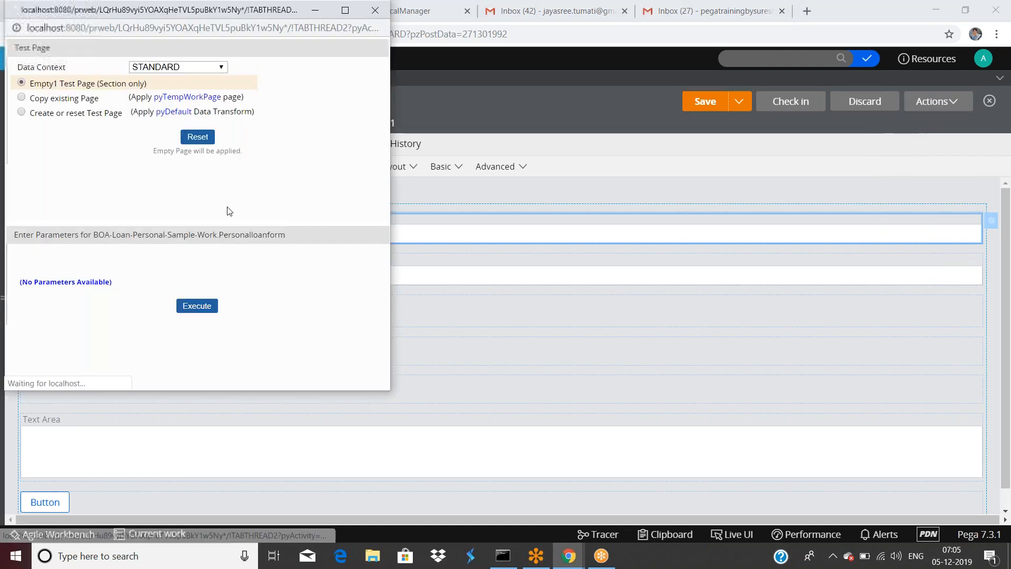
{"action": "left_click", "coordinate": [187, 304]}
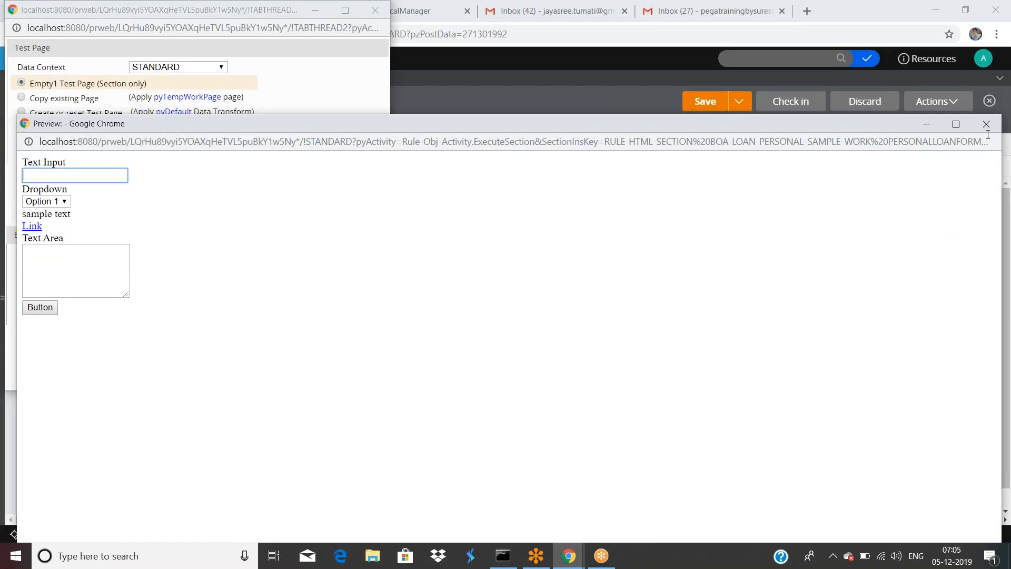
{"action": "left_click", "coordinate": [927, 125]}
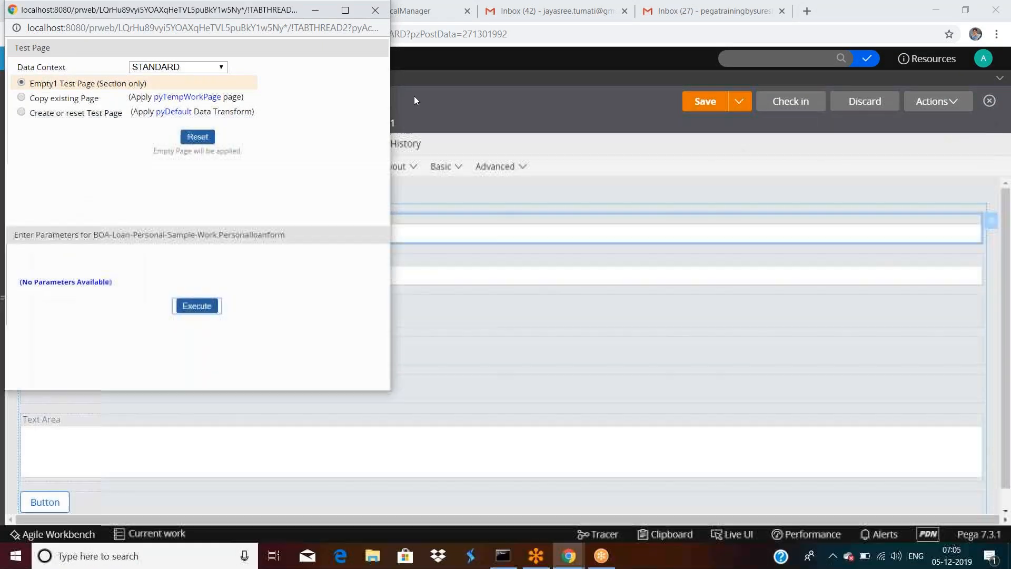
{"action": "left_click", "coordinate": [315, 10]}
{"action": "double_click", "coordinate": [102, 234]}
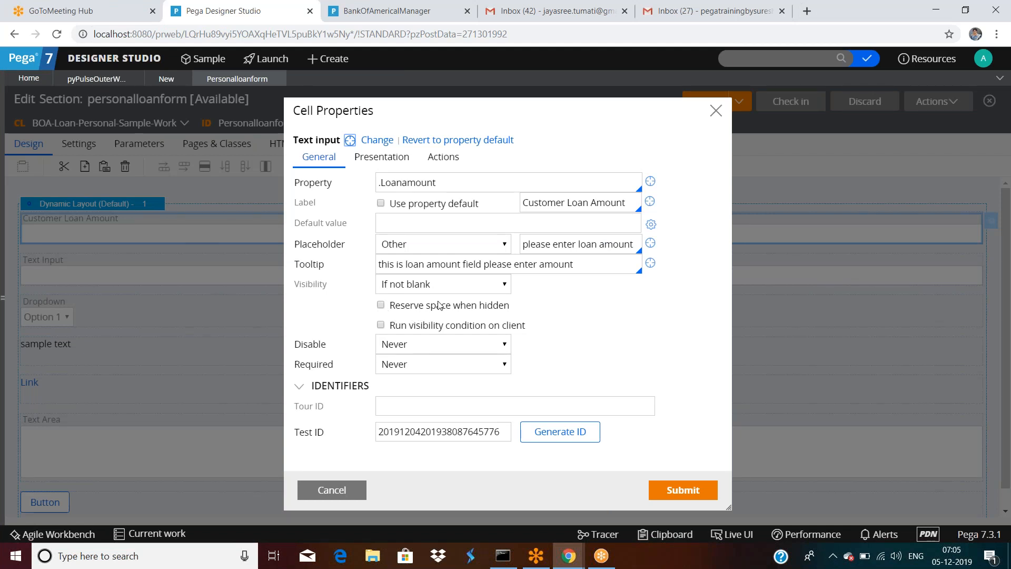
Step: Toggle 'Reserve space when hidden' on and back off for Customer Loan Amount, then submit
{"action": "left_click", "coordinate": [382, 306]}
{"action": "left_click", "coordinate": [381, 306]}
{"action": "left_click", "coordinate": [703, 491]}
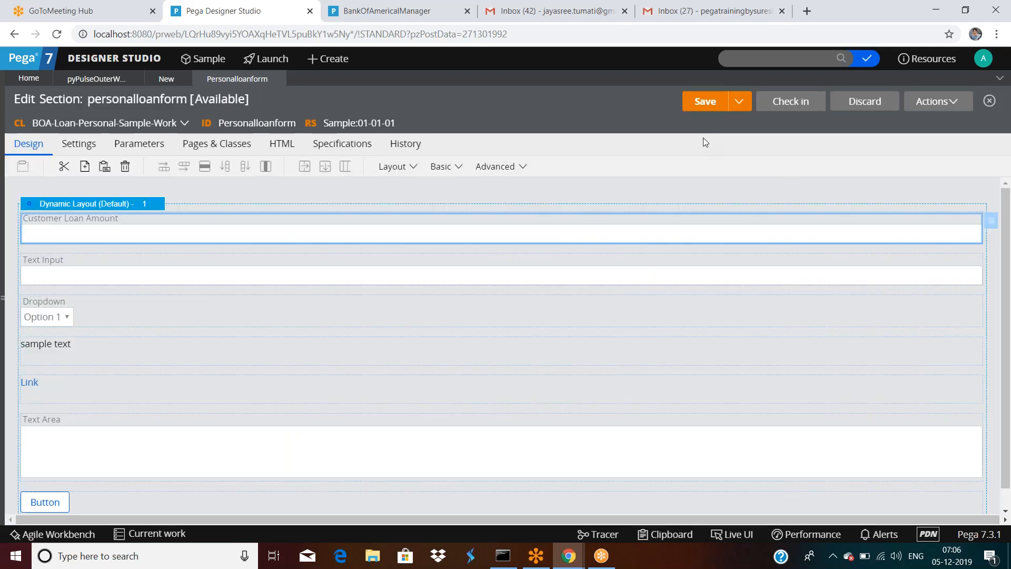
Step: Save personalloanform, run a preview confirming the blank loan amount stays hidden, and close the preview windows
{"action": "left_click", "coordinate": [708, 102]}
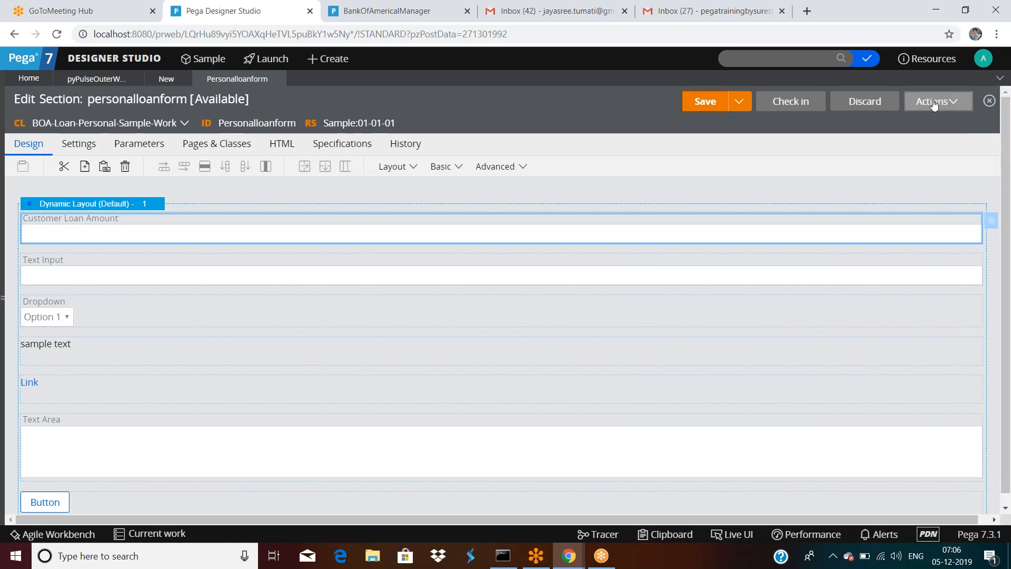
{"action": "left_click", "coordinate": [932, 103]}
{"action": "left_click", "coordinate": [900, 121]}
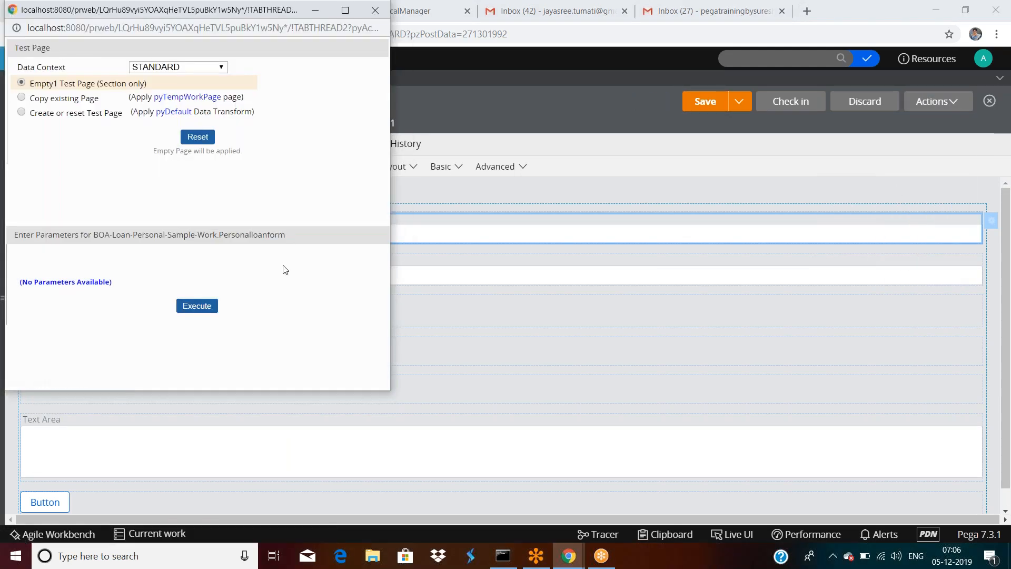
{"action": "left_click", "coordinate": [215, 306]}
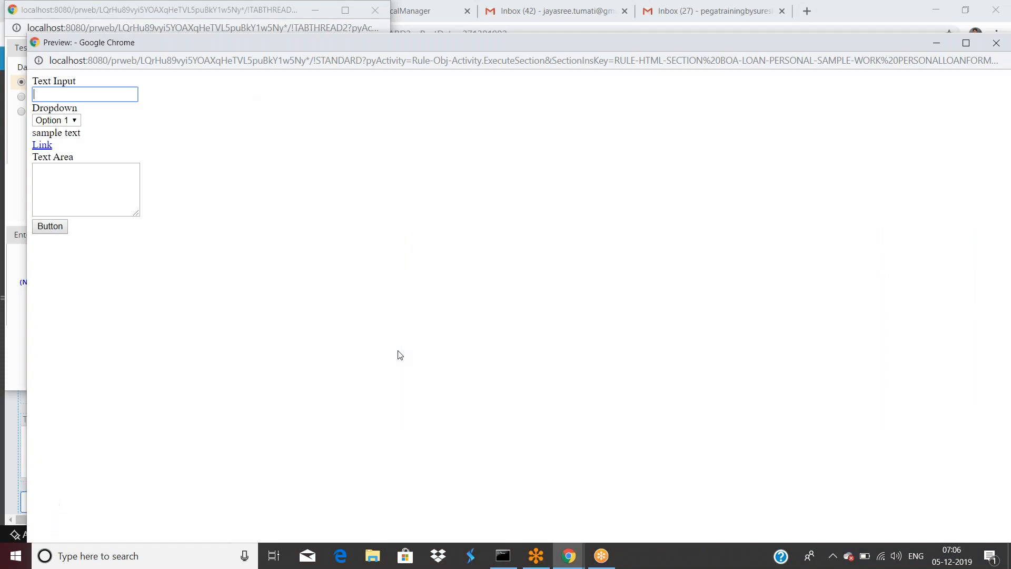
{"action": "left_click_drag", "start_coordinate": [508, 43], "coordinate": [498, 118]}
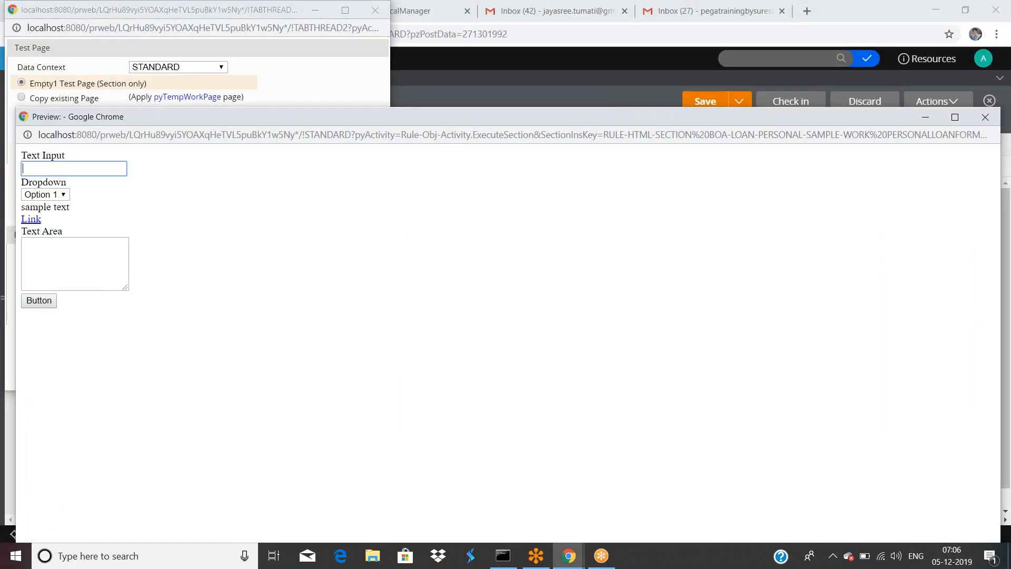
{"action": "left_click", "coordinate": [984, 119]}
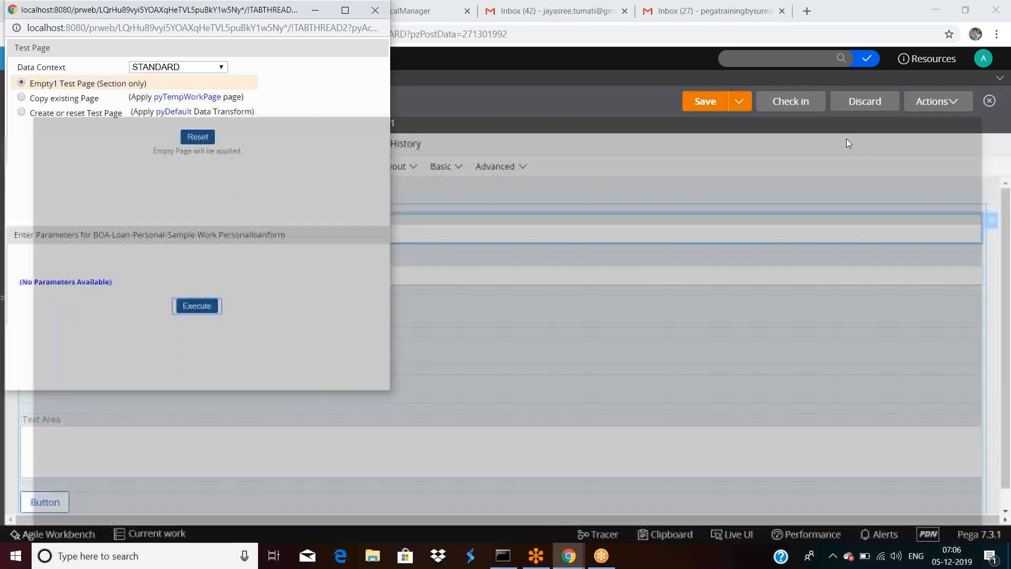
{"action": "left_click_drag", "start_coordinate": [295, 17], "coordinate": [308, 61]}
{"action": "left_click", "coordinate": [390, 55]}
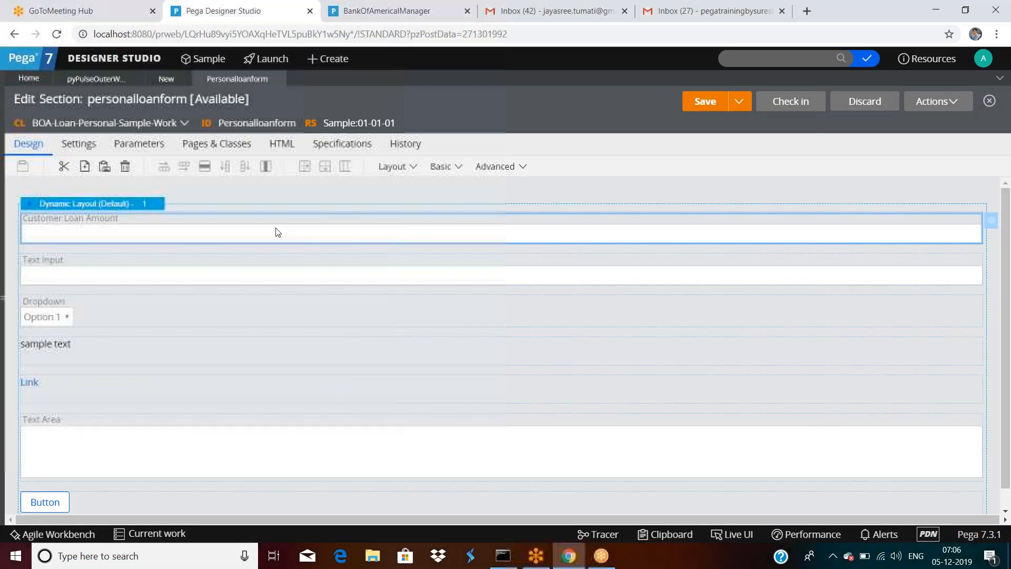
Step: Set the Customer Loan Amount field's Disable option to Always and submit
{"action": "double_click", "coordinate": [227, 226]}
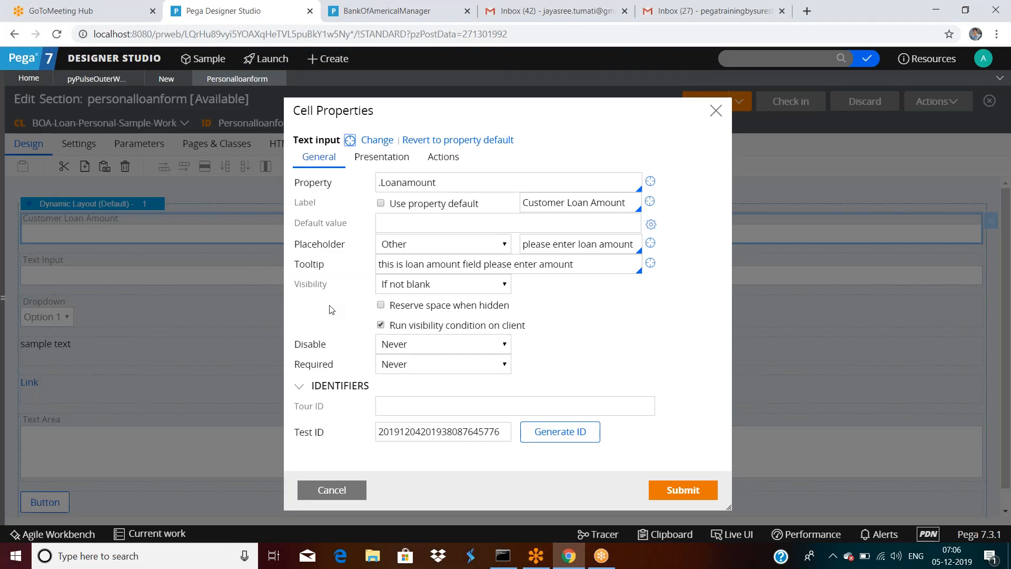
{"action": "left_click", "coordinate": [417, 345]}
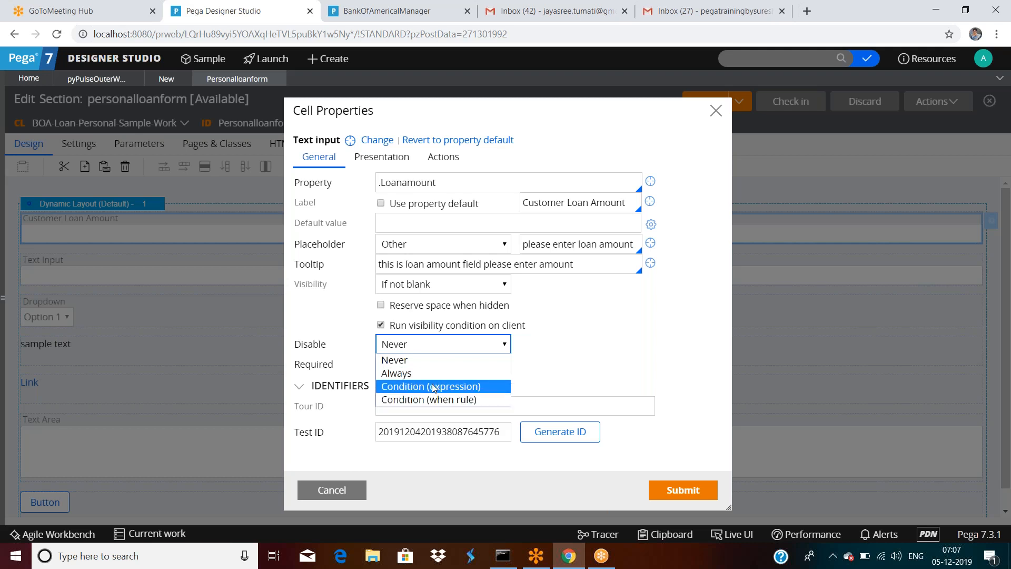
{"action": "left_click", "coordinate": [623, 342]}
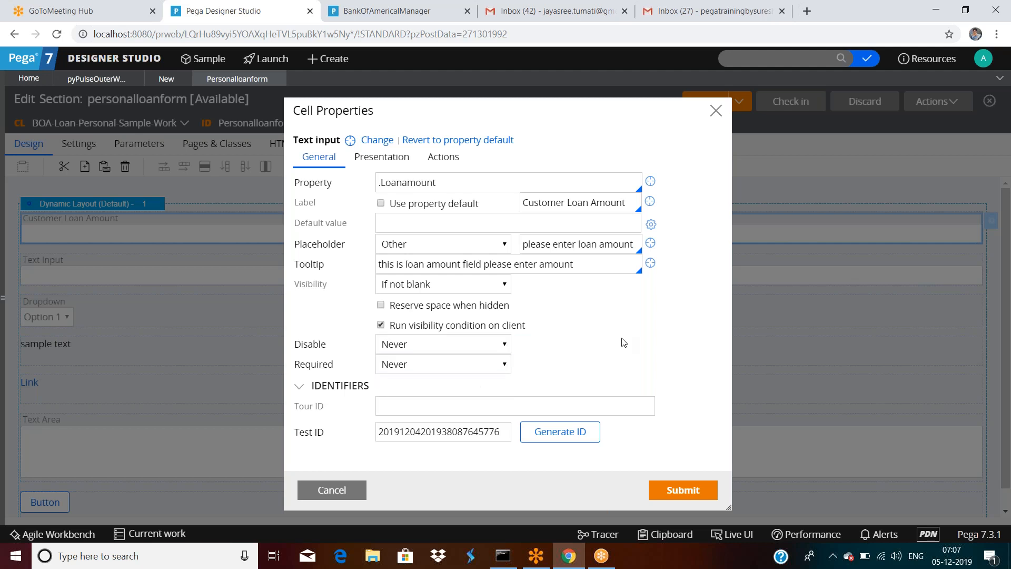
{"action": "left_click", "coordinate": [405, 349]}
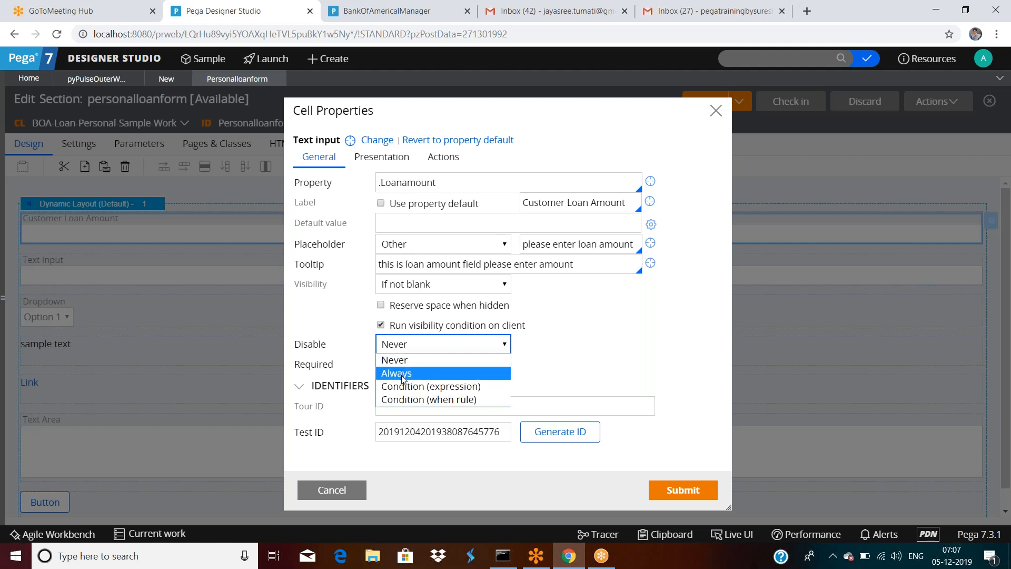
{"action": "left_click", "coordinate": [403, 373]}
{"action": "left_click", "coordinate": [681, 490]}
Step: Set the Customer Loan Amount field's Visibility to Always and submit
{"action": "double_click", "coordinate": [125, 233]}
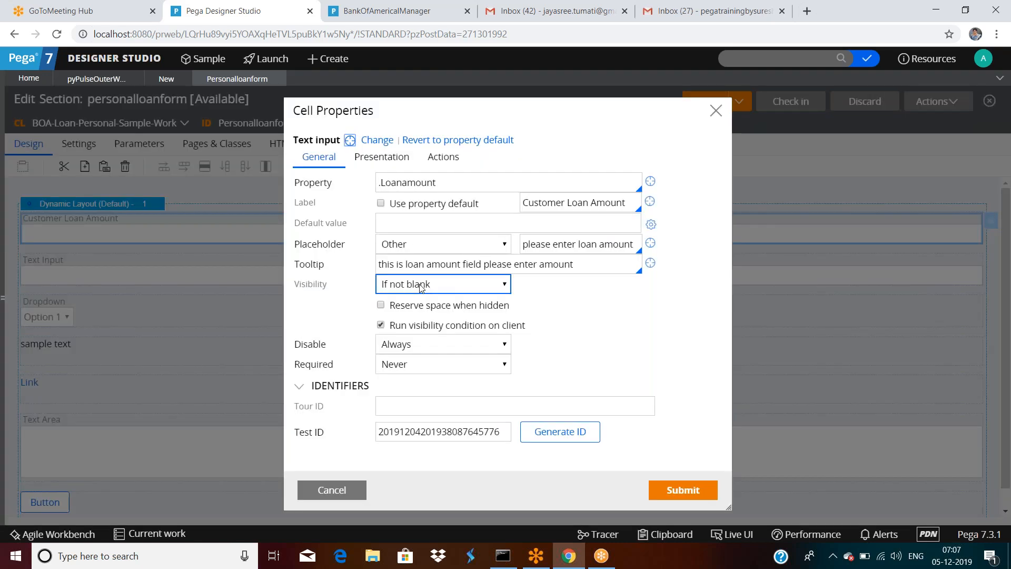
{"action": "left_click", "coordinate": [422, 285]}
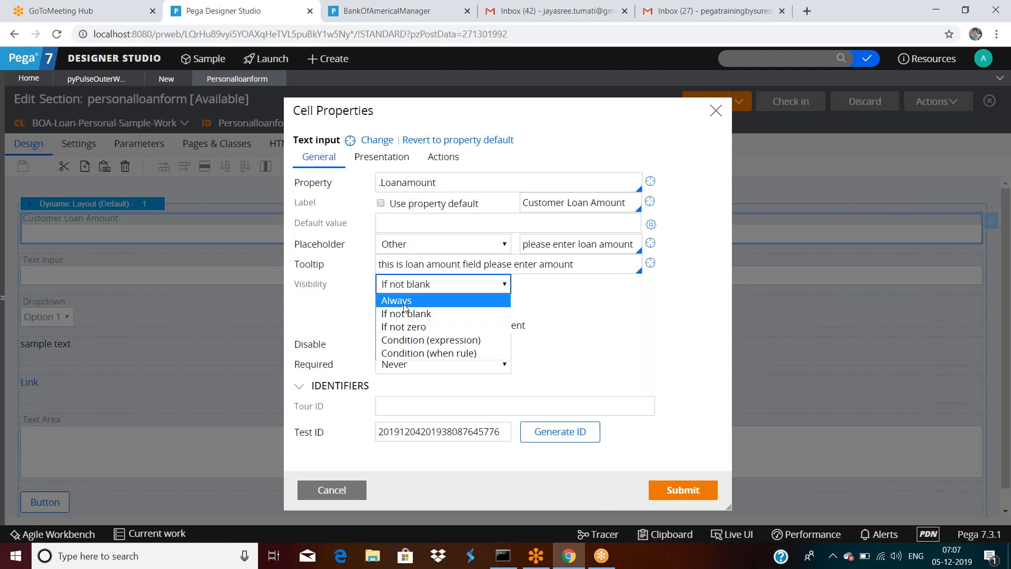
{"action": "left_click", "coordinate": [404, 301]}
{"action": "left_click", "coordinate": [683, 489]}
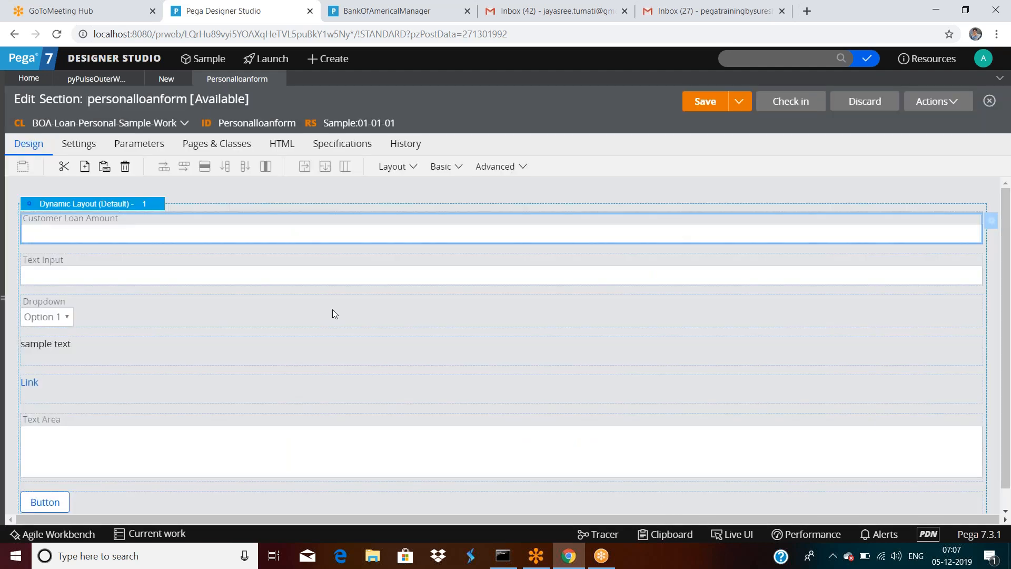
Step: Save the section and preview it, checking Customer Loan Amount appears visible but disabled
{"action": "left_click", "coordinate": [706, 101]}
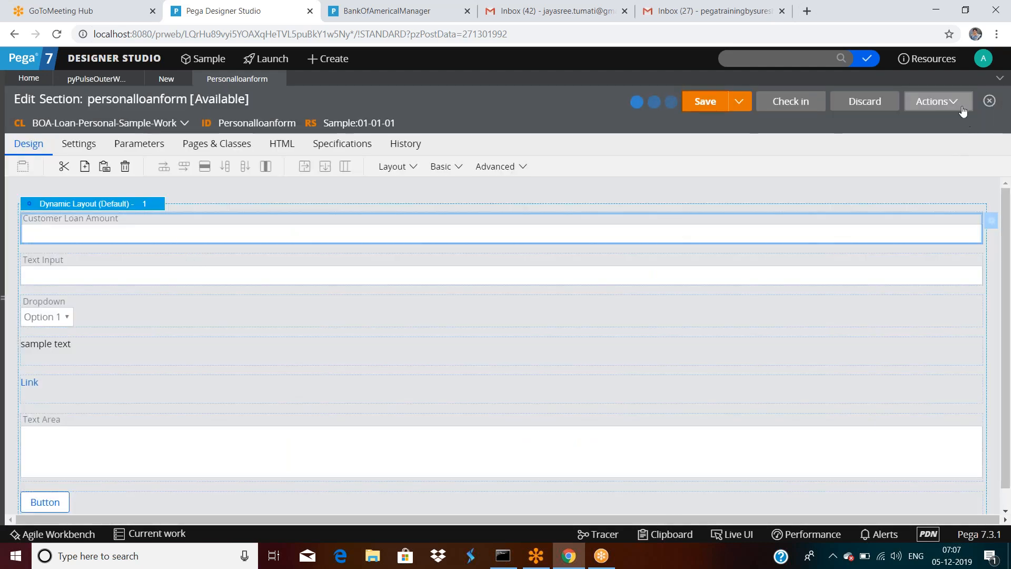
{"action": "left_click", "coordinate": [938, 105]}
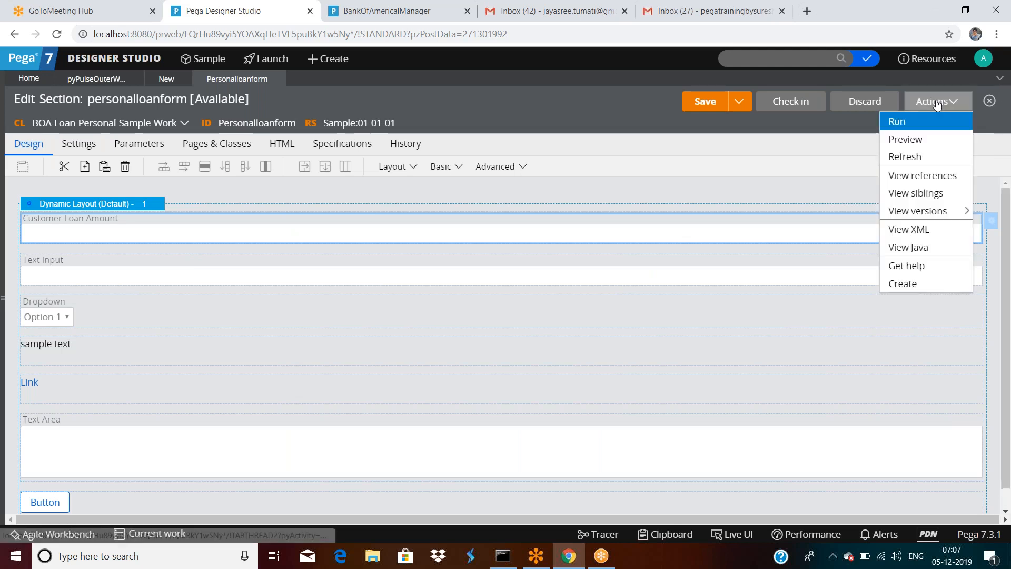
{"action": "left_click", "coordinate": [905, 139]}
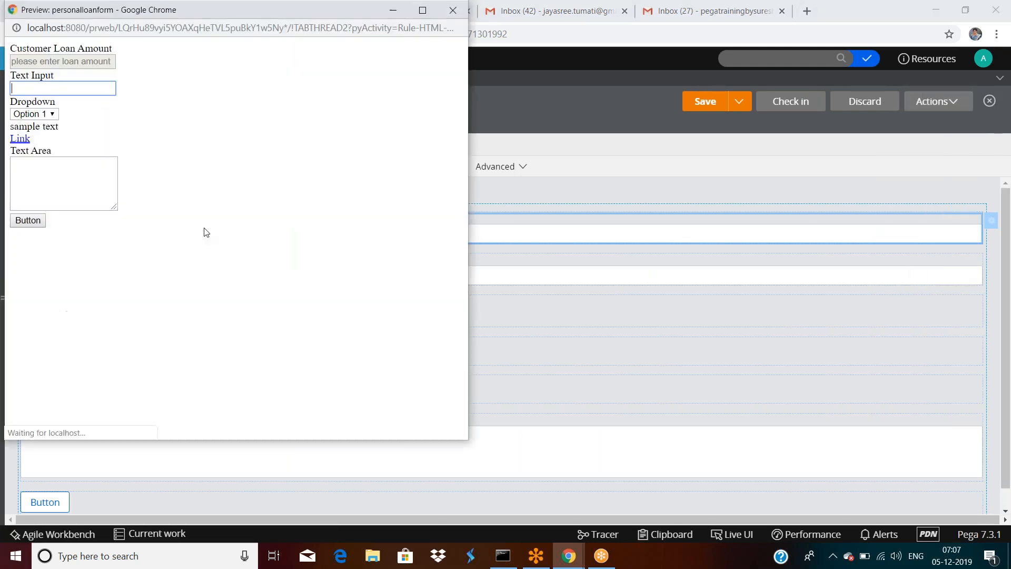
{"action": "left_click_drag", "start_coordinate": [326, 11], "coordinate": [340, 85]}
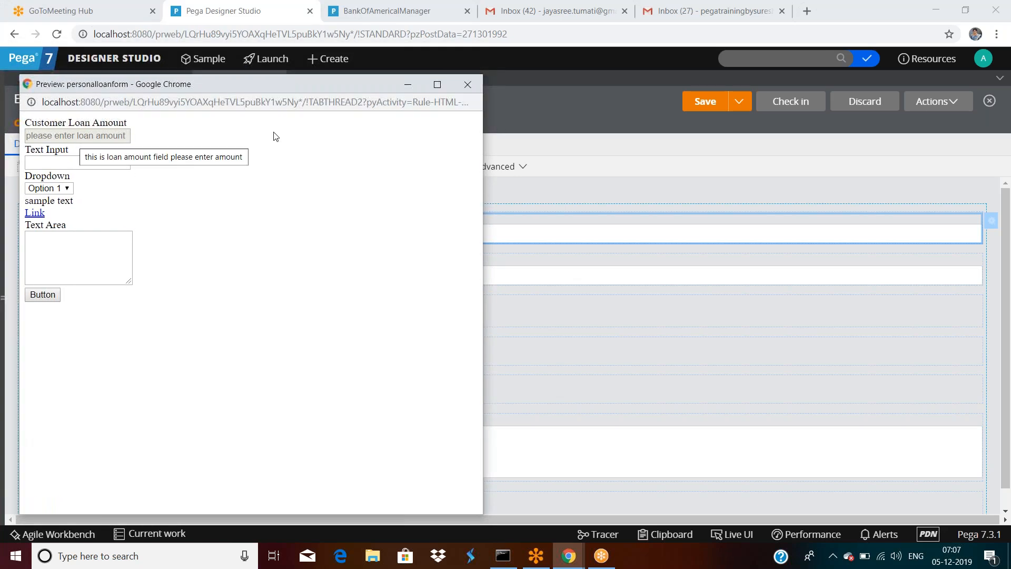
{"action": "left_click", "coordinate": [468, 84]}
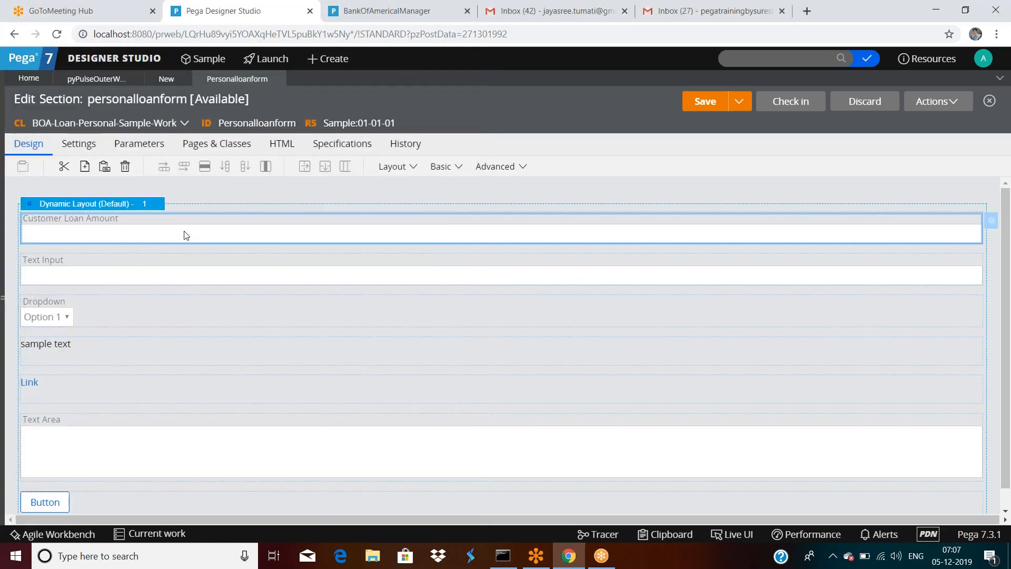
Step: Set Required to Always for the Customer Loan Amount cell and submit
{"action": "double_click", "coordinate": [185, 235]}
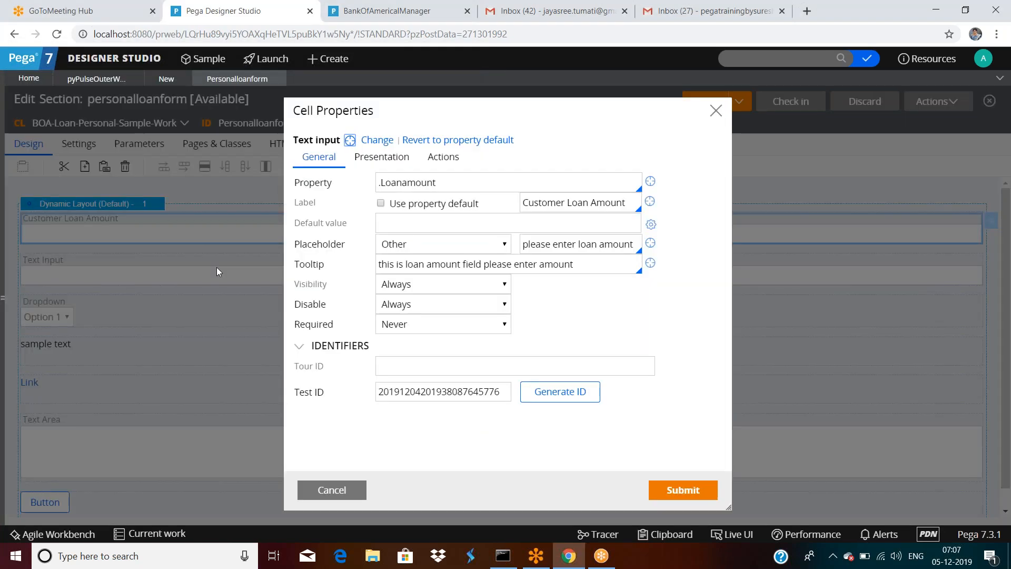
{"action": "left_click", "coordinate": [413, 331]}
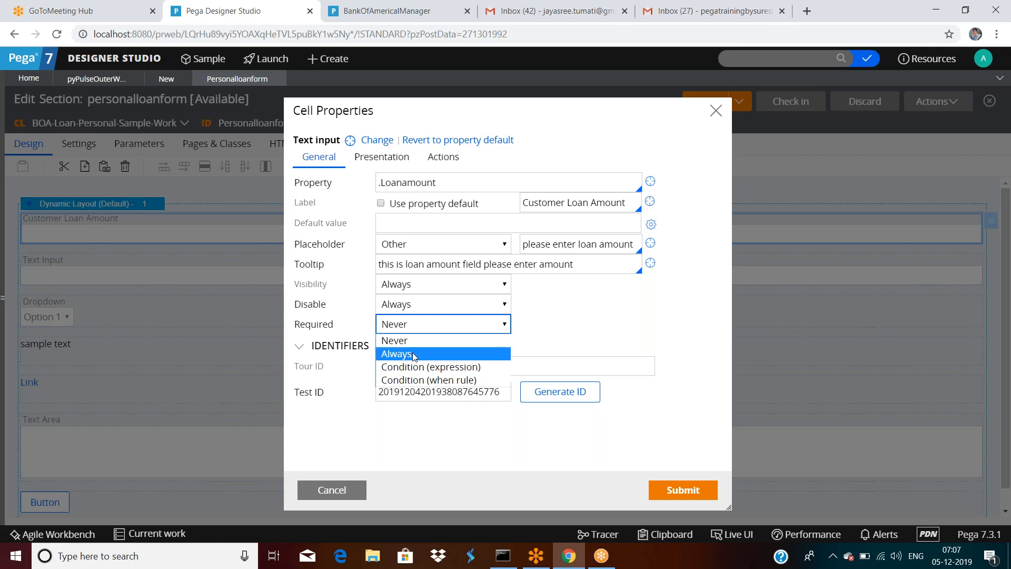
{"action": "left_click", "coordinate": [415, 356]}
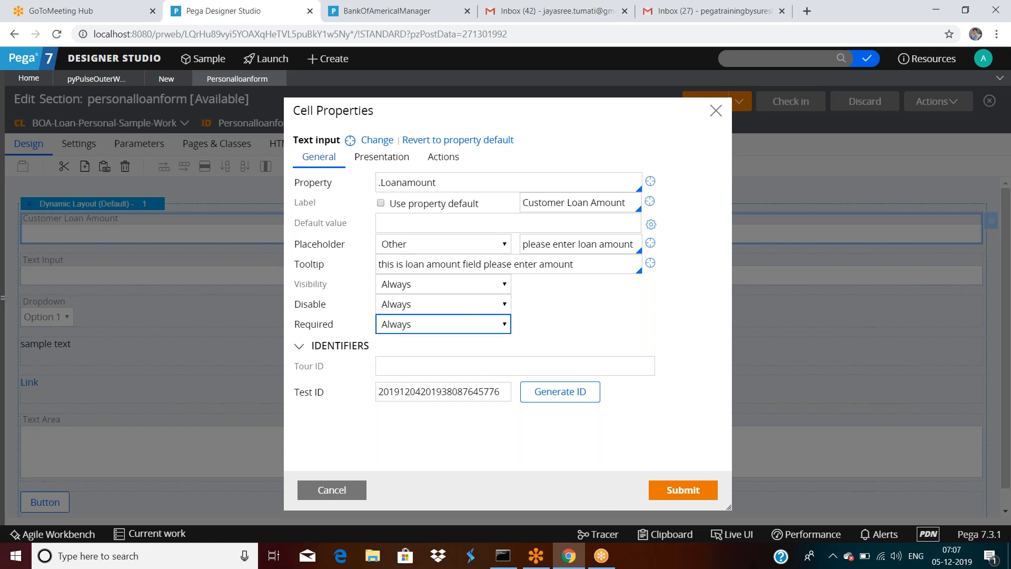
{"action": "left_click", "coordinate": [665, 490]}
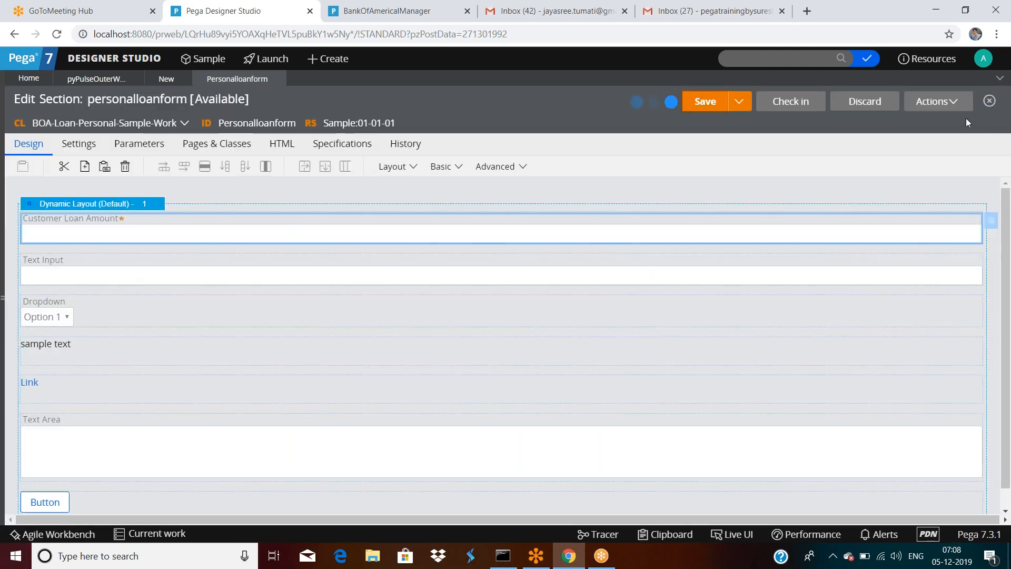
{"action": "left_click", "coordinate": [931, 105]}
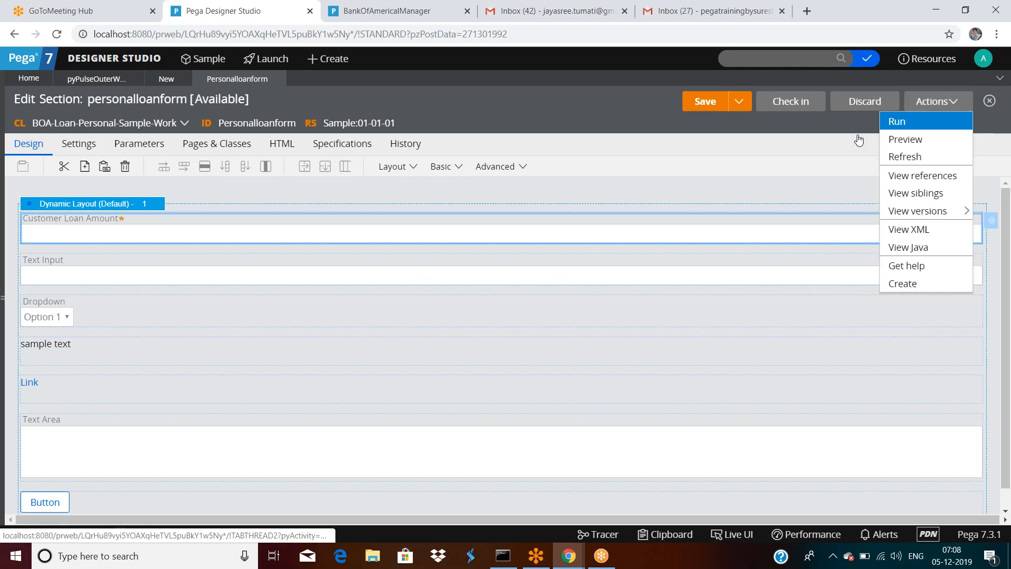
{"action": "left_click", "coordinate": [912, 126]}
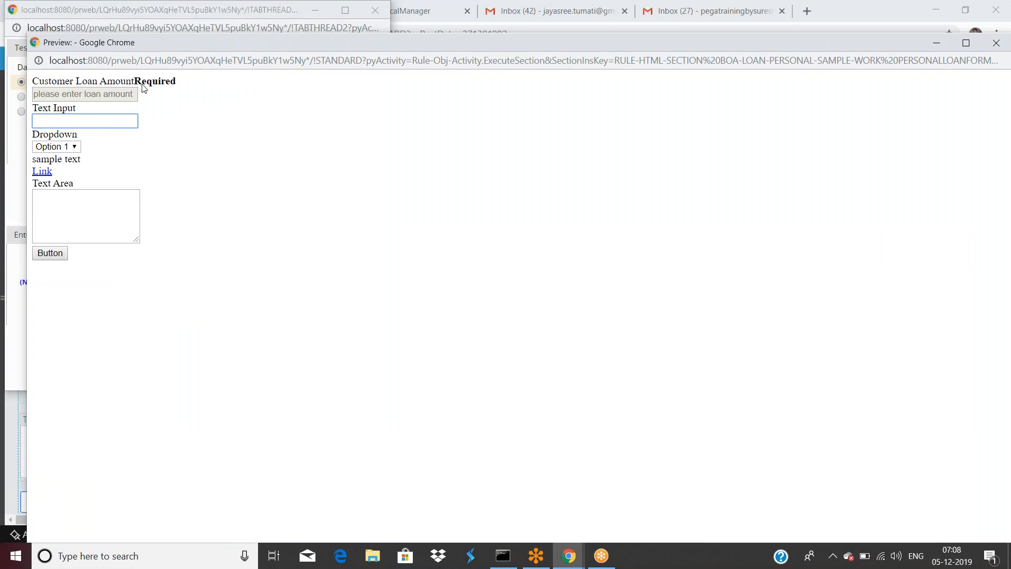
{"action": "triple_click", "coordinate": [143, 85]}
{"action": "left_click", "coordinate": [187, 101]}
{"action": "left_click_drag", "start_coordinate": [428, 46], "coordinate": [402, 149]}
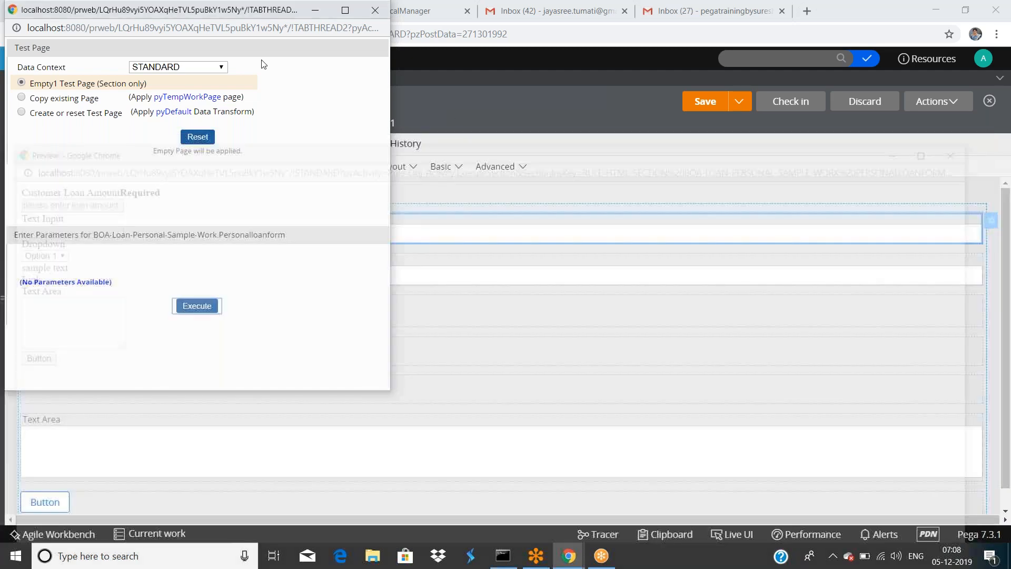
{"action": "left_click_drag", "start_coordinate": [222, 10], "coordinate": [261, 95]}
{"action": "left_click", "coordinate": [420, 95]}
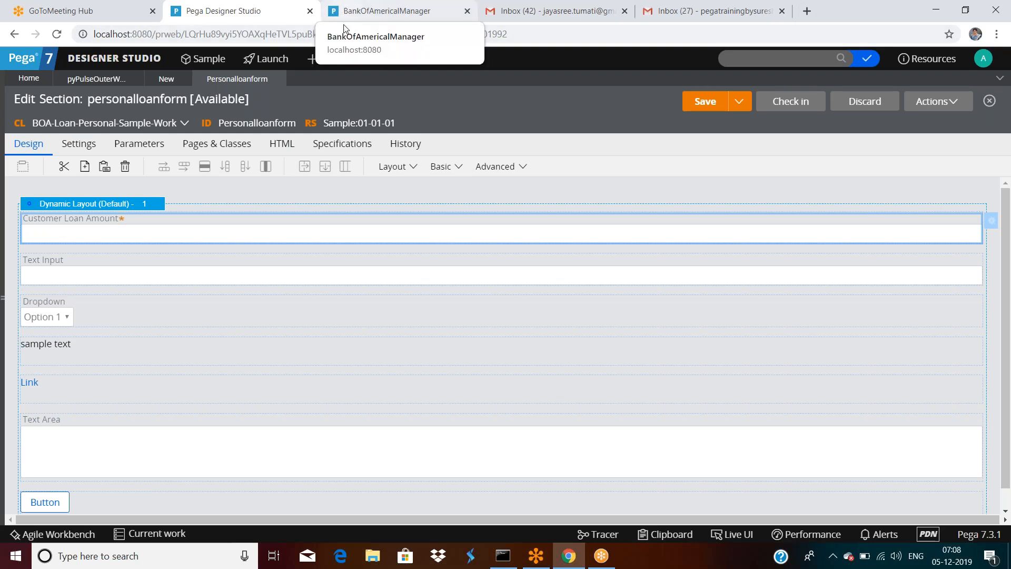
{"action": "double_click", "coordinate": [201, 229]}
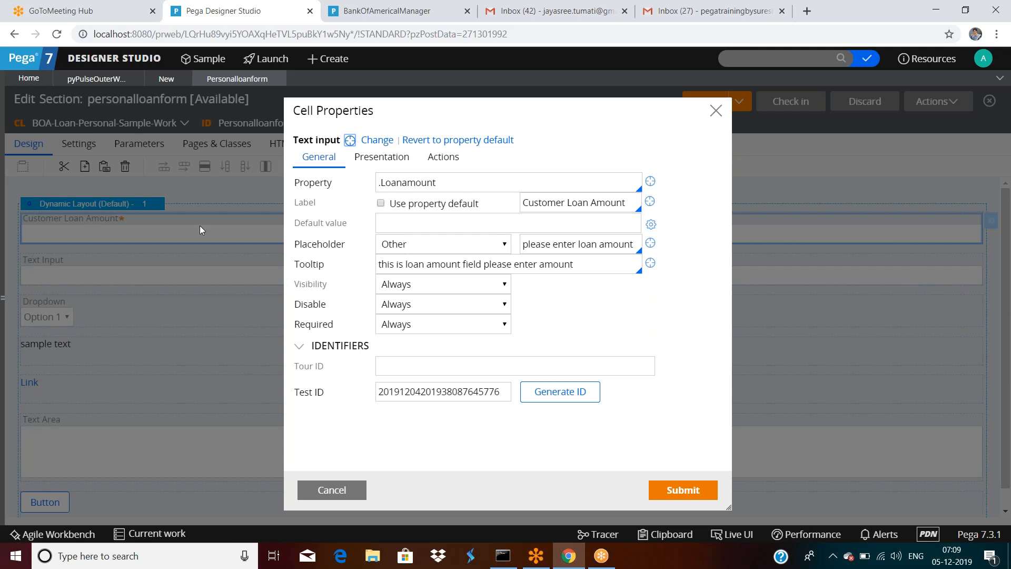
{"action": "left_click", "coordinate": [408, 327]}
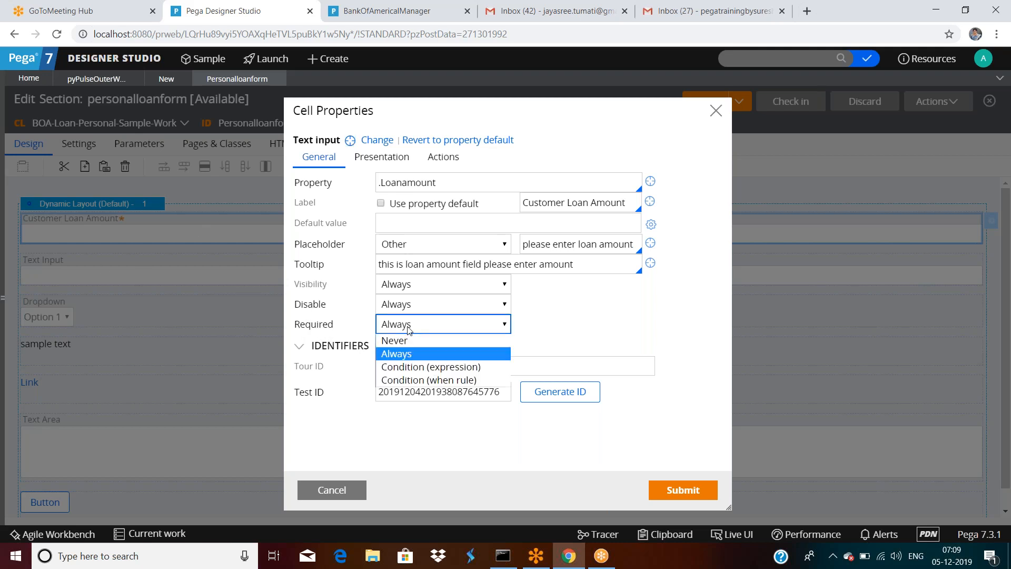
{"action": "left_click", "coordinate": [404, 354]}
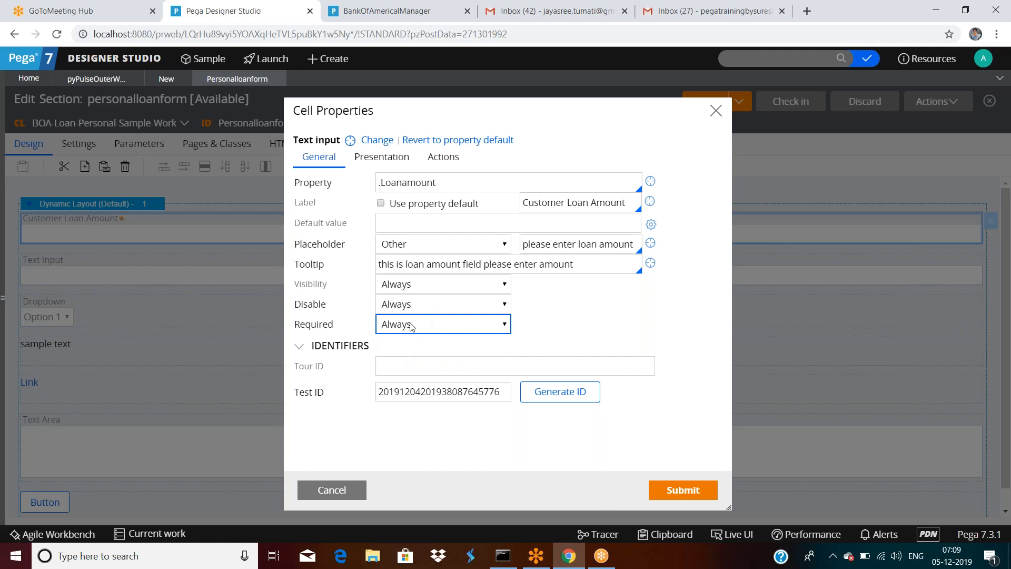
{"action": "left_click", "coordinate": [415, 365]}
{"action": "left_click_drag", "start_coordinate": [323, 395], "coordinate": [295, 400]}
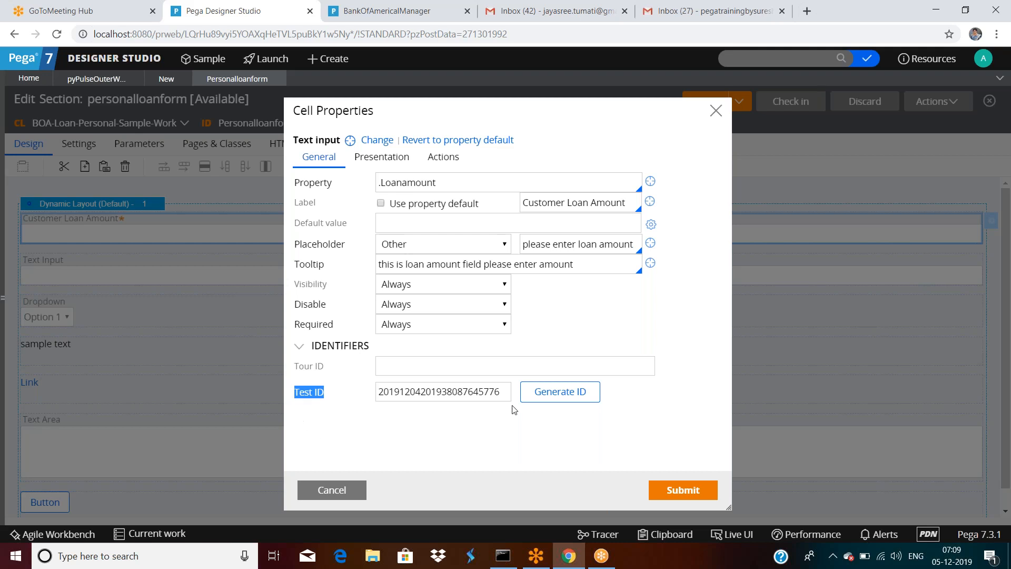
{"action": "double_click", "coordinate": [465, 395]}
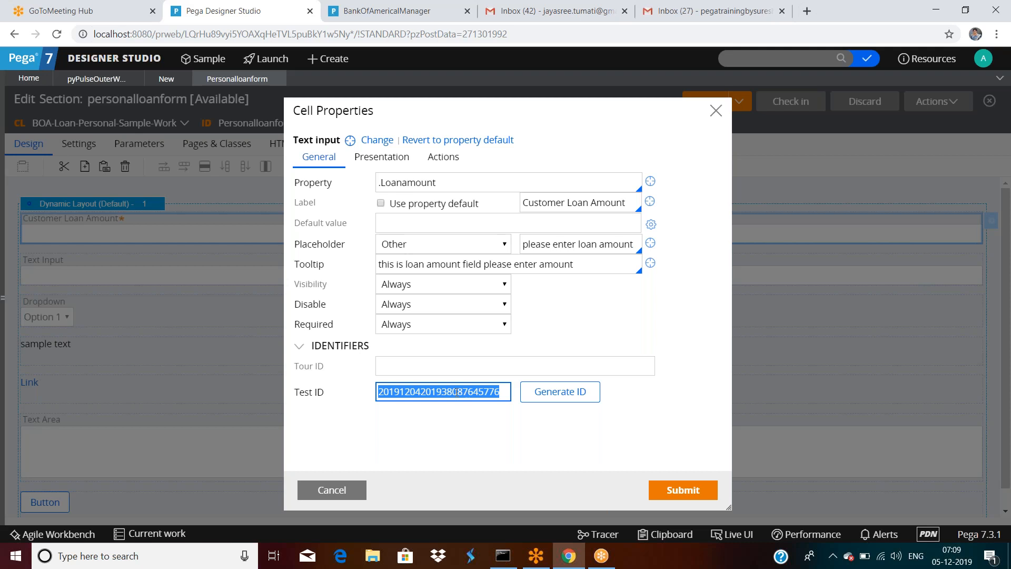
{"action": "left_click", "coordinate": [332, 489]}
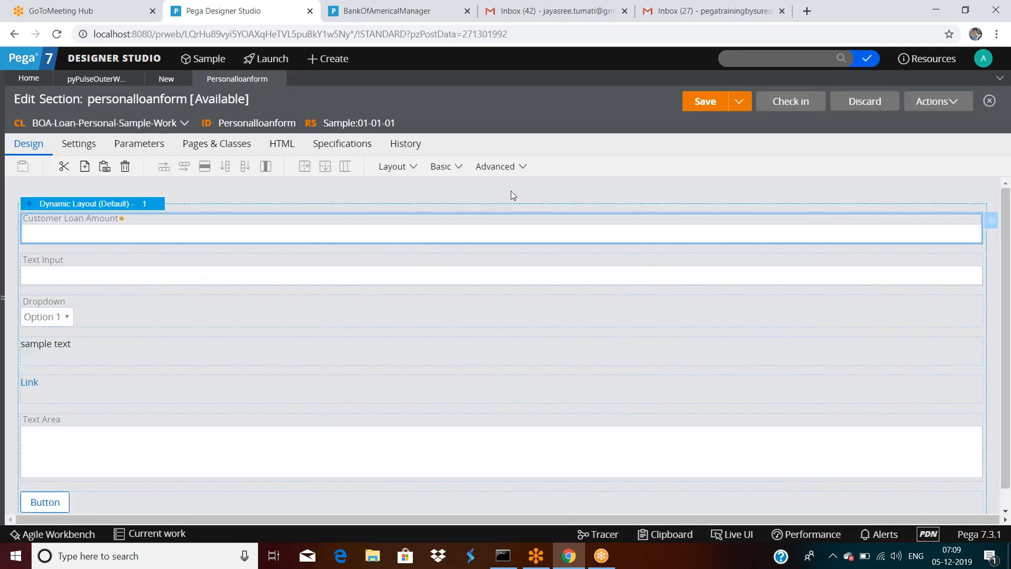
Step: Drag a Text Input from the Basic controls onto the layout above the sample text row
{"action": "scroll", "coordinate": [511, 191], "scroll_direction": "down", "scroll_amount": 2}
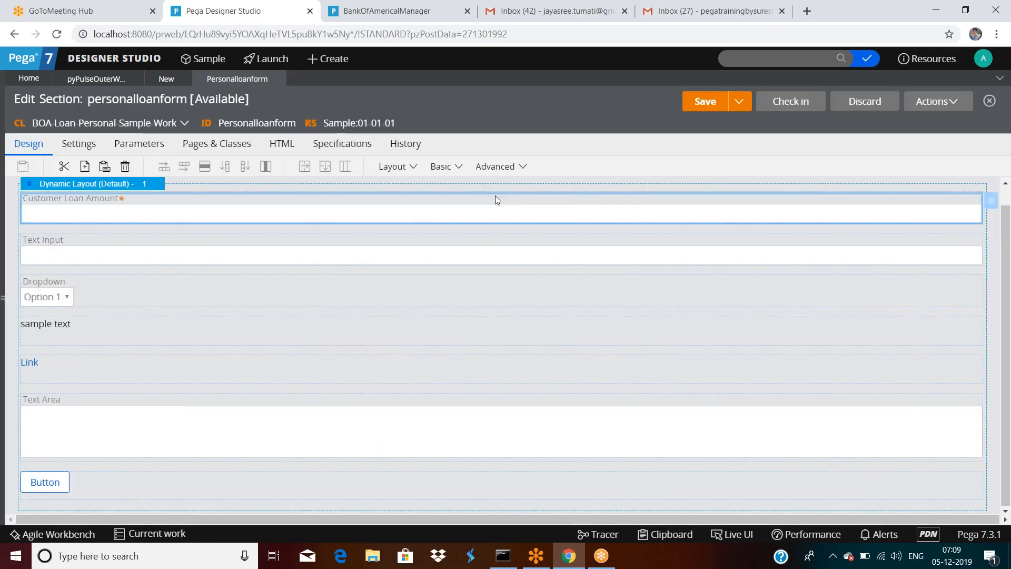
{"action": "left_click", "coordinate": [460, 168]}
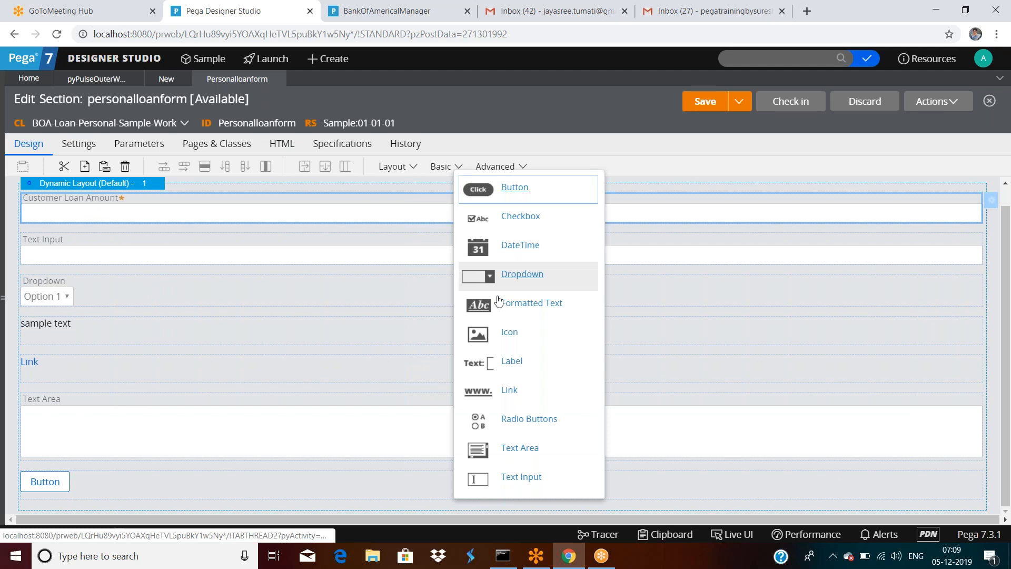
{"action": "scroll", "coordinate": [491, 320], "scroll_direction": "down", "scroll_amount": 1}
{"action": "mouse_move", "coordinate": [490, 321]}
{"action": "left_mouse_down"}
{"action": "mouse_move", "coordinate": [232, 435]}
{"action": "mouse_move", "coordinate": [90, 324]}
{"action": "left_mouse_up"}
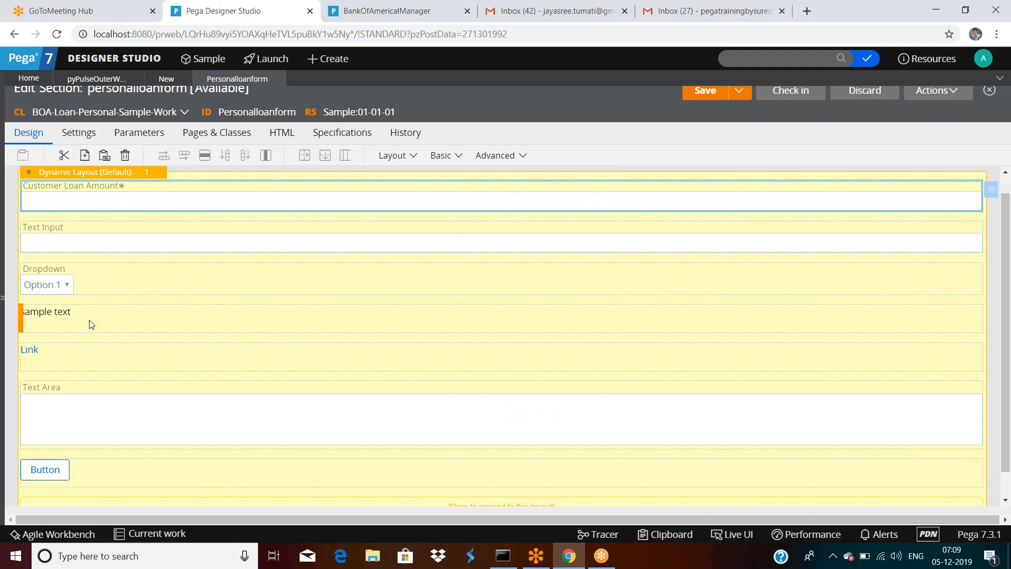
{"action": "left_click_drag", "start_coordinate": [91, 323], "coordinate": [89, 320]}
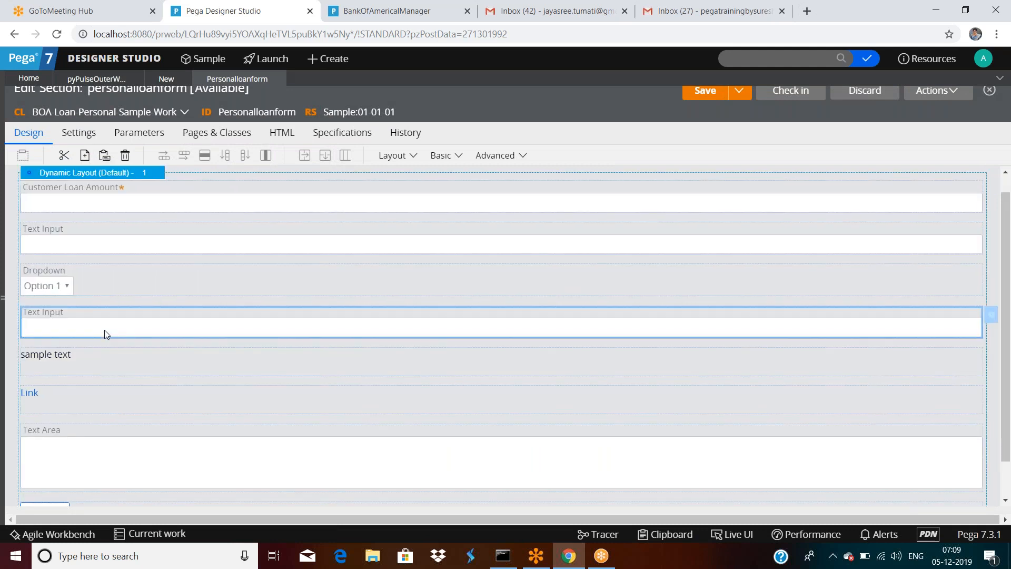
Step: Check the new Text Input's properties without changes and save the section
{"action": "double_click", "coordinate": [105, 333]}
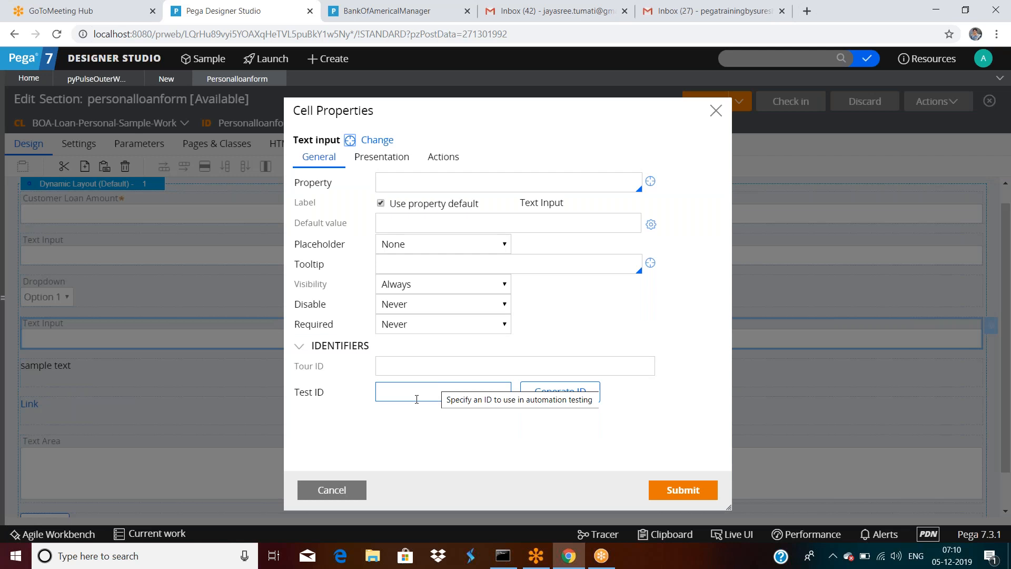
{"action": "left_click", "coordinate": [337, 490]}
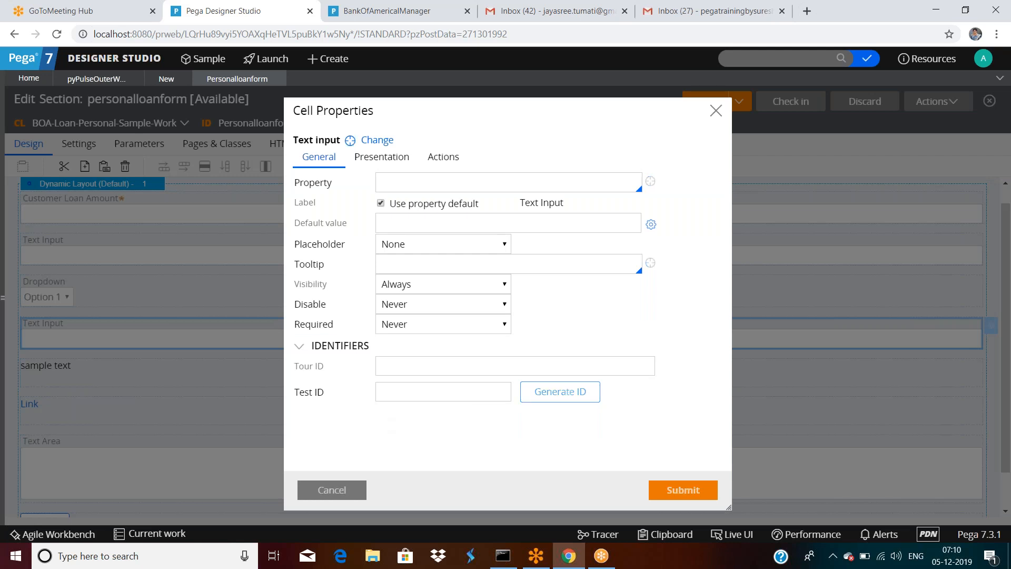
{"action": "left_click", "coordinate": [702, 104]}
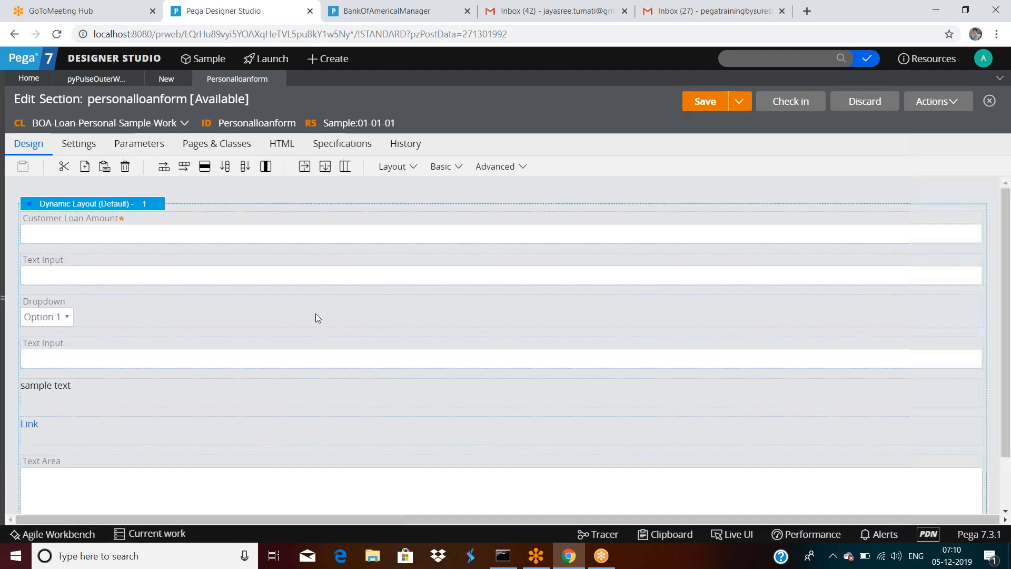
Step: Reopen the new Text Input's properties to inspect its Test ID, then open the current operator's profile record
{"action": "scroll", "coordinate": [218, 333], "scroll_direction": "down", "scroll_amount": 1}
{"action": "left_click", "coordinate": [112, 296]}
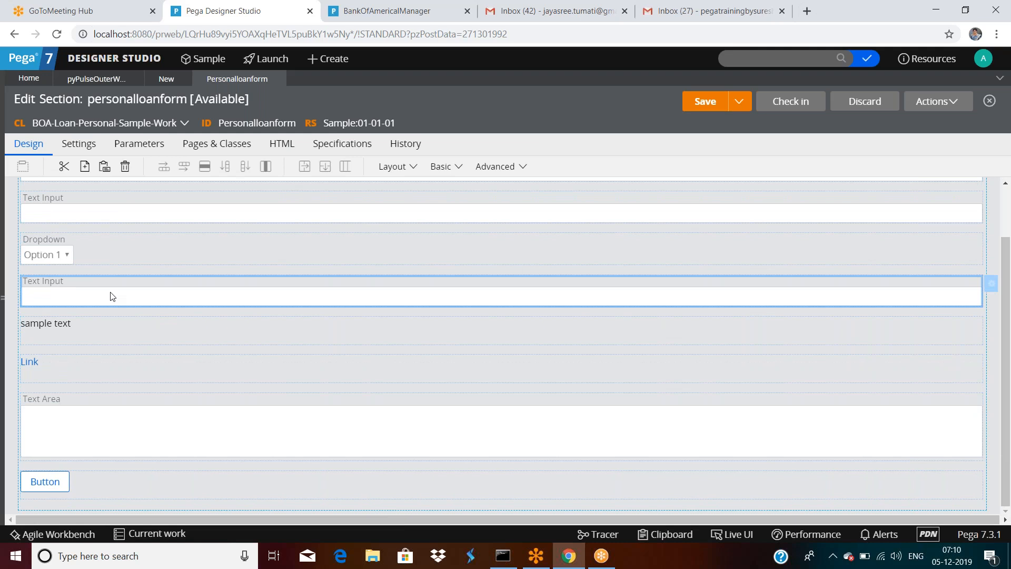
{"action": "double_click", "coordinate": [112, 296]}
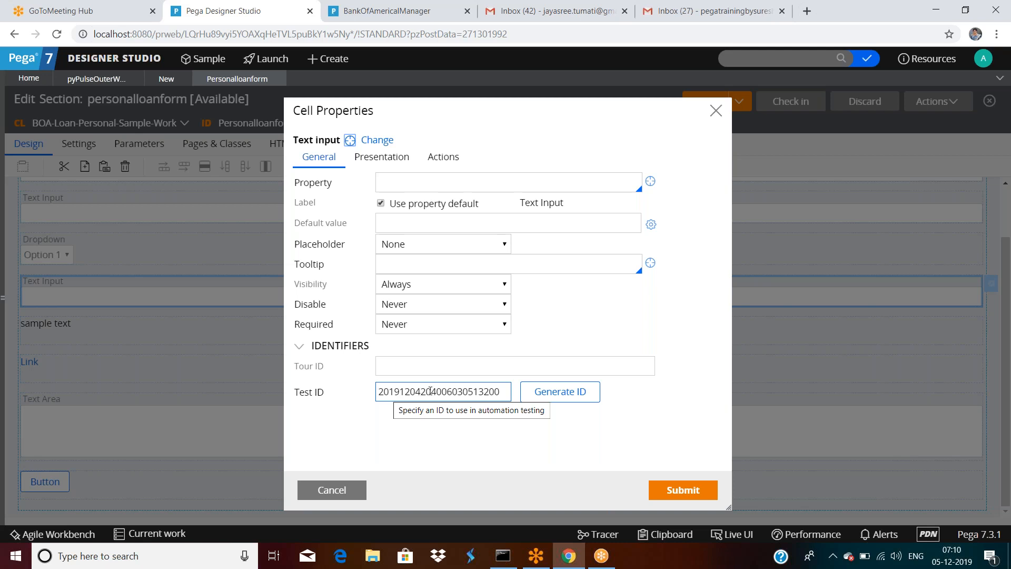
{"action": "left_click_drag", "start_coordinate": [421, 391], "coordinate": [446, 390]}
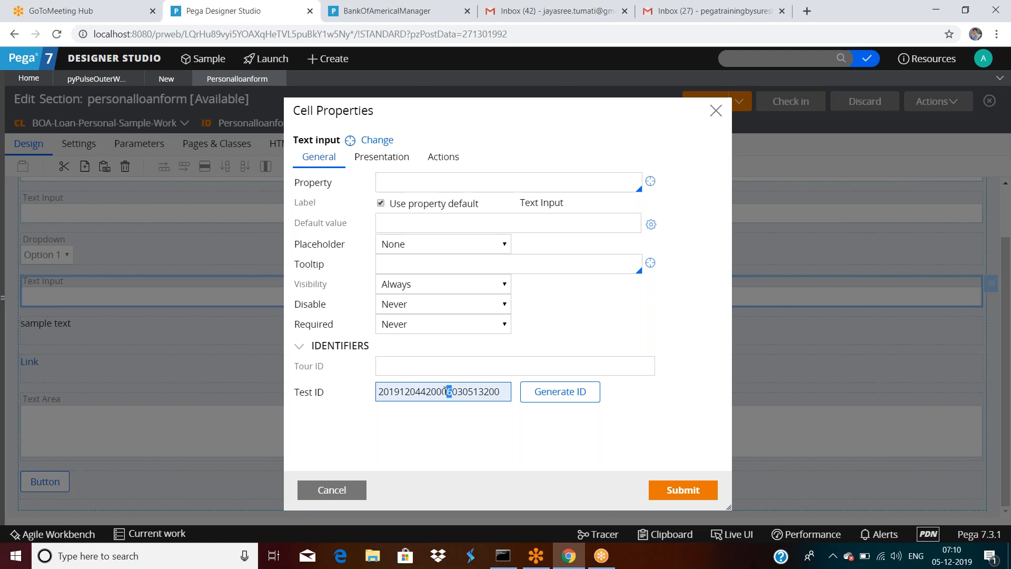
{"action": "left_click", "coordinate": [989, 58]}
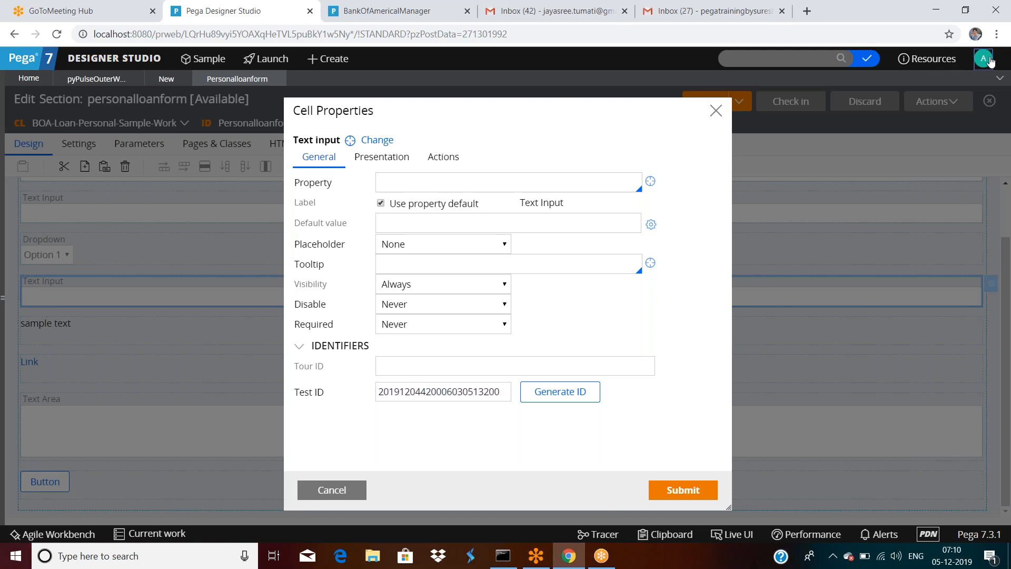
{"action": "left_click", "coordinate": [940, 113]}
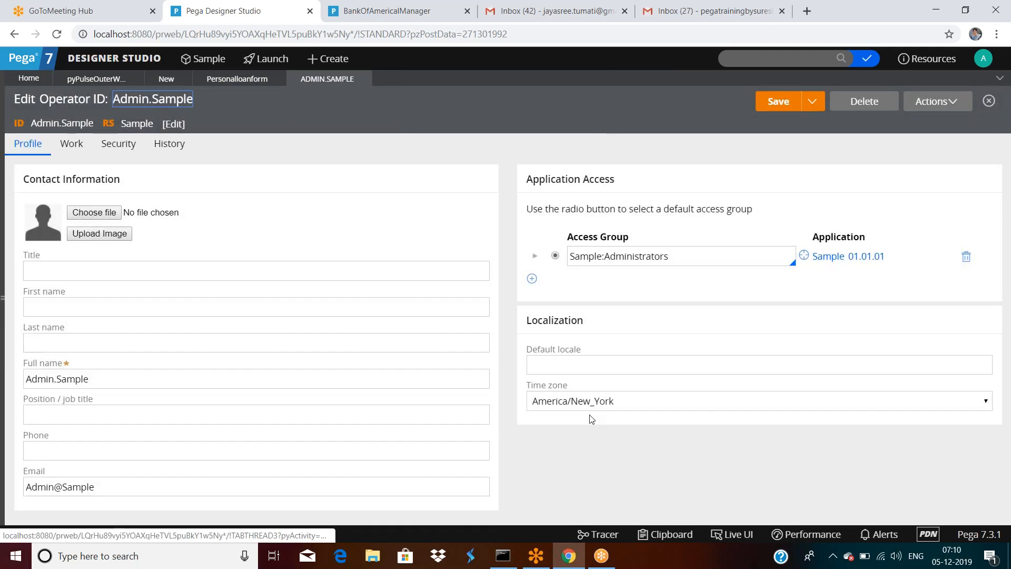
Step: Google 'new york time now' (8:40 pm Eastern), then return to Designer Studio
{"action": "left_click", "coordinate": [104, 14]}
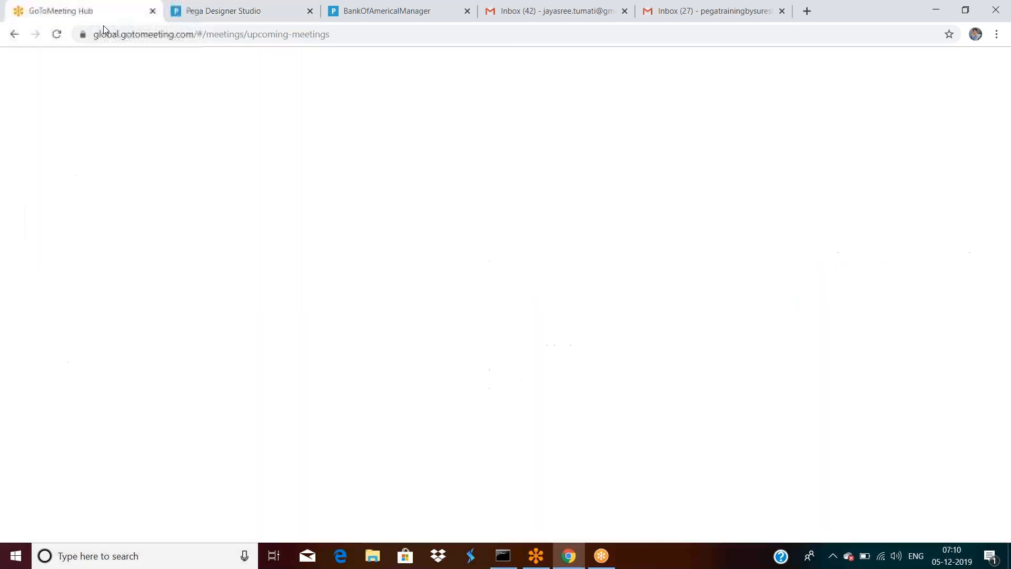
{"action": "left_click", "coordinate": [103, 31]}
{"action": "type", "text": "newyo"}
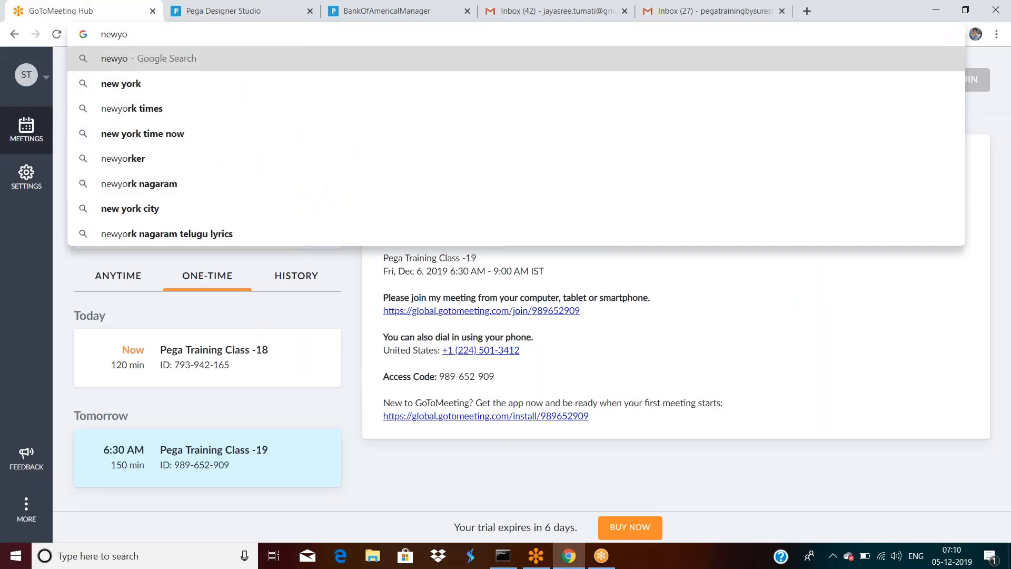
{"action": "left_click", "coordinate": [169, 137]}
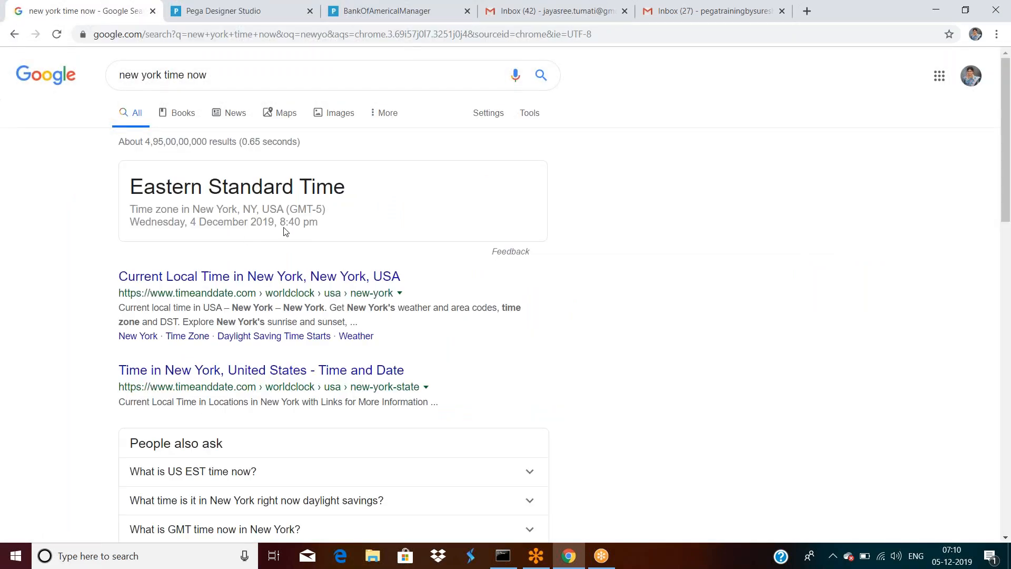
{"action": "left_click", "coordinate": [349, 14]}
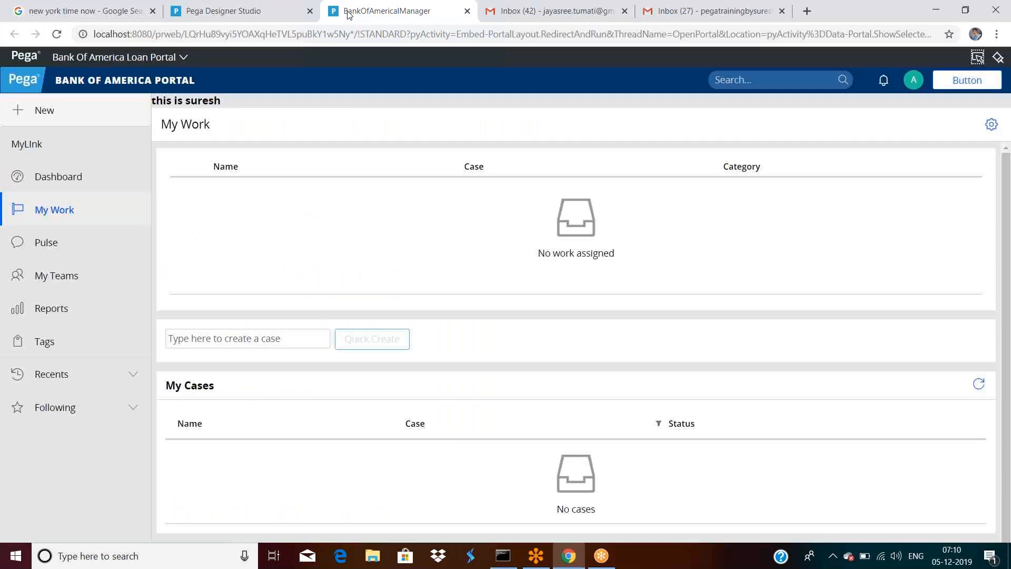
{"action": "left_click", "coordinate": [227, 10]}
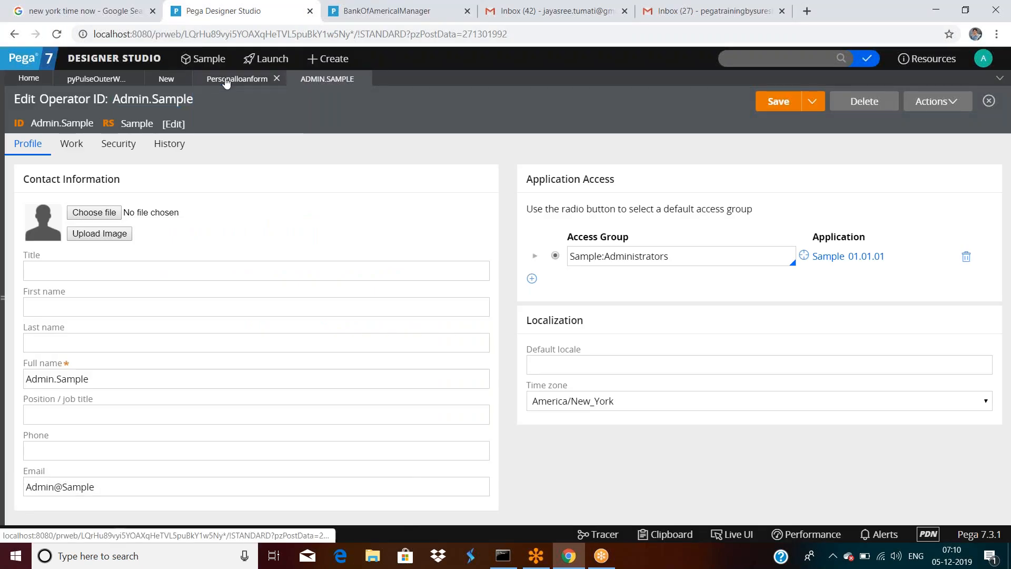
Step: Reopen the personalloanform section and generate a new Test ID for the text input
{"action": "left_click", "coordinate": [227, 82]}
{"action": "left_click", "coordinate": [424, 393]}
{"action": "double_click", "coordinate": [424, 393]}
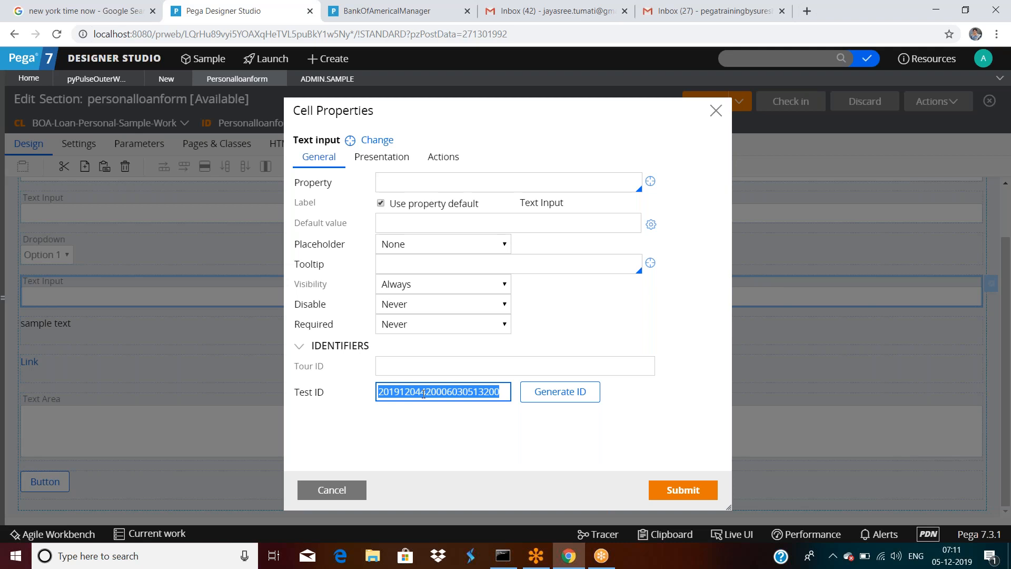
{"action": "left_click", "coordinate": [570, 398]}
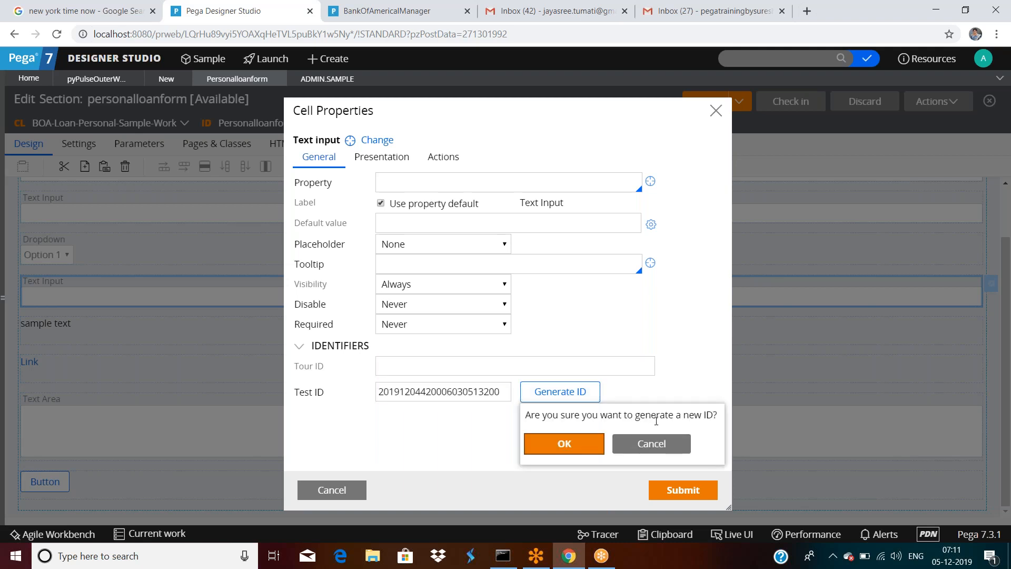
{"action": "left_click", "coordinate": [563, 444]}
{"action": "left_click", "coordinate": [420, 399]}
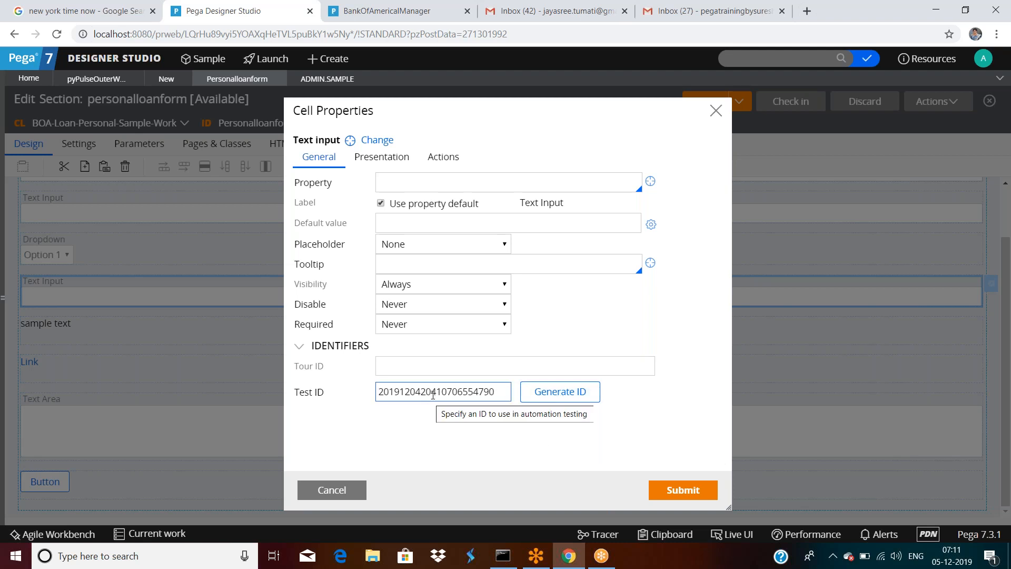
{"action": "left_click", "coordinate": [564, 397]}
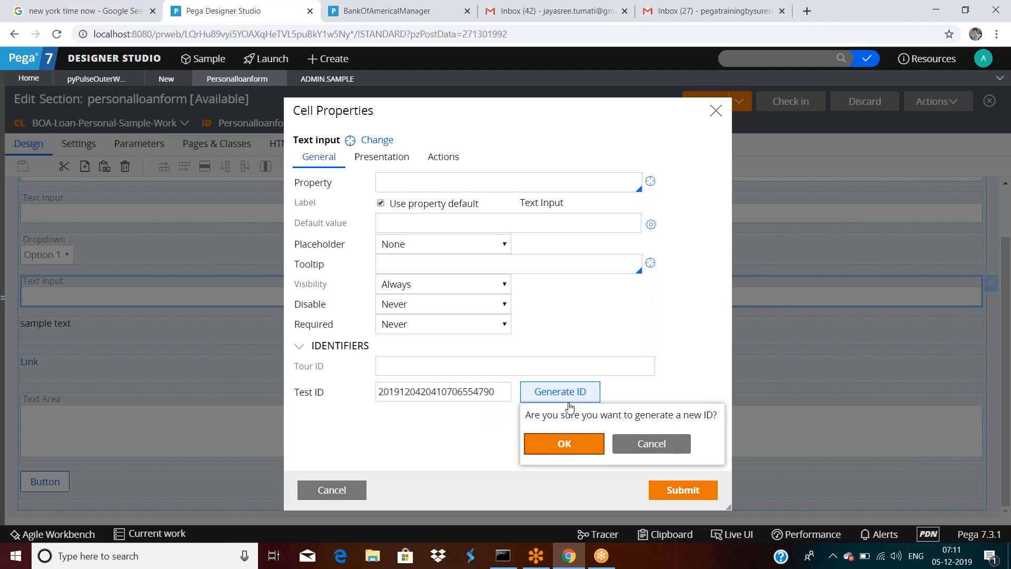
{"action": "left_click", "coordinate": [562, 447]}
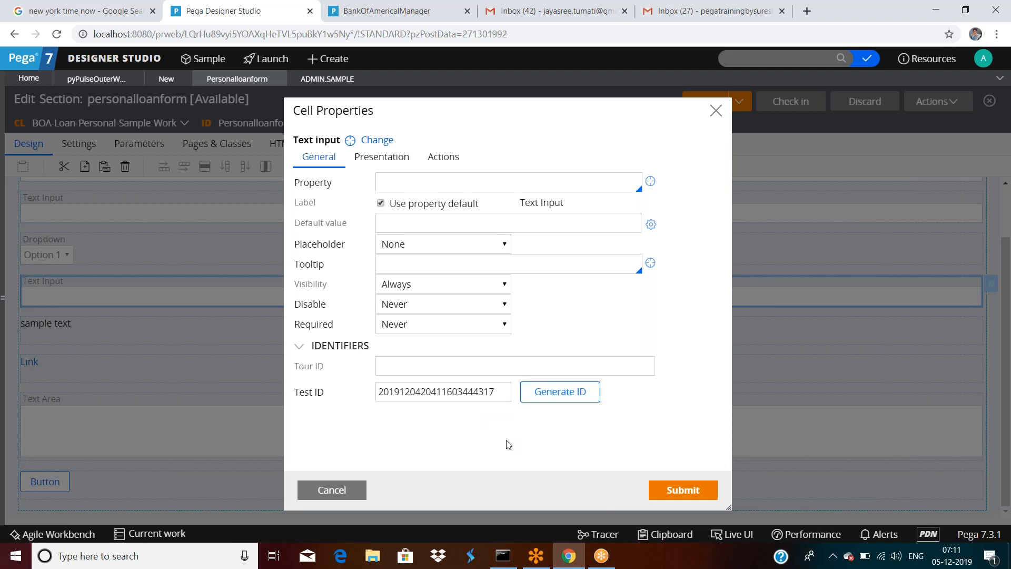
{"action": "left_click", "coordinate": [558, 396]}
{"action": "left_click", "coordinate": [572, 441]}
{"action": "left_click", "coordinate": [561, 397]}
{"action": "left_click", "coordinate": [562, 443]}
{"action": "left_click", "coordinate": [551, 394]}
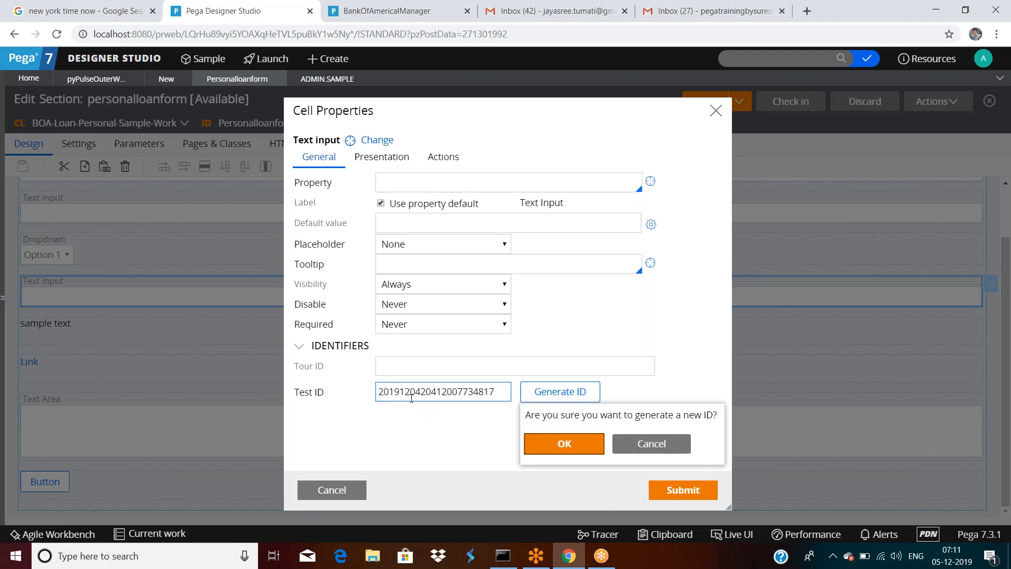
{"action": "left_click", "coordinate": [559, 444]}
Step: Check the Tour ID and Test ID field help, then reselect the Test ID value
{"action": "left_click", "coordinate": [404, 366]}
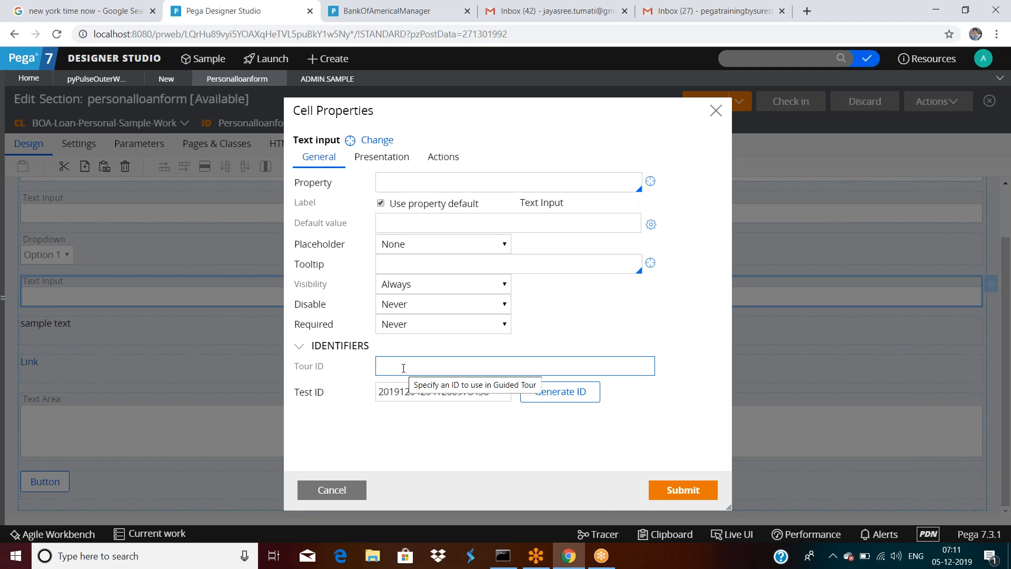
{"action": "left_click", "coordinate": [491, 397]}
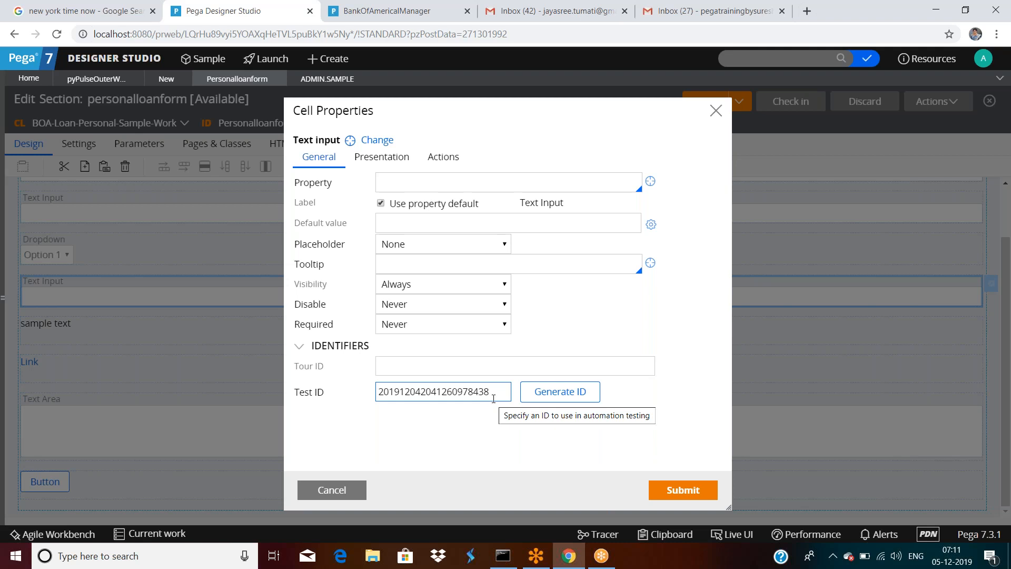
{"action": "left_click", "coordinate": [463, 411]}
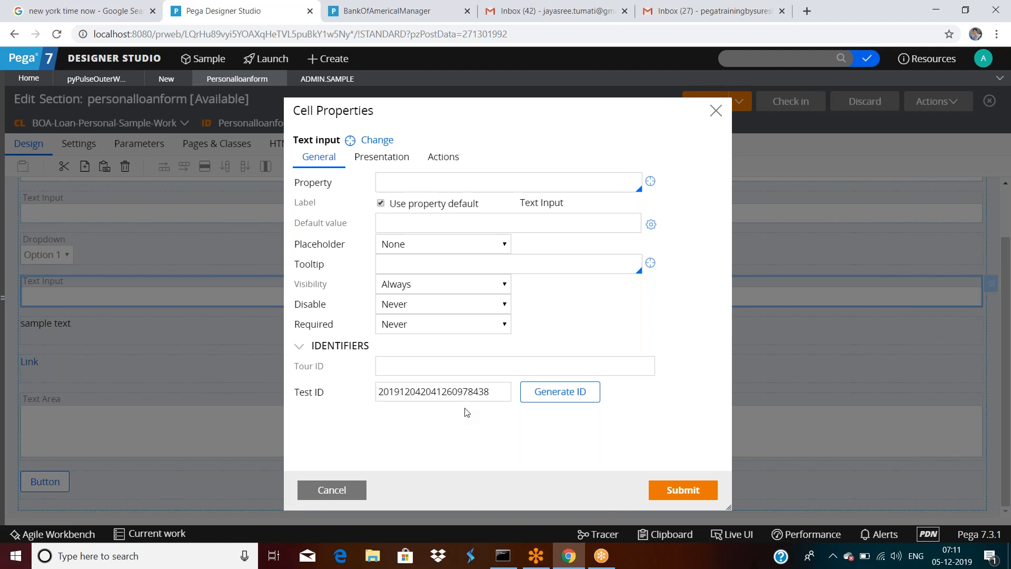
{"action": "left_click", "coordinate": [464, 184]}
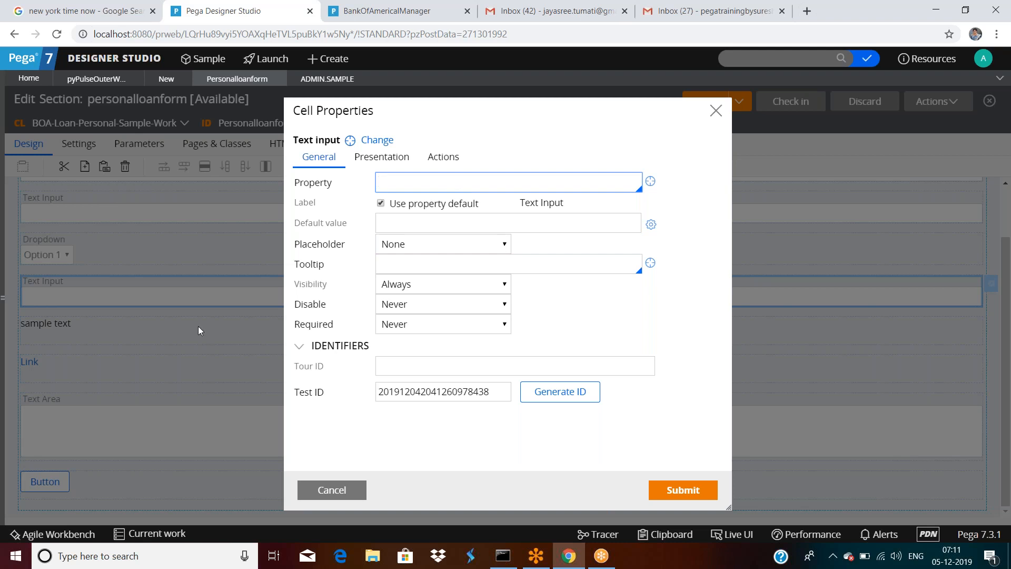
{"action": "double_click", "coordinate": [423, 391]}
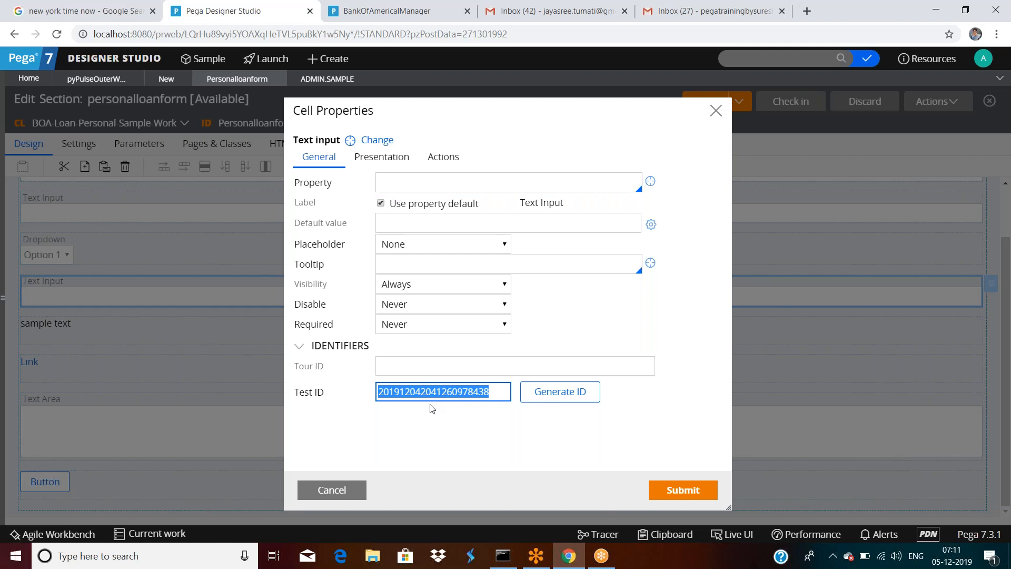
{"action": "left_click_drag", "start_coordinate": [324, 392], "coordinate": [301, 392]}
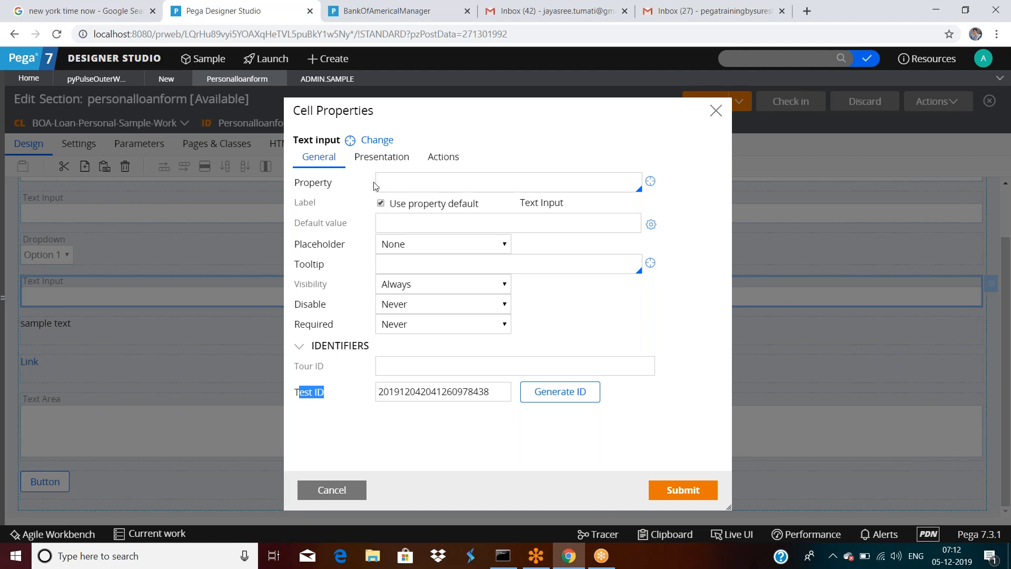
Step: Review the text input's Presentation settings and its Actions tab
{"action": "left_click", "coordinate": [385, 159]}
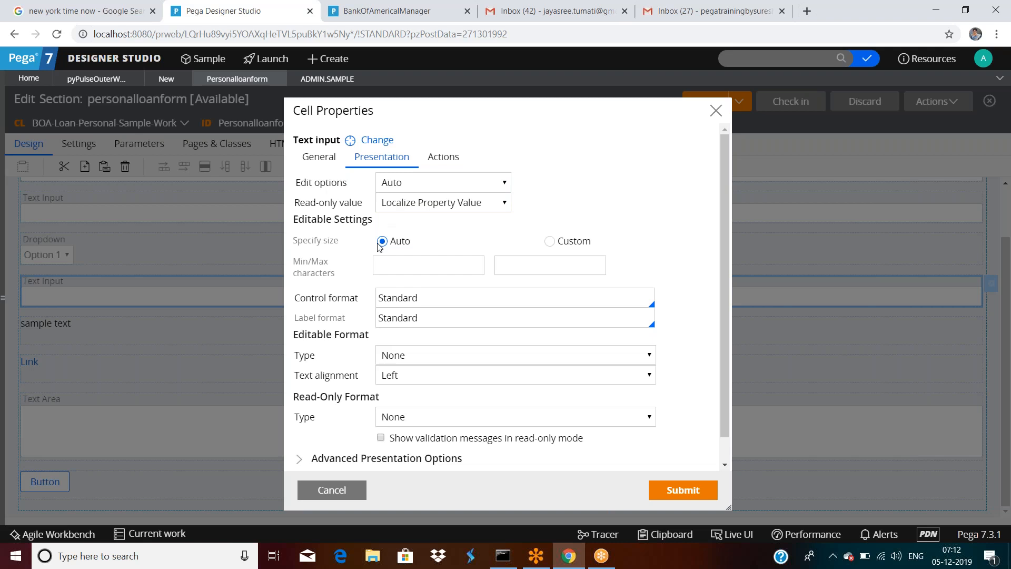
{"action": "scroll", "coordinate": [381, 247], "scroll_direction": "down", "scroll_amount": 1}
{"action": "scroll", "coordinate": [351, 414], "scroll_direction": "down", "scroll_amount": 1}
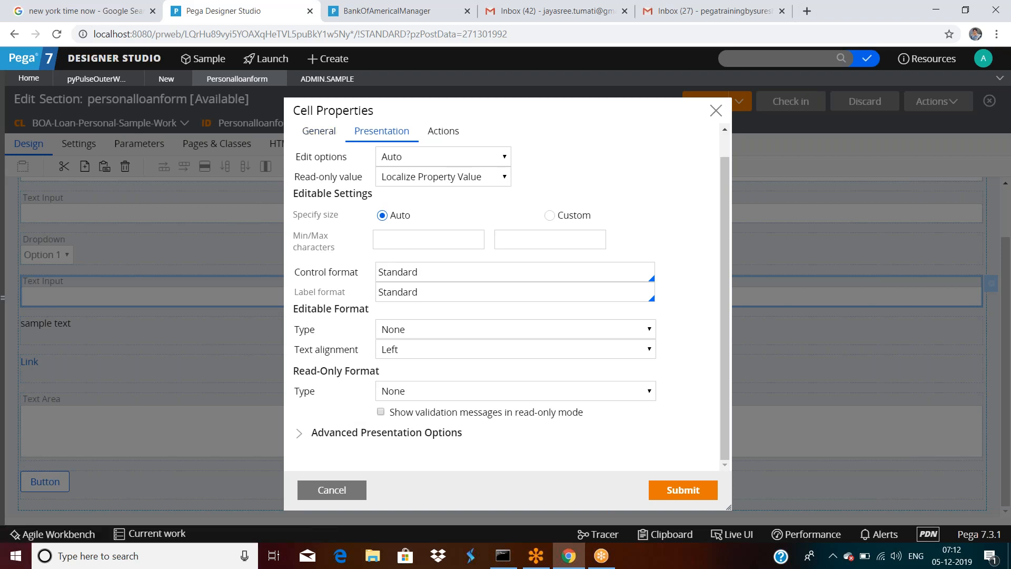
{"action": "left_click", "coordinate": [436, 136]}
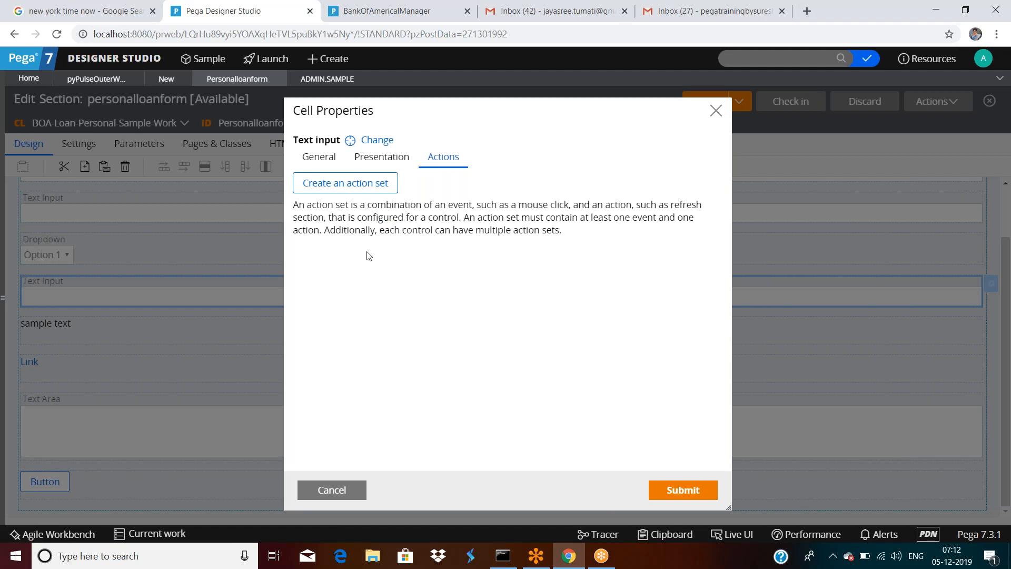
Step: Cancel the Test ID edits and reopen the Text Input cell at its Actions tab
{"action": "left_click", "coordinate": [337, 490]}
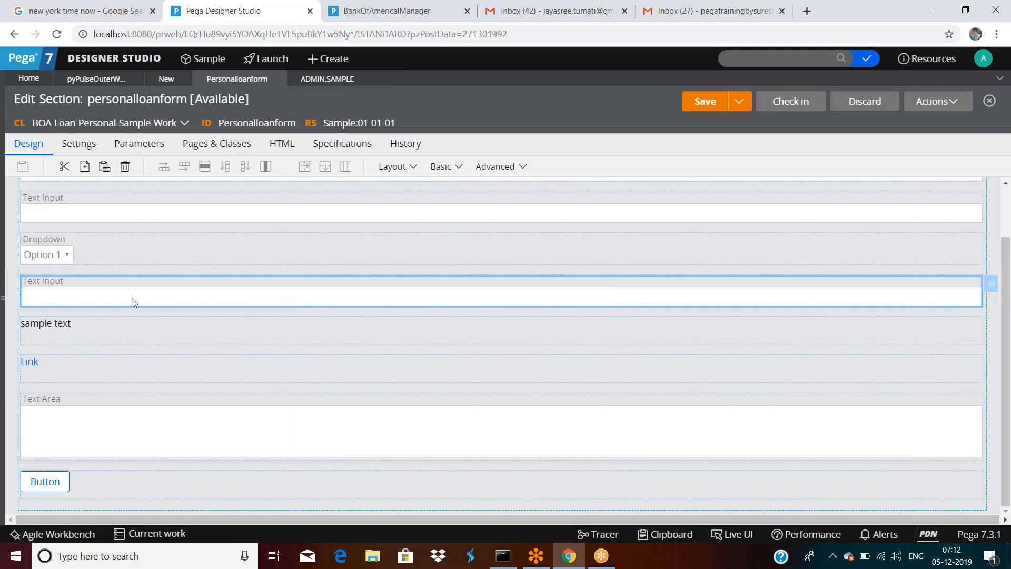
{"action": "double_click", "coordinate": [167, 292]}
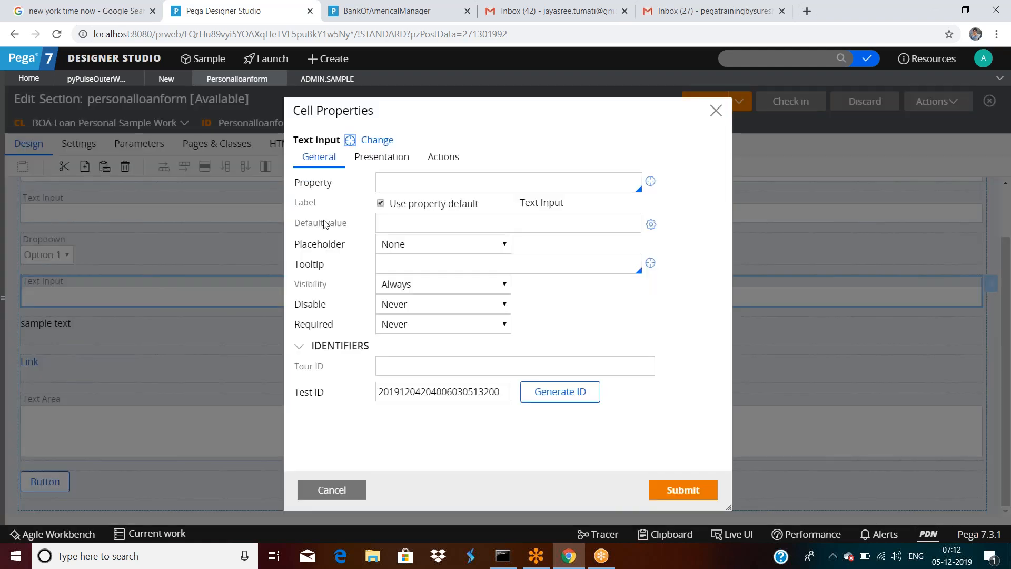
{"action": "left_click", "coordinate": [443, 156]}
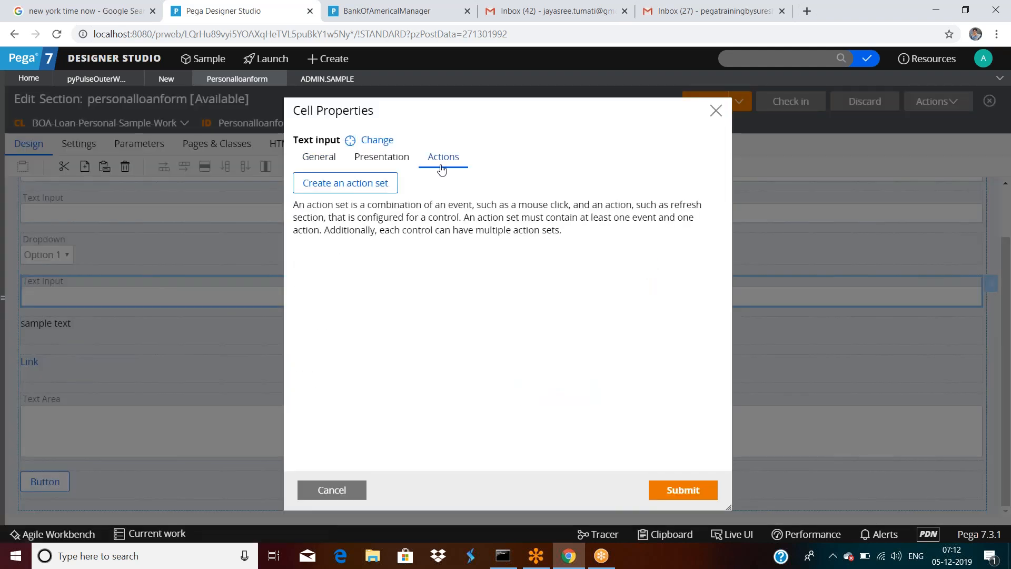
Step: Create Action set 1 with a Click event triggering Post value, and submit
{"action": "left_click", "coordinate": [326, 188]}
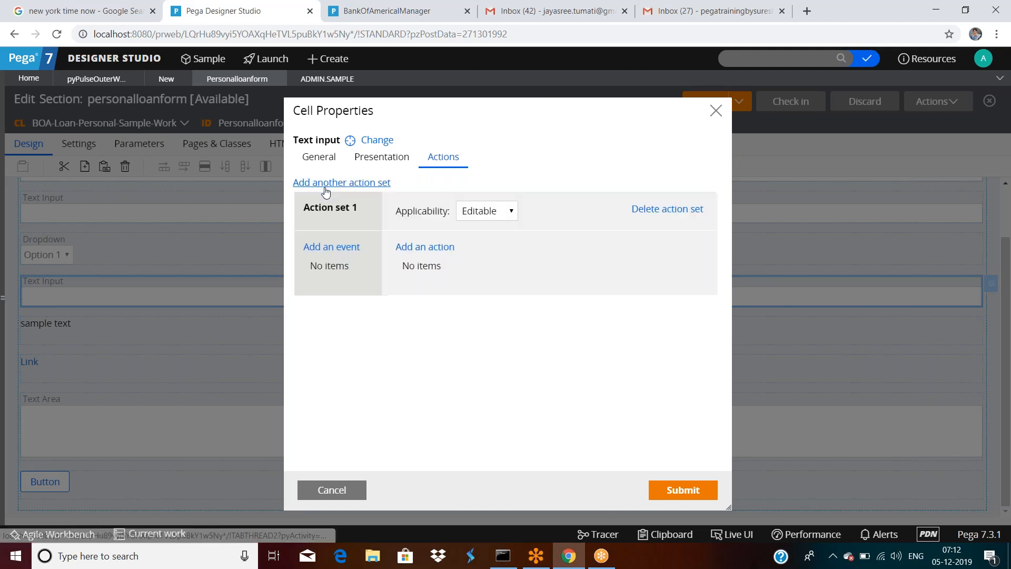
{"action": "left_click", "coordinate": [335, 251]}
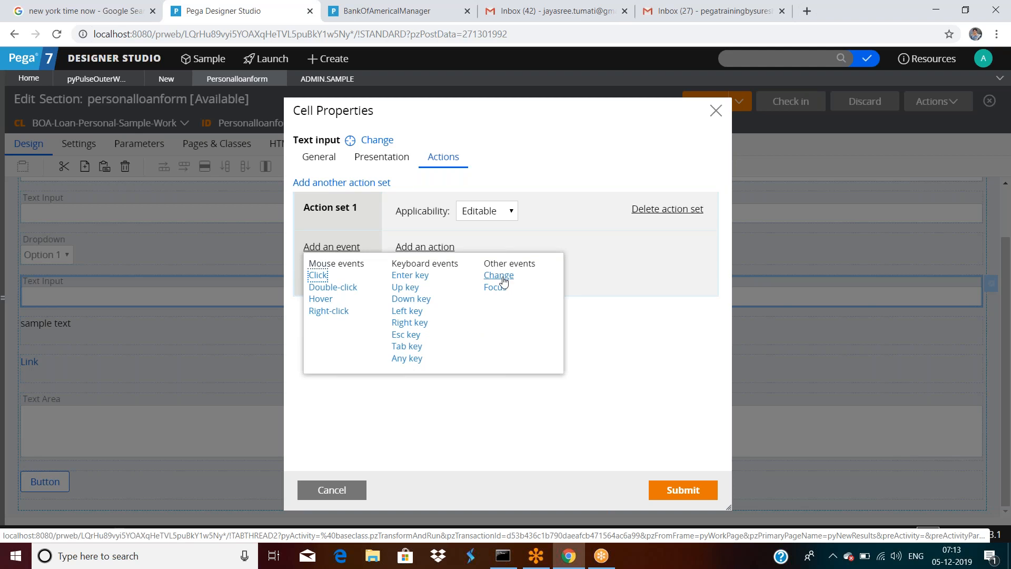
{"action": "left_click", "coordinate": [318, 275]}
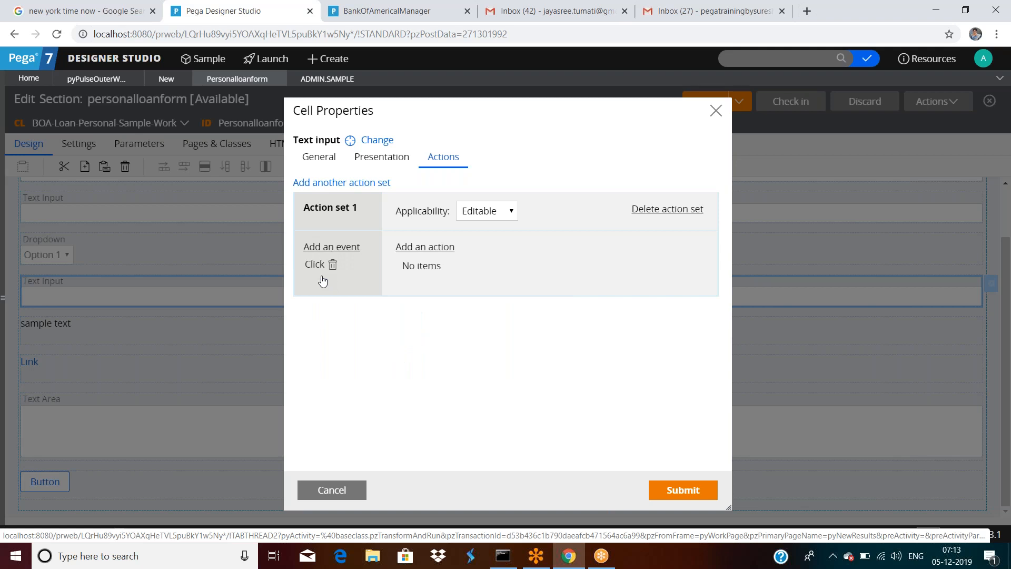
{"action": "left_click", "coordinate": [429, 248]}
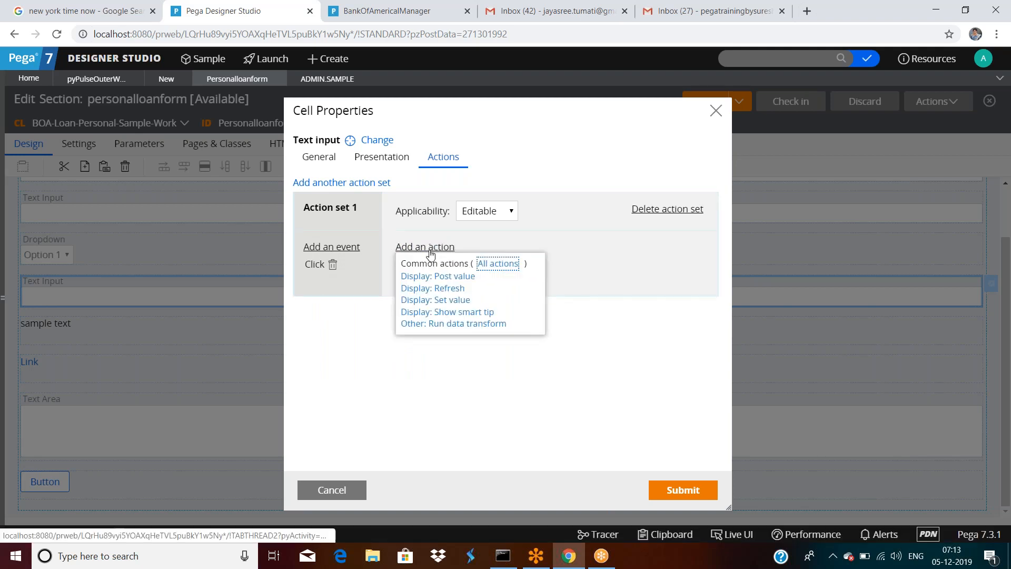
{"action": "left_click", "coordinate": [460, 279]}
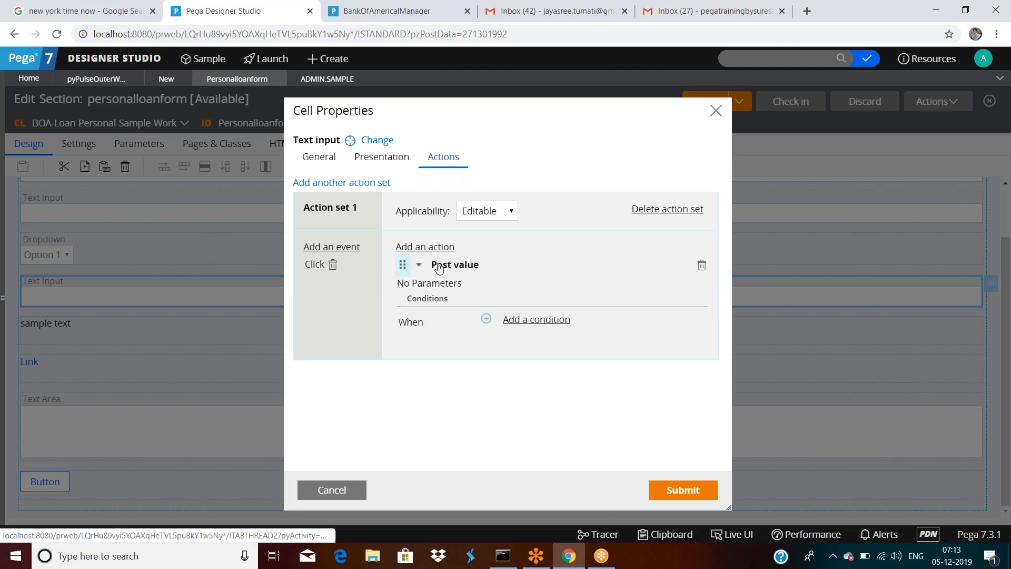
{"action": "left_click", "coordinate": [679, 490]}
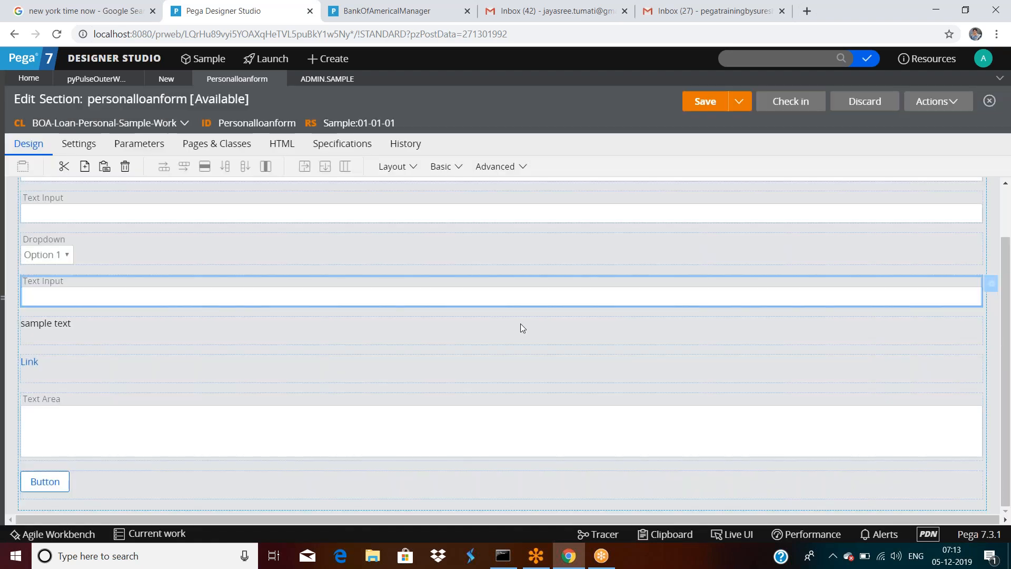
{"action": "left_click", "coordinate": [700, 105]}
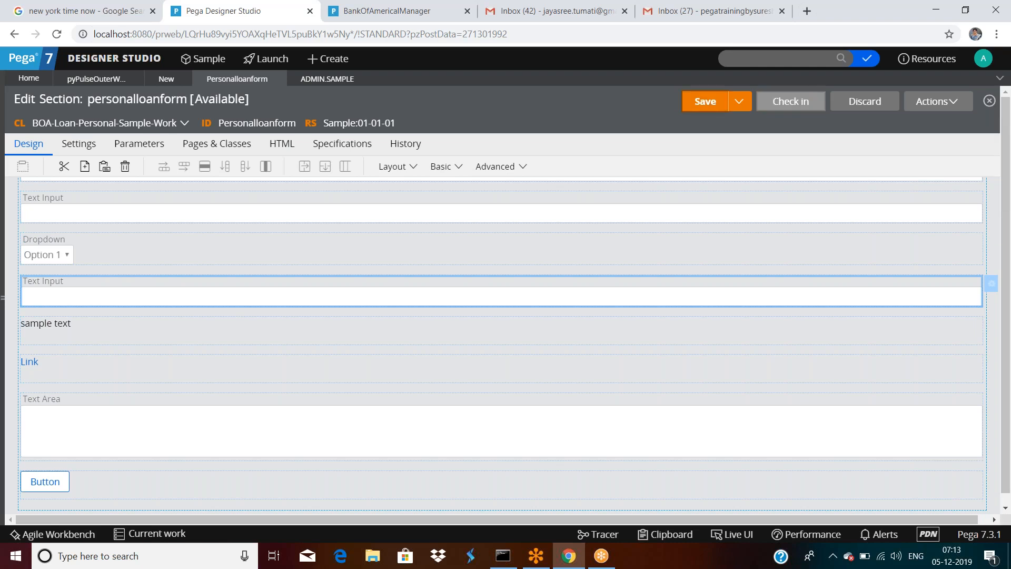
{"action": "left_click", "coordinate": [937, 102]}
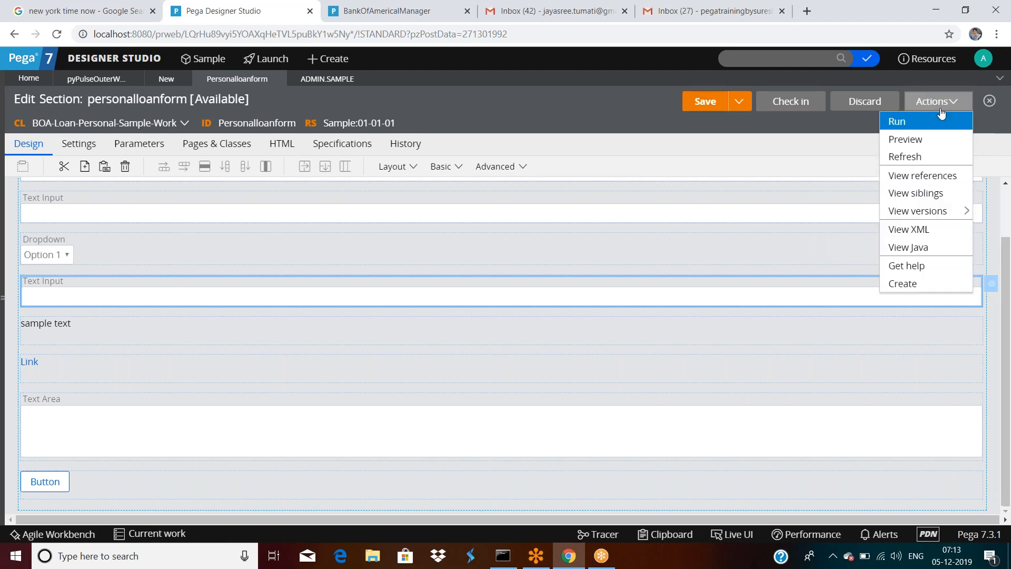
{"action": "left_click", "coordinate": [909, 124]}
{"action": "left_click", "coordinate": [202, 309]}
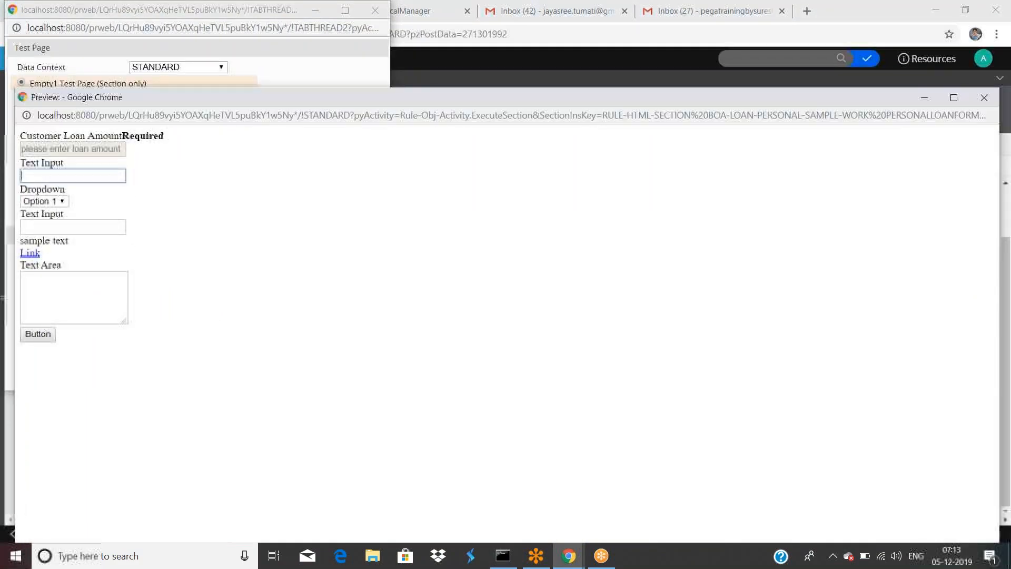
{"action": "left_click", "coordinate": [984, 98]}
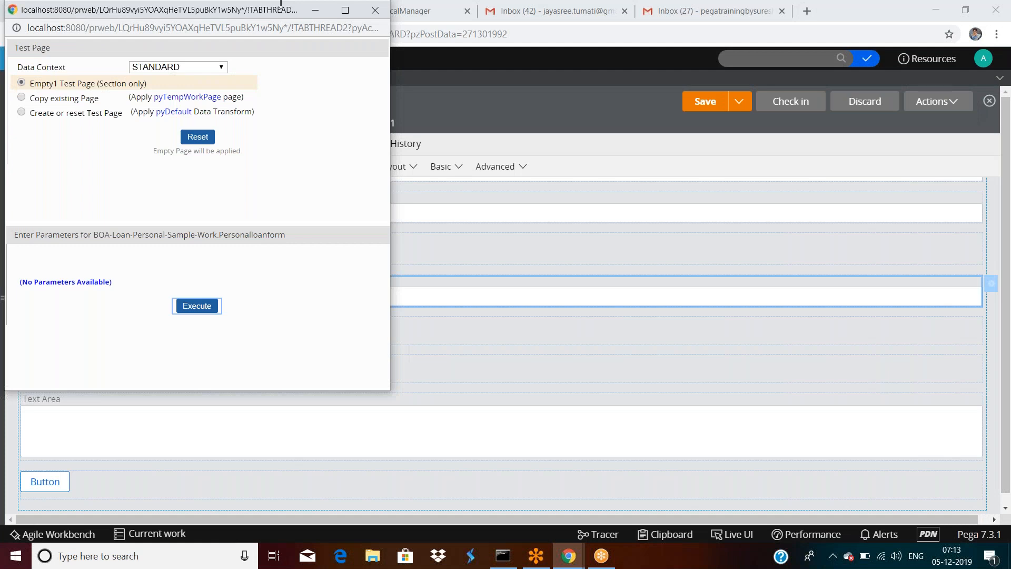
{"action": "left_click", "coordinate": [375, 10]}
{"action": "scroll", "coordinate": [153, 247], "scroll_direction": "up", "scroll_amount": 2}
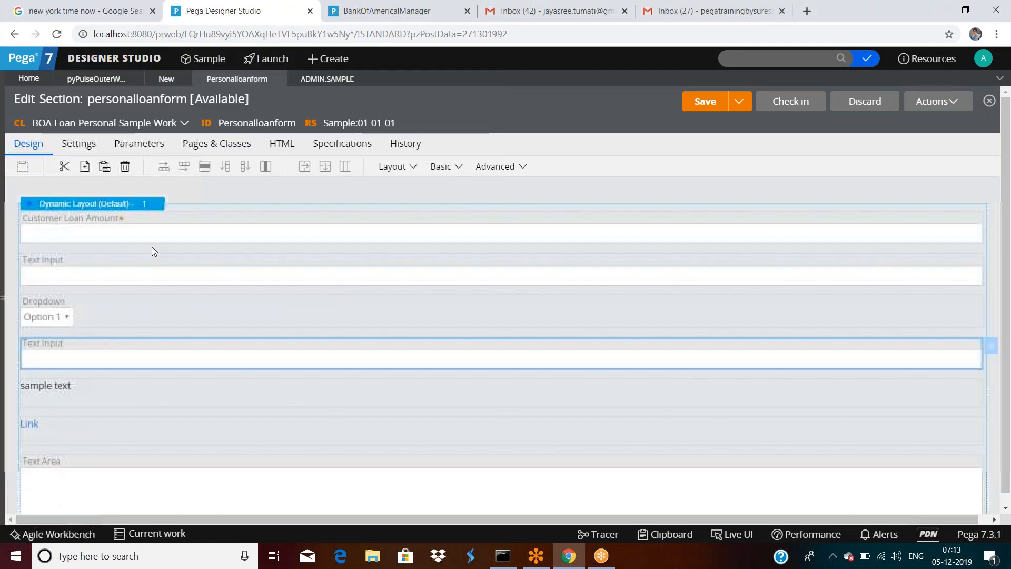
Step: Check the Customer Loan Amount field, then open the lower Text Input's General properties
{"action": "left_click", "coordinate": [121, 237]}
{"action": "double_click", "coordinate": [121, 237]}
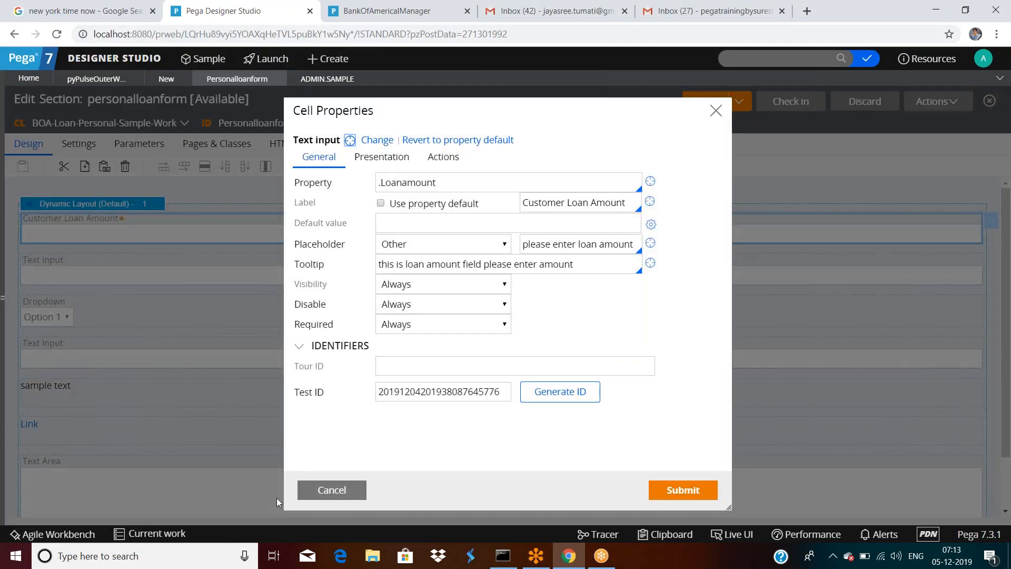
{"action": "left_click", "coordinate": [321, 490]}
{"action": "left_click", "coordinate": [147, 360]}
{"action": "double_click", "coordinate": [147, 359]}
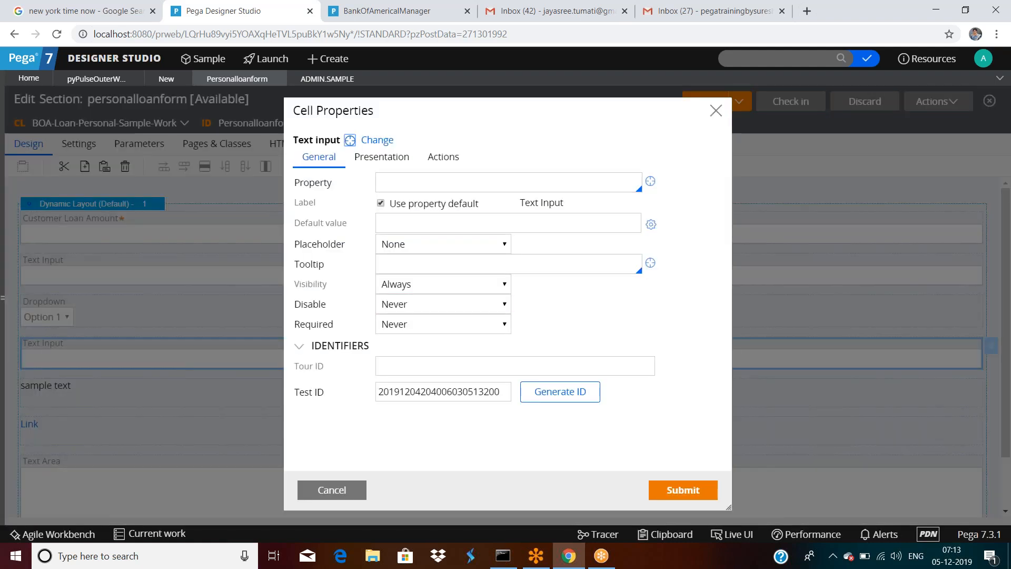
{"action": "left_click", "coordinate": [450, 169]}
{"action": "left_click", "coordinate": [319, 157]}
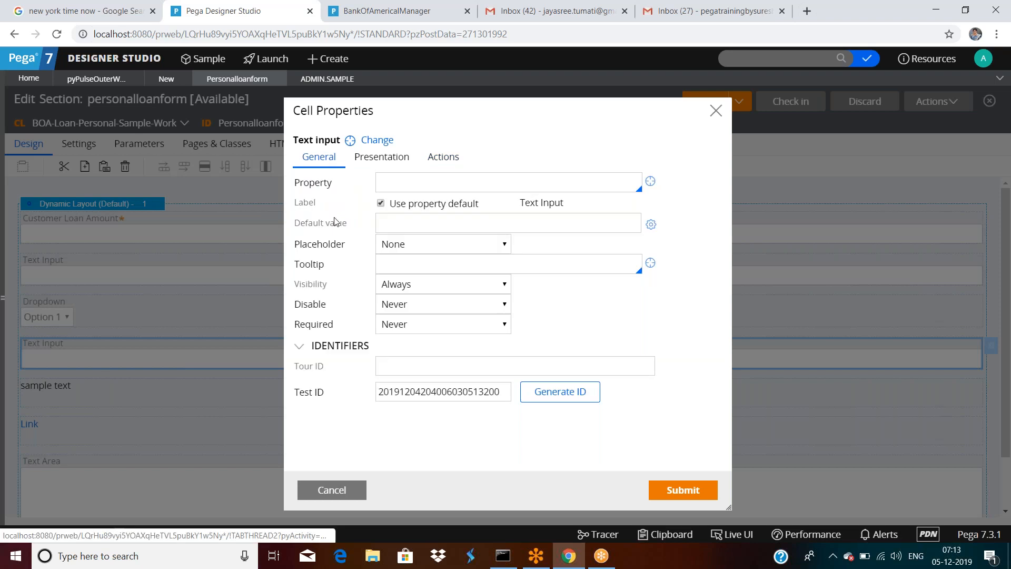
Step: Set the lower text input's property to .Customeremail and save the section
{"action": "left_click", "coordinate": [442, 183]}
{"action": "type", "text": ".c"}
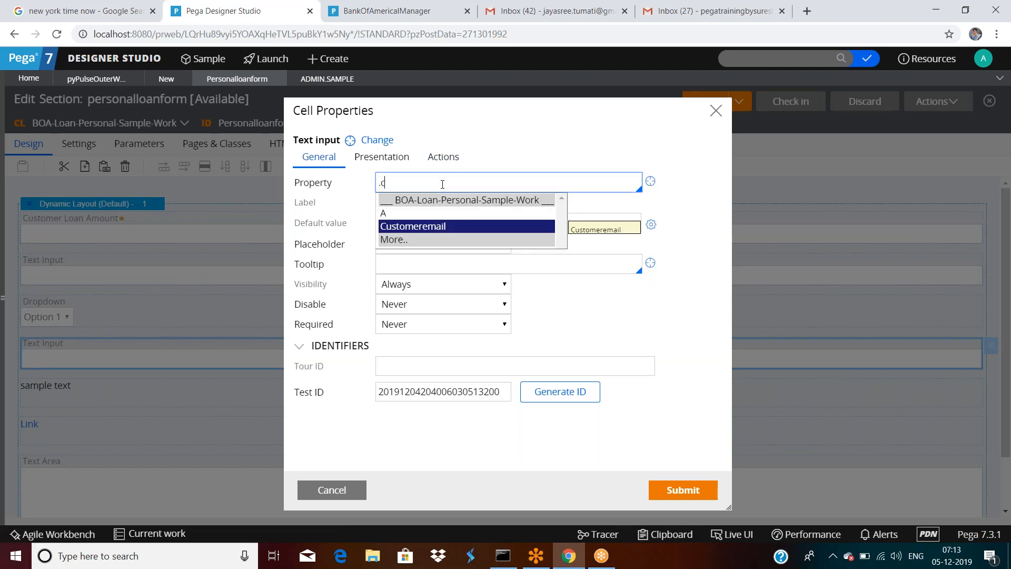
{"action": "left_click", "coordinate": [431, 226]}
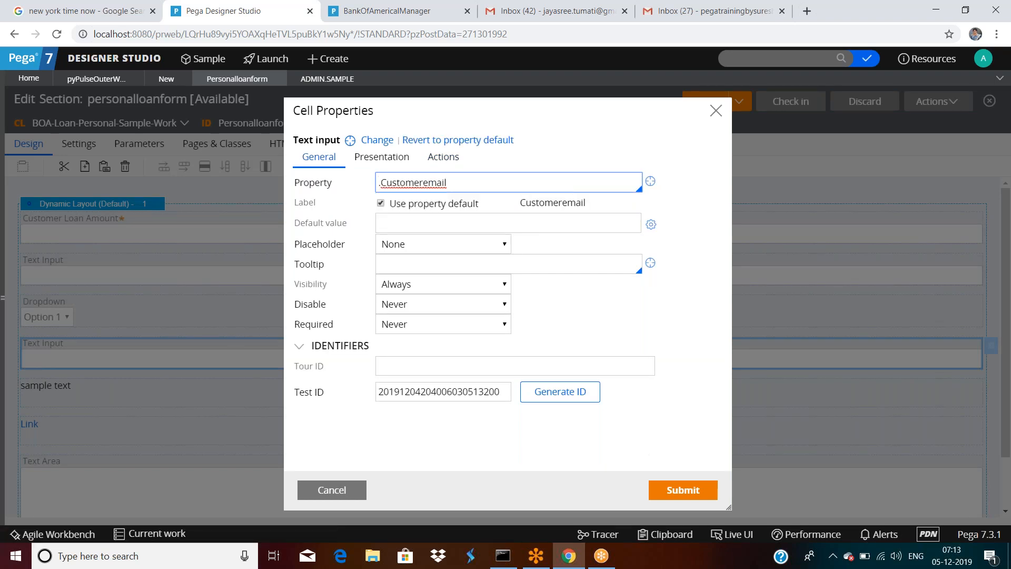
{"action": "left_click", "coordinate": [683, 490]}
{"action": "left_click", "coordinate": [709, 101]}
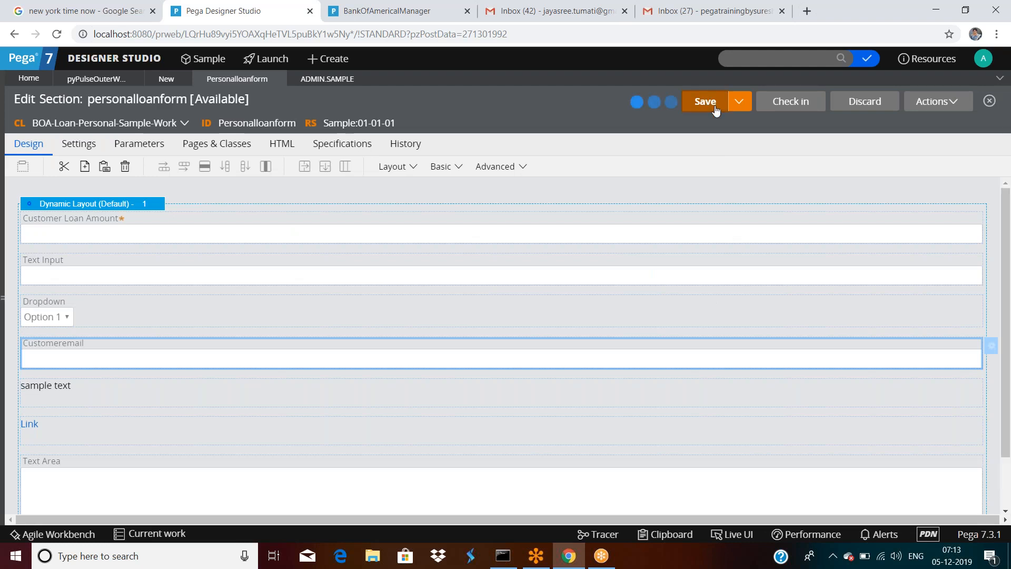
{"action": "left_click", "coordinate": [936, 102]}
{"action": "left_click", "coordinate": [901, 121]}
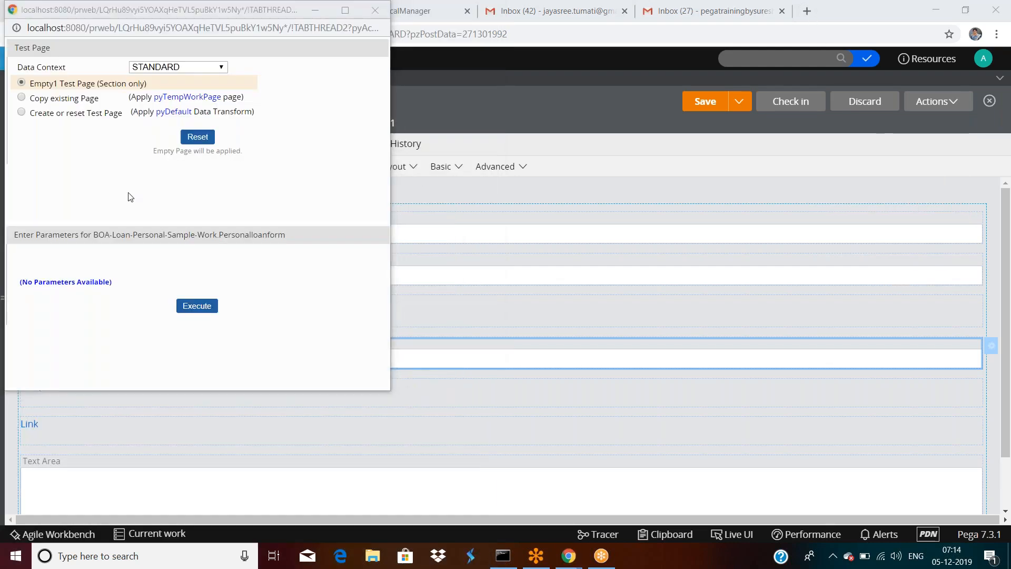
{"action": "left_click", "coordinate": [197, 305]}
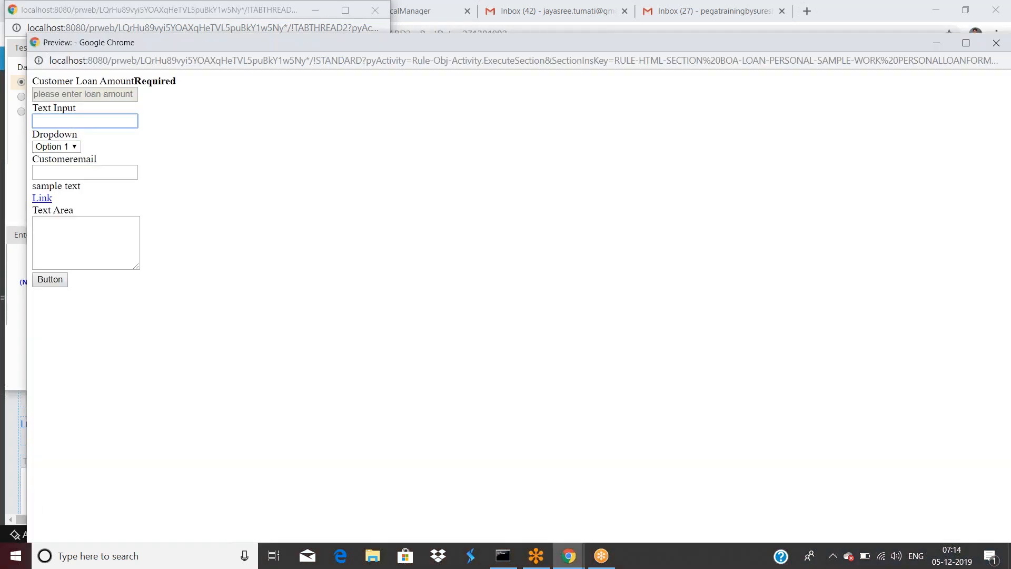
{"action": "left_click", "coordinate": [85, 172]}
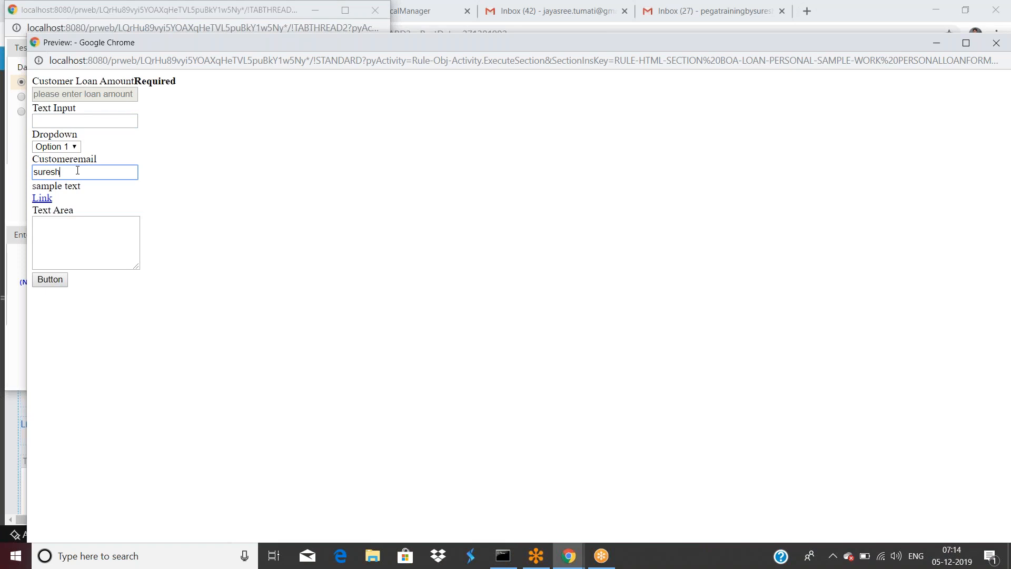
{"action": "left_click", "coordinate": [199, 209]}
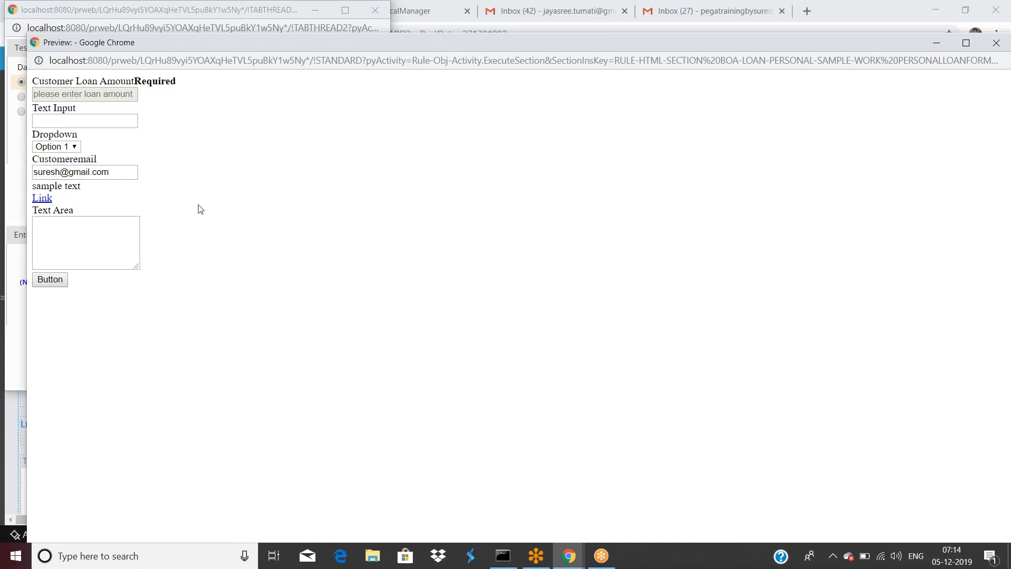
{"action": "left_click", "coordinate": [11, 337]}
{"action": "left_click", "coordinate": [271, 436]}
{"action": "left_click", "coordinate": [16, 354]}
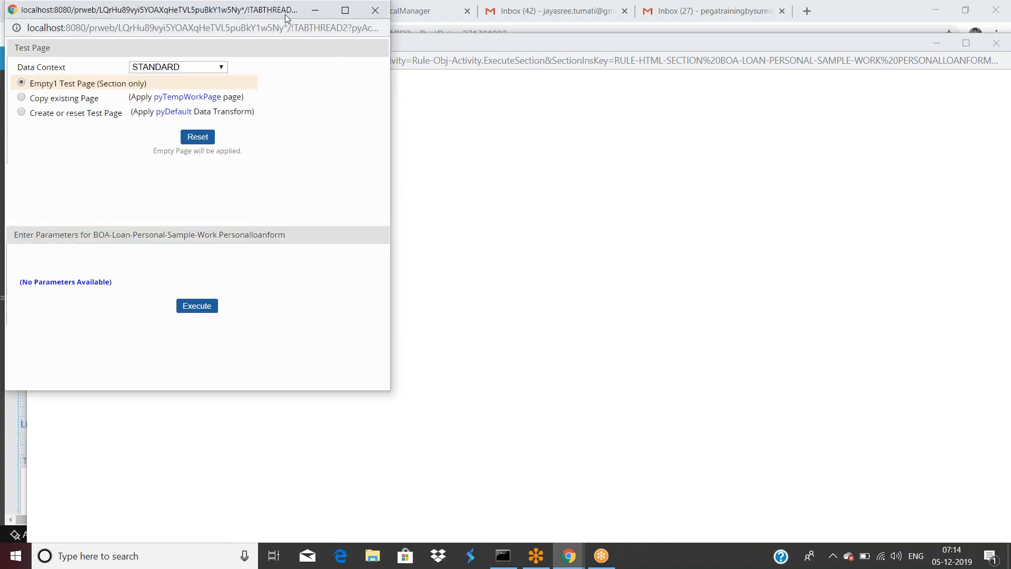
{"action": "left_click_drag", "start_coordinate": [281, 15], "coordinate": [288, 88]}
{"action": "left_click", "coordinate": [383, 84]}
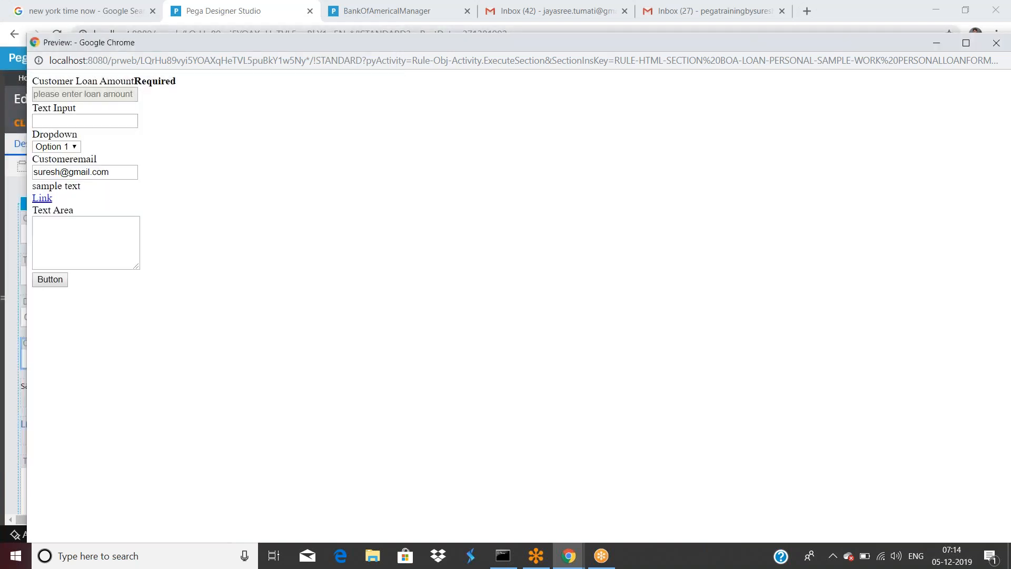
{"action": "left_click_drag", "start_coordinate": [410, 42], "coordinate": [302, 101]}
{"action": "left_click", "coordinate": [890, 102]}
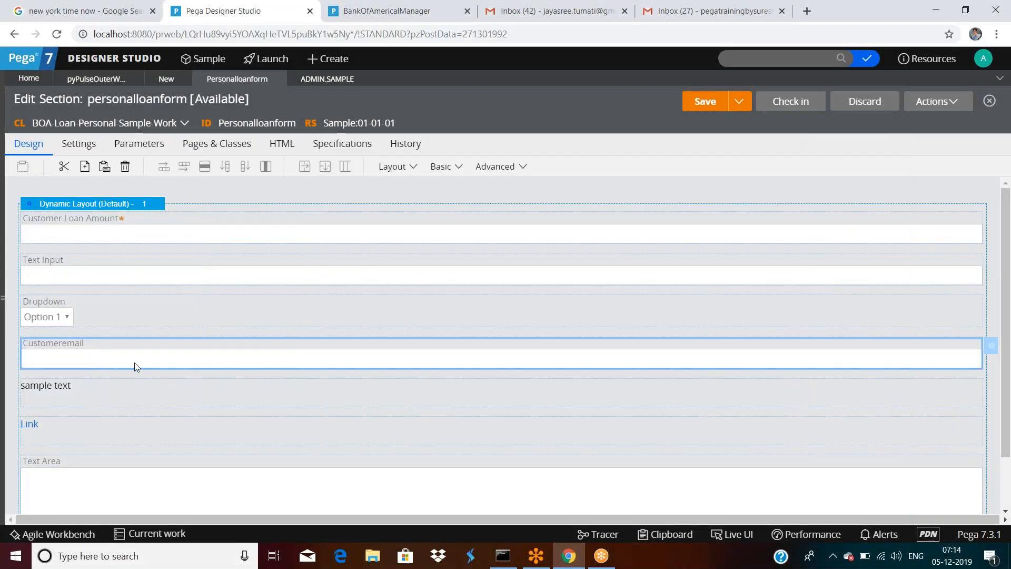
{"action": "double_click", "coordinate": [112, 358]}
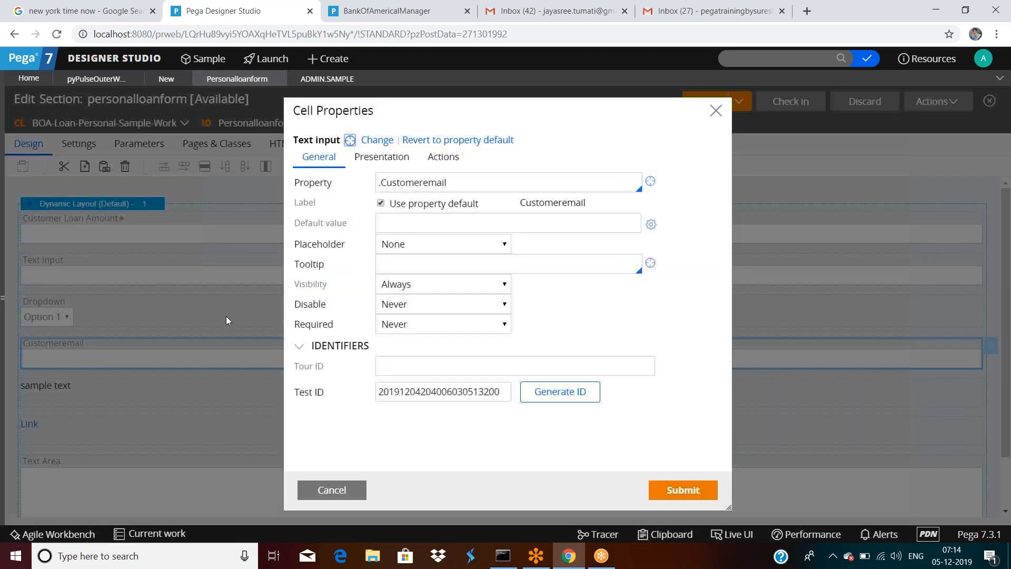
{"action": "left_click", "coordinate": [444, 157]}
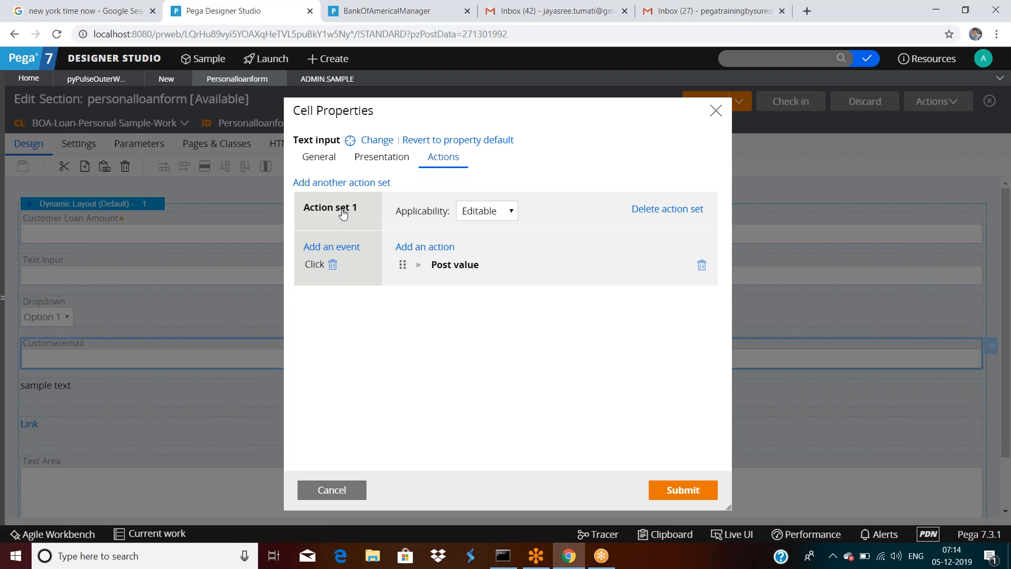
{"action": "left_click", "coordinate": [351, 186]}
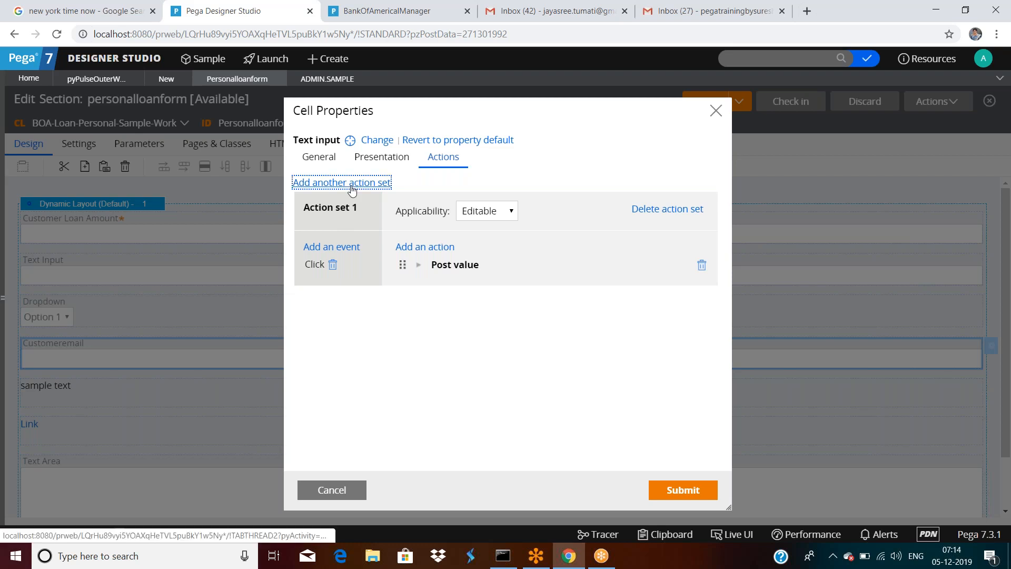
{"action": "left_click", "coordinate": [352, 184]}
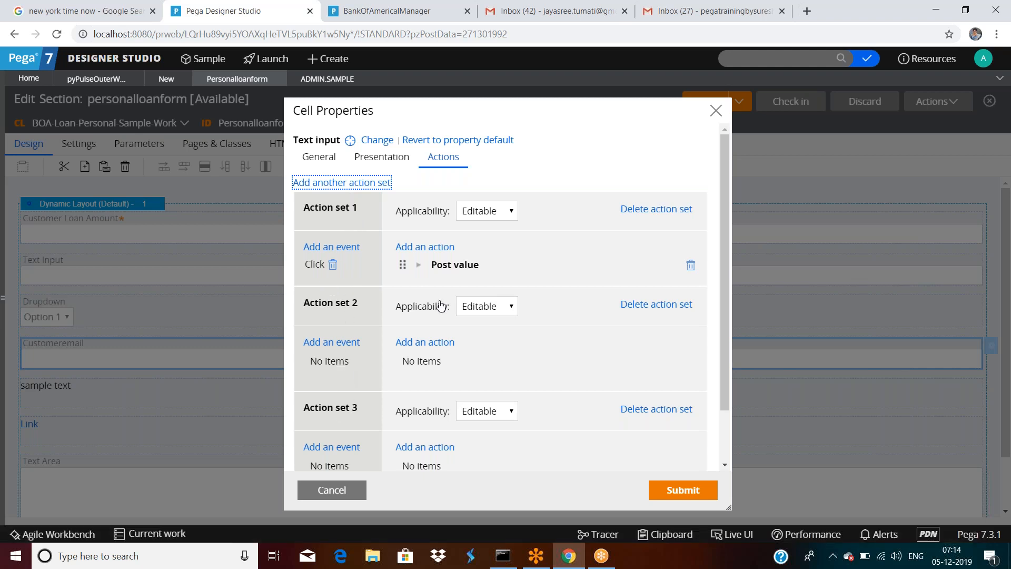
{"action": "left_click", "coordinate": [484, 411]}
{"action": "scroll", "coordinate": [344, 308], "scroll_direction": "down", "scroll_amount": 2}
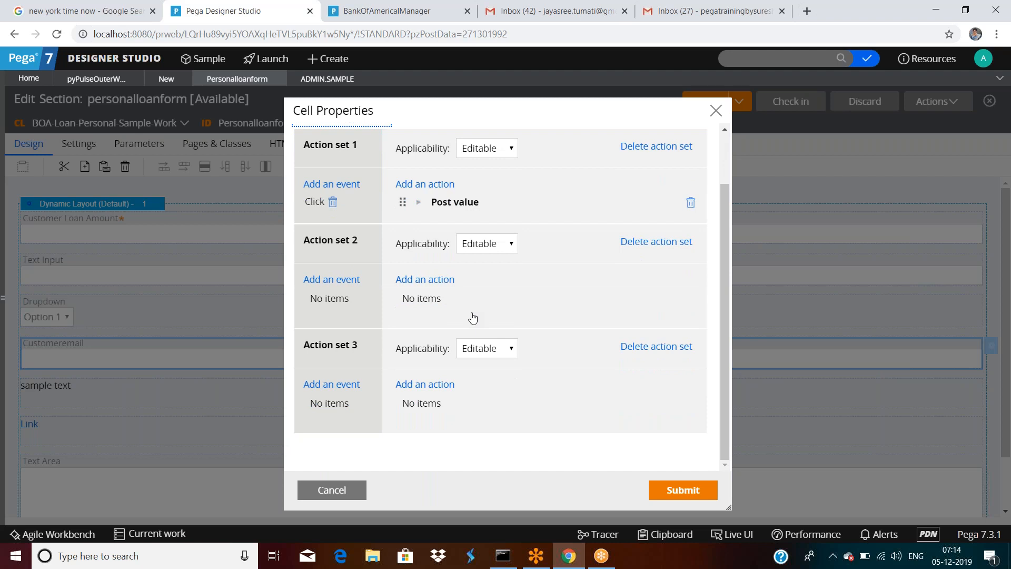
{"action": "scroll", "coordinate": [489, 336], "scroll_direction": "up", "scroll_amount": 2}
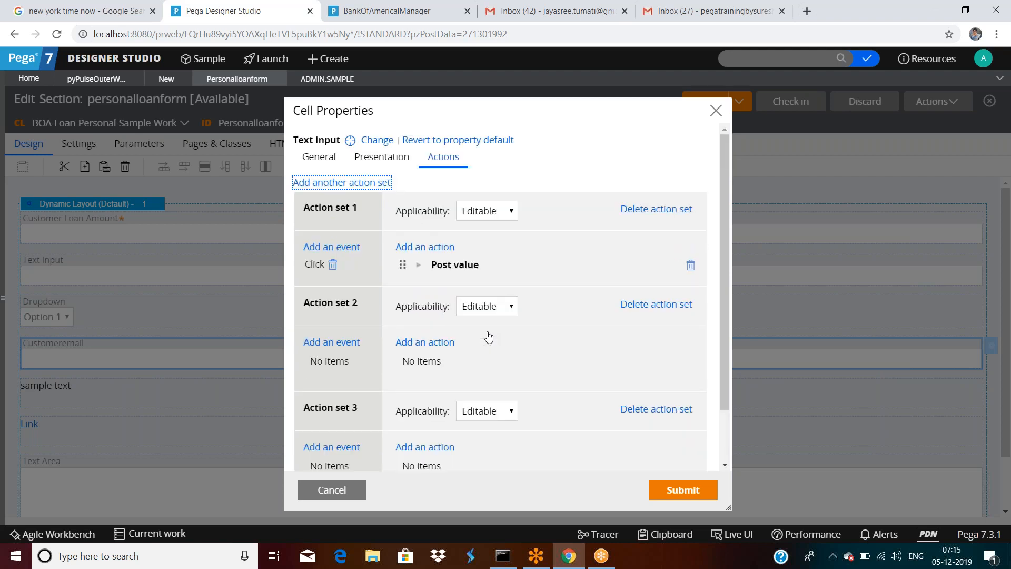
{"action": "left_click", "coordinate": [442, 251]}
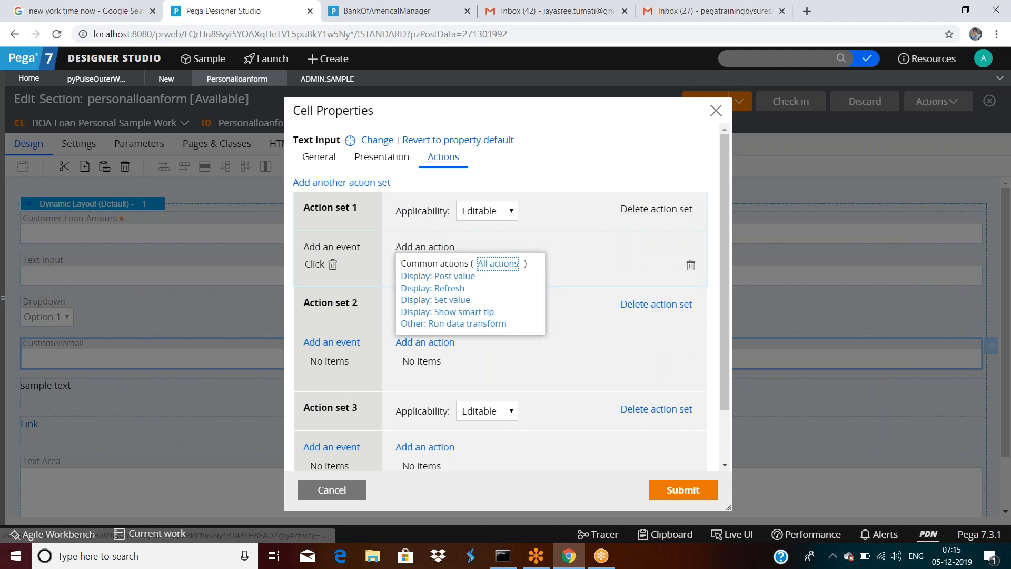
{"action": "left_click", "coordinate": [584, 268]}
{"action": "left_click", "coordinate": [674, 414]}
{"action": "left_click", "coordinate": [659, 305]}
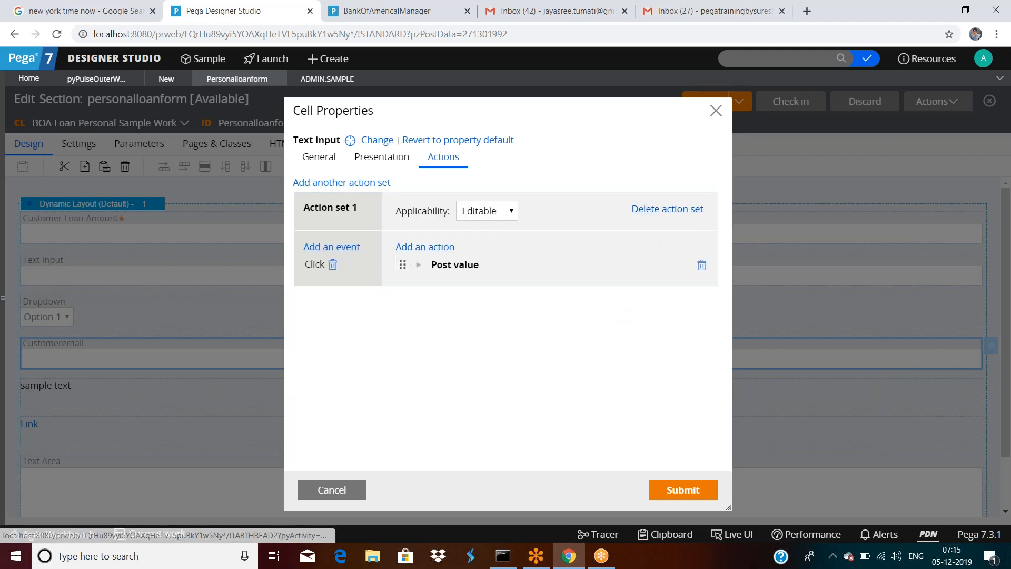
{"action": "left_click", "coordinate": [430, 246]}
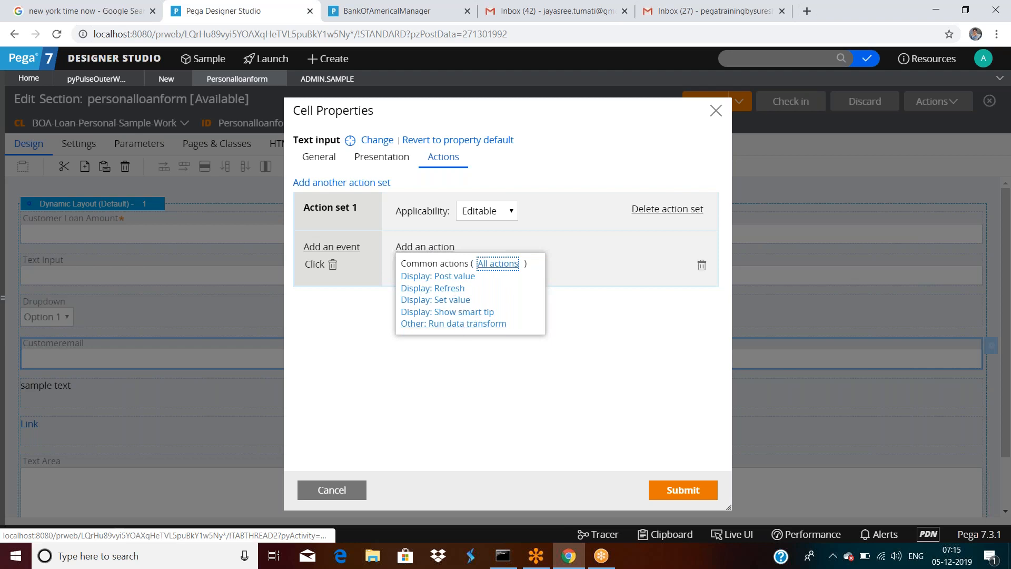
{"action": "key", "text": "Escape"}
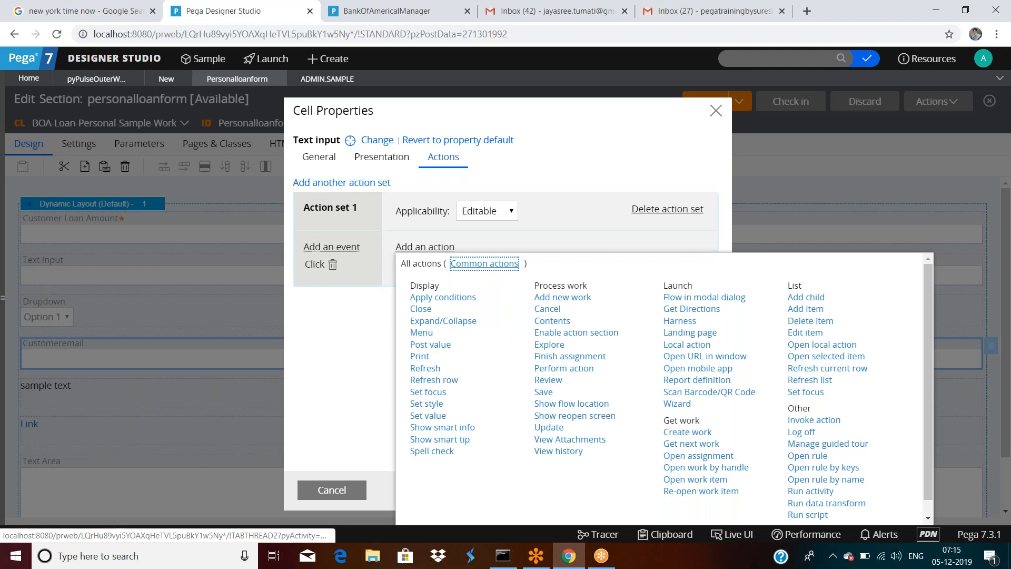
{"action": "scroll", "coordinate": [756, 404], "scroll_direction": "down", "scroll_amount": 1}
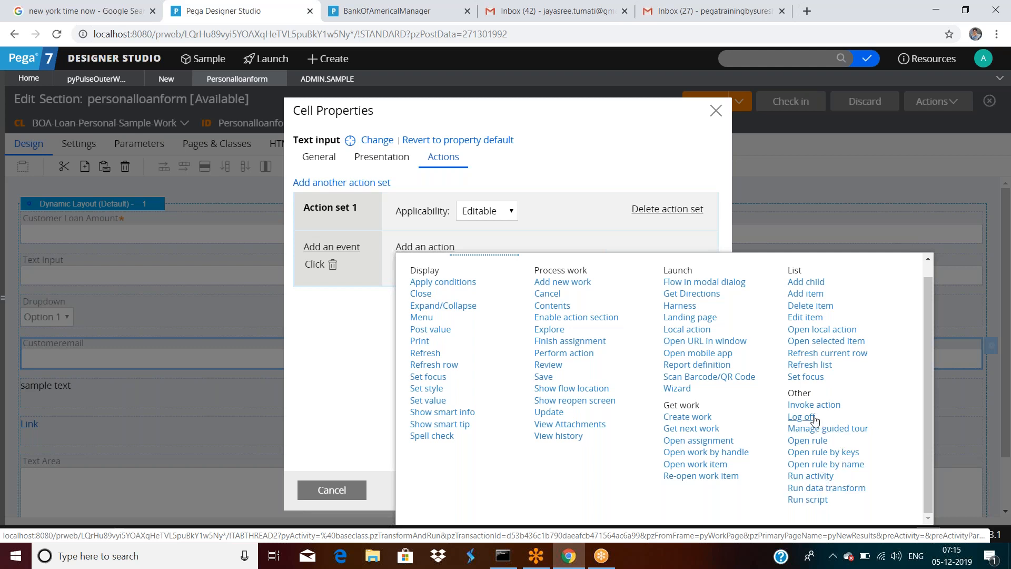
{"action": "left_click", "coordinate": [430, 329]}
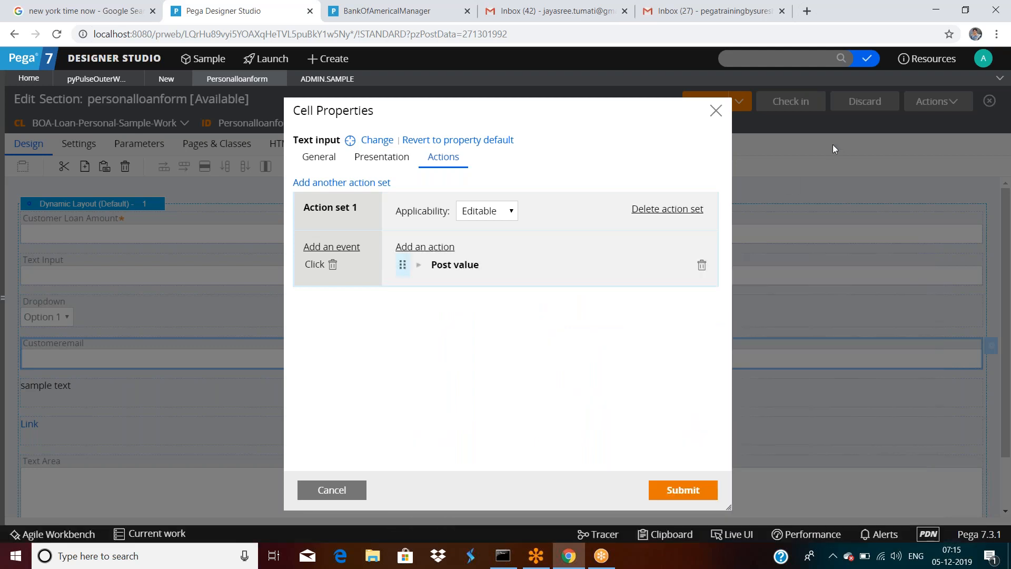
{"action": "left_click", "coordinate": [333, 489]}
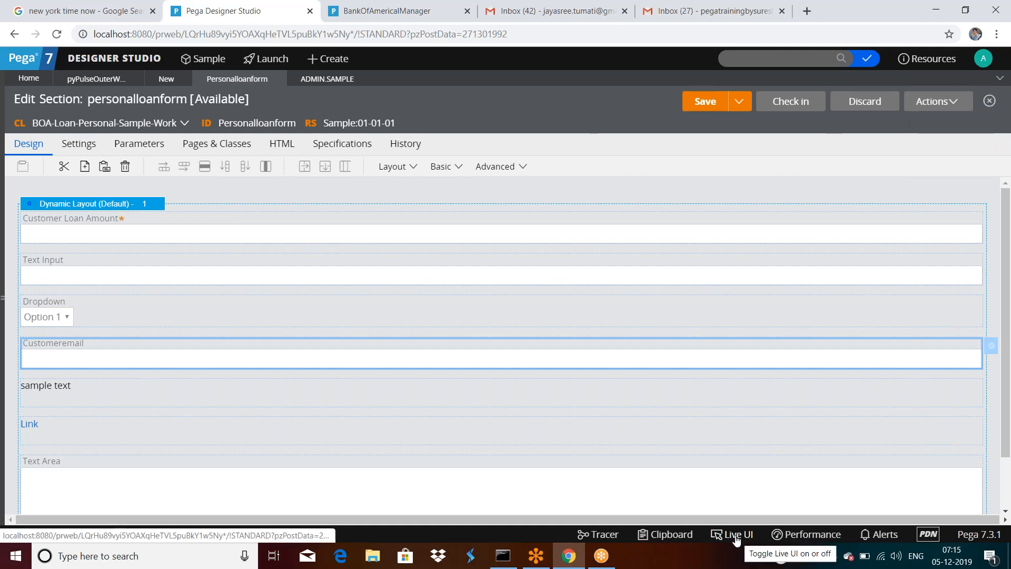
Step: Toggle Live UI on and off in the loan portal and reload the page
{"action": "left_click", "coordinate": [346, 13]}
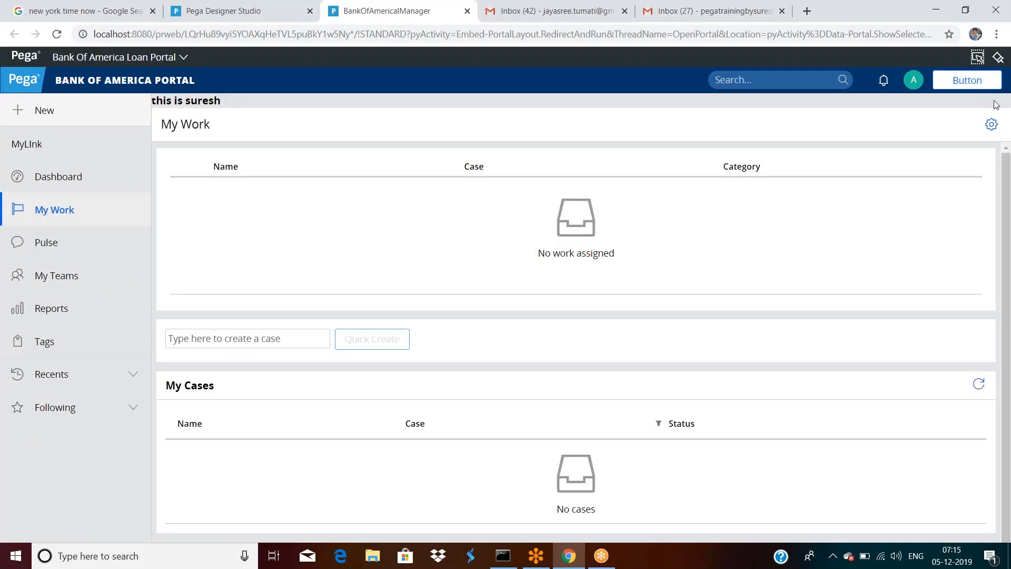
{"action": "left_click", "coordinate": [999, 59]}
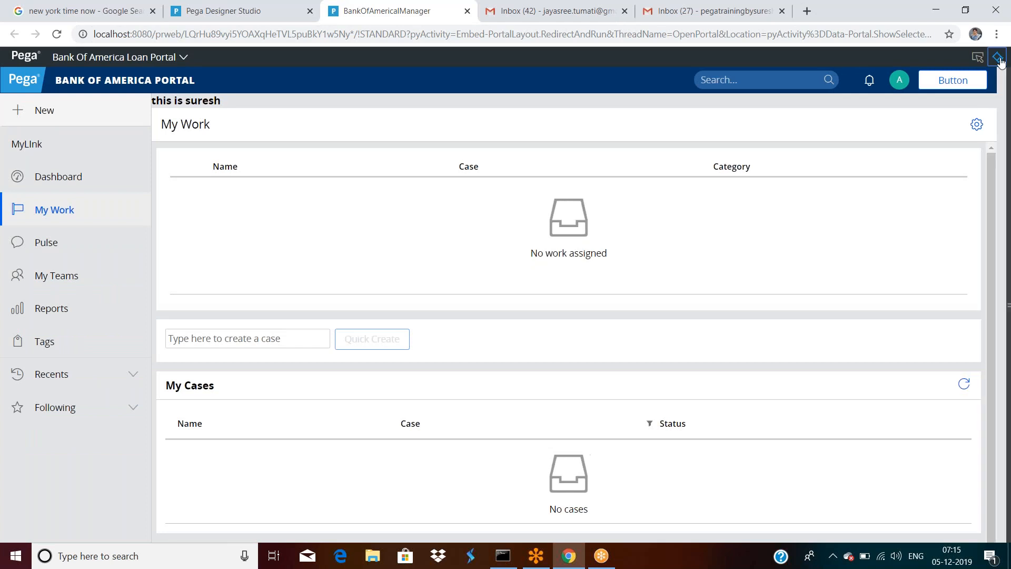
{"action": "left_click", "coordinate": [753, 160]}
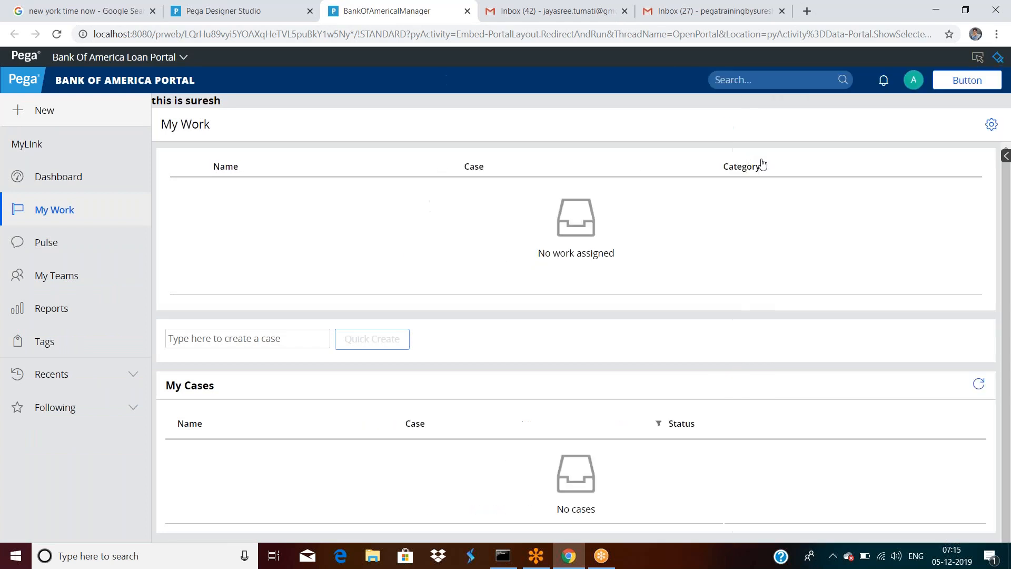
{"action": "left_click", "coordinate": [913, 83]}
{"action": "left_click", "coordinate": [291, 33]}
{"action": "key", "text": "Return"}
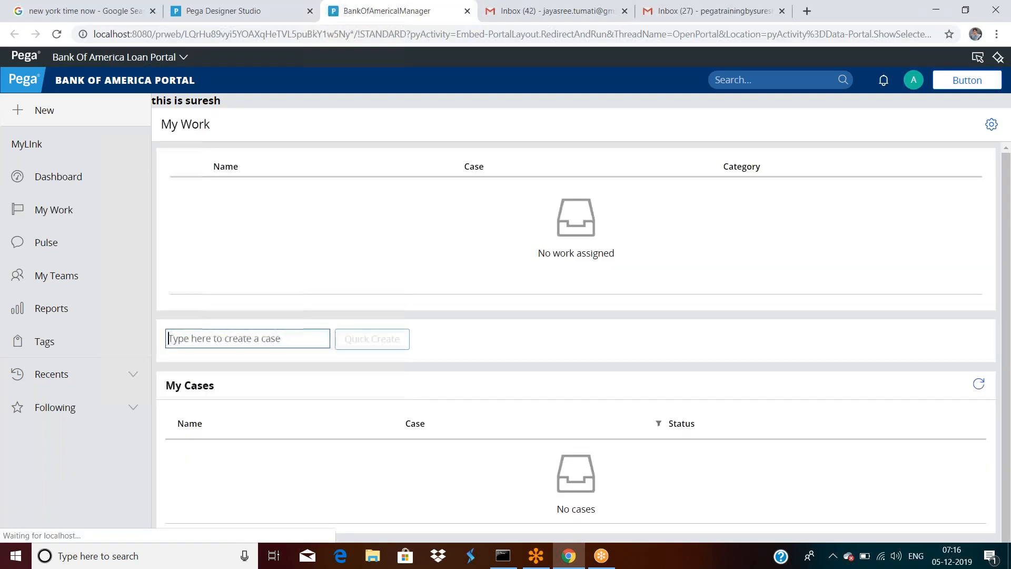
Step: Enable Live UI and open the property panel for the pxOperatorImage avatar
{"action": "left_click", "coordinate": [913, 82]}
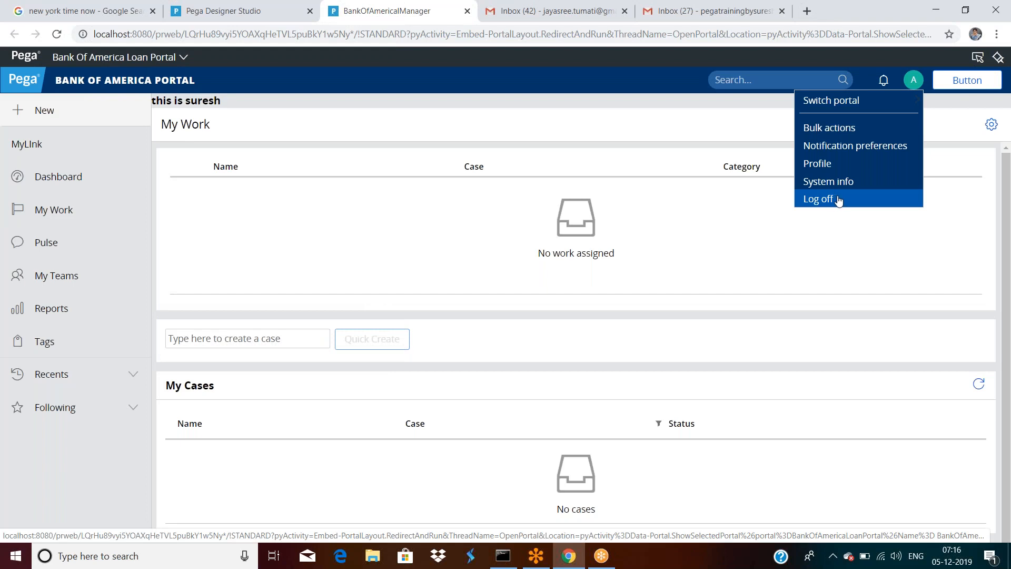
{"action": "left_click", "coordinate": [977, 58]}
{"action": "left_click", "coordinate": [912, 82]}
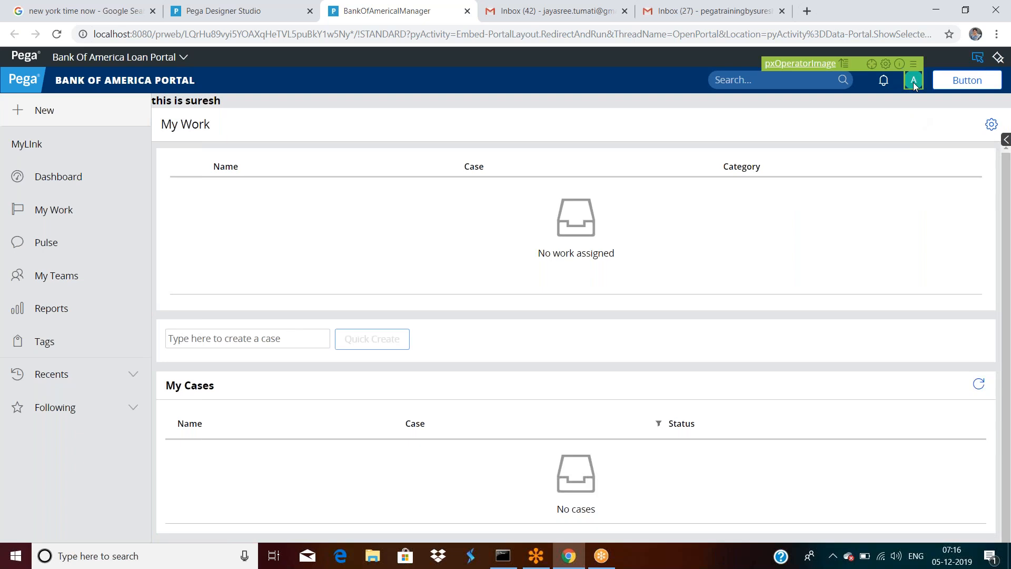
{"action": "left_click", "coordinate": [886, 64]}
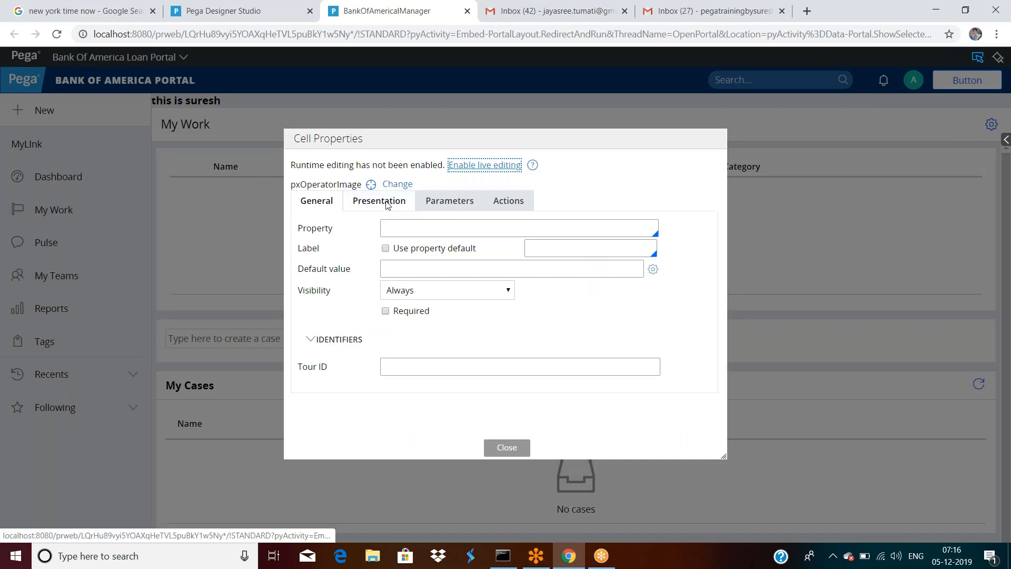
Step: Close the pxOperatorImage Cell Properties dialog
{"action": "left_click", "coordinate": [514, 445]}
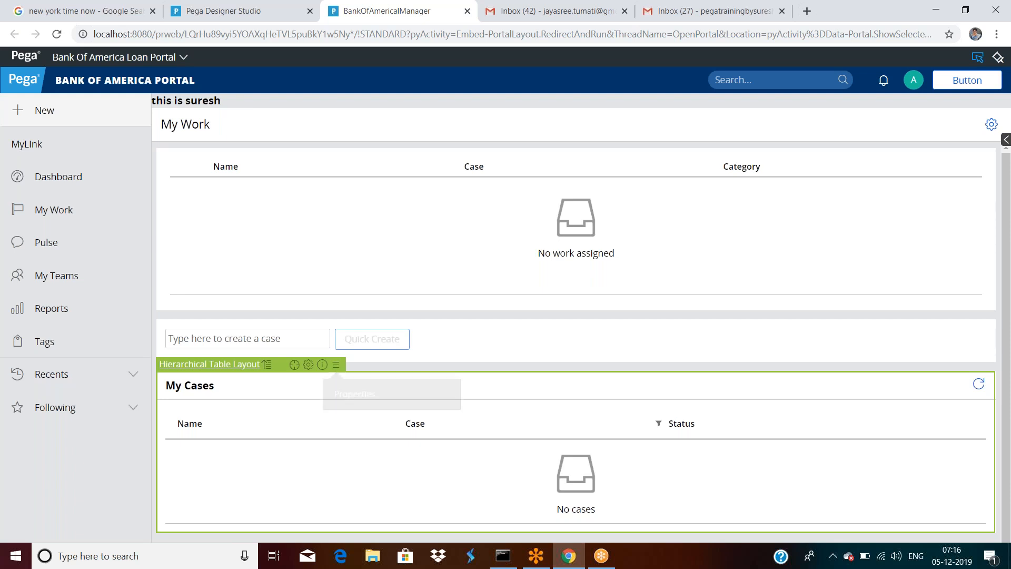
{"action": "left_click", "coordinate": [323, 364]}
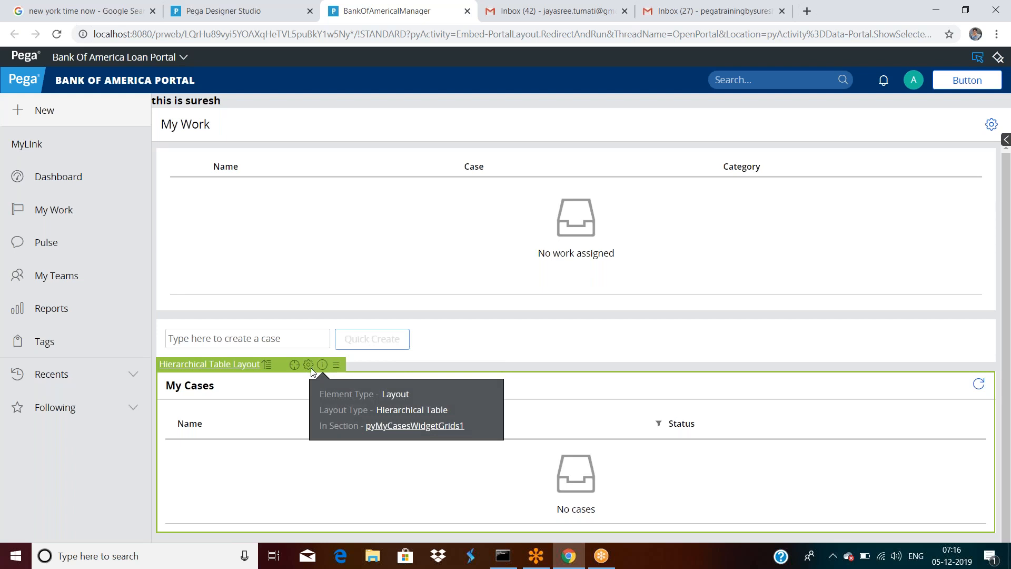
{"action": "left_click", "coordinate": [308, 366]}
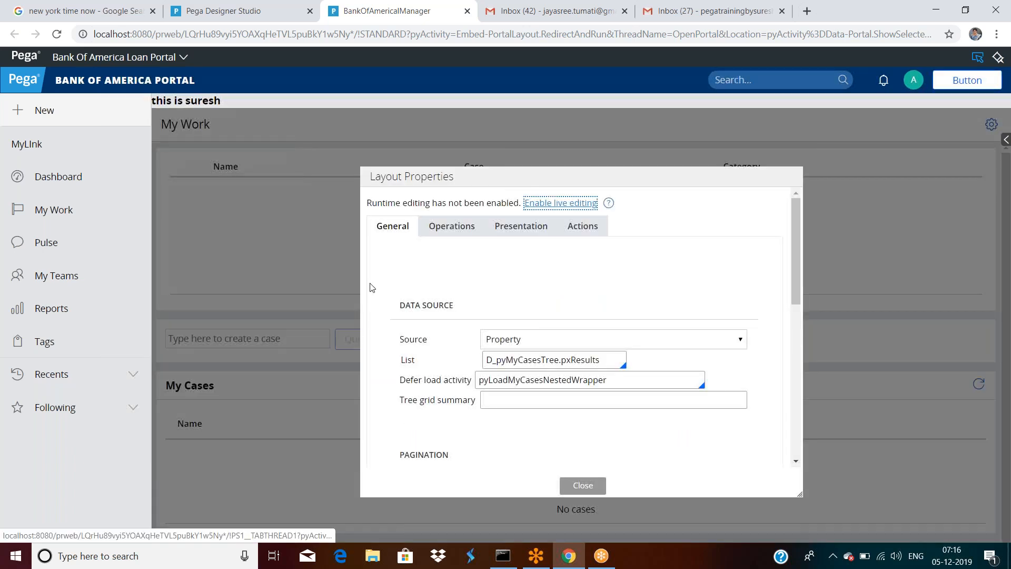
{"action": "left_click", "coordinate": [451, 227]}
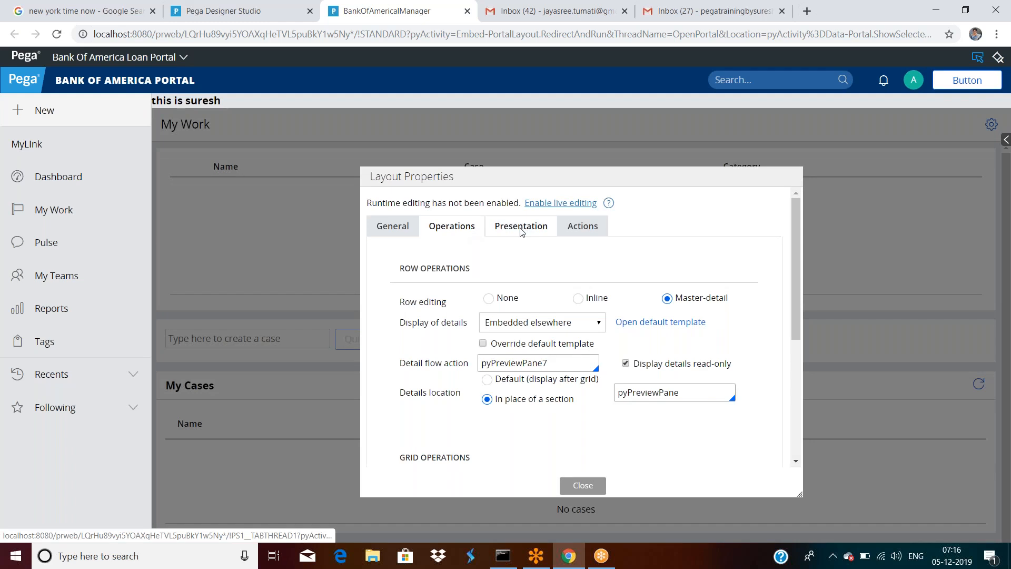
{"action": "left_click", "coordinate": [521, 228]}
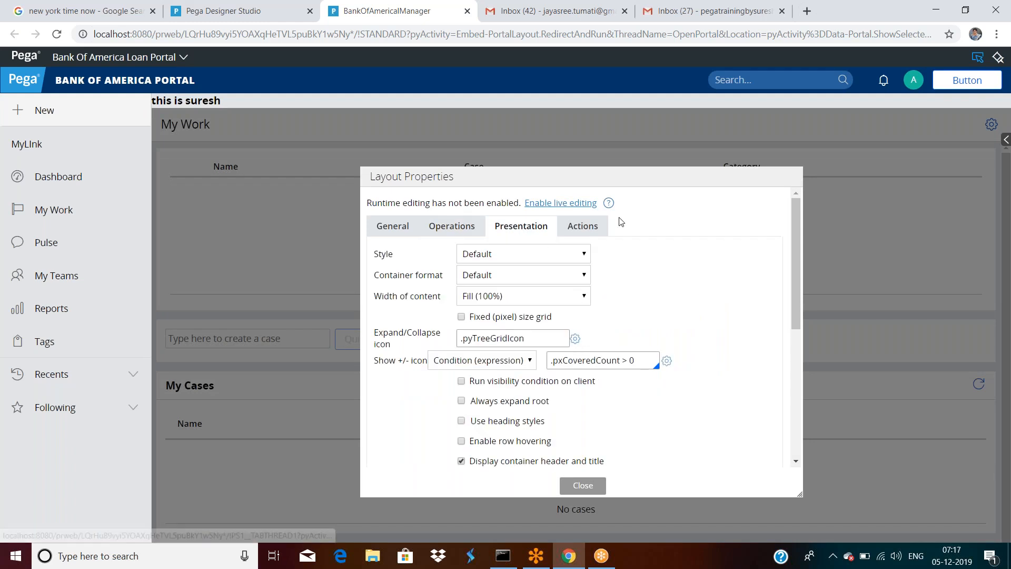
{"action": "left_click", "coordinate": [583, 227]}
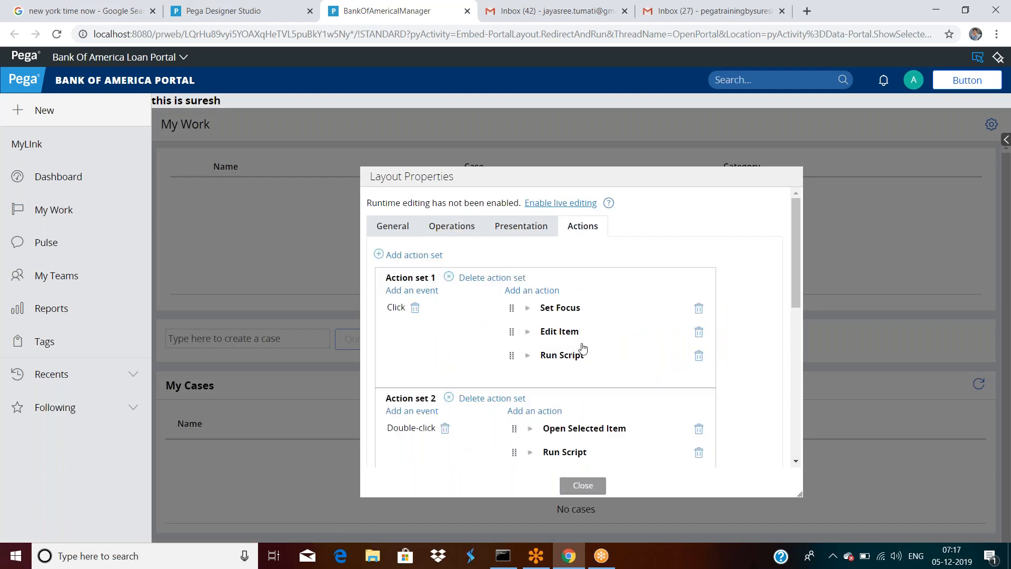
{"action": "left_click", "coordinate": [527, 333]}
{"action": "left_click", "coordinate": [528, 335]}
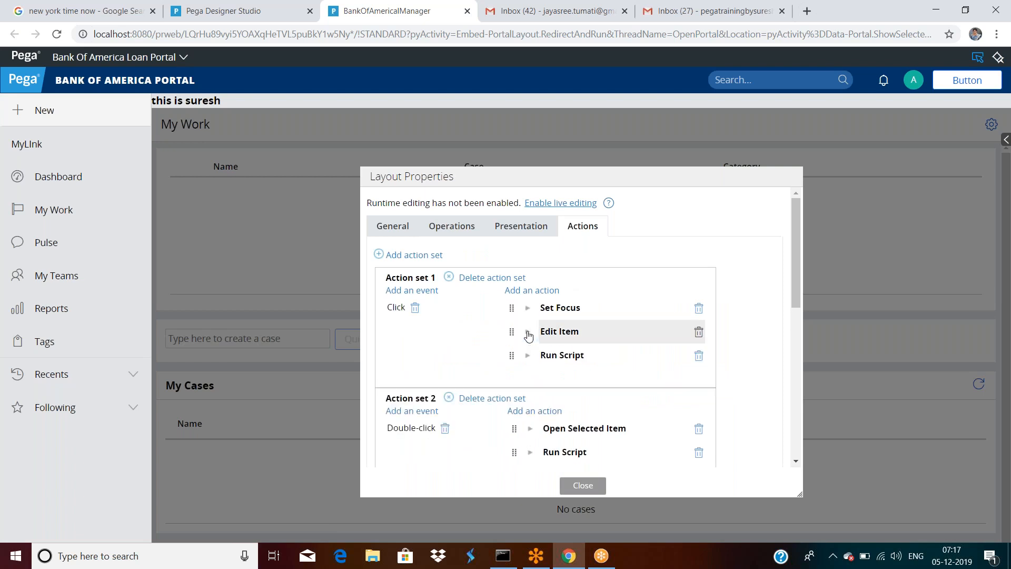
{"action": "left_click", "coordinate": [583, 485]}
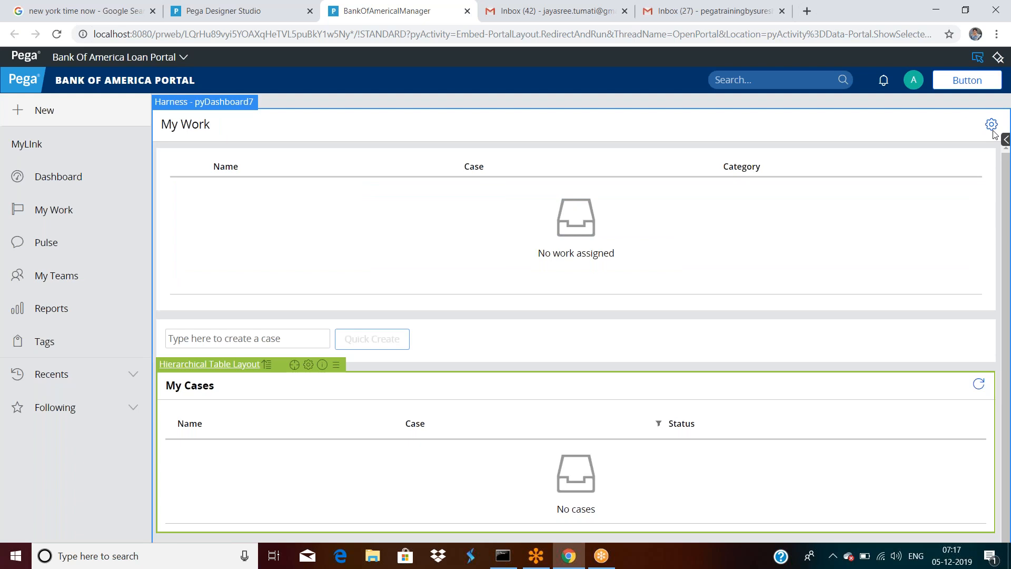
Step: Compare the portal's operator user menu with the section open in Designer Studio
{"action": "left_click", "coordinate": [915, 79]}
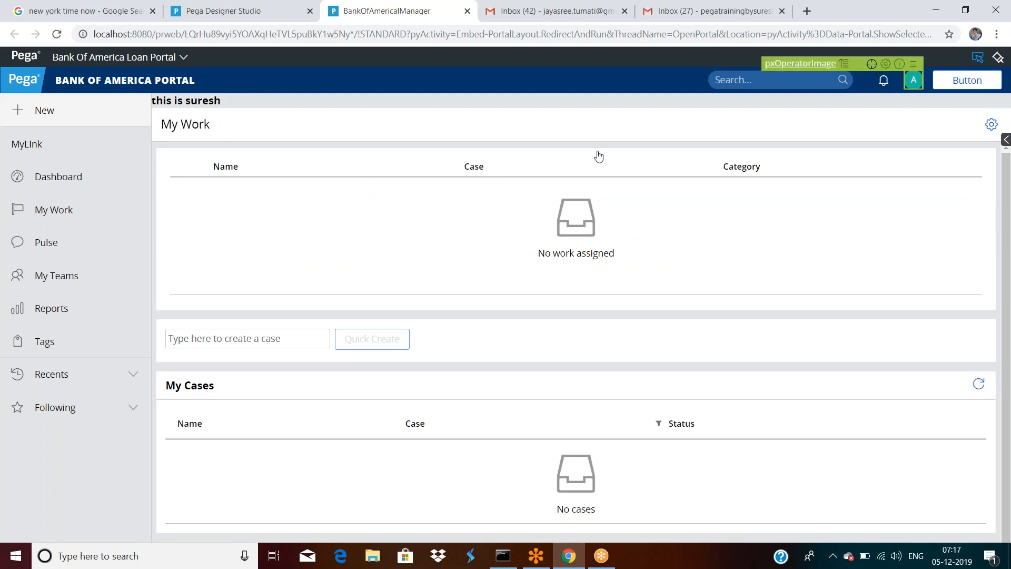
{"action": "left_click", "coordinate": [273, 23]}
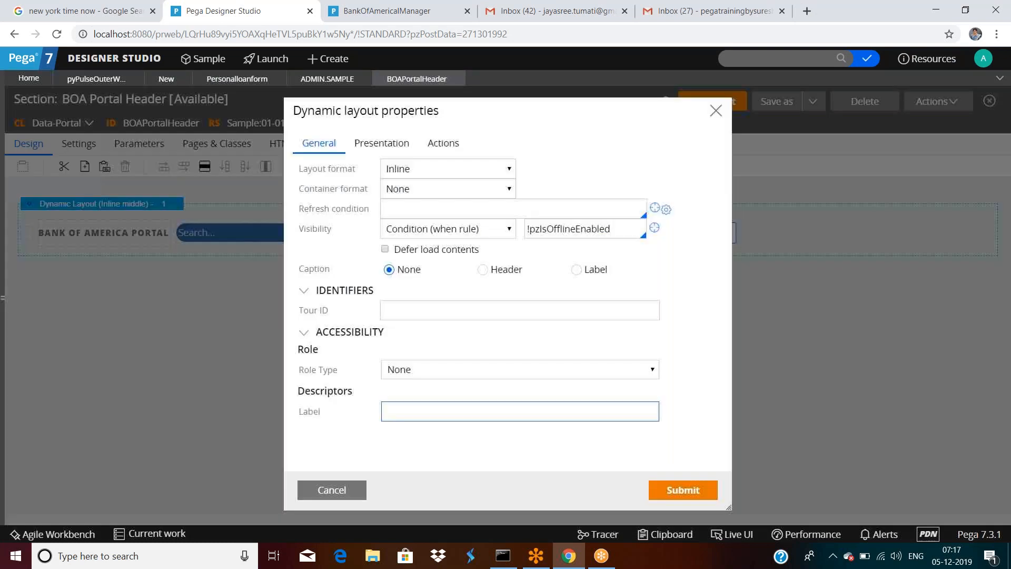
{"action": "key", "text": "ctrl+Tab"}
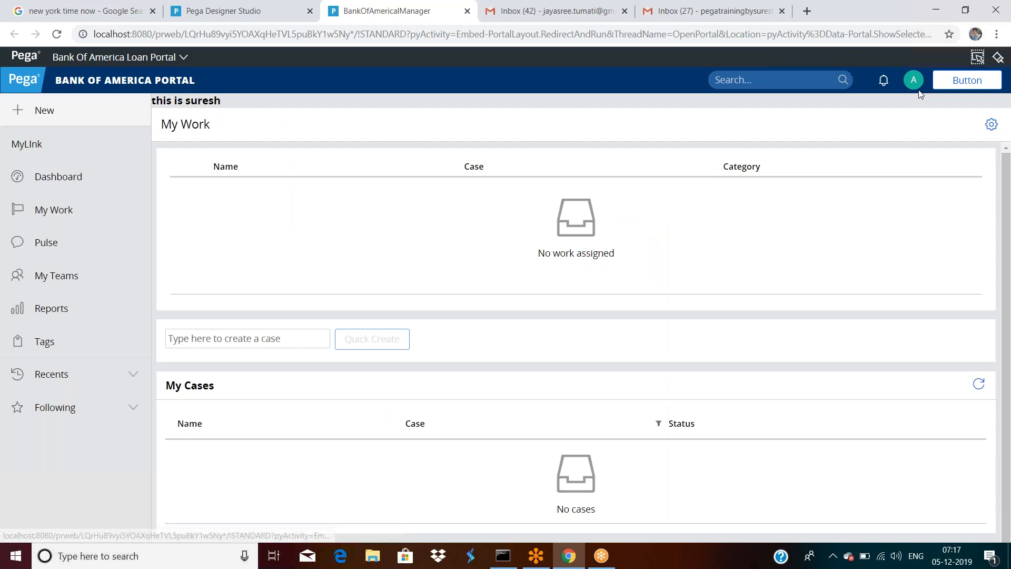
{"action": "left_click", "coordinate": [914, 80]}
{"action": "mouse_move", "coordinate": [879, 104]}
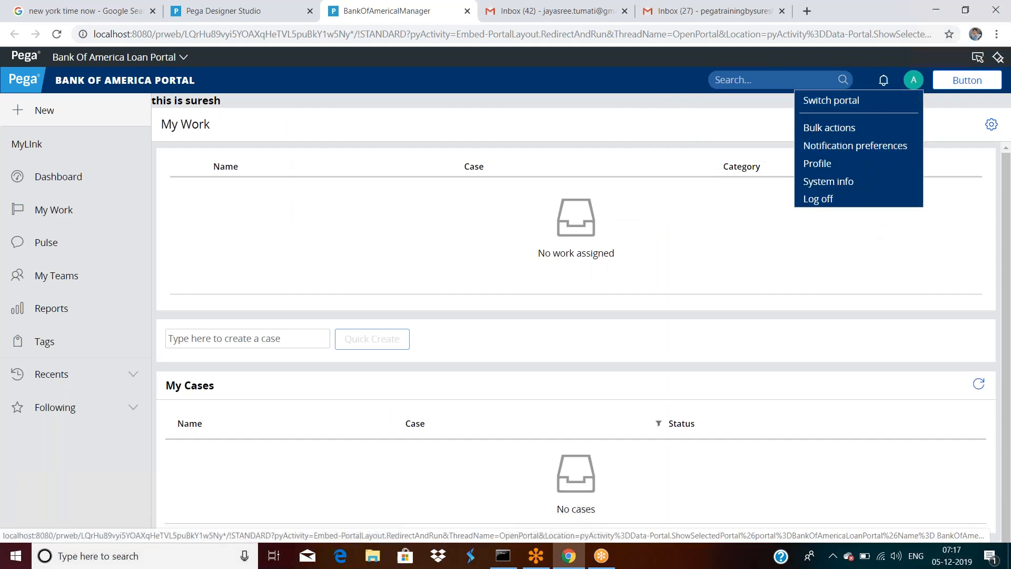
{"action": "left_click", "coordinate": [241, 11]}
Step: Confirm the pxOperatorImage cell has an empty action set, then return to BOA Portal Header
{"action": "double_click", "coordinate": [384, 239]}
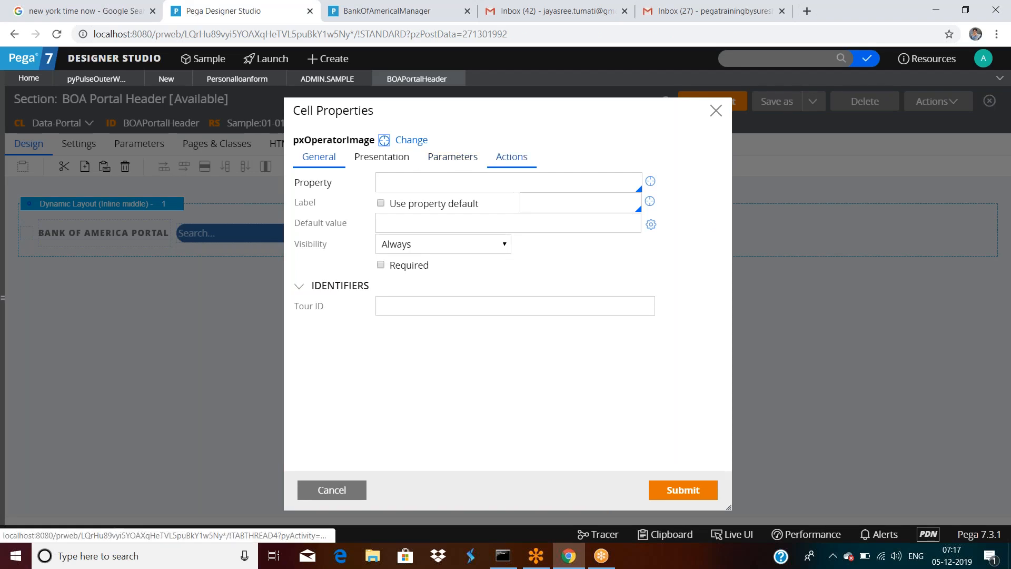
{"action": "left_click", "coordinate": [503, 158]}
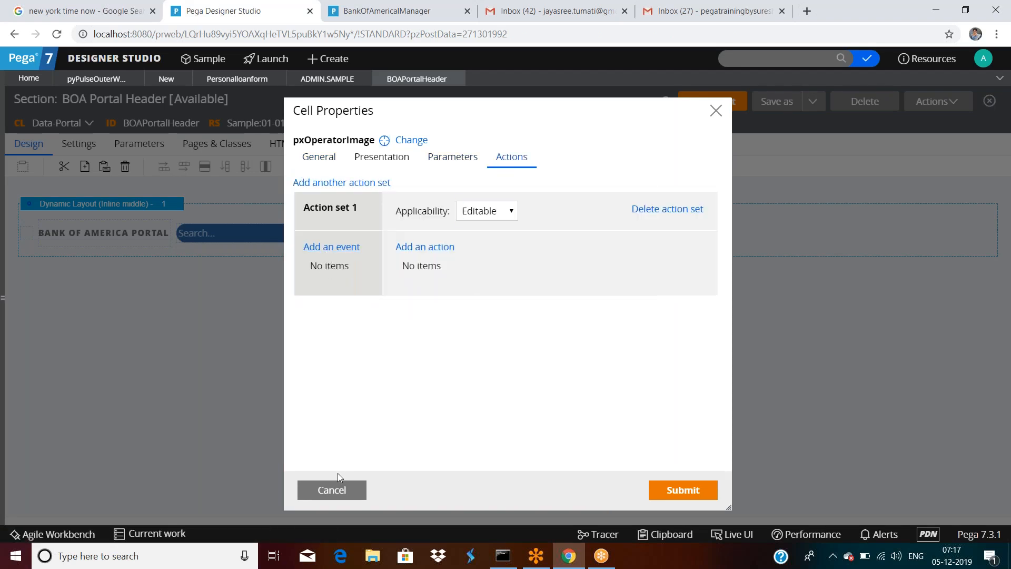
{"action": "left_click", "coordinate": [332, 488]}
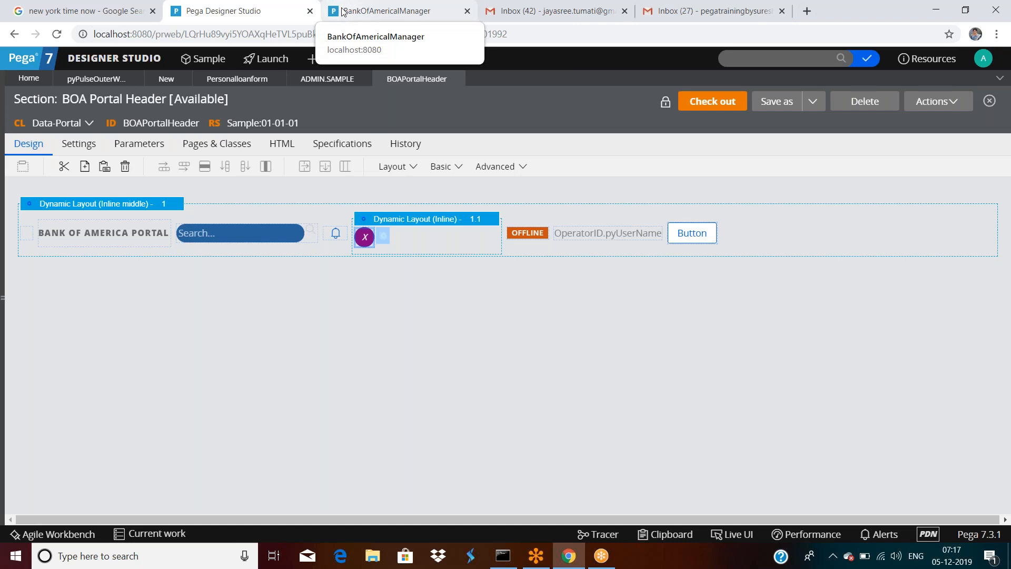
{"action": "left_click", "coordinate": [343, 11]}
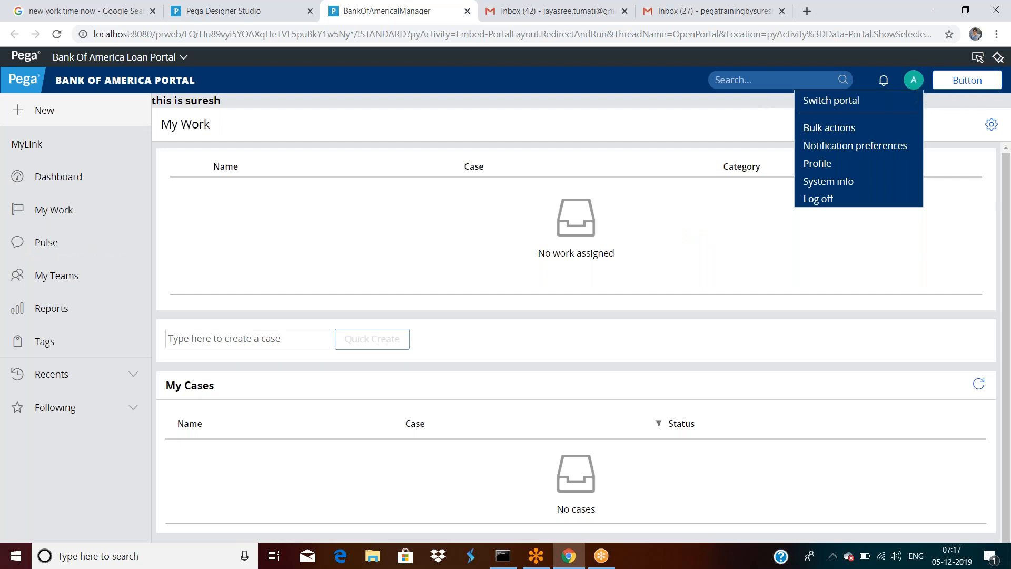
{"action": "left_click", "coordinate": [234, 13]}
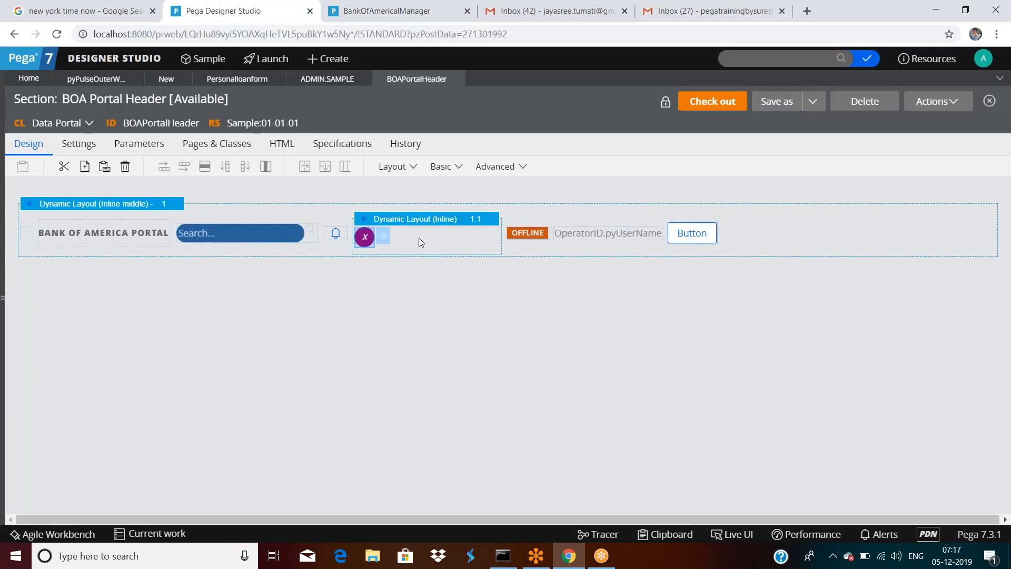
Step: Open the pyCaseWorkerOffline rule from the OperatorID.pyUserName cell's Menu action
{"action": "left_click", "coordinate": [609, 241]}
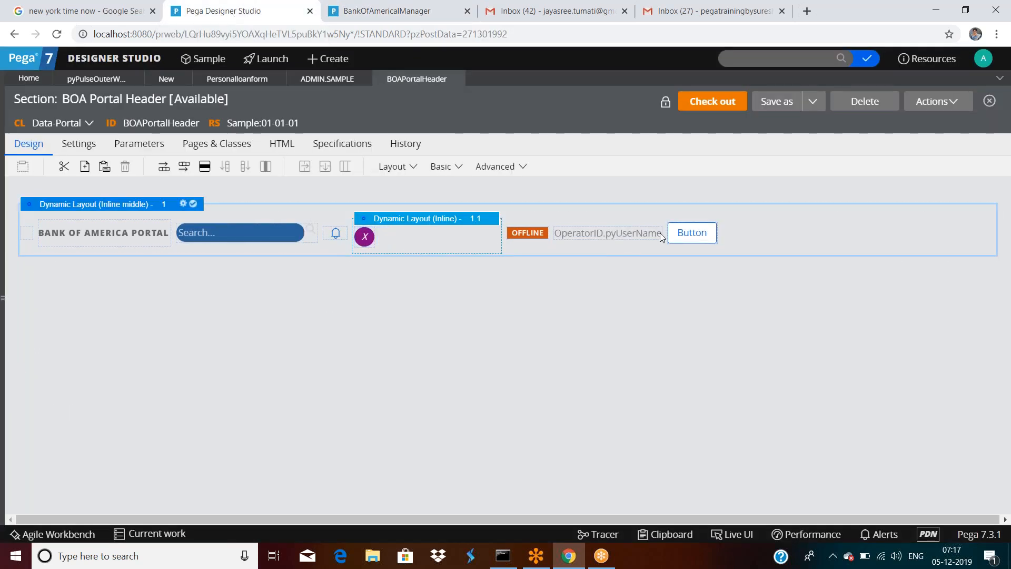
{"action": "left_click", "coordinate": [658, 237]}
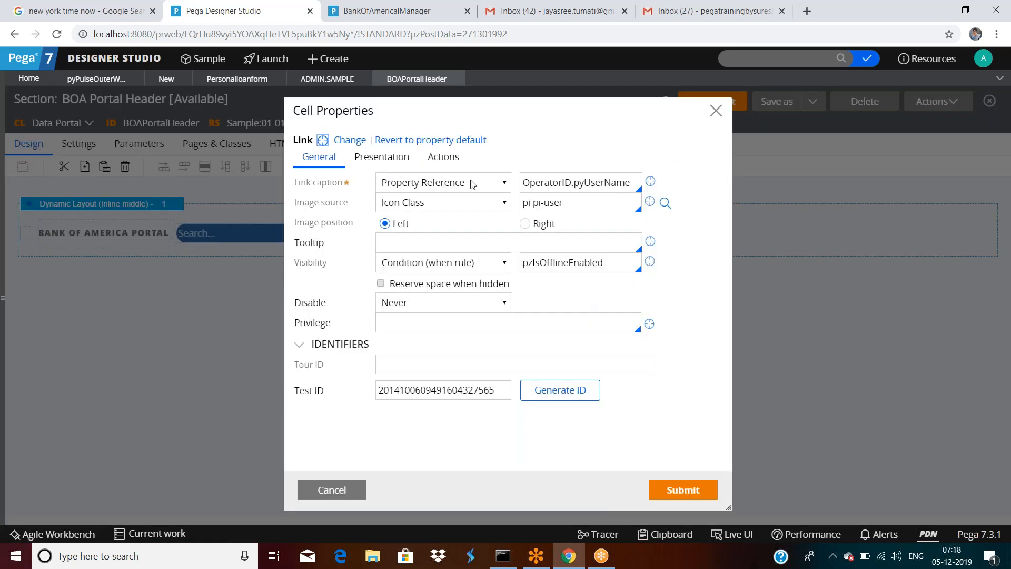
{"action": "left_click", "coordinate": [444, 158]}
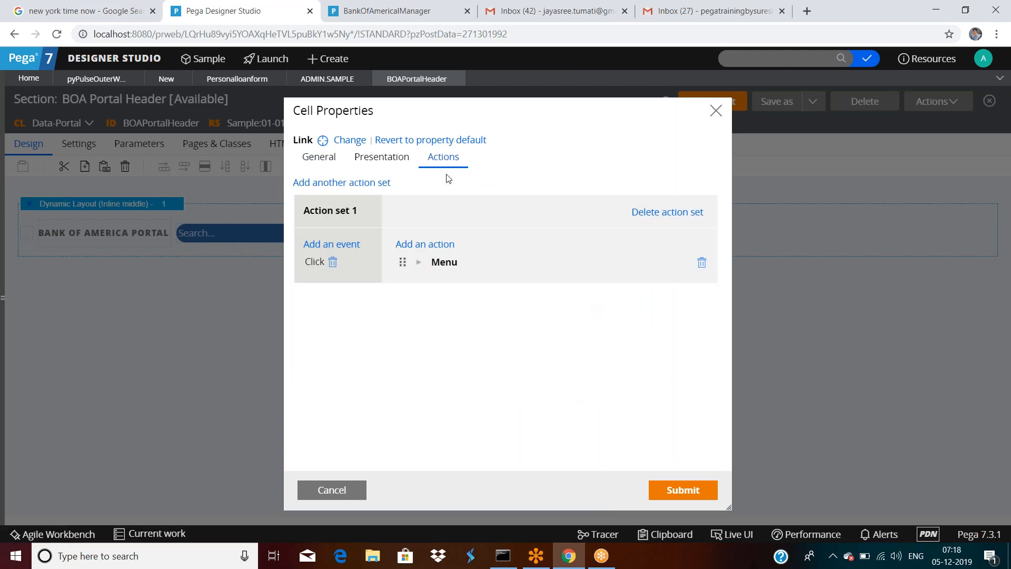
{"action": "left_click", "coordinate": [420, 263]}
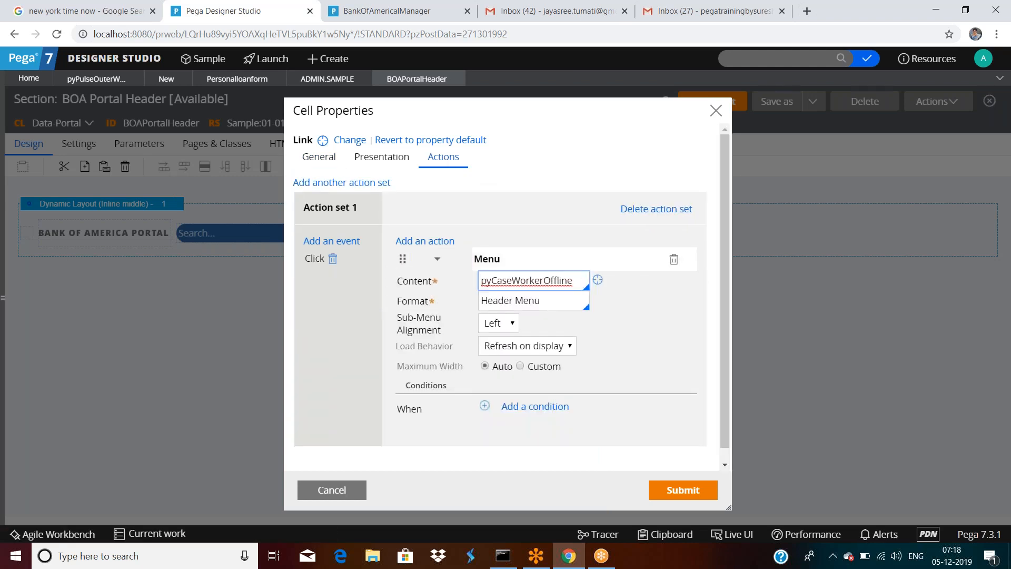
{"action": "left_click", "coordinate": [597, 282]}
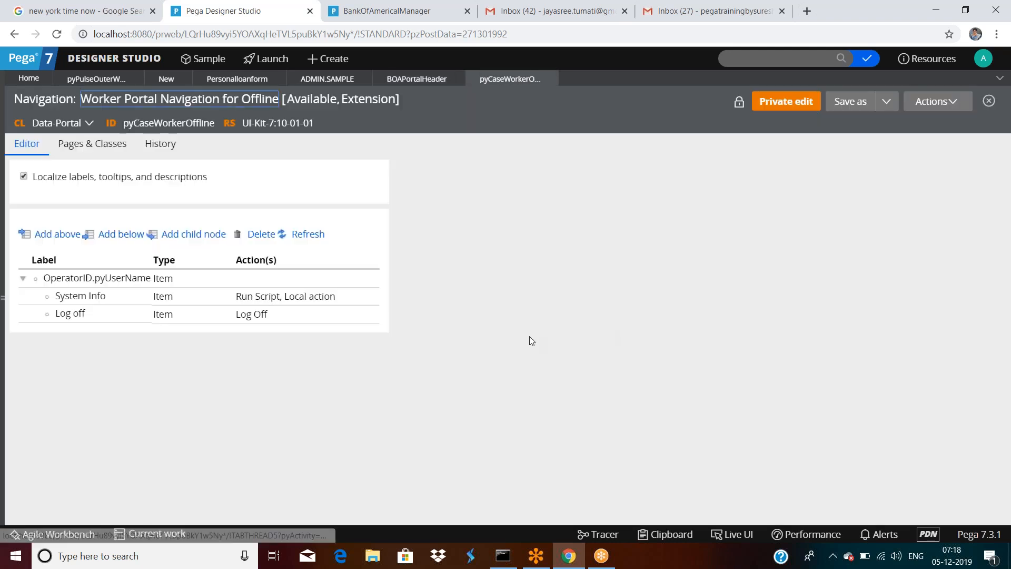
Step: Confirm the Log off menu item runs the Log Off action
{"action": "left_click", "coordinate": [68, 316]}
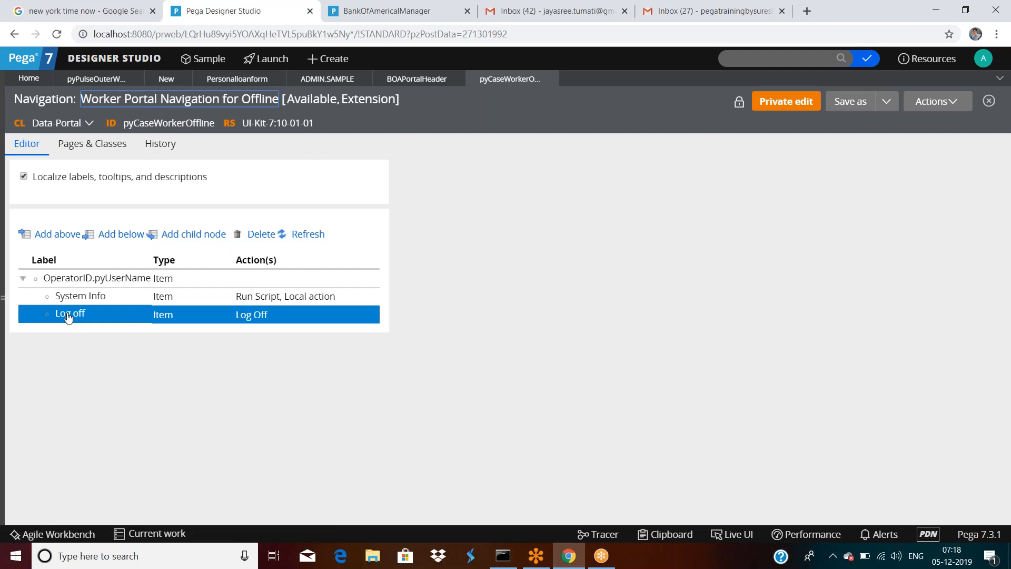
{"action": "double_click", "coordinate": [69, 318]}
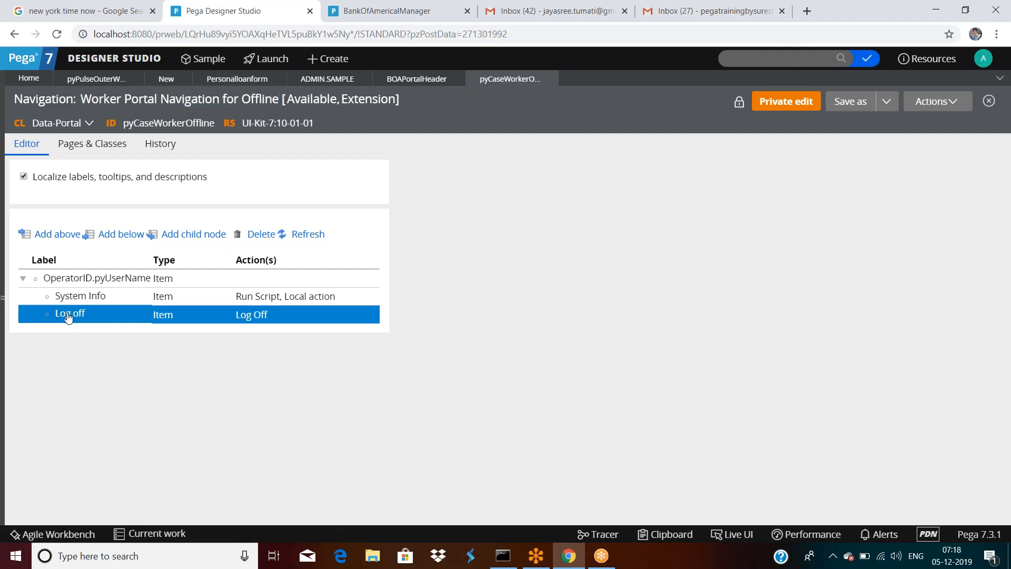
{"action": "left_click", "coordinate": [559, 196]}
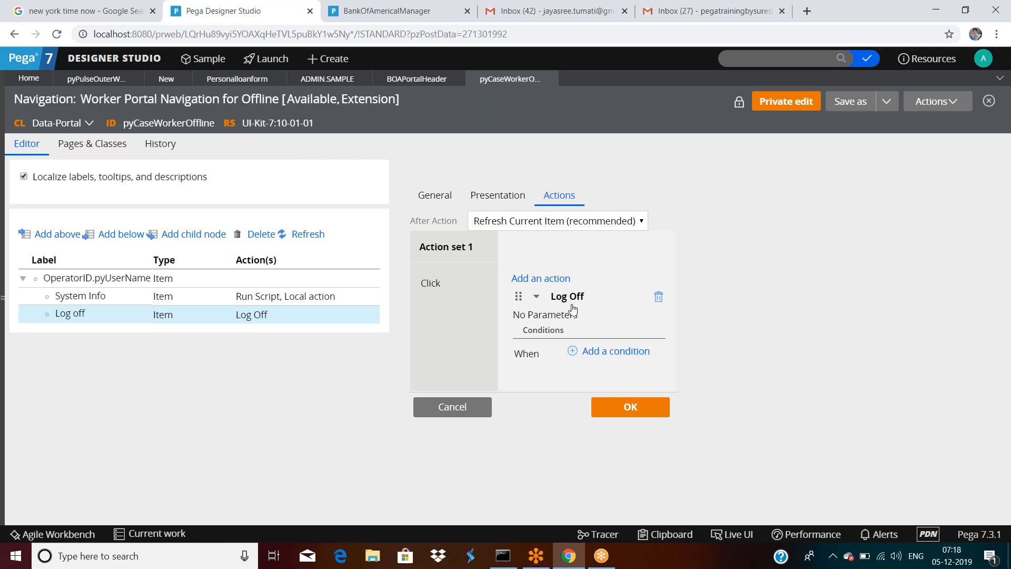
{"action": "left_click", "coordinate": [470, 412]}
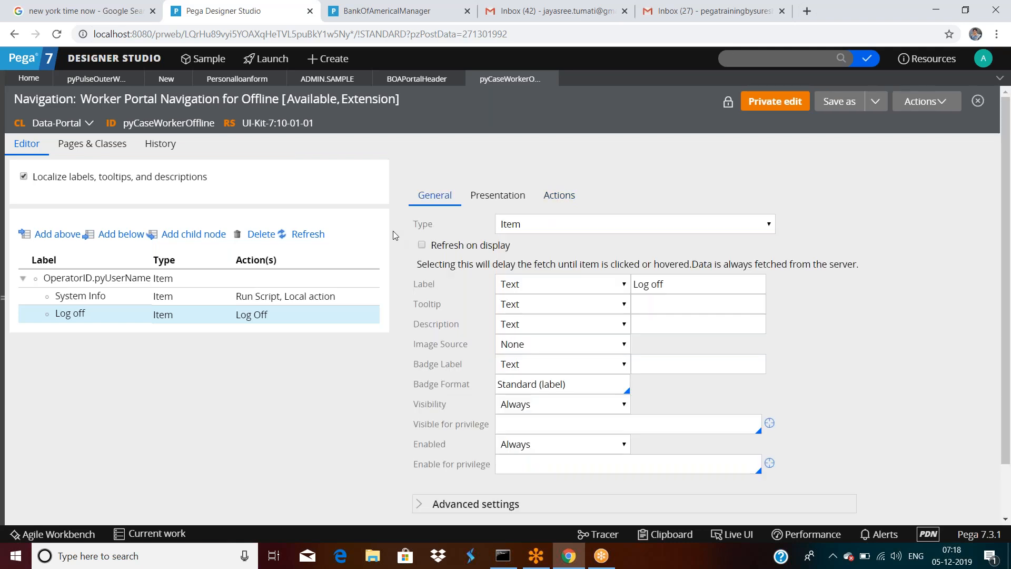
Step: Return to the BOA Portal Header section and cancel its Cell Properties unchanged
{"action": "left_click", "coordinate": [393, 231]}
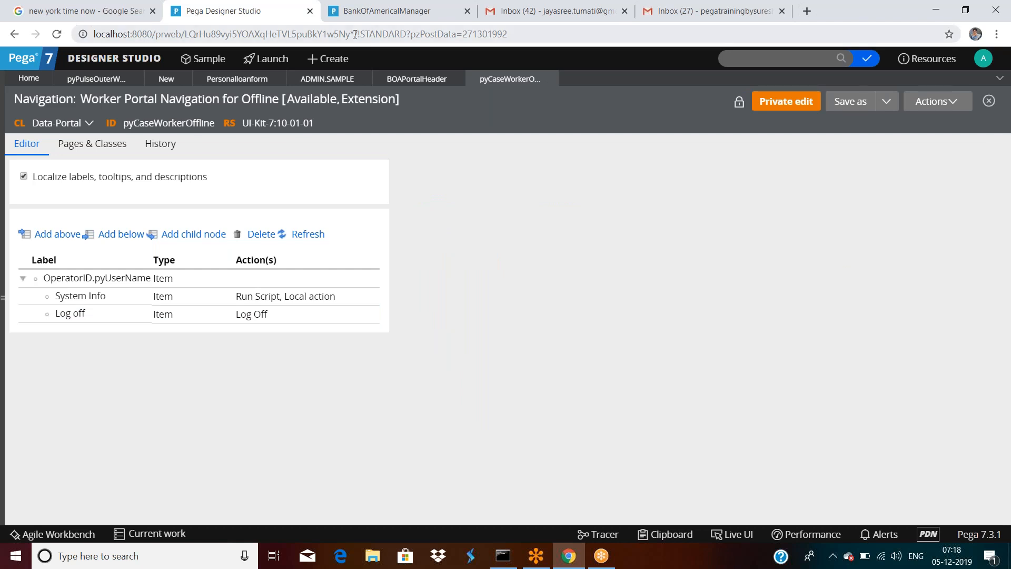
{"action": "left_click", "coordinate": [400, 80]}
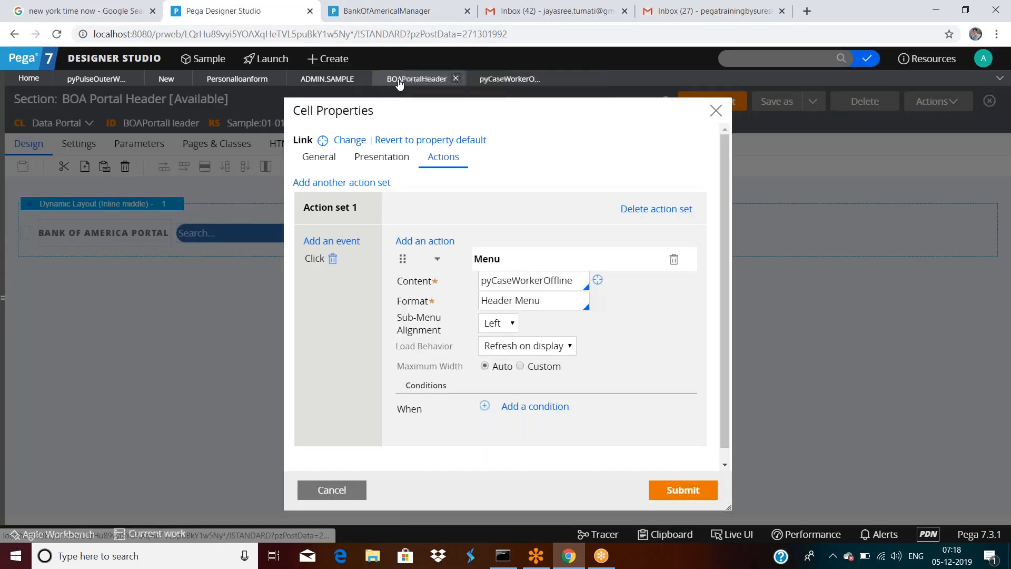
{"action": "left_click", "coordinate": [331, 487]}
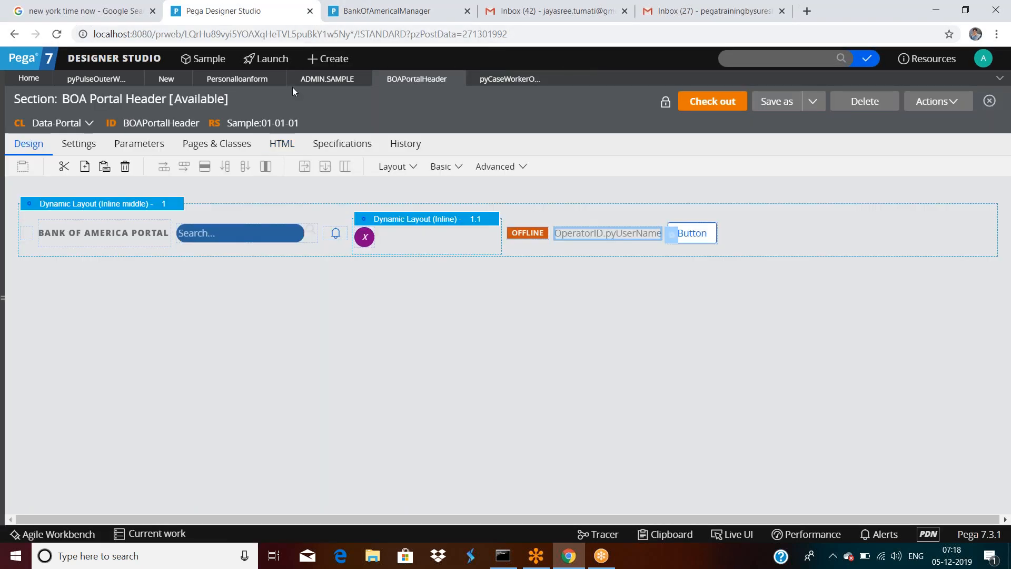
Step: Replace the Customeremail cell's Click event with a Change event that posts its value
{"action": "left_click", "coordinate": [164, 80]}
{"action": "left_click", "coordinate": [232, 79]}
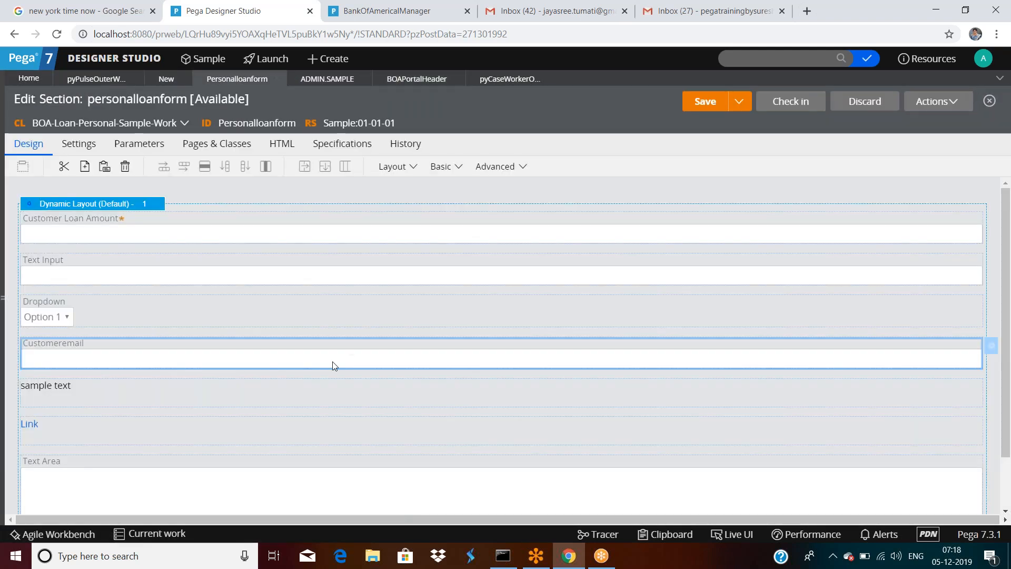
{"action": "double_click", "coordinate": [334, 363]}
{"action": "left_click", "coordinate": [443, 157]}
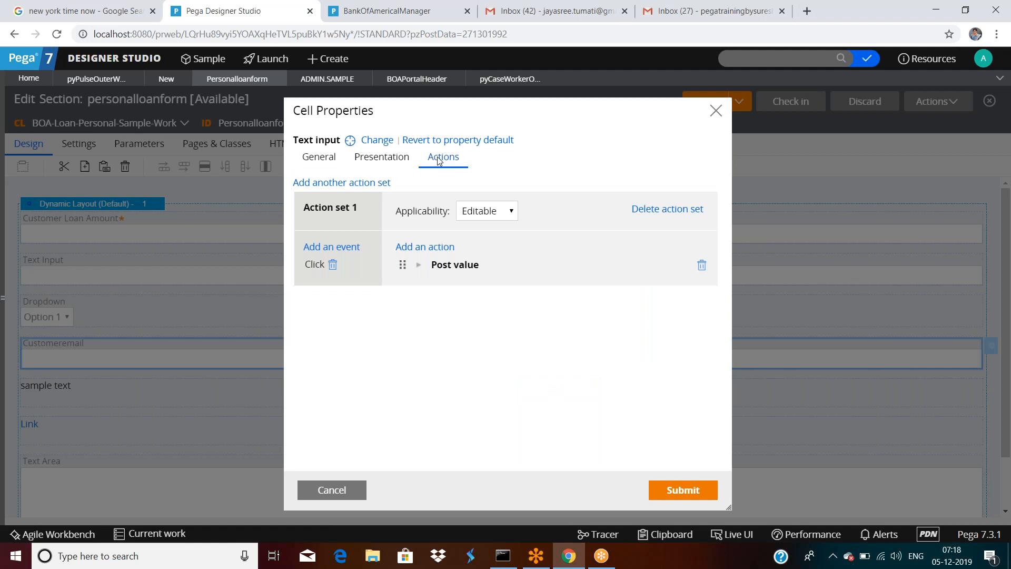
{"action": "left_click", "coordinate": [333, 266]}
{"action": "left_click", "coordinate": [311, 248]}
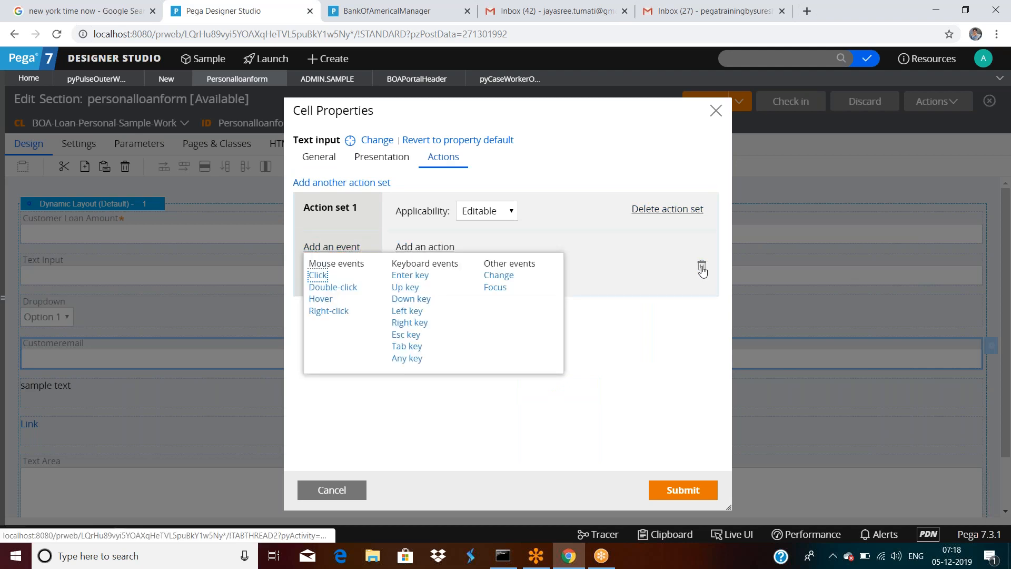
{"action": "left_click", "coordinate": [699, 266]}
{"action": "left_click", "coordinate": [332, 247]}
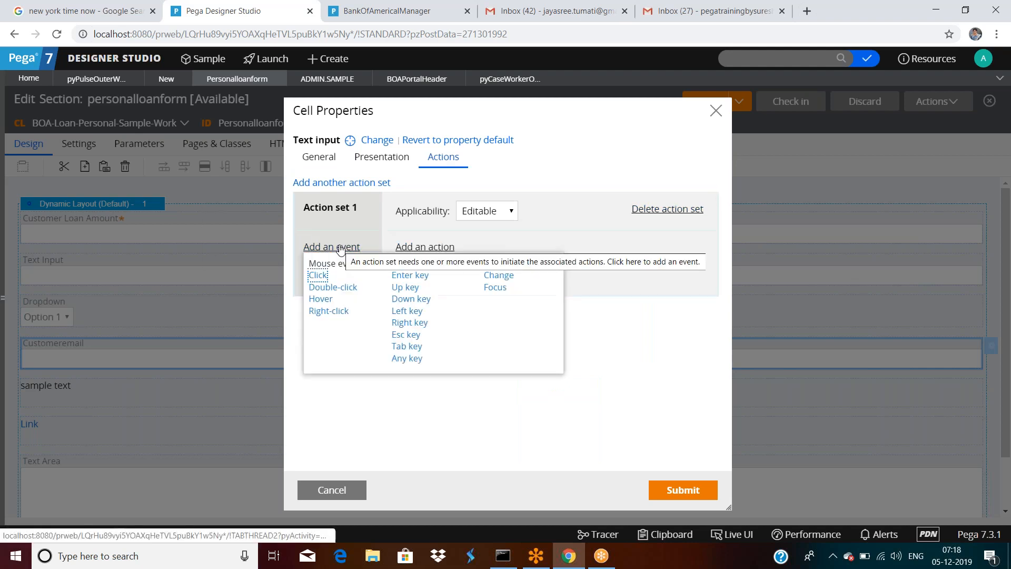
{"action": "left_click", "coordinate": [508, 279]}
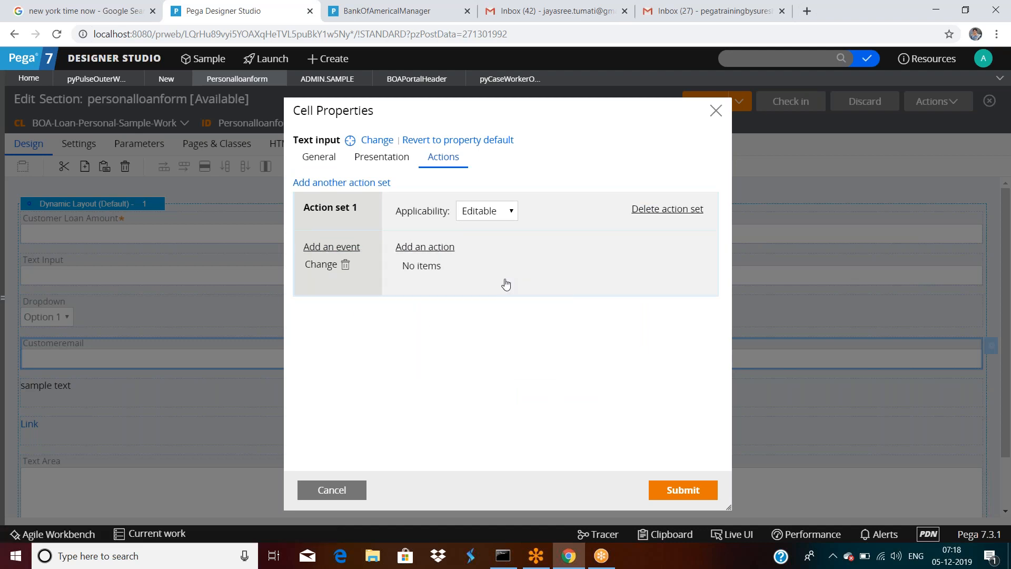
{"action": "left_click", "coordinate": [428, 247]}
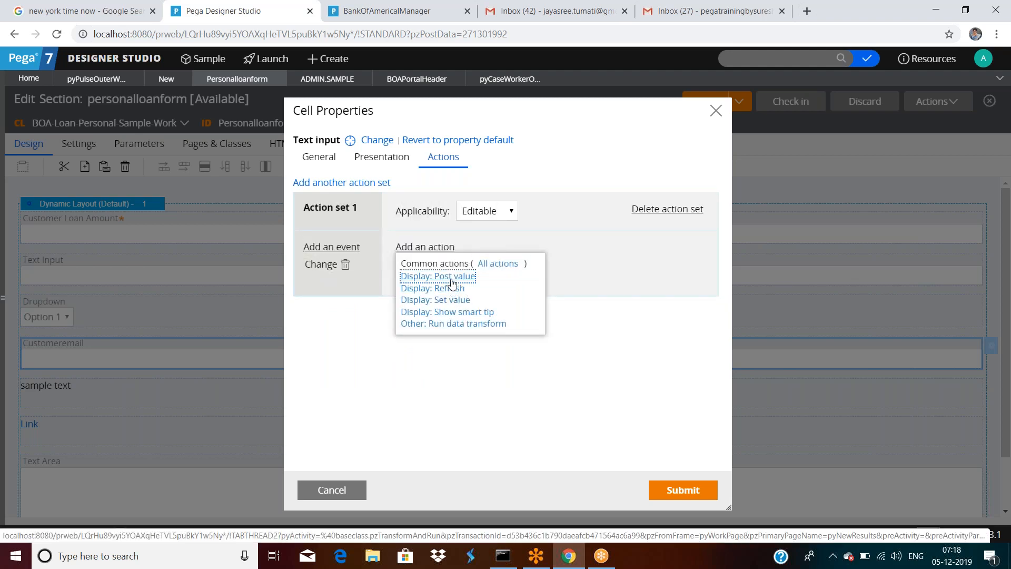
{"action": "left_click", "coordinate": [451, 276]}
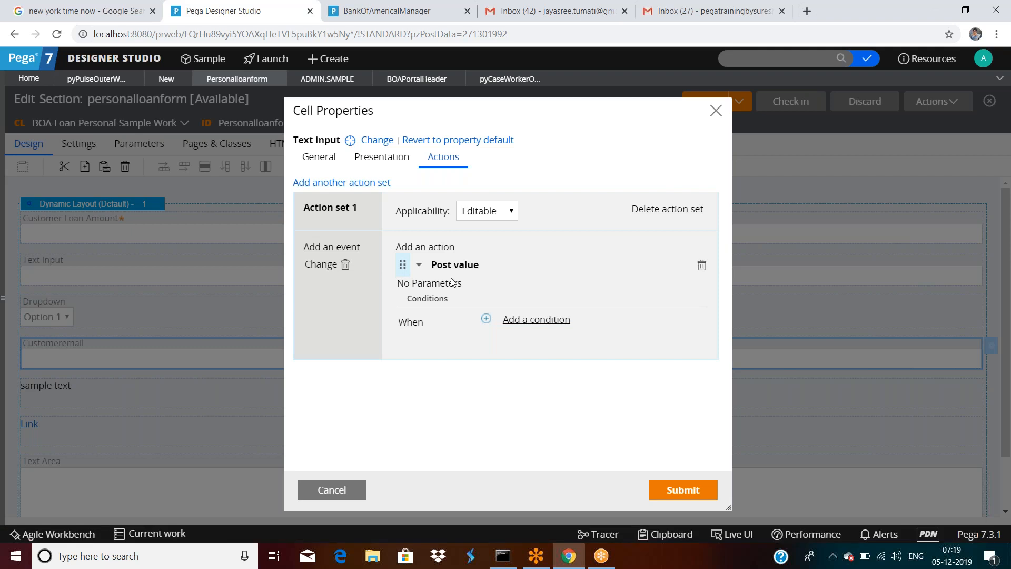
{"action": "left_click", "coordinate": [661, 489]}
Step: Save the Personalloanform section and run it with an empty test page
{"action": "left_click", "coordinate": [716, 108]}
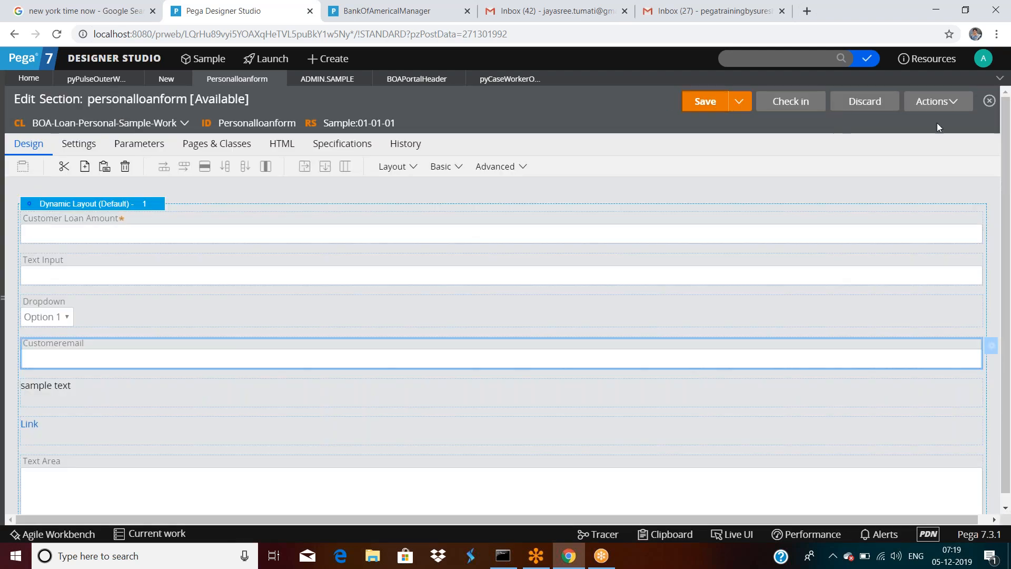
{"action": "left_click", "coordinate": [938, 101]}
{"action": "left_click", "coordinate": [910, 128]}
{"action": "left_click", "coordinate": [192, 311]}
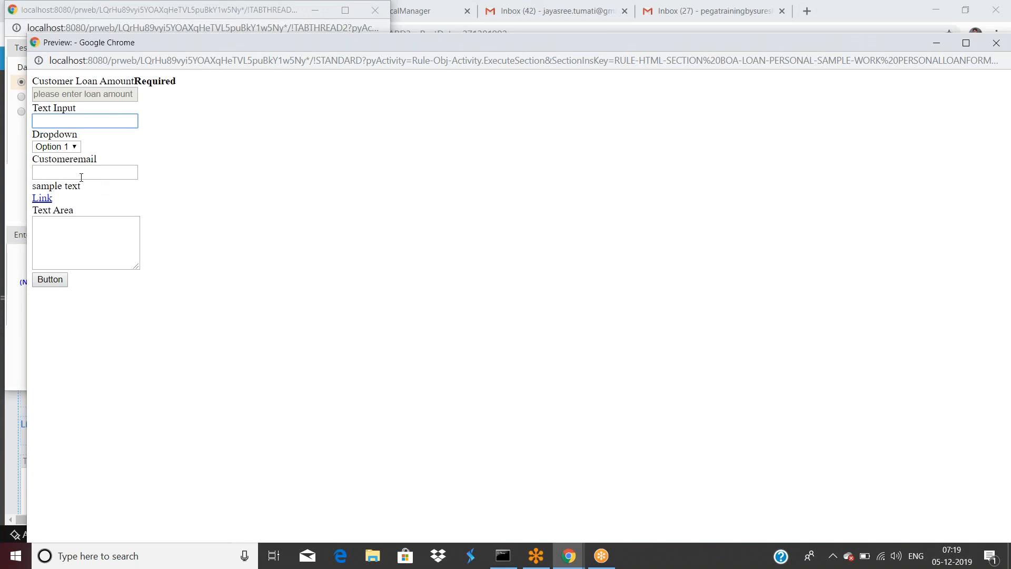
Step: Show pyTempWorkPage in the Clipboard viewer on the Standard thread, with Customeremail empty
{"action": "left_click", "coordinate": [562, 565]}
{"action": "left_click", "coordinate": [457, 500]}
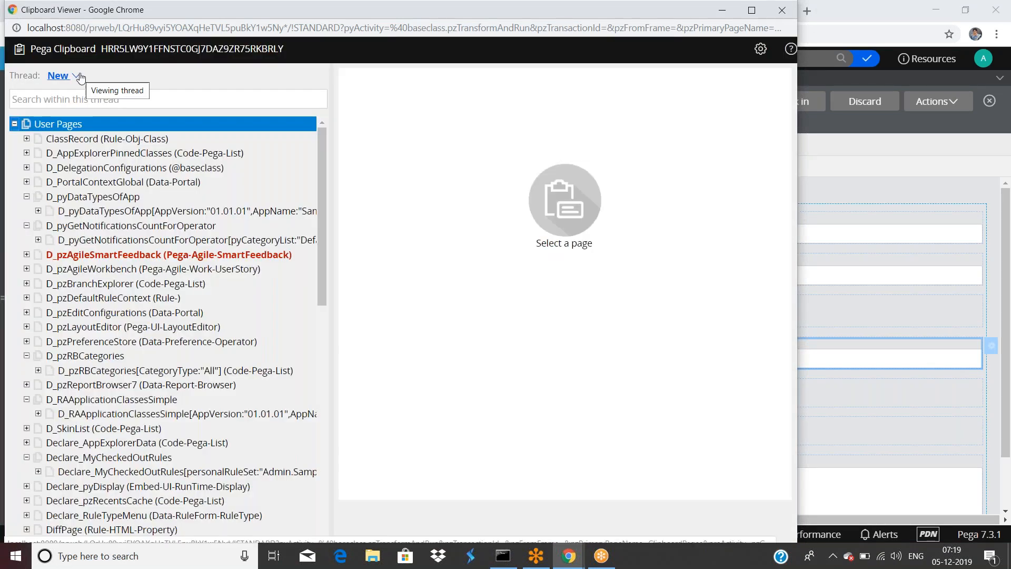
{"action": "left_click", "coordinate": [79, 76]}
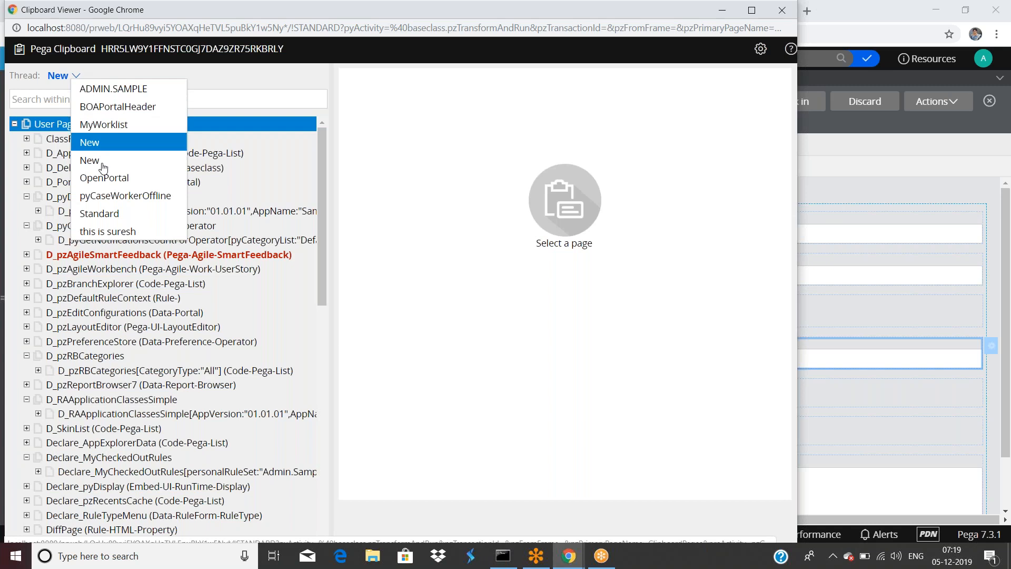
{"action": "left_click", "coordinate": [116, 213]}
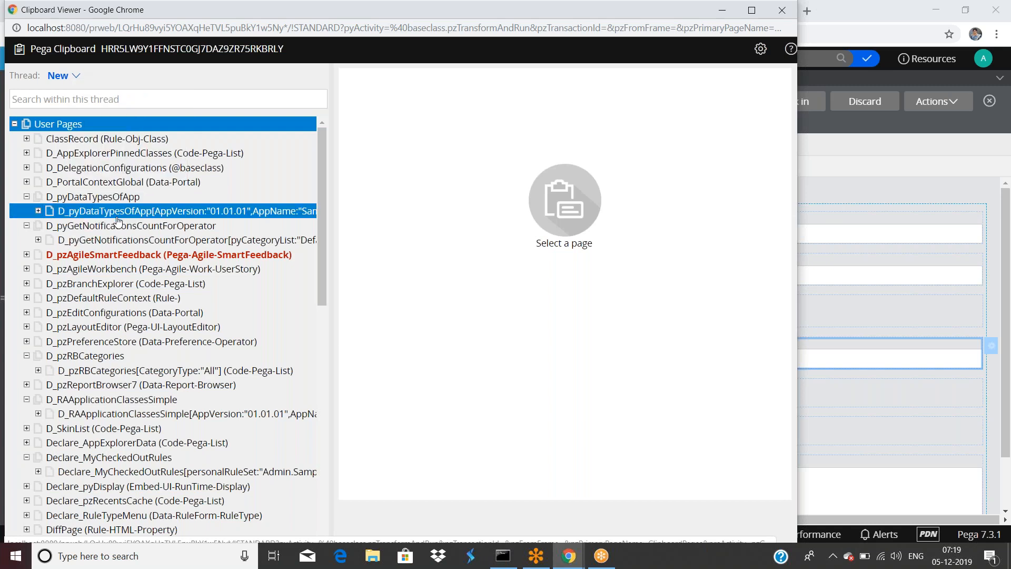
{"action": "scroll", "coordinate": [153, 261], "scroll_direction": "down", "scroll_amount": 2}
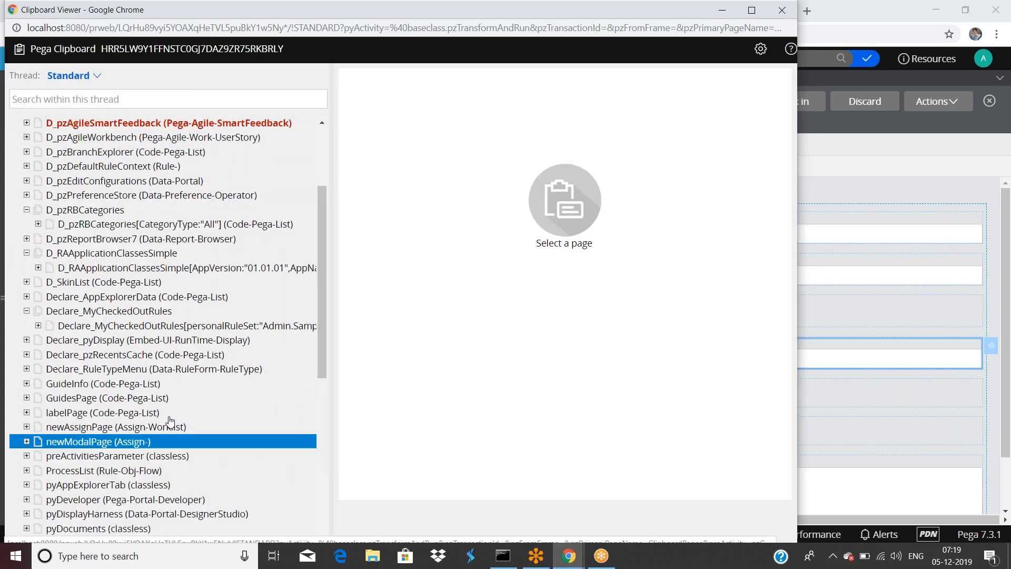
{"action": "scroll", "coordinate": [210, 345], "scroll_direction": "down", "scroll_amount": 5}
{"action": "left_click", "coordinate": [132, 353]}
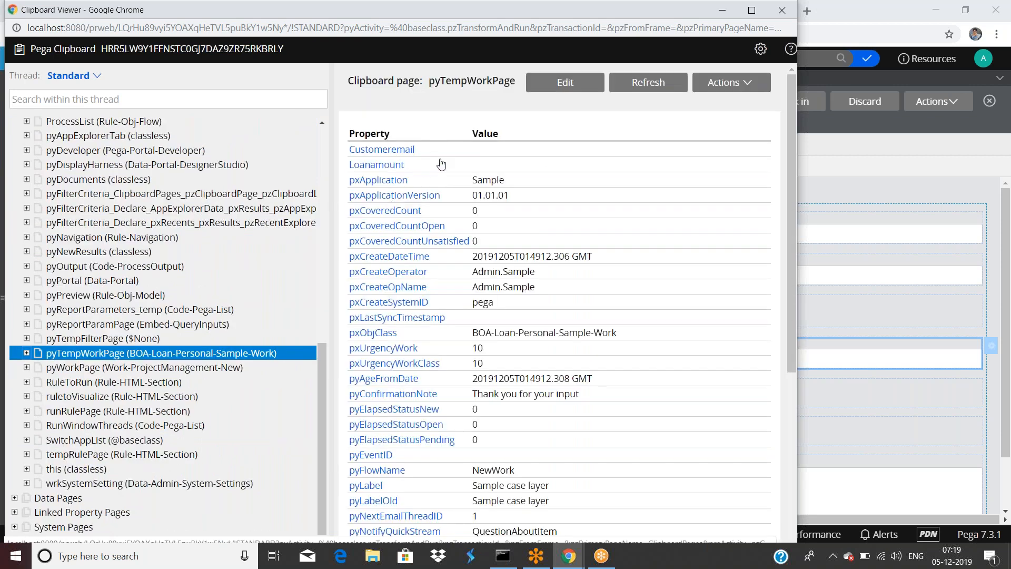
Step: Enter 32424 in the preview's Customeremail field, replacing the stray text
{"action": "left_click", "coordinate": [884, 205]}
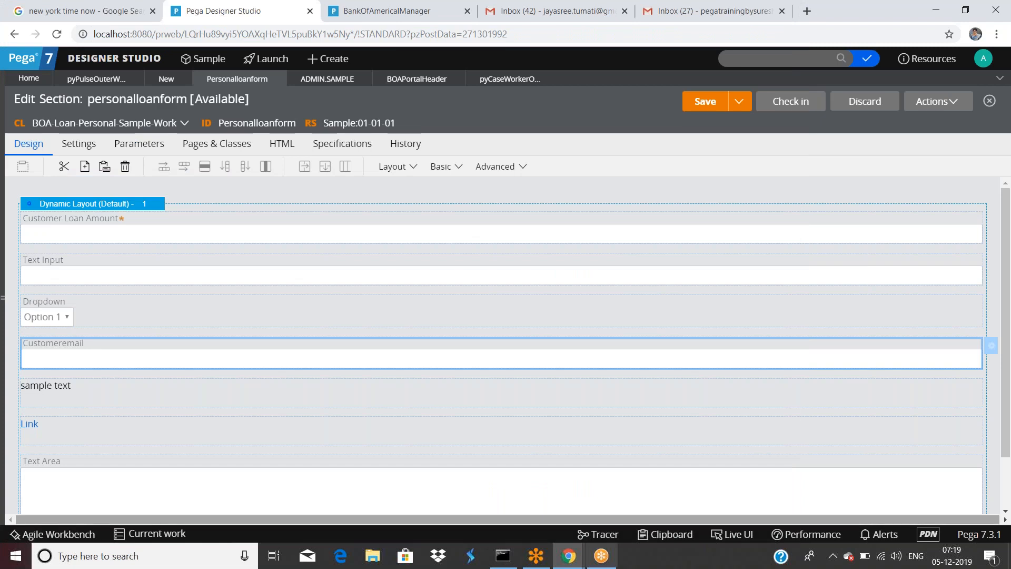
{"action": "mouse_move", "coordinate": [567, 558]}
{"action": "left_click", "coordinate": [643, 510]}
{"action": "left_click", "coordinate": [96, 174]}
{"action": "type", "text": "ssss"}
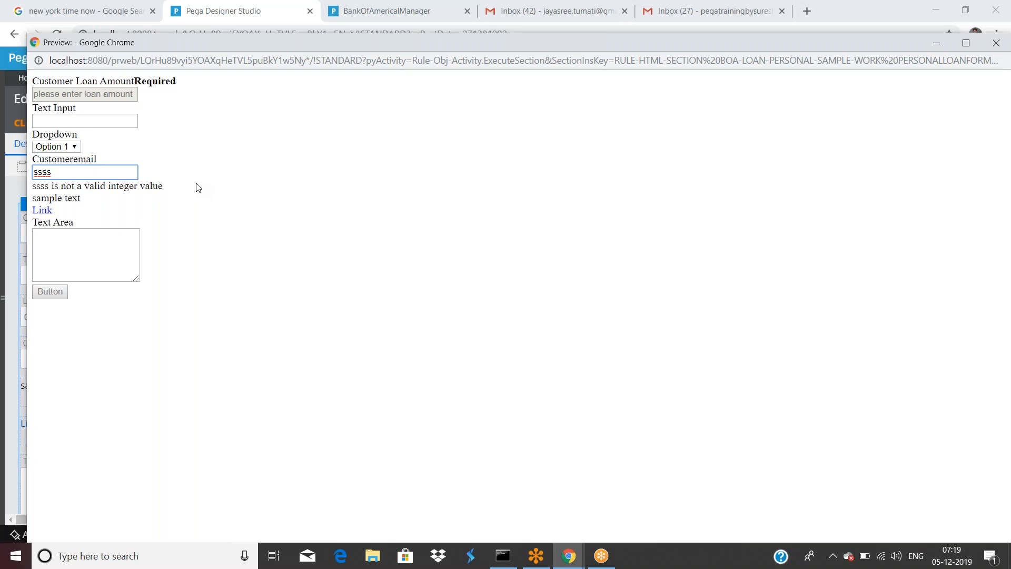
{"action": "double_click", "coordinate": [60, 174]}
{"action": "type", "text": "32424"}
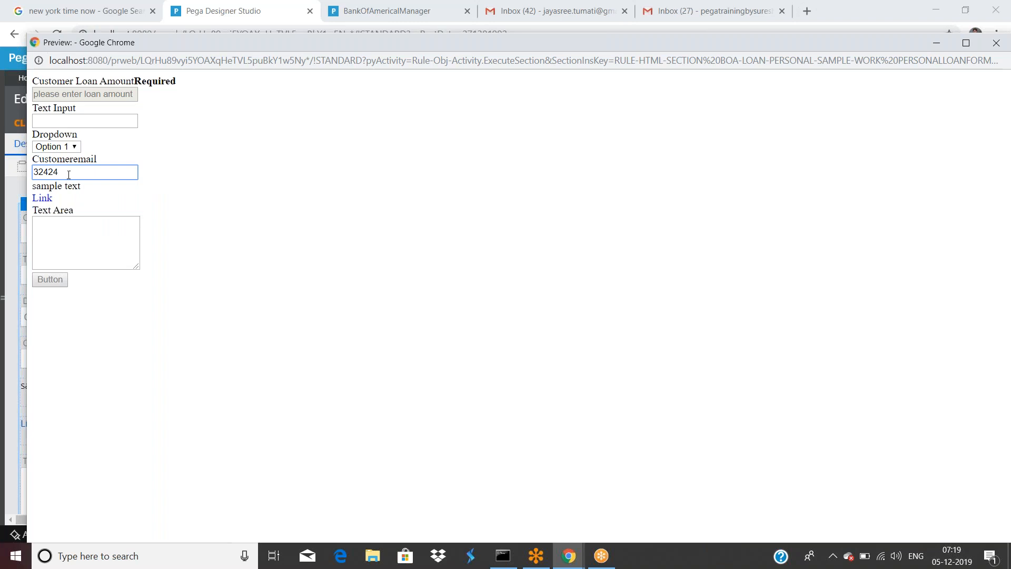
Step: Refresh the Clipboard viewer to see 32424, then move the preview window aside
{"action": "left_click", "coordinate": [581, 564]}
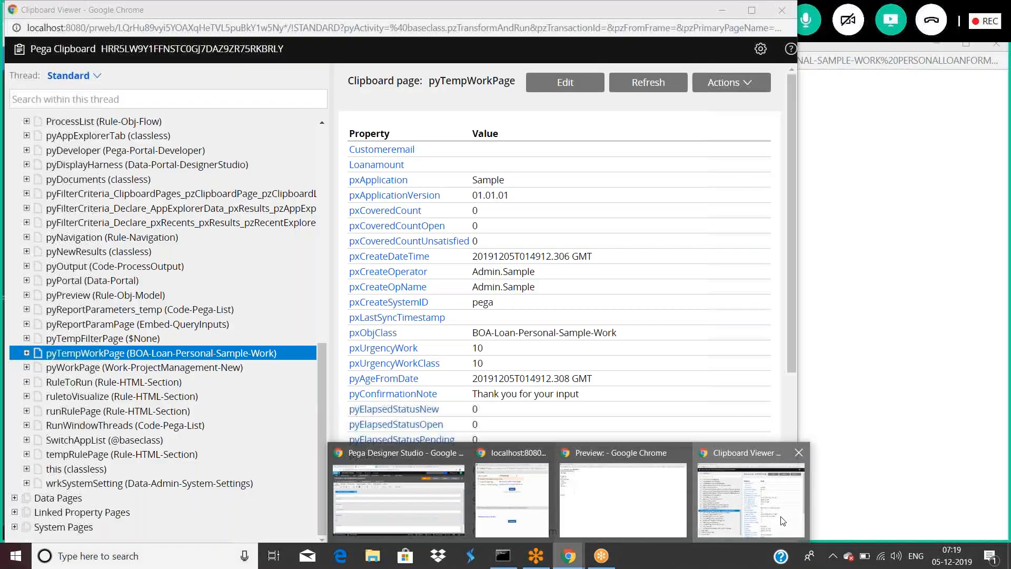
{"action": "left_click", "coordinate": [783, 521]}
{"action": "left_click", "coordinate": [647, 89]}
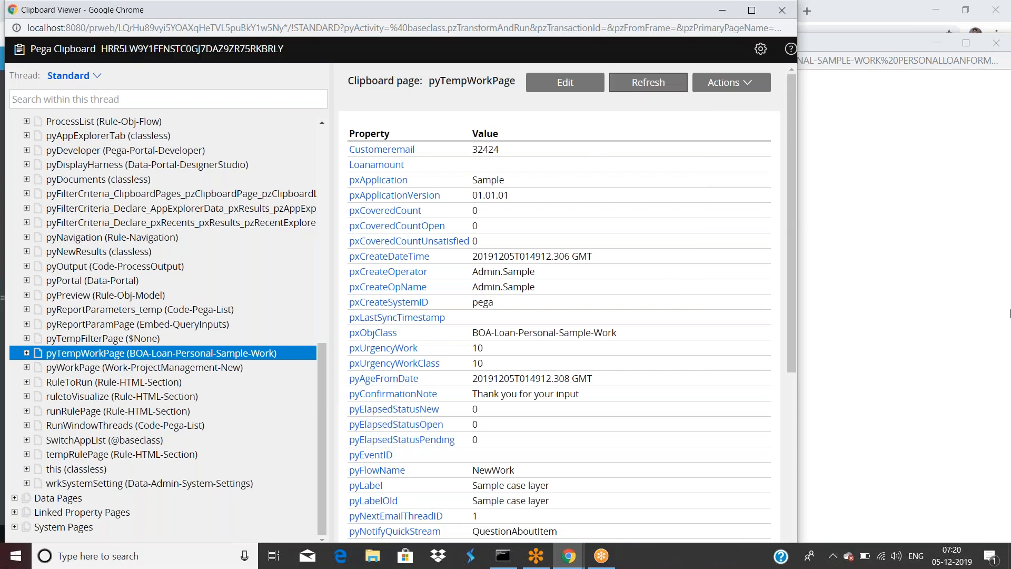
{"action": "left_click", "coordinate": [966, 331]}
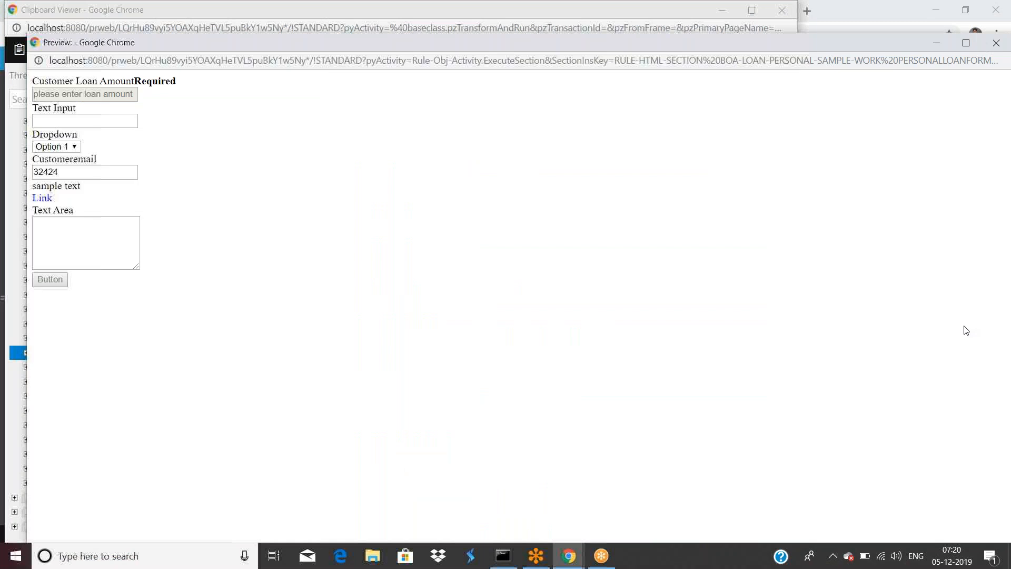
{"action": "left_click_drag", "start_coordinate": [514, 63], "coordinate": [497, 152]}
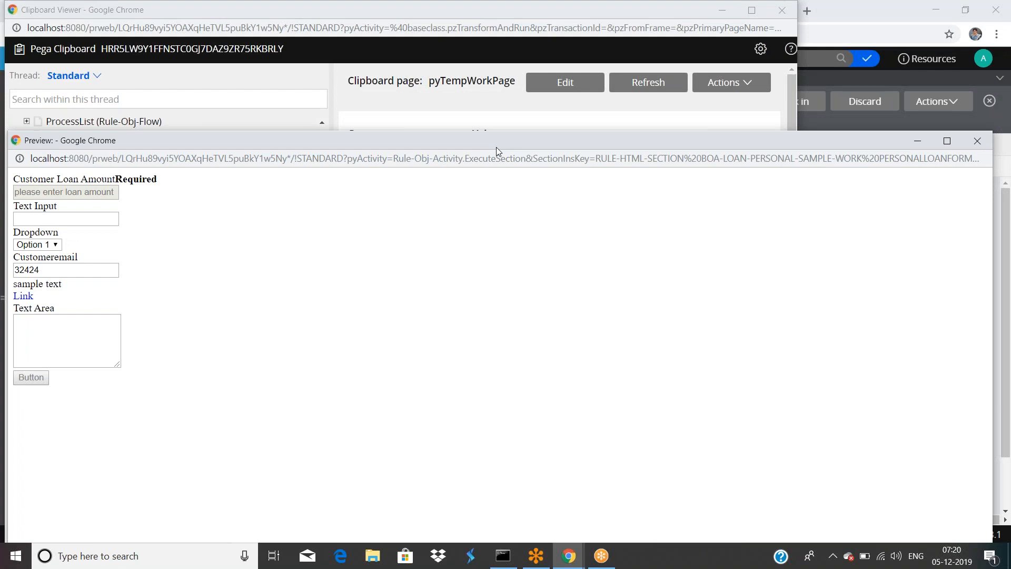
Step: Restart DevTools network recording and change Customeremail in the preview to 4444
{"action": "key", "text": "ctrl+shift+i"}
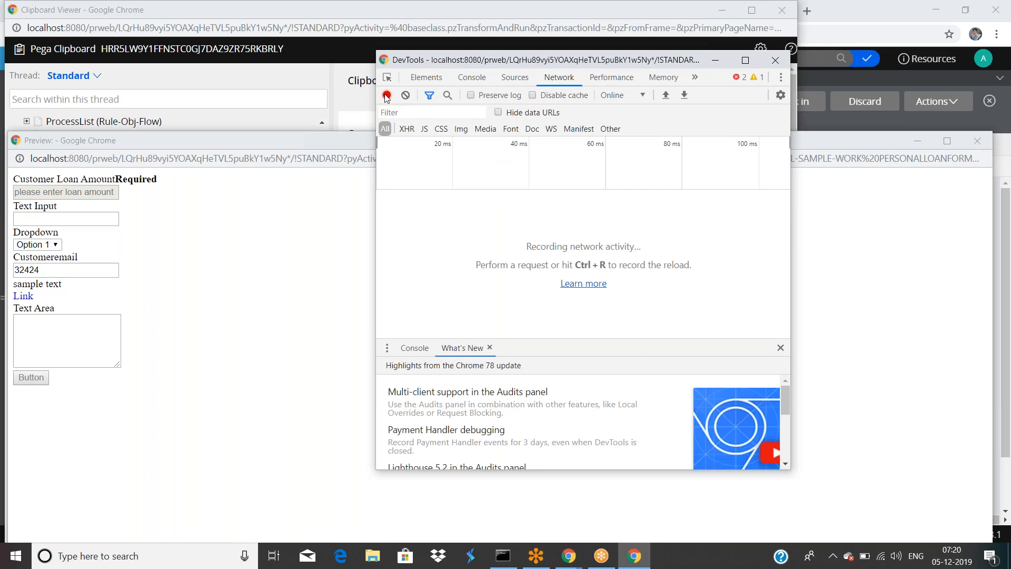
{"action": "left_click", "coordinate": [386, 95]}
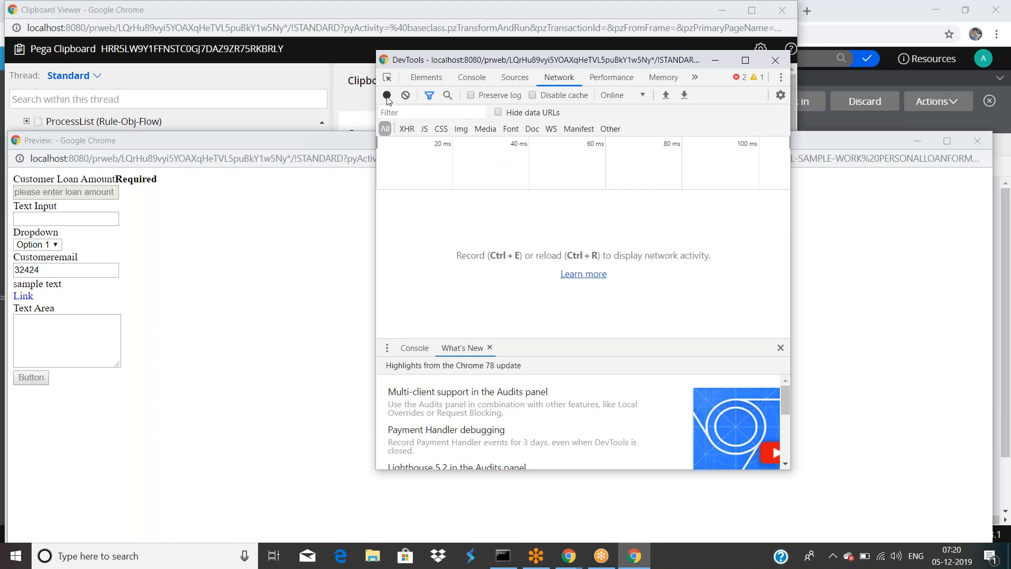
{"action": "left_click", "coordinate": [387, 96]}
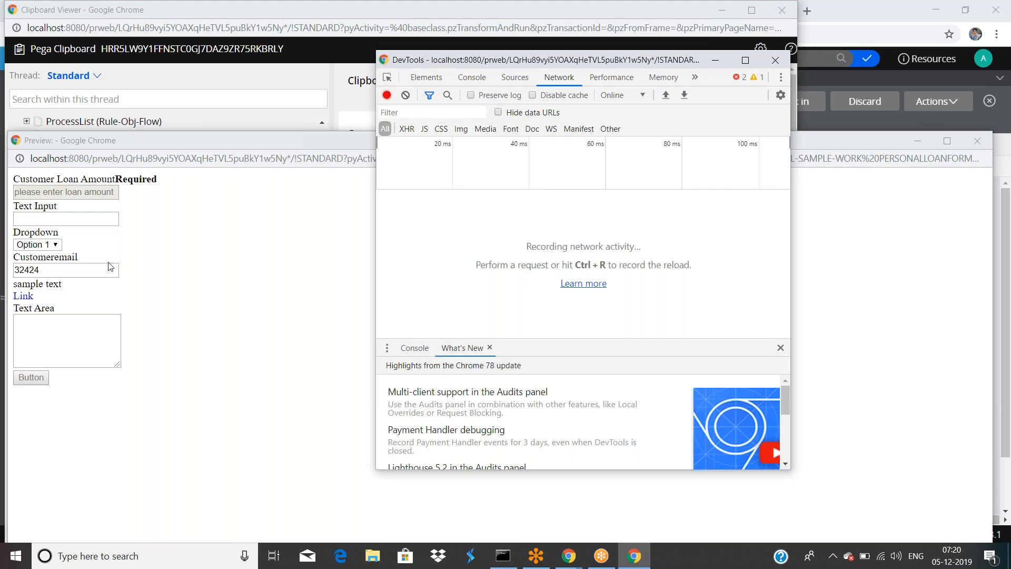
{"action": "double_click", "coordinate": [88, 270]}
{"action": "type", "text": "4444"}
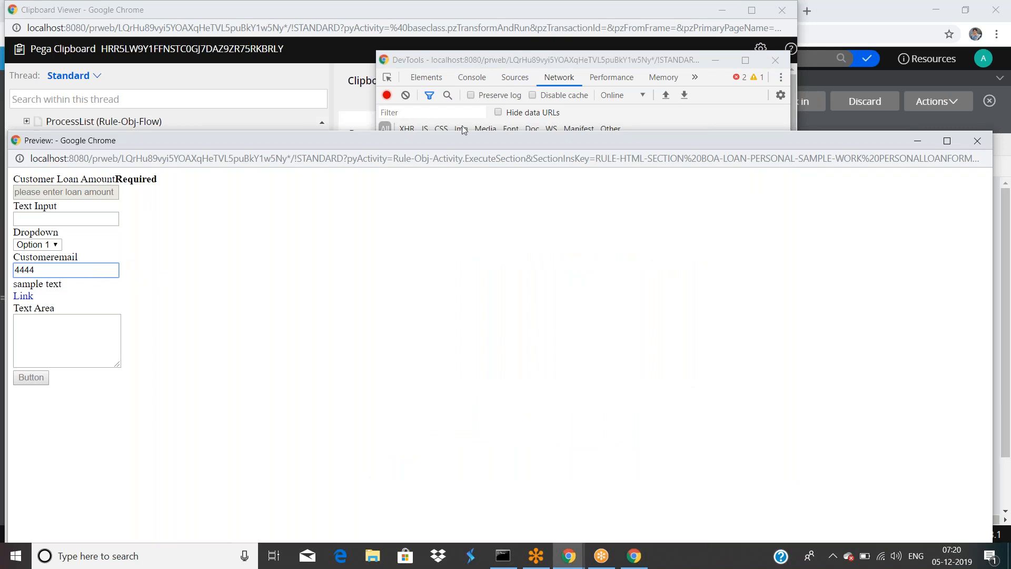
Step: Inspect the captured network request, then close DevTools and return to the preview
{"action": "left_click", "coordinate": [495, 61]}
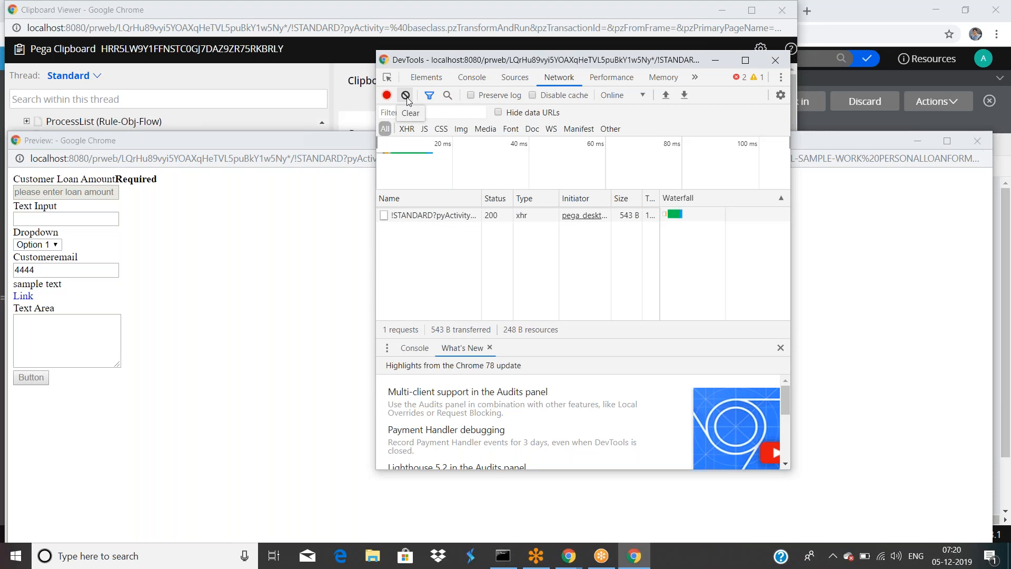
{"action": "left_click", "coordinate": [772, 18]}
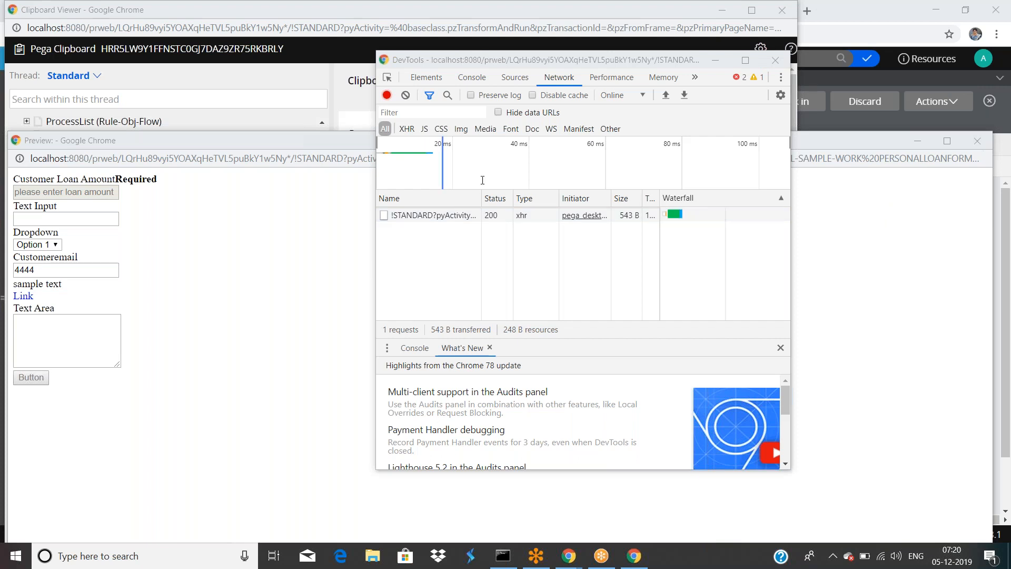
{"action": "left_click", "coordinate": [775, 59]}
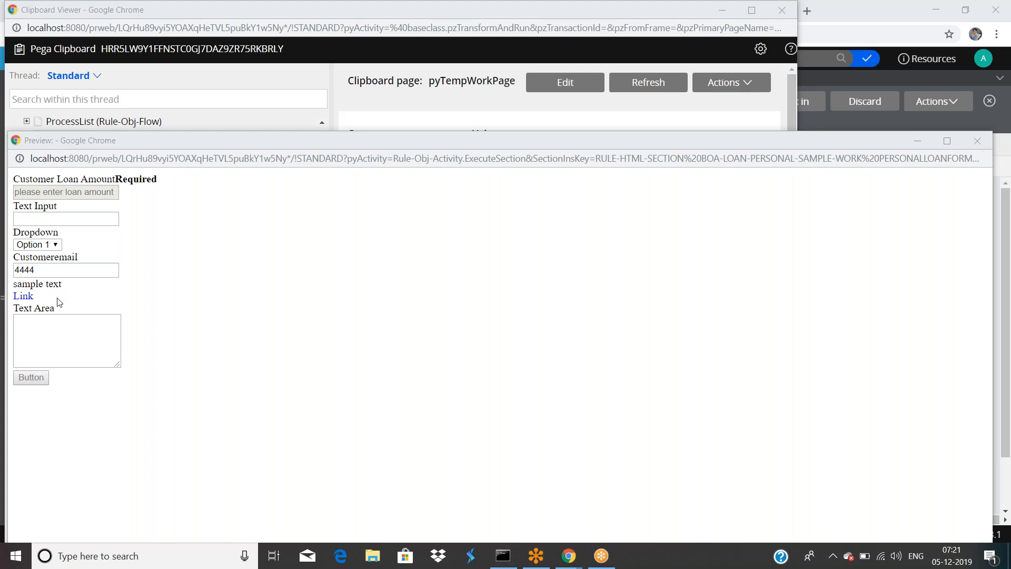
{"action": "left_click", "coordinate": [109, 416]}
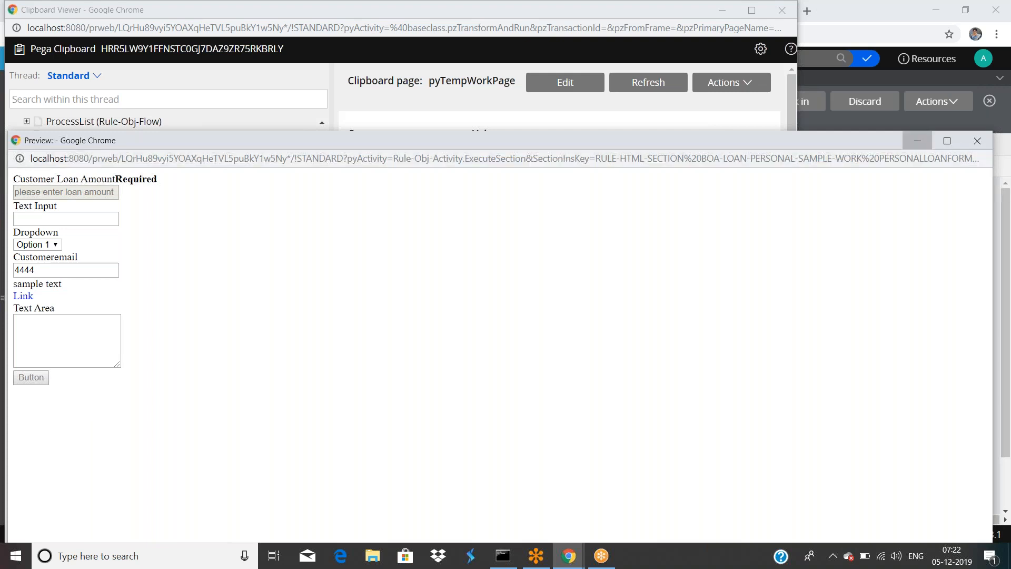
Step: Add a Refresh action to the Customeremail field's Change event
{"action": "left_click", "coordinate": [917, 141]}
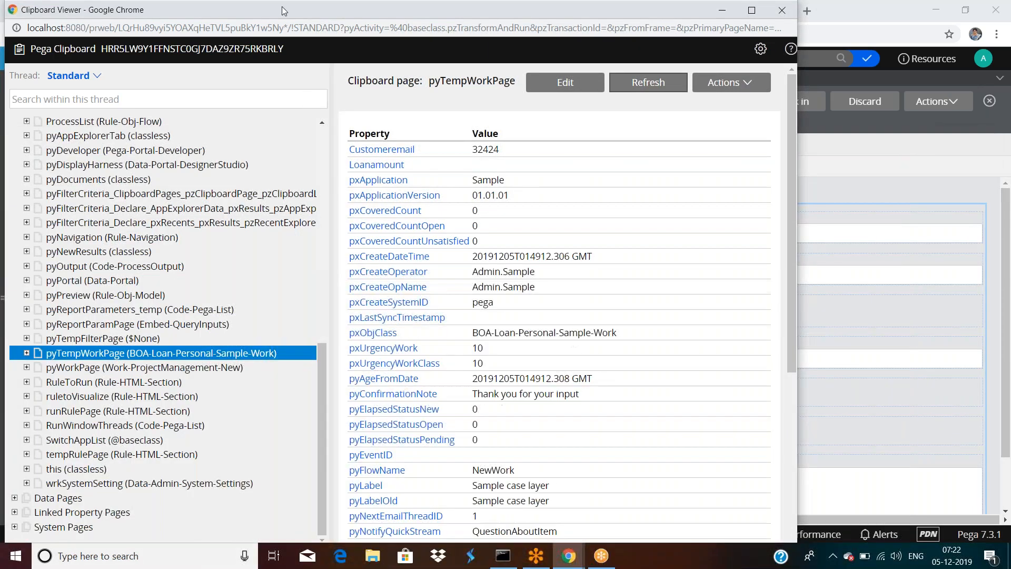
{"action": "left_click_drag", "start_coordinate": [282, 6], "coordinate": [302, 81]}
{"action": "left_click", "coordinate": [12, 345]}
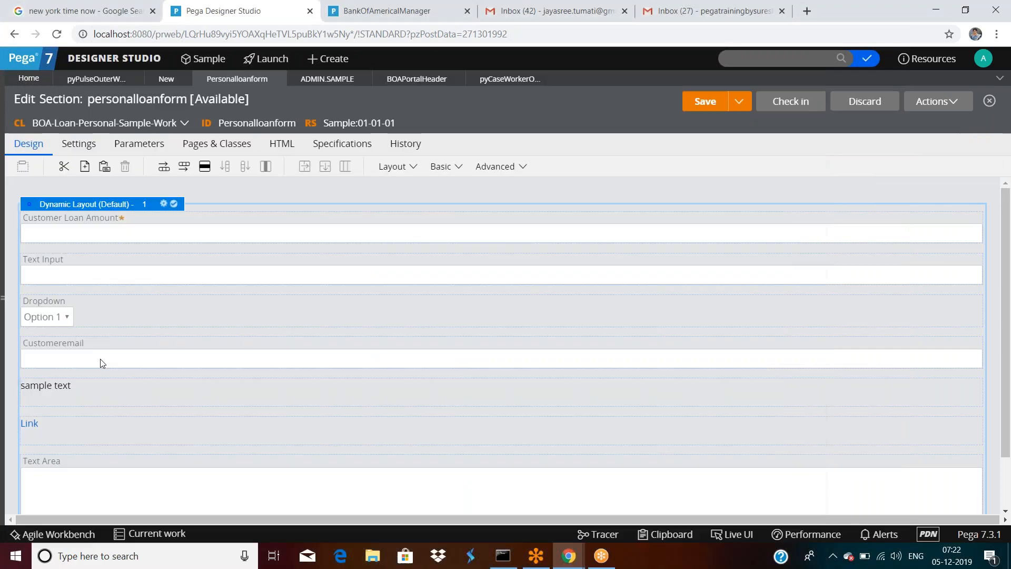
{"action": "double_click", "coordinate": [100, 358]}
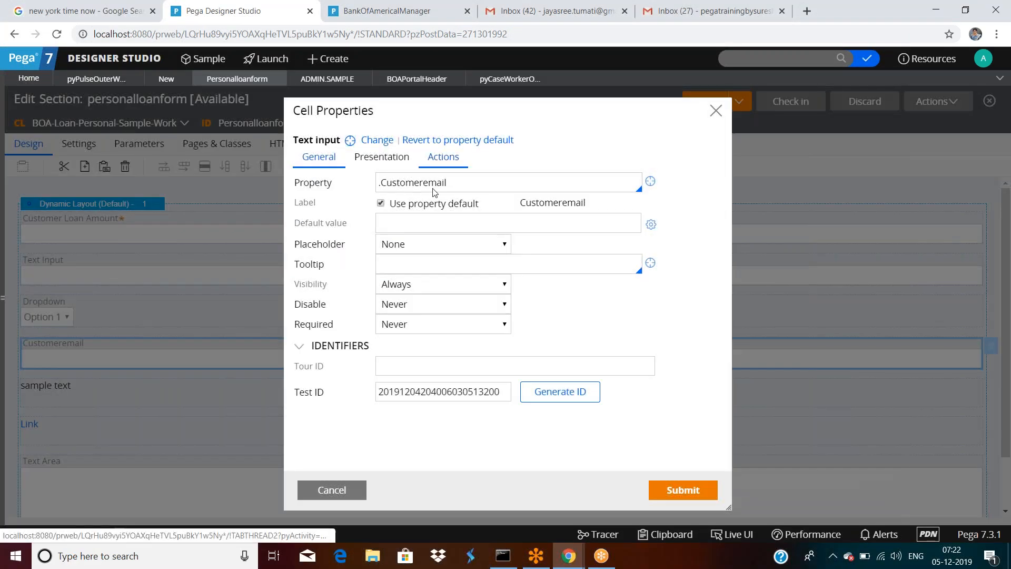
{"action": "left_click", "coordinate": [442, 156]}
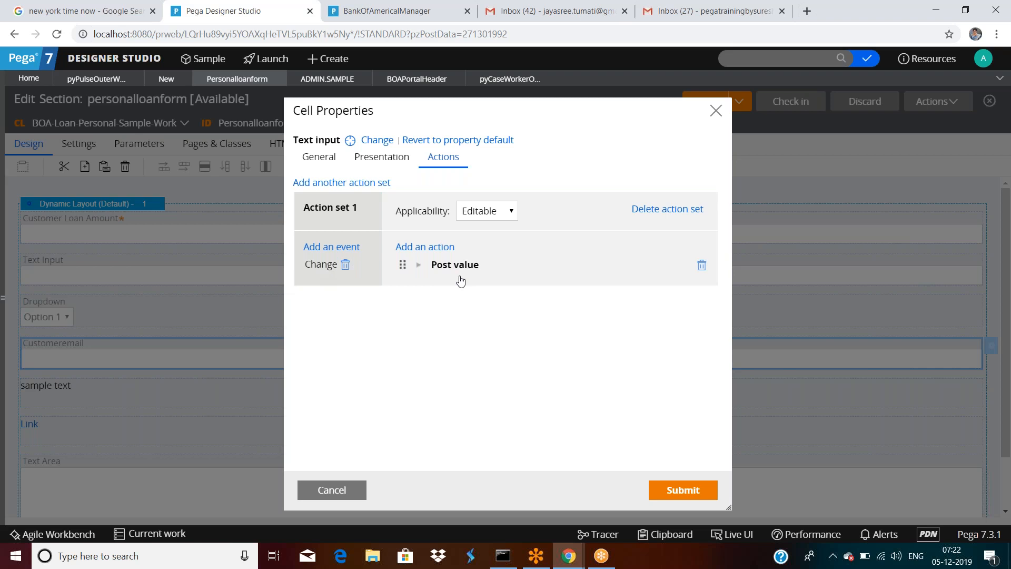
{"action": "left_click", "coordinate": [440, 251]}
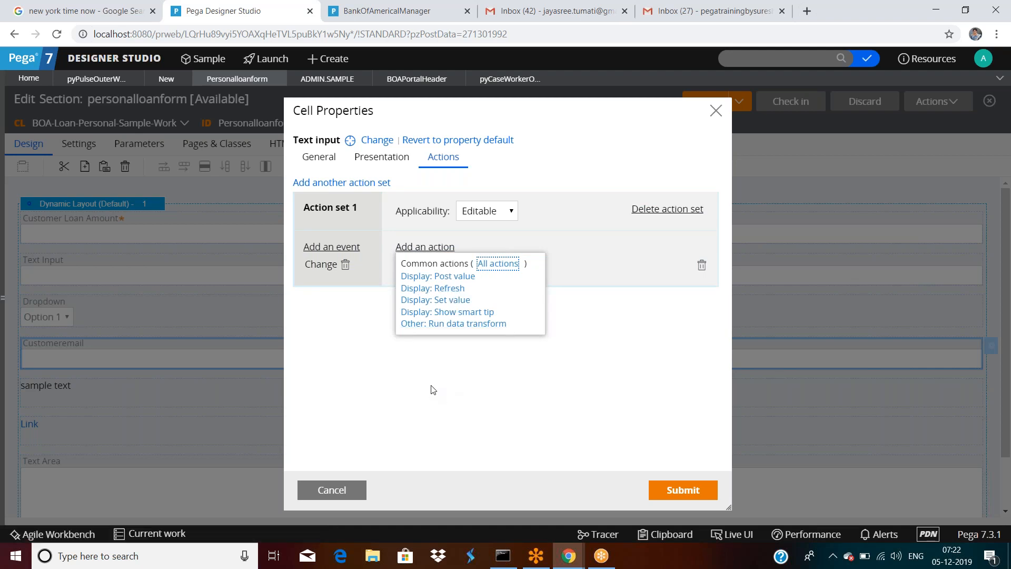
{"action": "left_click", "coordinate": [450, 290]}
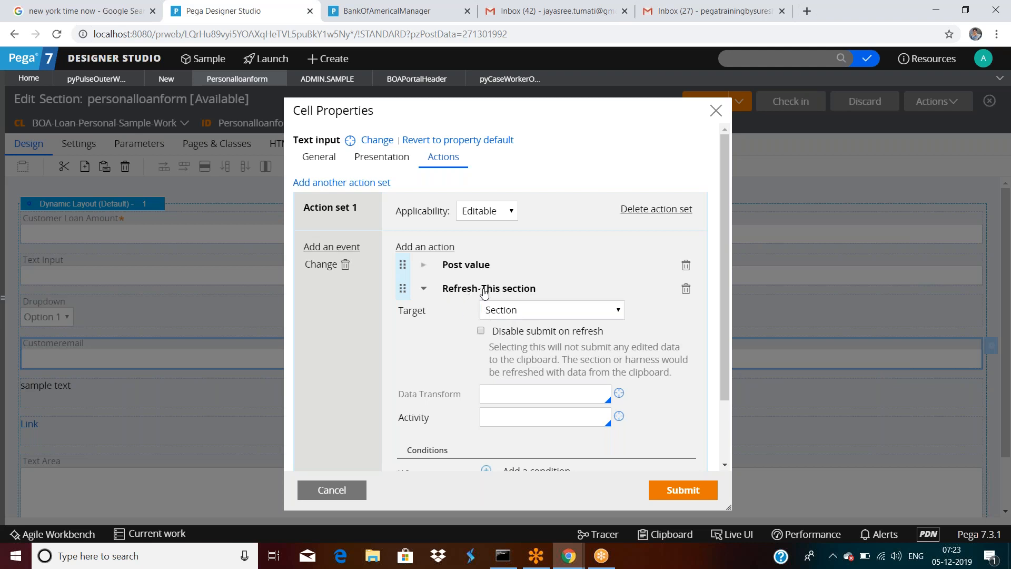
Step: Keep the refresh target as This section, remove Post value, and submit
{"action": "left_click", "coordinate": [515, 313]}
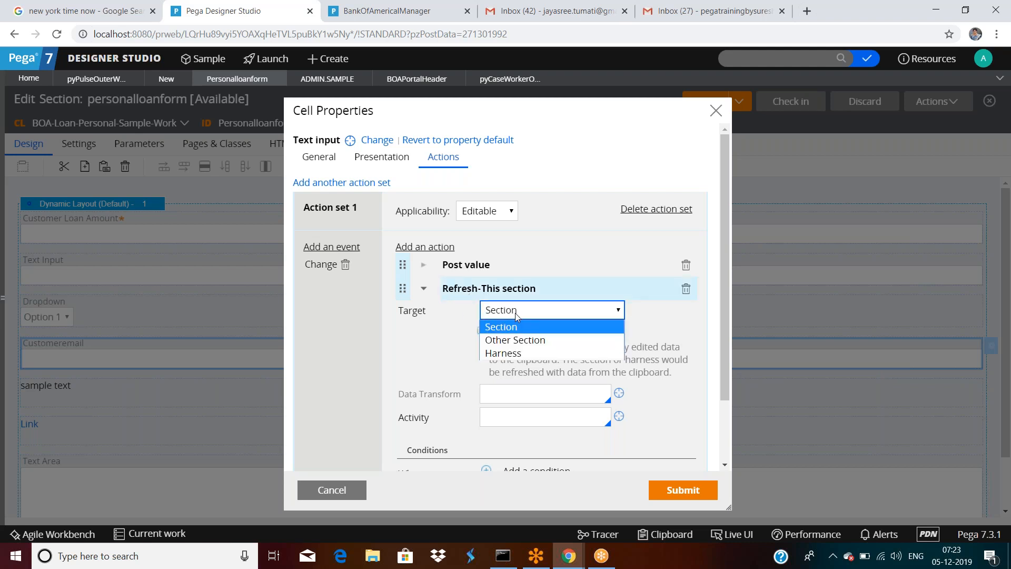
{"action": "left_click", "coordinate": [515, 312]}
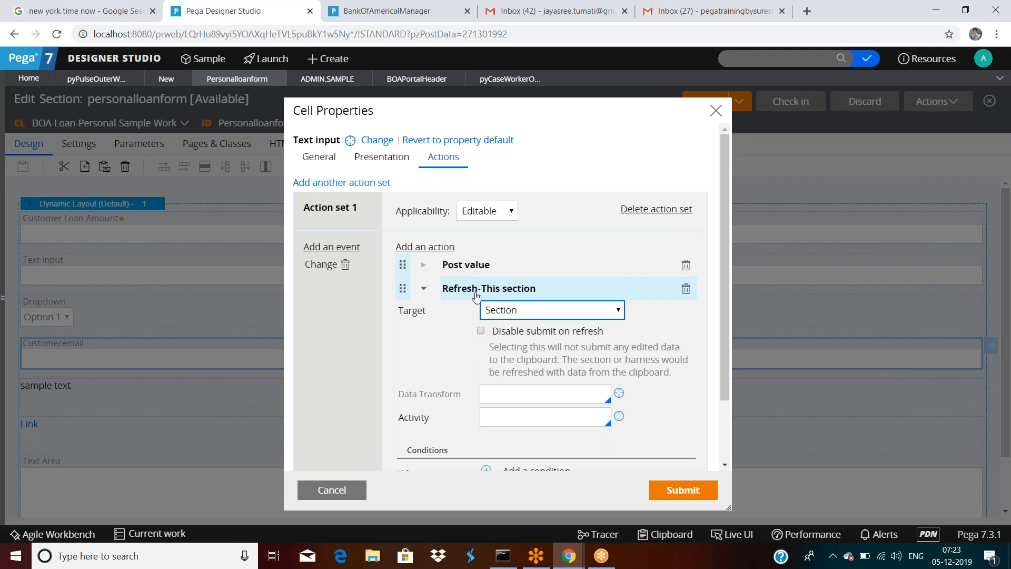
{"action": "left_click", "coordinate": [527, 309]}
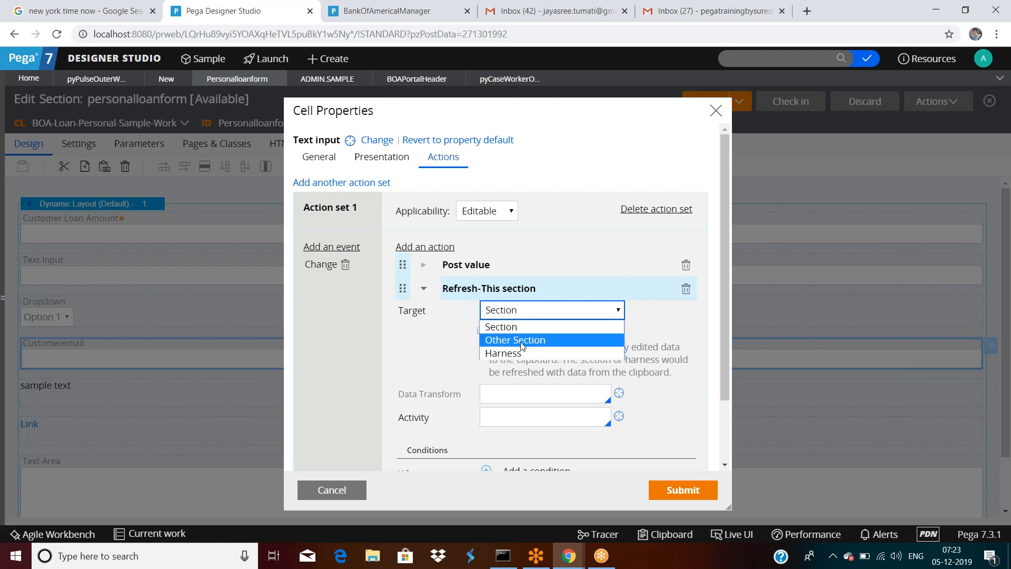
{"action": "left_click", "coordinate": [526, 336]}
{"action": "left_click", "coordinate": [544, 350]}
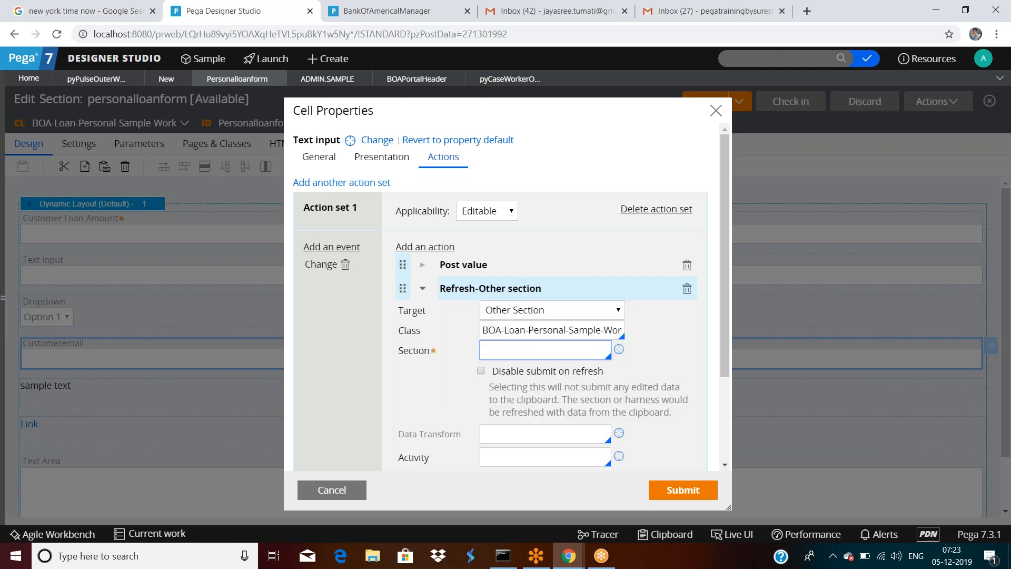
{"action": "left_click", "coordinate": [527, 311]}
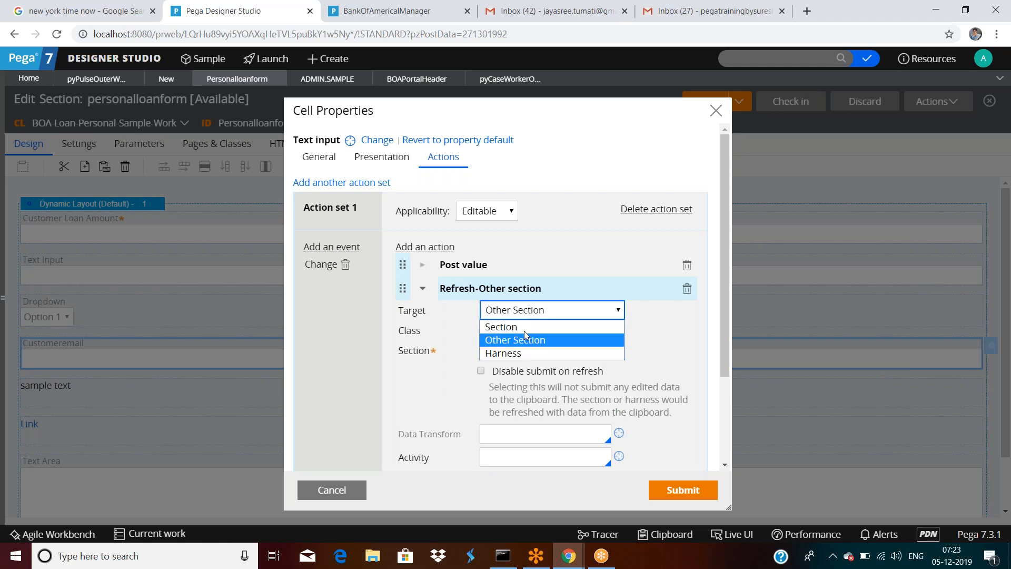
{"action": "left_click", "coordinate": [526, 328]}
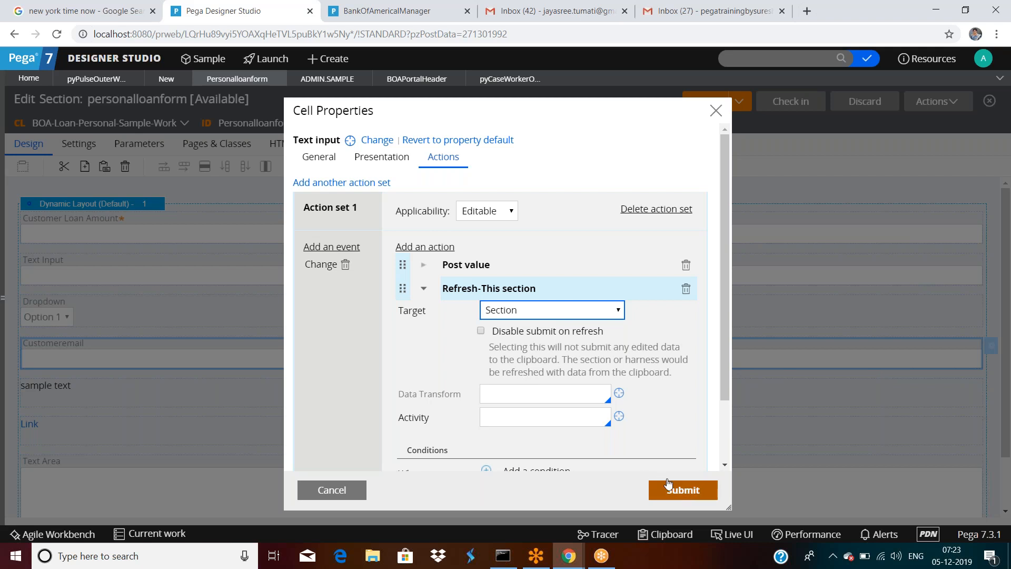
{"action": "left_click", "coordinate": [686, 267]}
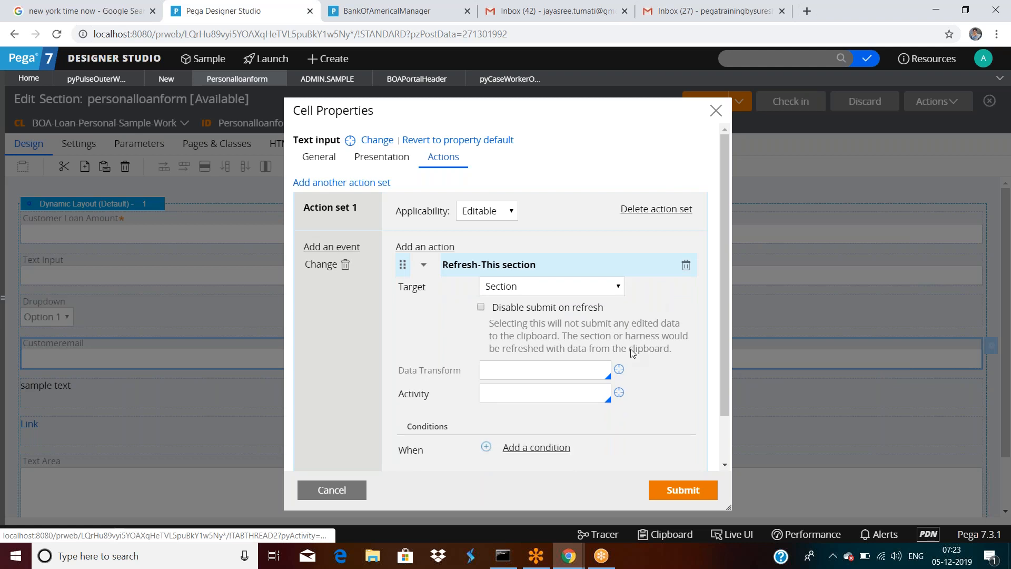
{"action": "left_click", "coordinate": [683, 490]}
{"action": "left_click", "coordinate": [933, 103]}
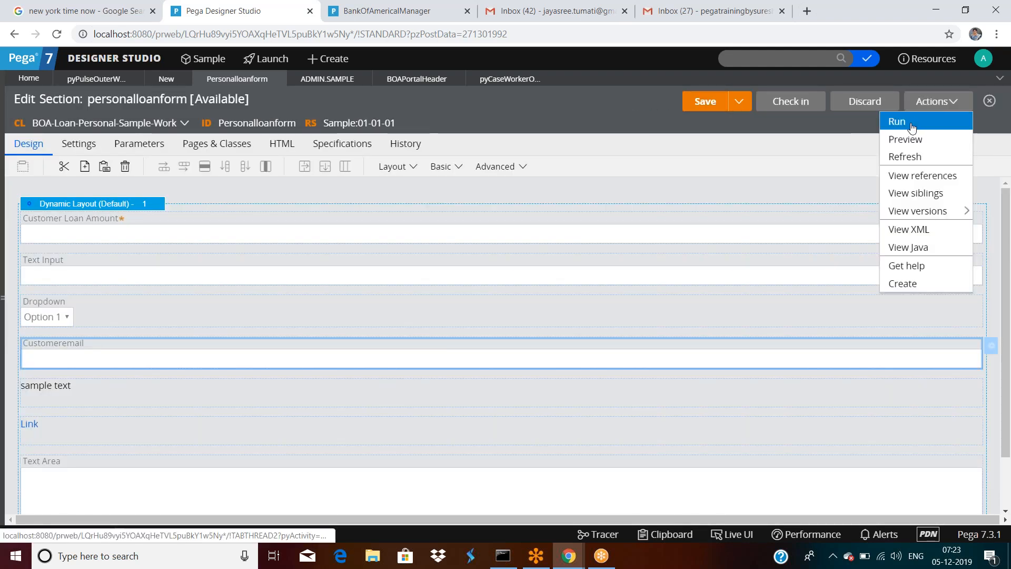
Step: Run the section with an empty test page and open DevTools on the preview
{"action": "left_click", "coordinate": [911, 127]}
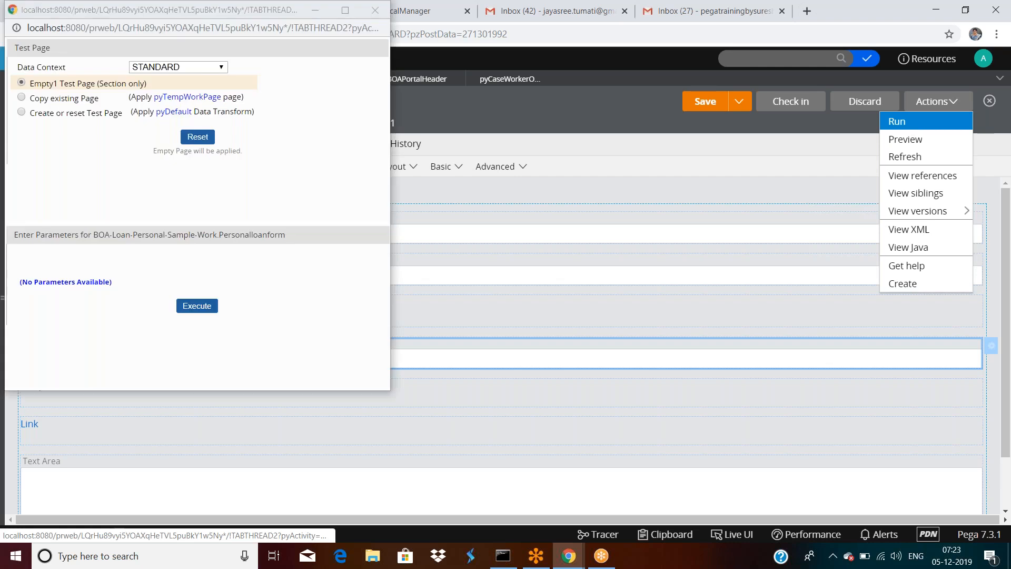
{"action": "left_click", "coordinate": [200, 311]}
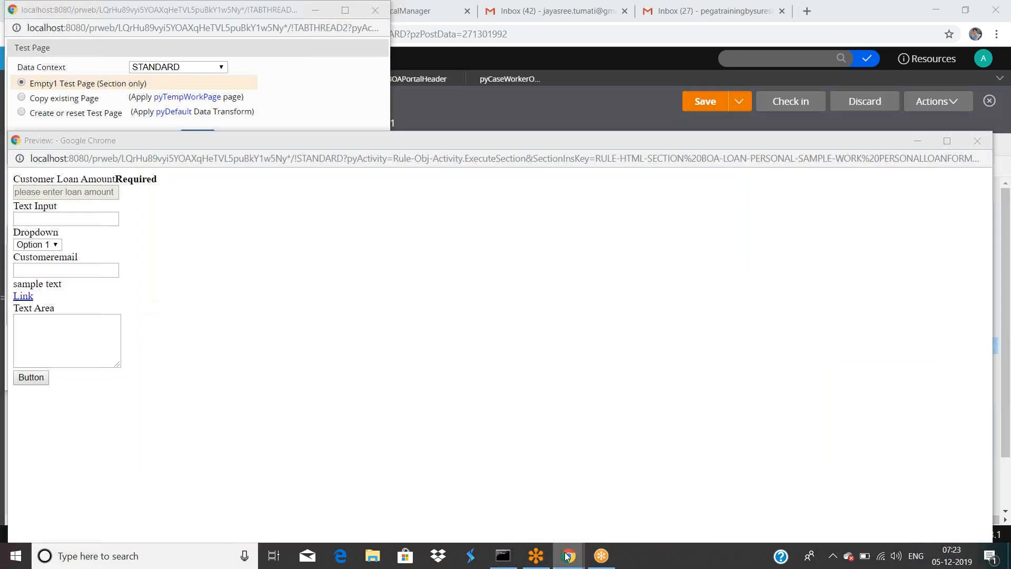
{"action": "mouse_move", "coordinate": [568, 555]}
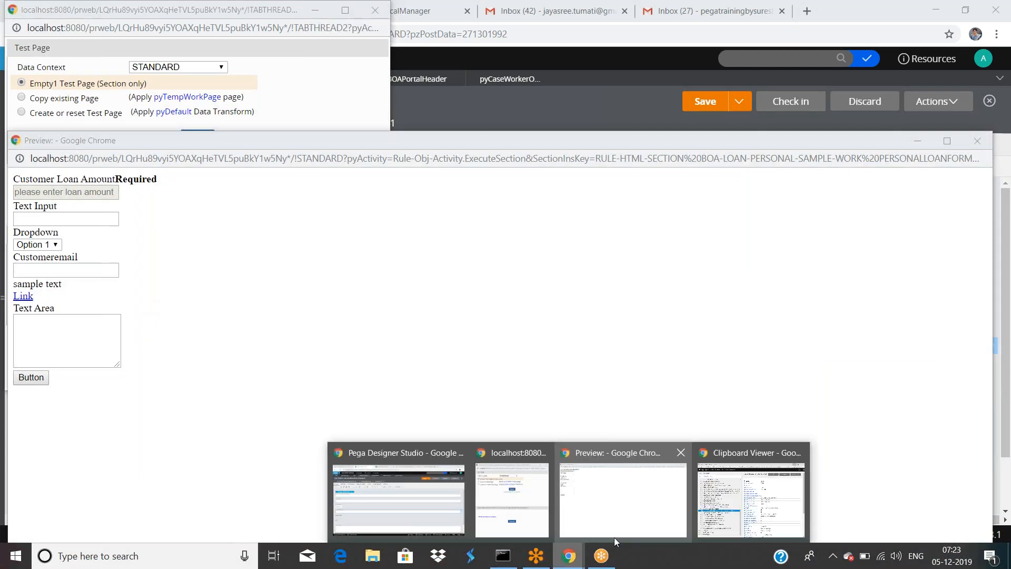
{"action": "left_click", "coordinate": [614, 534]}
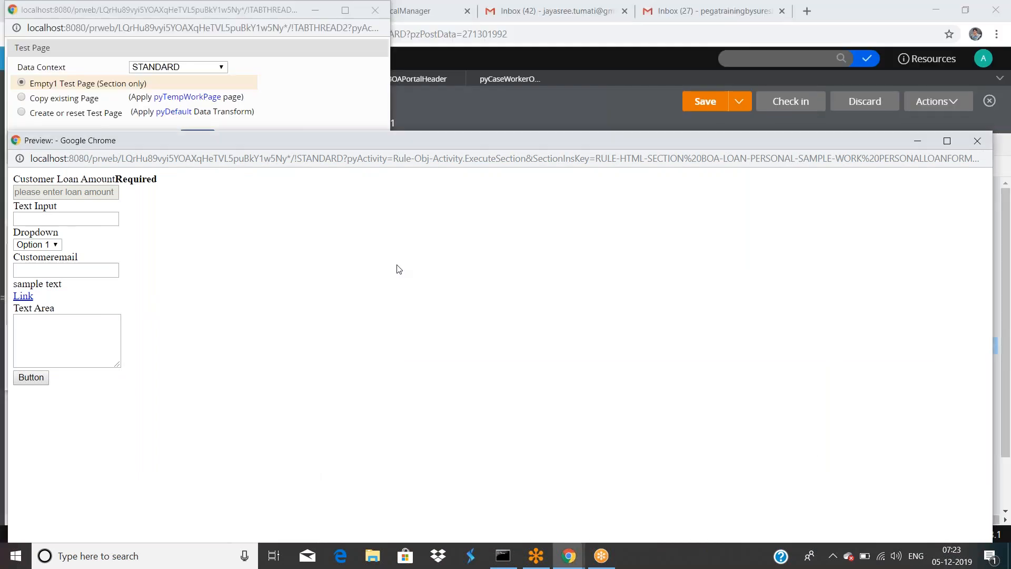
{"action": "key", "text": "F12"}
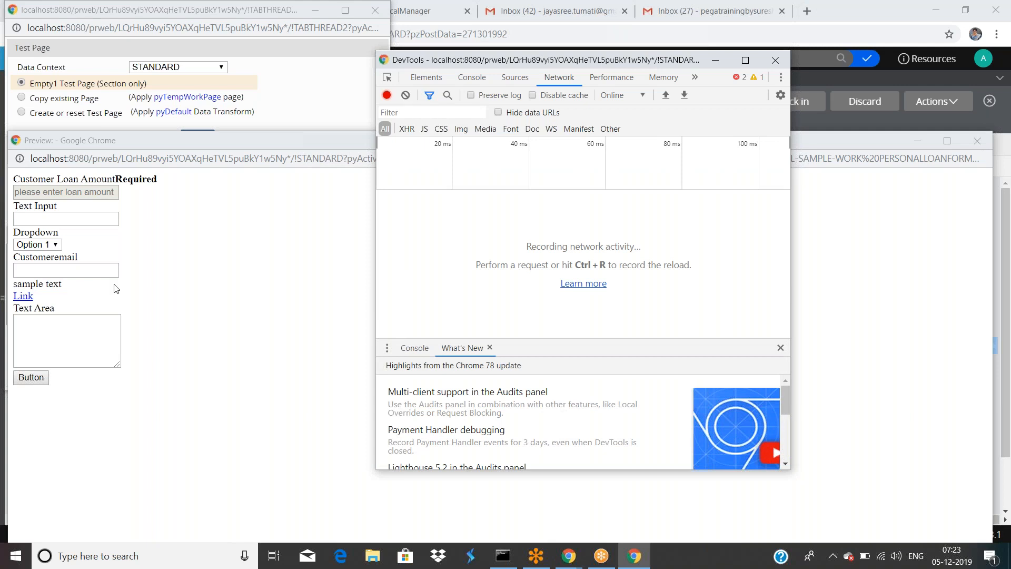
Step: Enter 55555 in Customeremail, check the ReloadSection request, then view the Clipboard viewer
{"action": "left_click", "coordinate": [87, 269]}
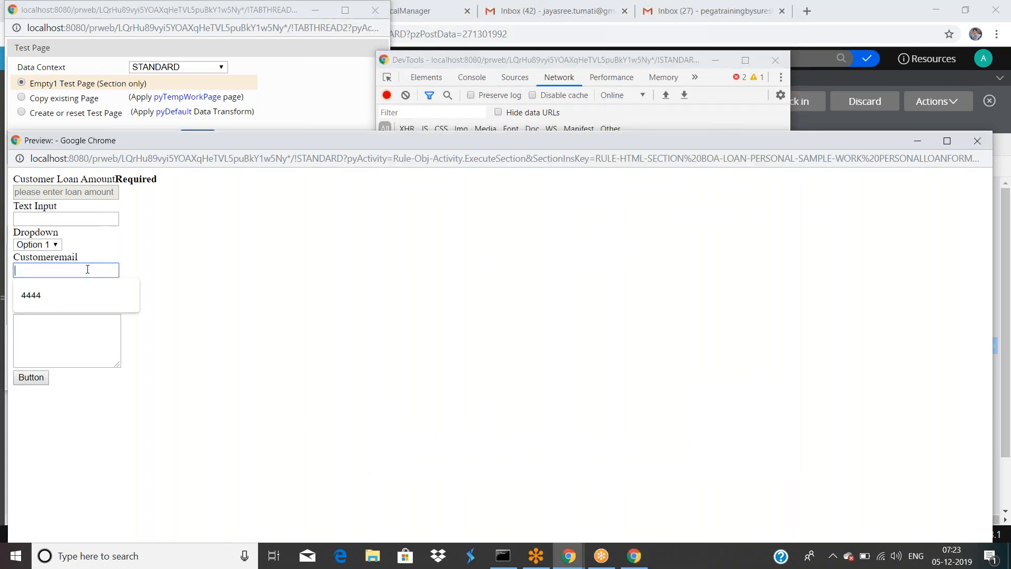
{"action": "type", "text": "wwww"}
{"action": "key", "text": "BackSpace"}
{"action": "key", "text": "BackSpace"}
{"action": "key", "text": "BackSpace"}
{"action": "key", "text": "BackSpace"}
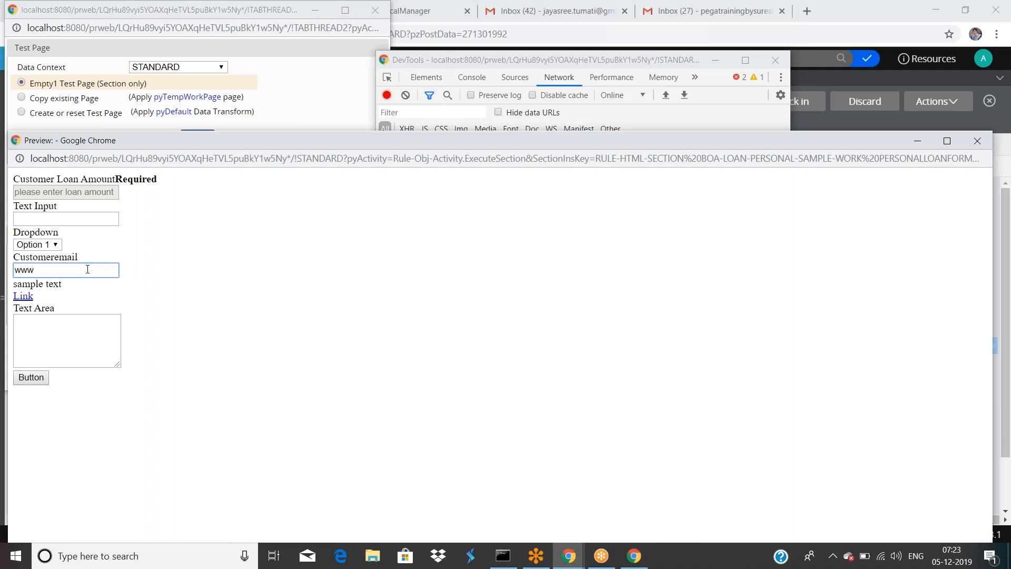
{"action": "type", "text": "55555"}
{"action": "left_click", "coordinate": [137, 269]}
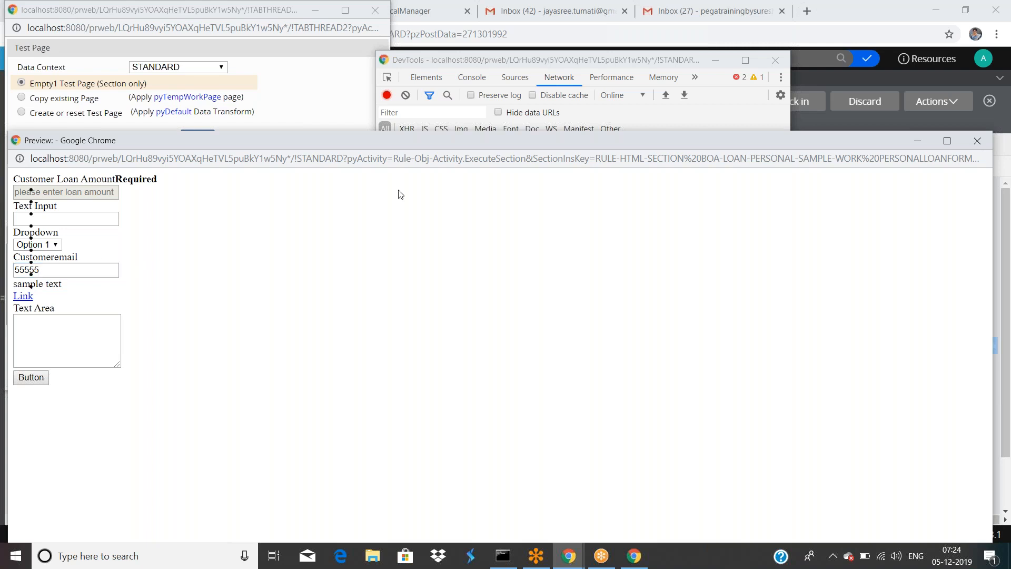
{"action": "left_click", "coordinate": [504, 59]}
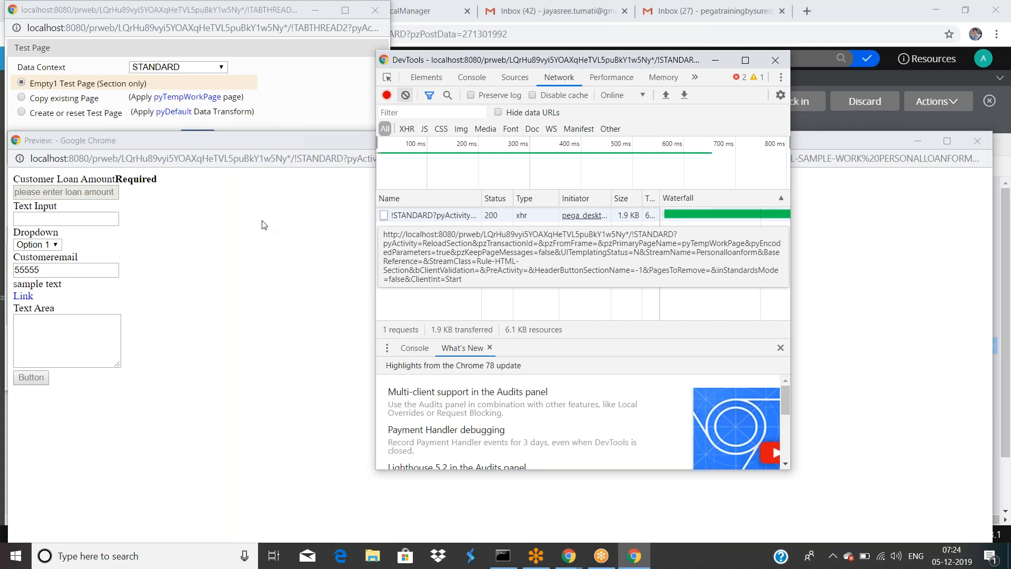
{"action": "left_click", "coordinate": [572, 556]}
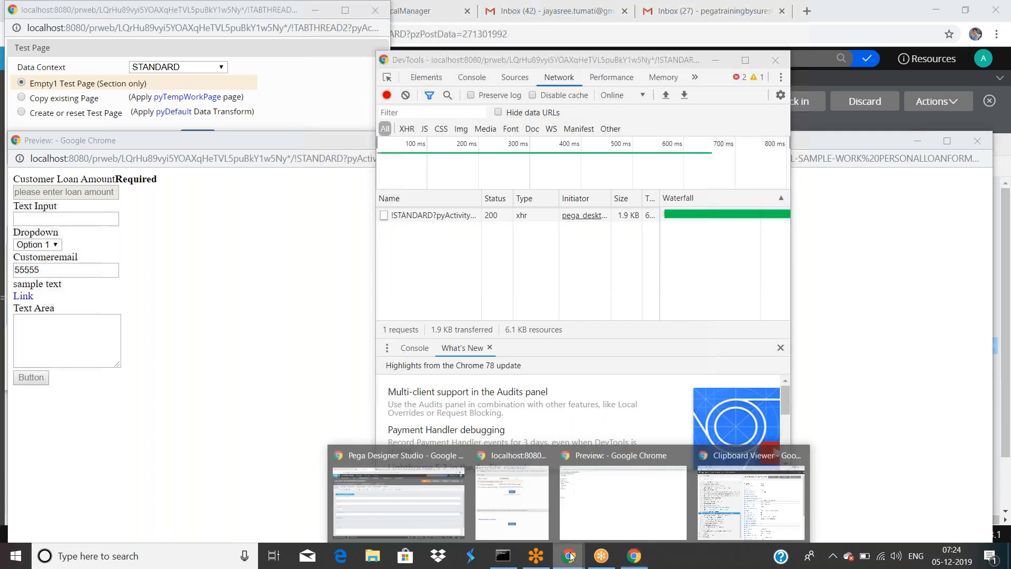
{"action": "left_click", "coordinate": [751, 498]}
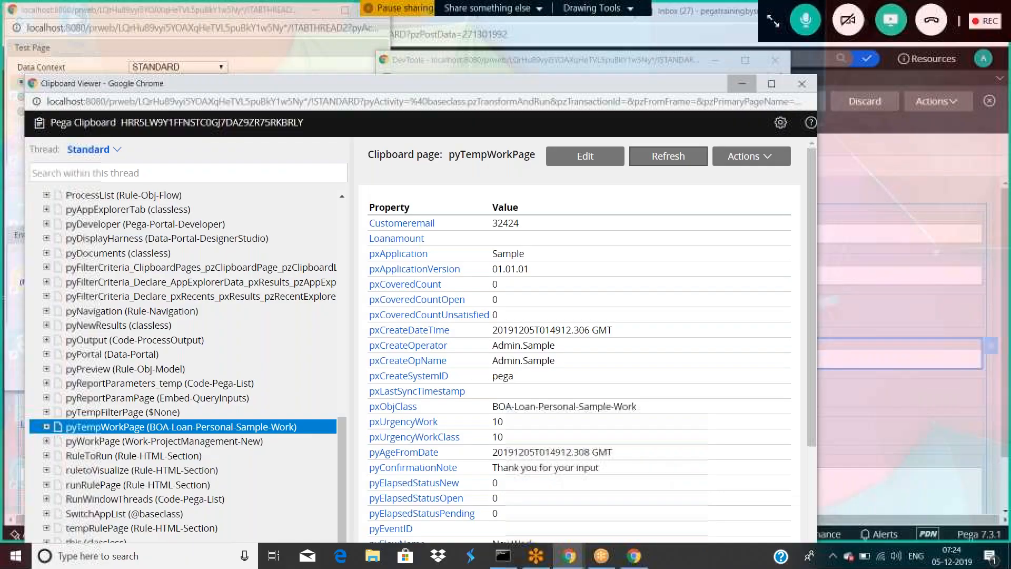
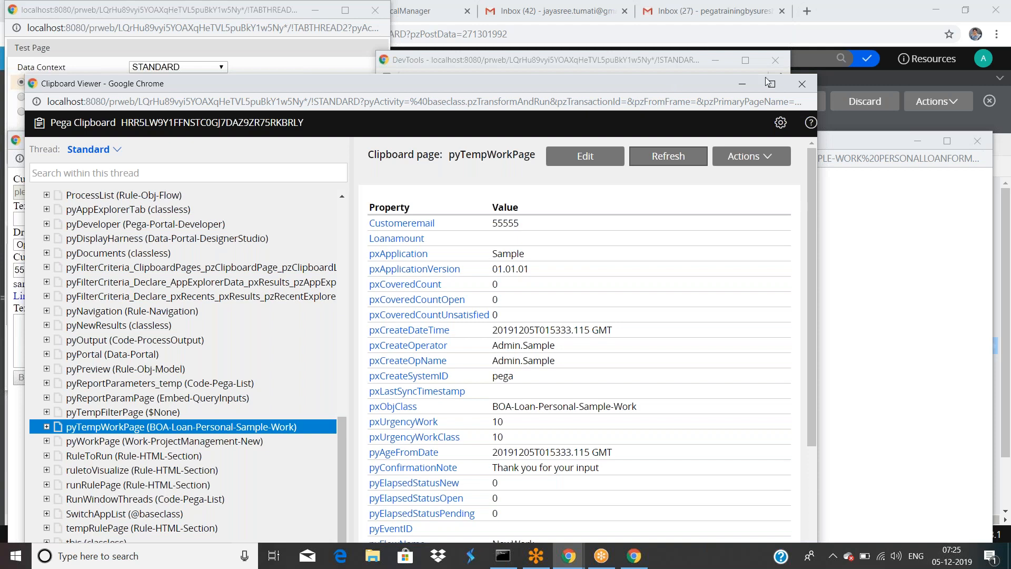
Step: Minimize the Clipboard Viewer and Test Page windows
{"action": "left_click", "coordinate": [735, 87]}
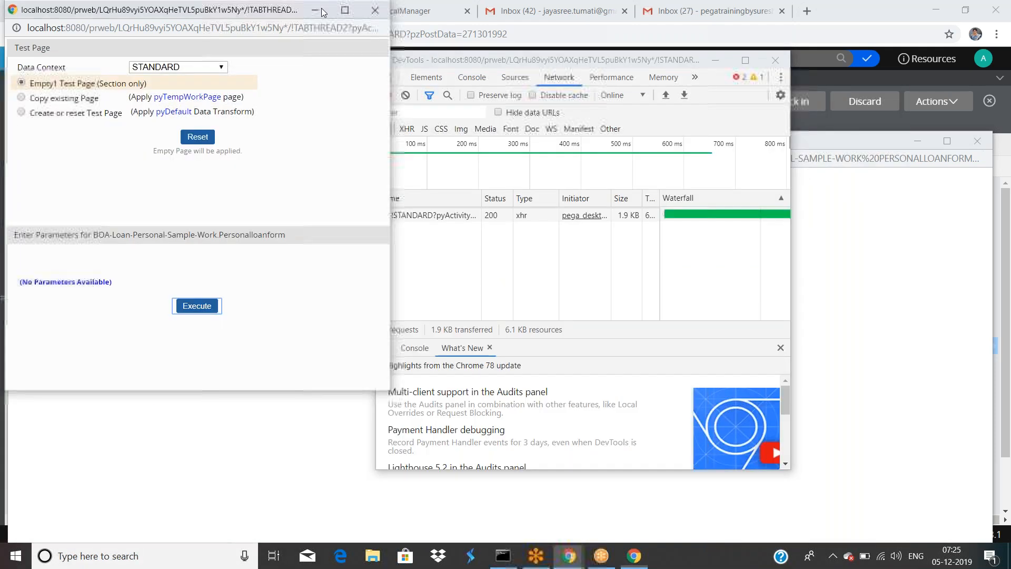
{"action": "left_click", "coordinate": [316, 10]}
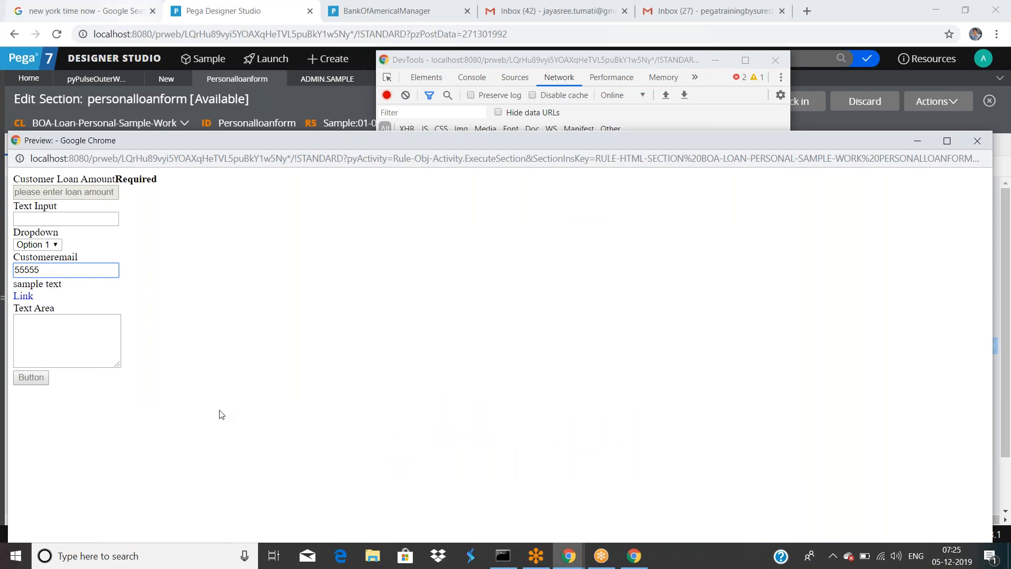
Step: Close the preview and expand Customeremail's Refresh-This section action, keeping Section as target
{"action": "left_click", "coordinate": [977, 141]}
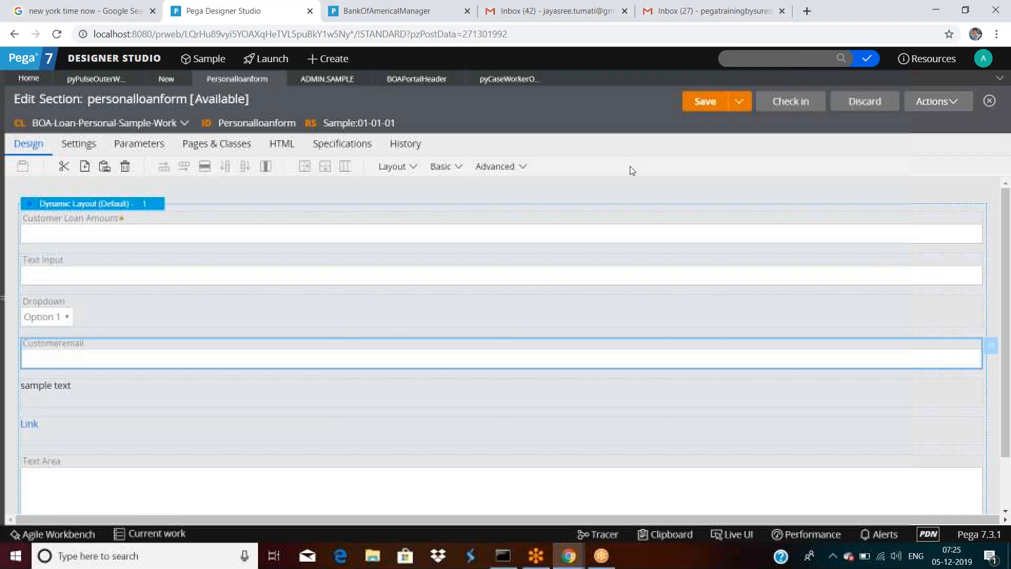
{"action": "double_click", "coordinate": [184, 364]}
{"action": "left_click", "coordinate": [447, 167]}
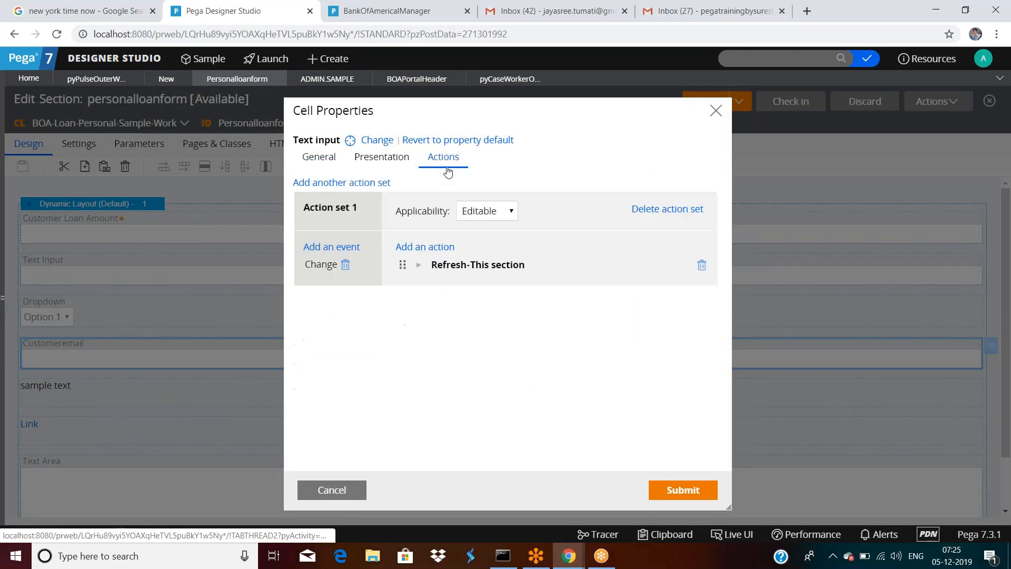
{"action": "left_click", "coordinate": [422, 266]}
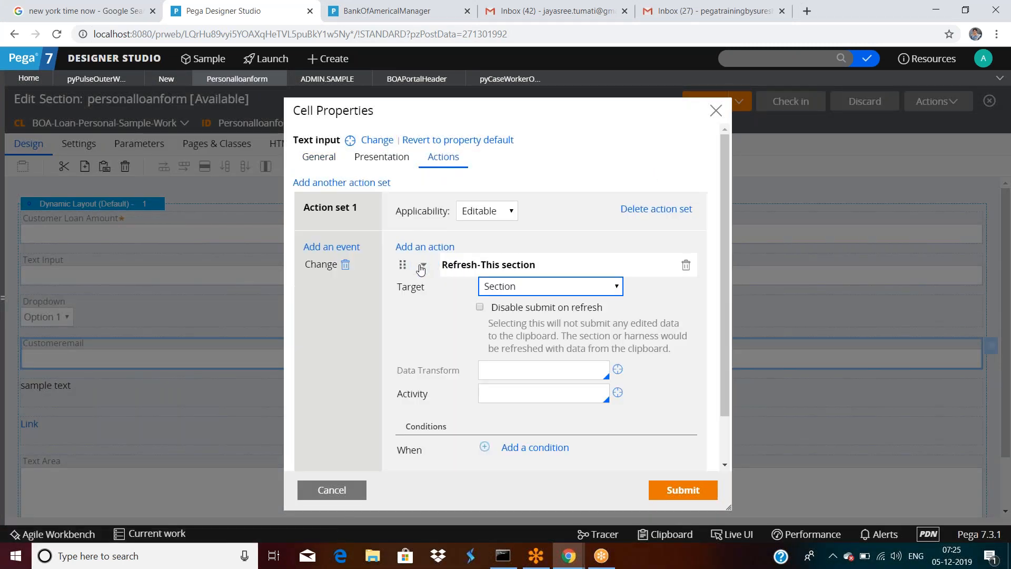
{"action": "left_click", "coordinate": [523, 287]}
{"action": "left_click", "coordinate": [523, 287]}
Step: Review the Activity and Data Transform fields, then enable Disable submit on refresh
{"action": "left_click", "coordinate": [508, 395]}
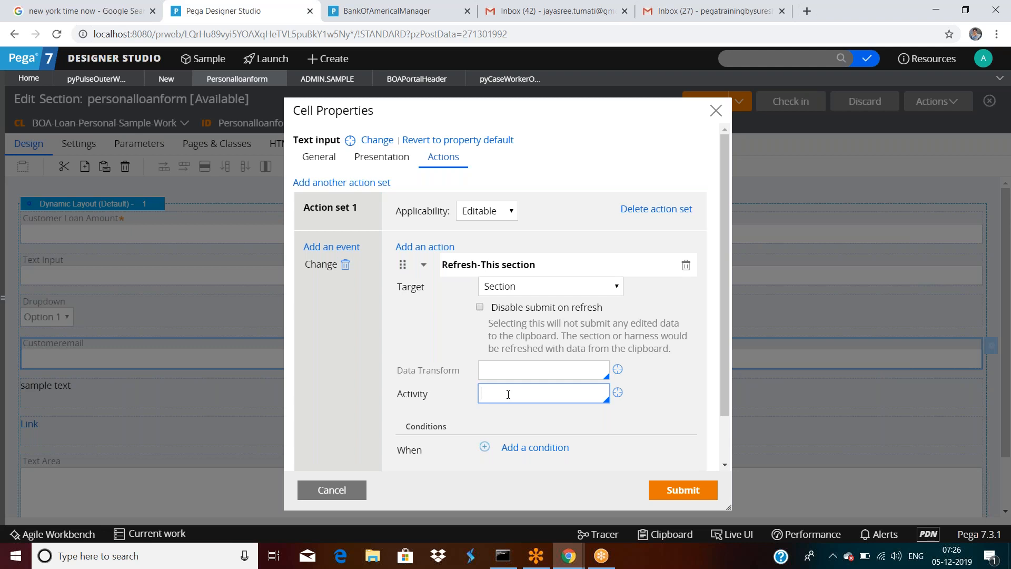
{"action": "left_click", "coordinate": [509, 375]}
{"action": "left_click", "coordinate": [505, 395]}
{"action": "left_click", "coordinate": [480, 307]}
{"action": "left_click", "coordinate": [679, 490]}
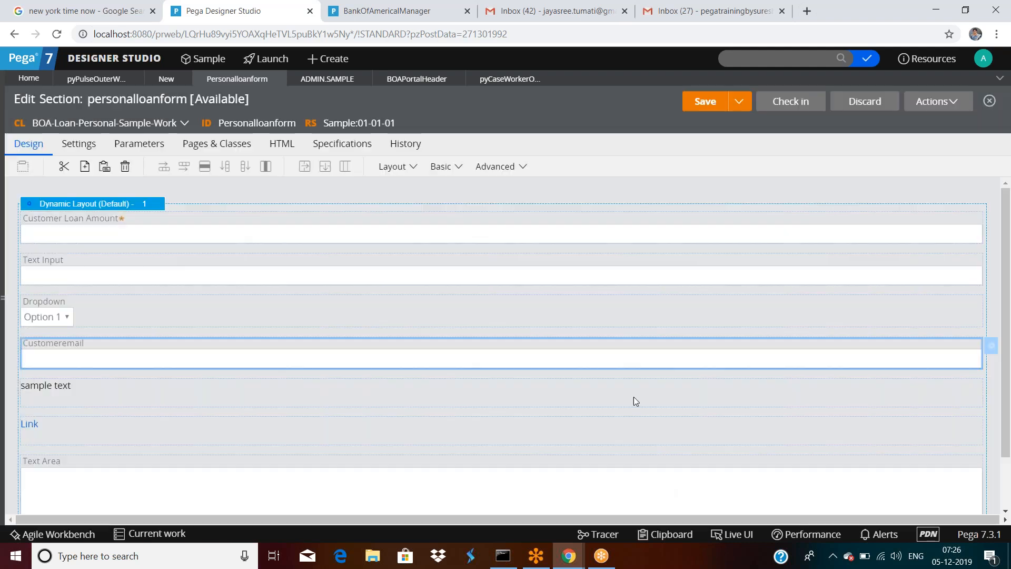
{"action": "left_click", "coordinate": [939, 99]}
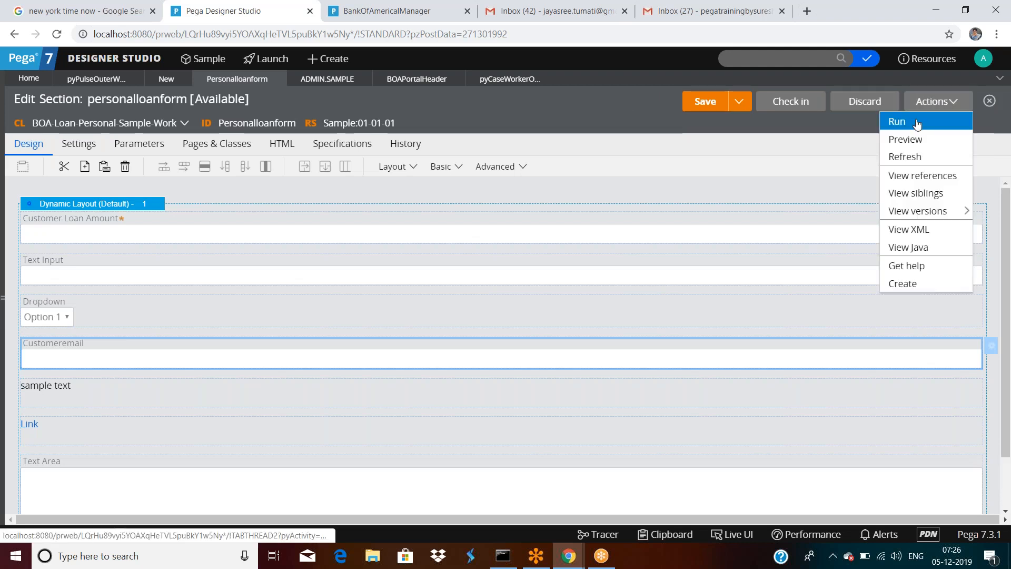
{"action": "left_click", "coordinate": [917, 122]}
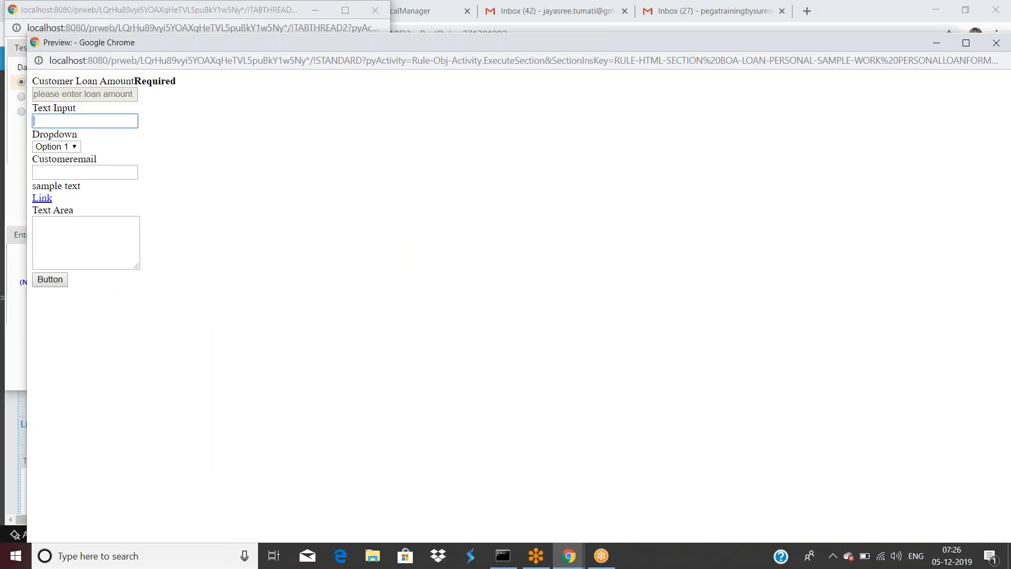
{"action": "left_click", "coordinate": [107, 173]}
{"action": "type", "text": "22"}
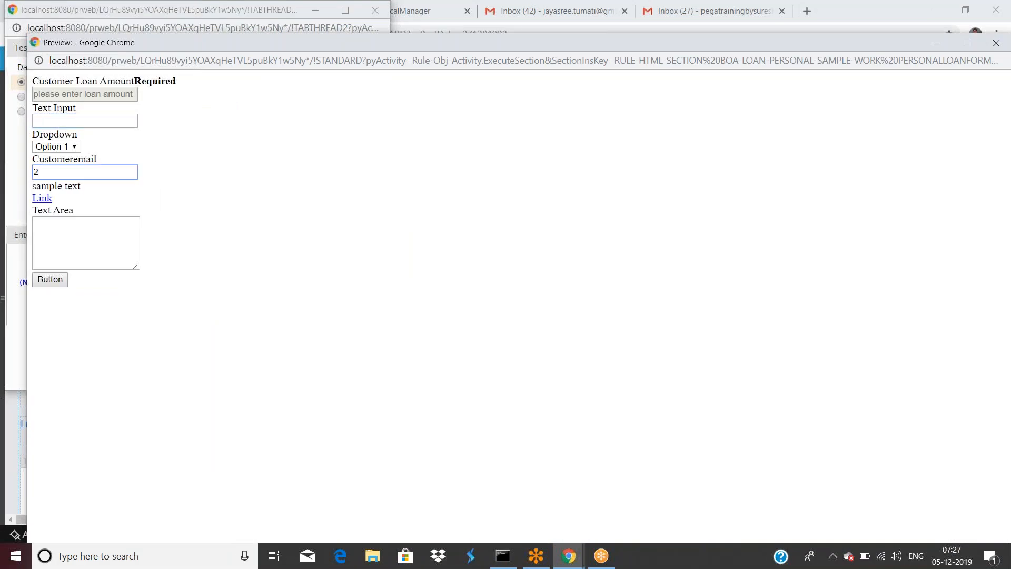
{"action": "left_click", "coordinate": [180, 188]}
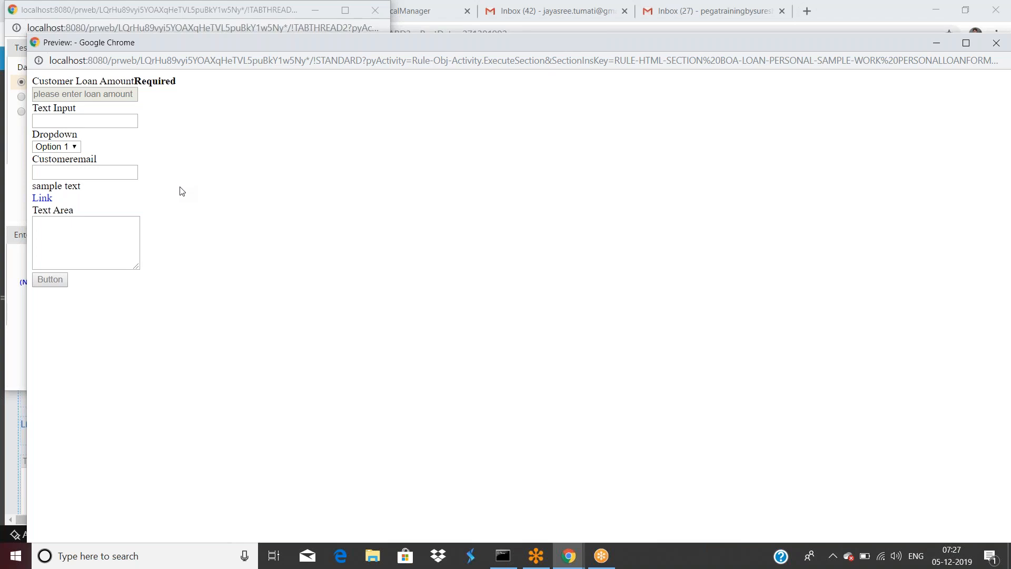
{"action": "left_click", "coordinate": [14, 342]}
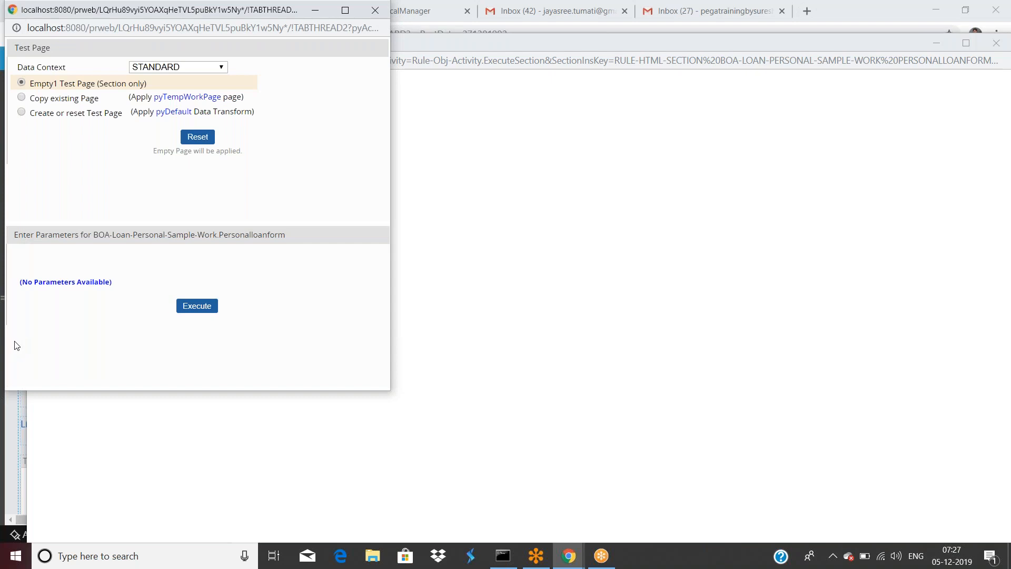
{"action": "left_click", "coordinate": [531, 387]}
{"action": "mouse_move", "coordinate": [566, 550]}
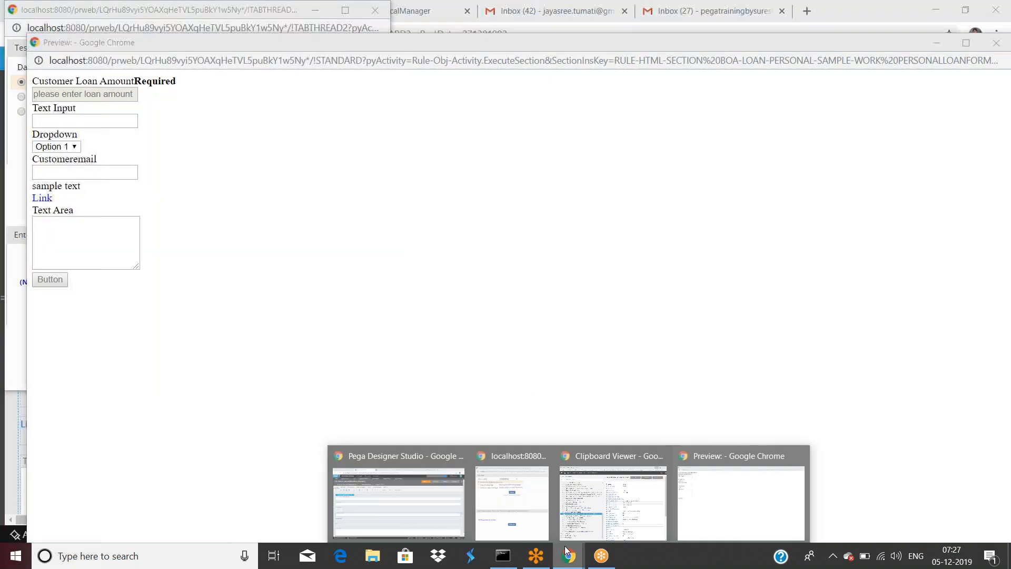
{"action": "left_click", "coordinate": [399, 495]}
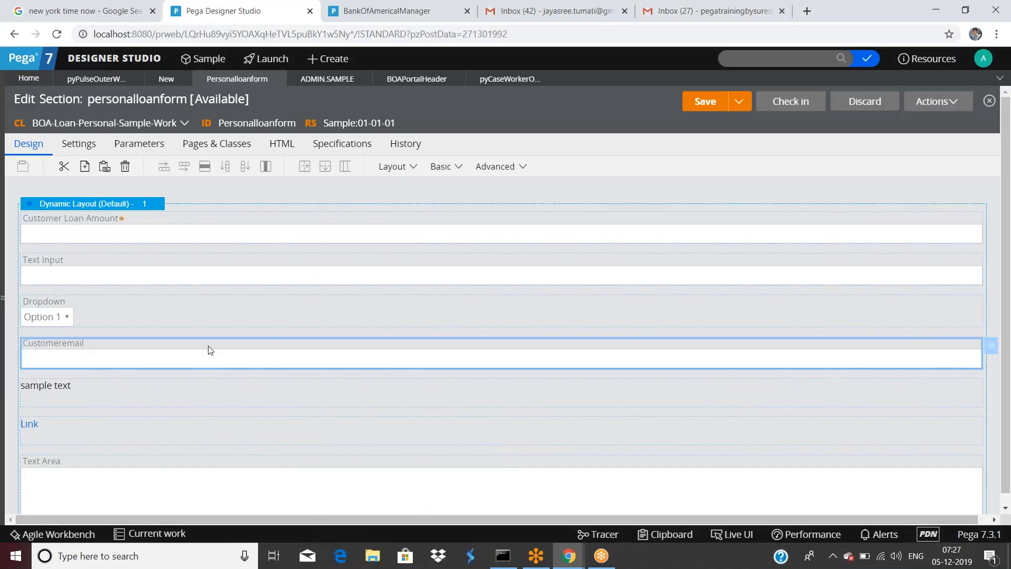
Step: Uncheck Disable submit on refresh on Customeremail's Refresh-This section action and apply it
{"action": "double_click", "coordinate": [243, 340]}
{"action": "left_click", "coordinate": [443, 156]}
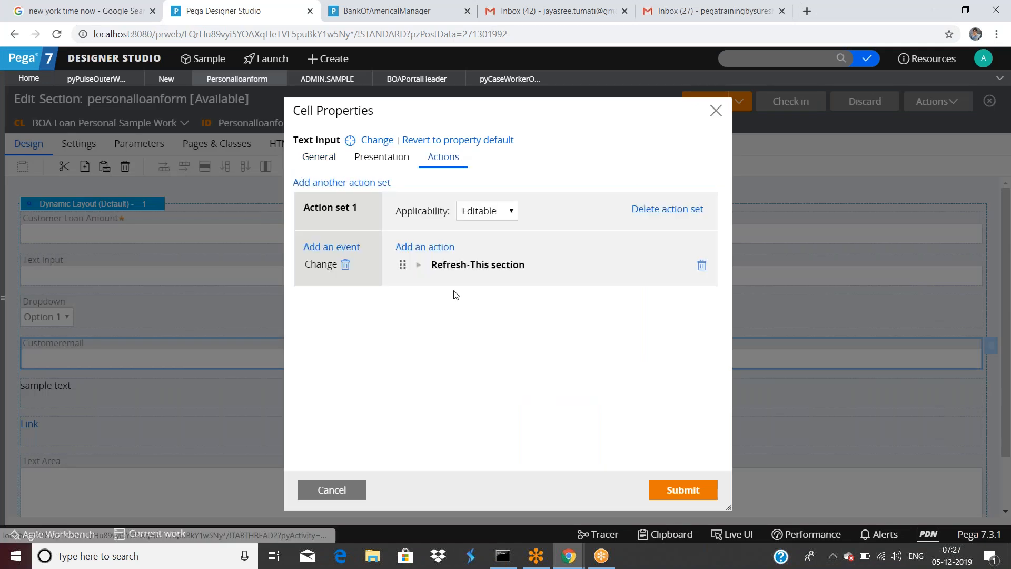
{"action": "left_click", "coordinate": [417, 267]}
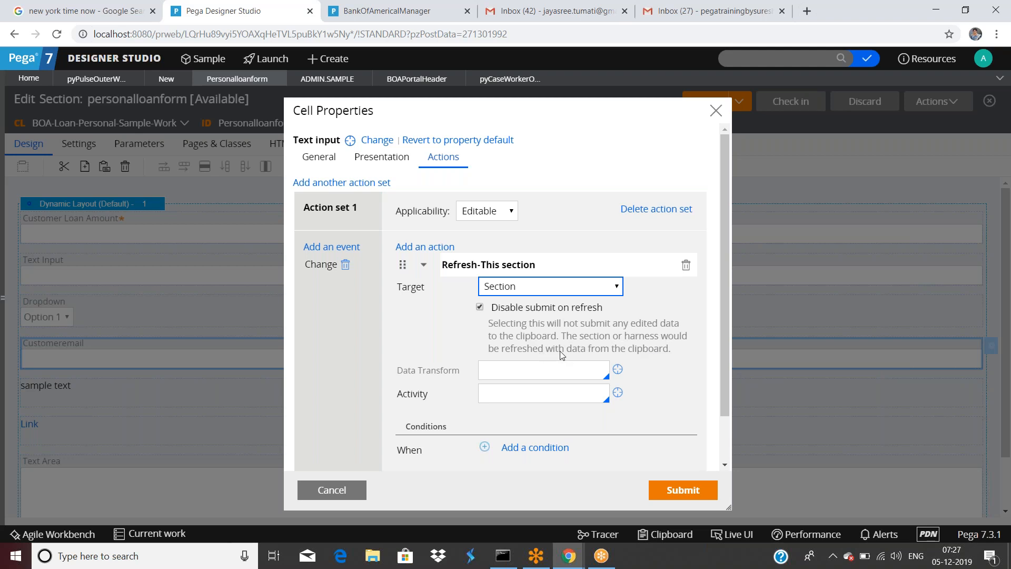
{"action": "left_click", "coordinate": [480, 307]}
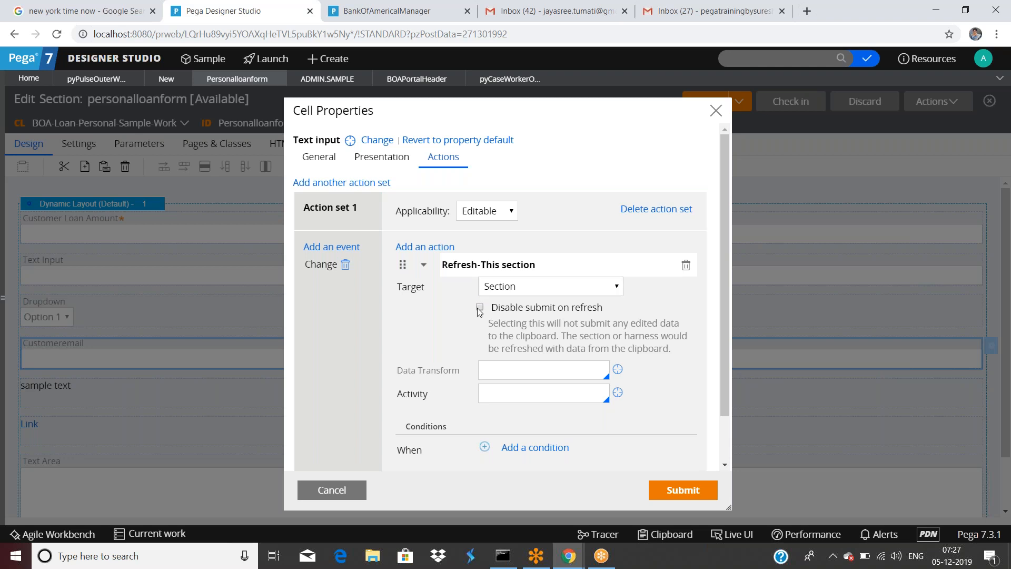
{"action": "left_click", "coordinate": [679, 492]}
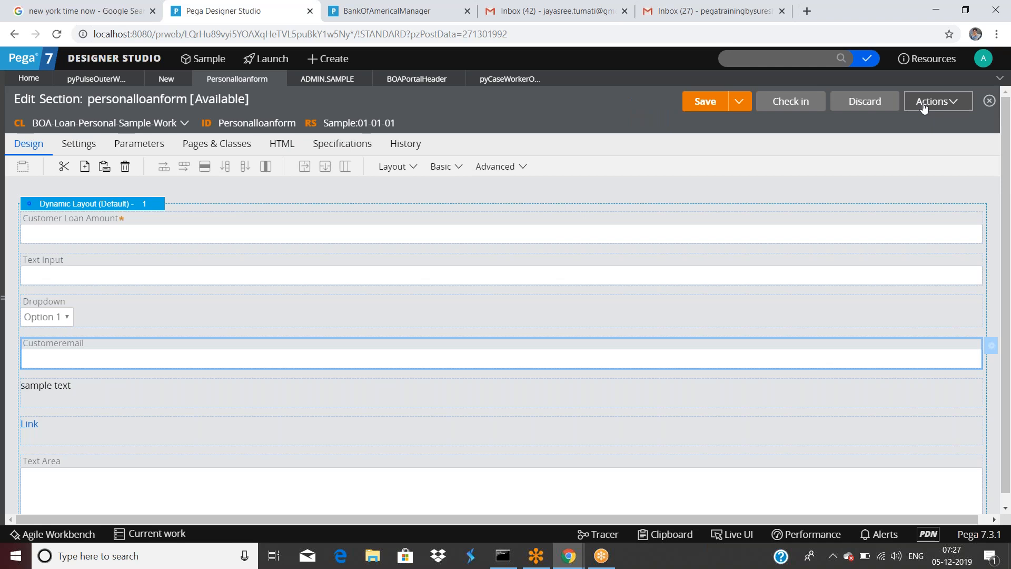
{"action": "left_click", "coordinate": [953, 101]}
Step: Run the section on an empty test page and enter 678 in Customeremail, then leave the field
{"action": "left_click", "coordinate": [910, 123]}
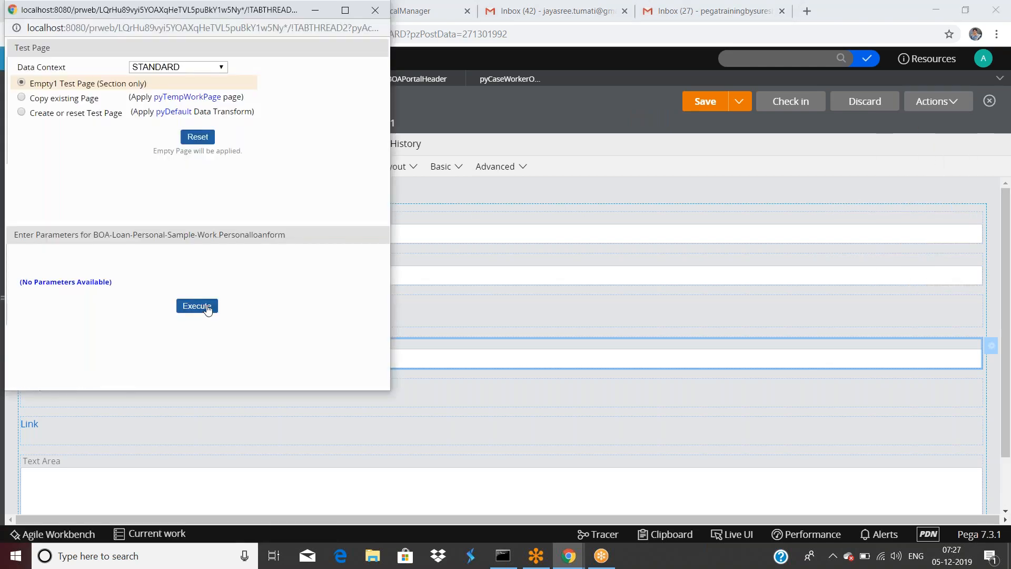
{"action": "left_click", "coordinate": [206, 307]}
{"action": "left_click", "coordinate": [86, 173]}
{"action": "type", "text": "678"}
{"action": "left_click", "coordinate": [182, 193]}
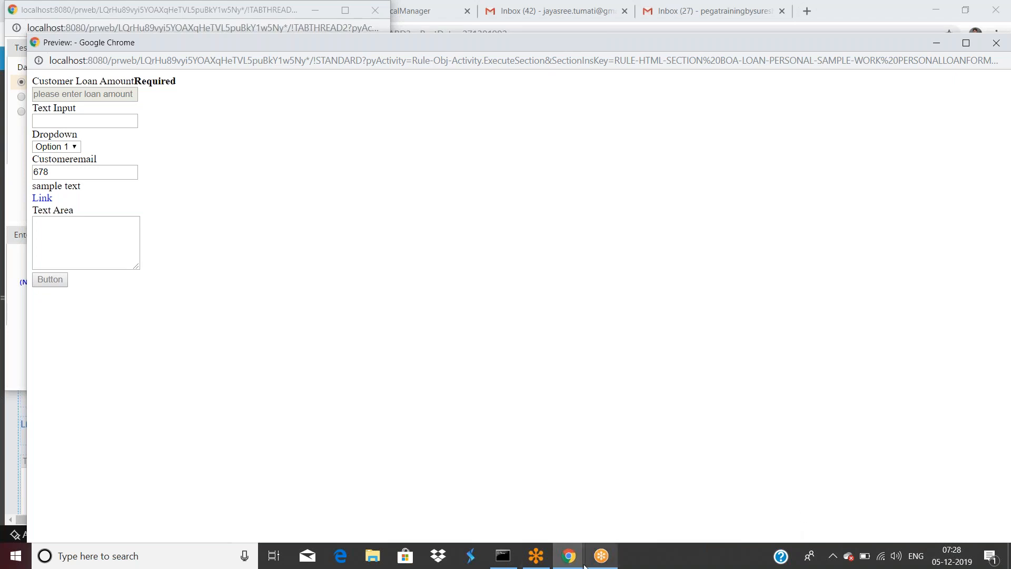
Step: Return to Designer Studio and reopen Customeremail's cell action settings
{"action": "left_click", "coordinate": [568, 561]}
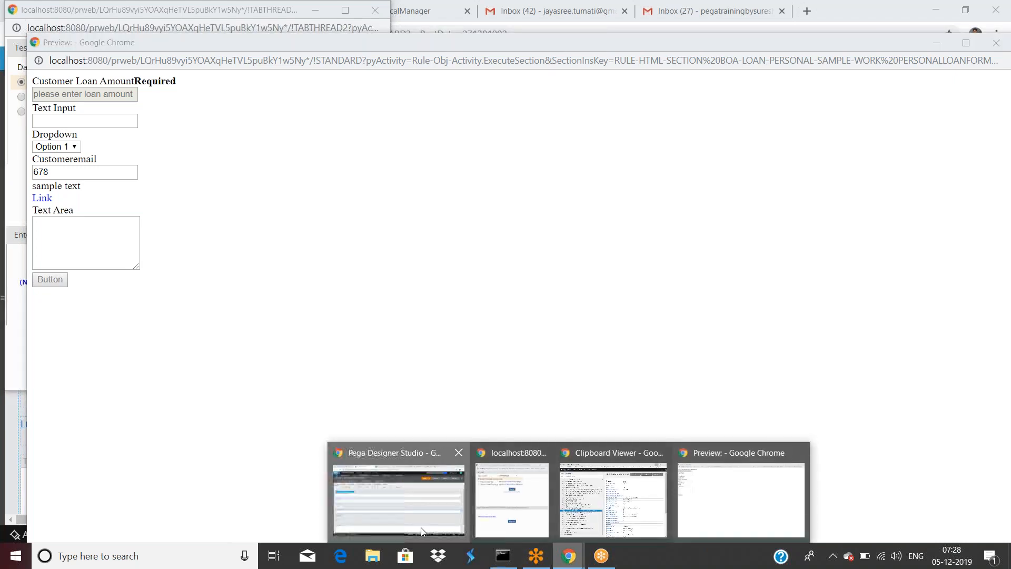
{"action": "left_click", "coordinate": [419, 530]}
{"action": "double_click", "coordinate": [214, 360]}
{"action": "left_click", "coordinate": [437, 159]}
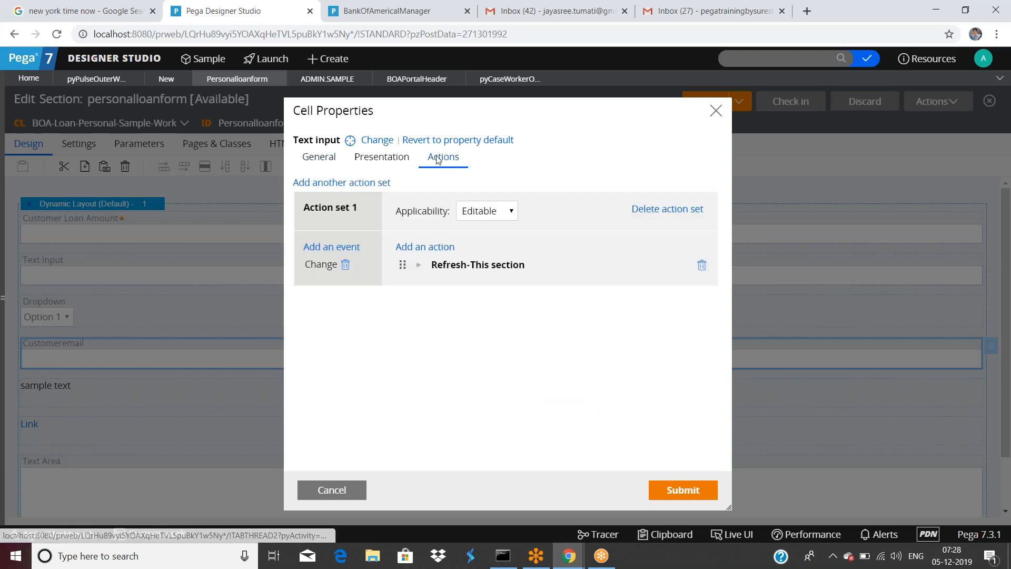
Step: Change the Customeremail refresh target to Other Section, then to the current Harness
{"action": "left_click", "coordinate": [419, 265]}
{"action": "left_click", "coordinate": [503, 288]}
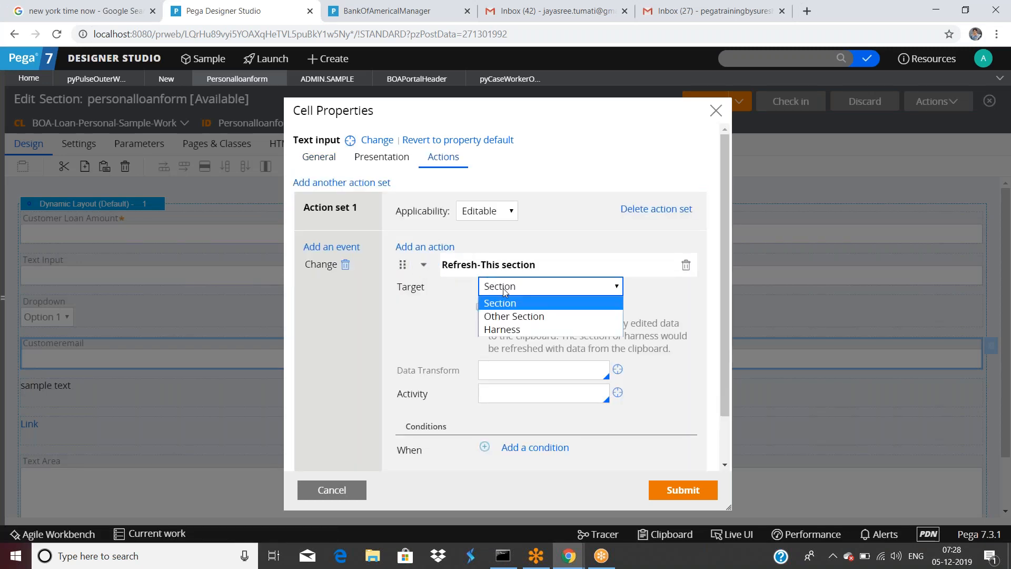
{"action": "left_click", "coordinate": [508, 316]}
{"action": "left_click", "coordinate": [513, 289]}
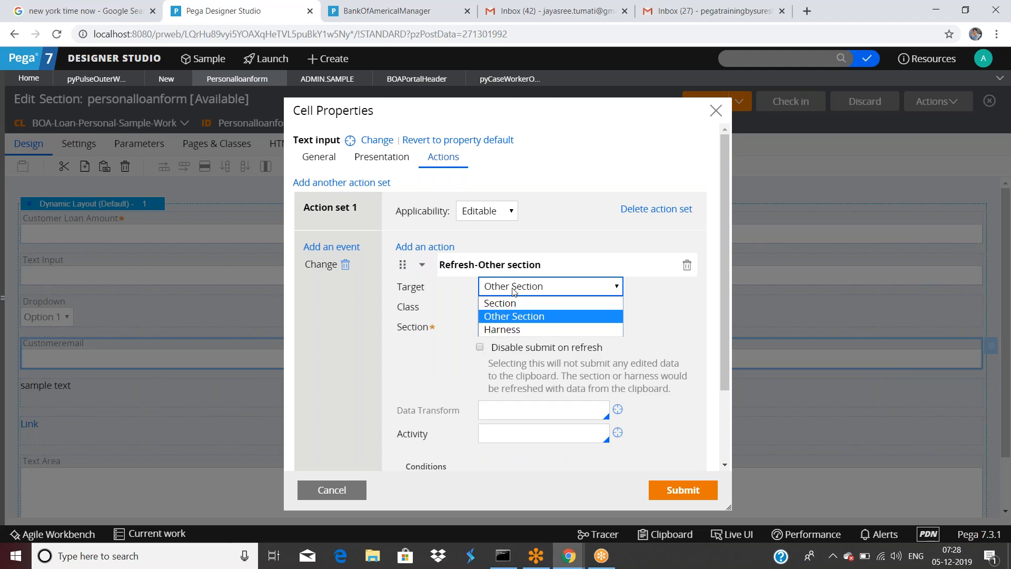
{"action": "left_click", "coordinate": [513, 329]}
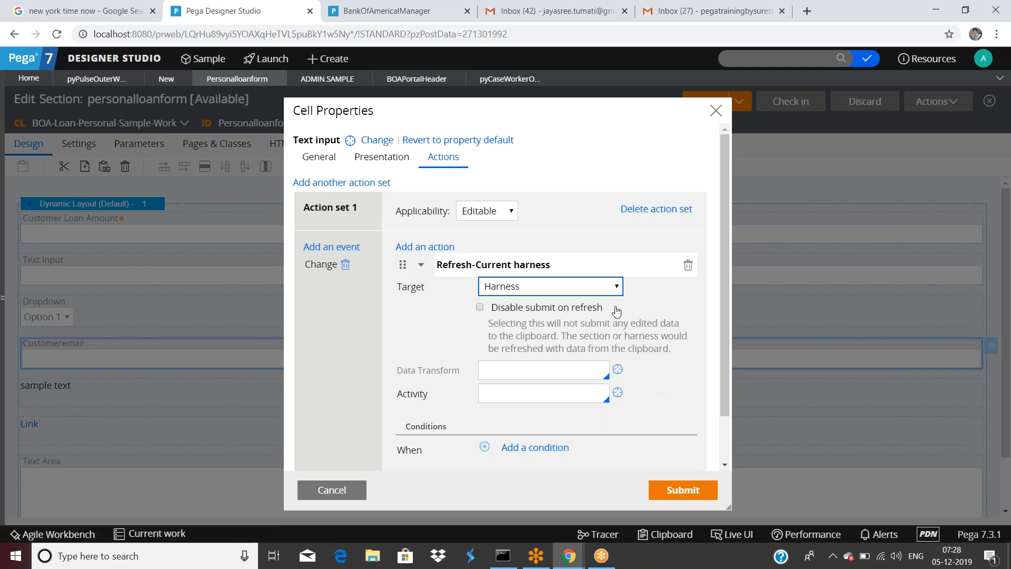
Step: Give Customeremail a custom width of 470 px instead of 170, apply, and save the section
{"action": "left_click", "coordinate": [385, 157]}
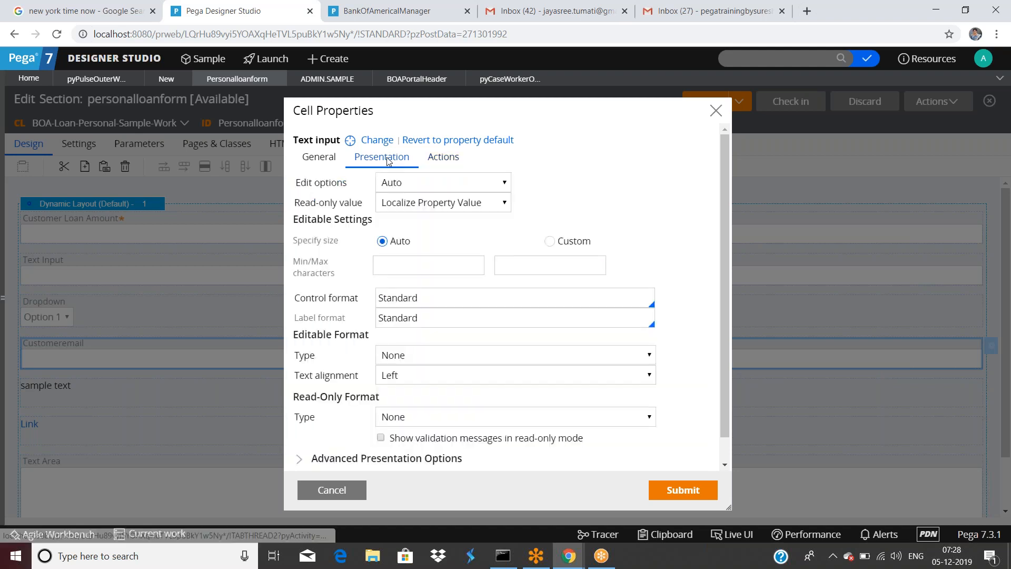
{"action": "left_click", "coordinate": [443, 264]}
{"action": "scroll", "coordinate": [443, 261], "scroll_direction": "down", "scroll_amount": 1}
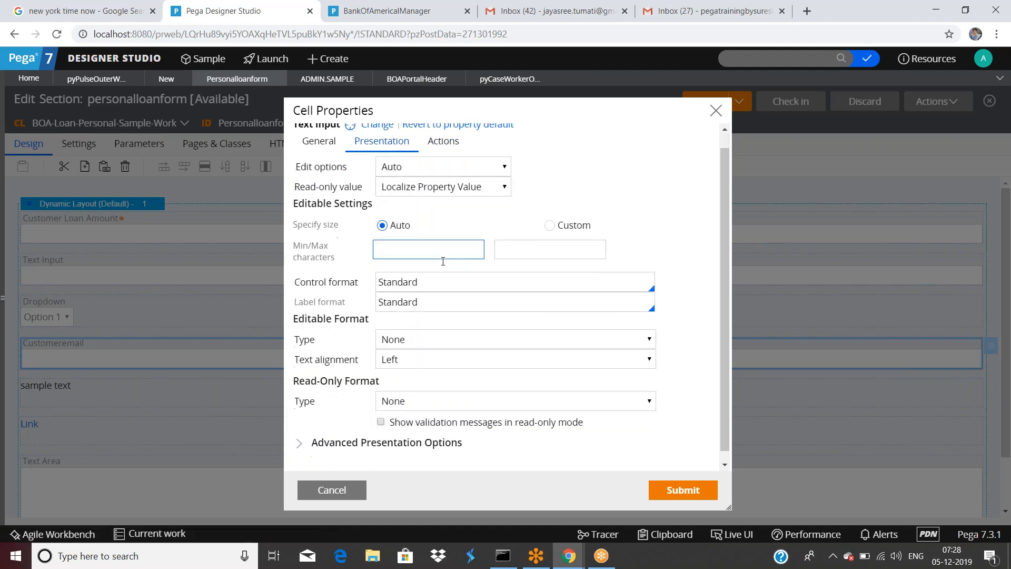
{"action": "scroll", "coordinate": [443, 261], "scroll_direction": "down", "scroll_amount": 1}
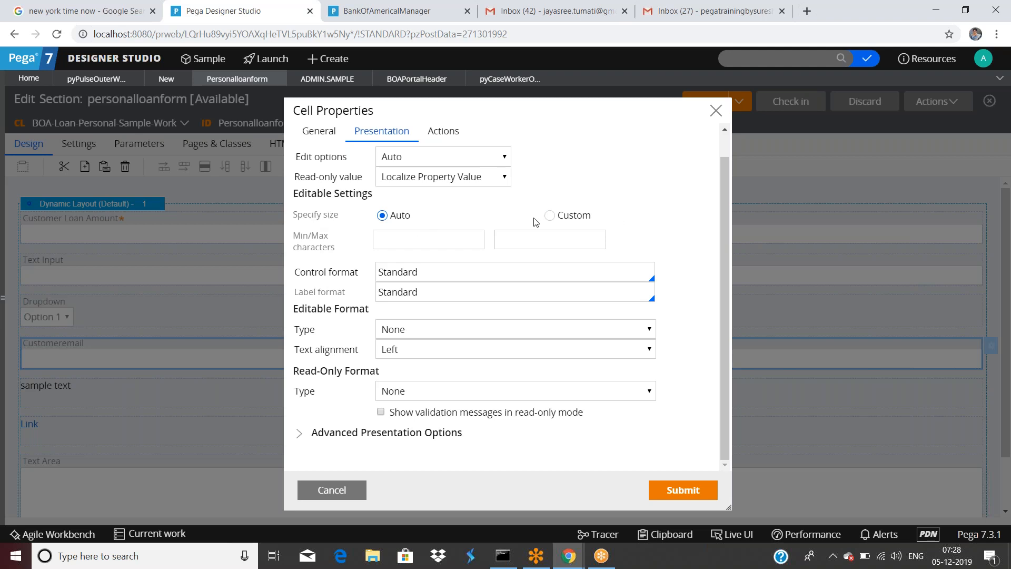
{"action": "left_click", "coordinate": [549, 215]}
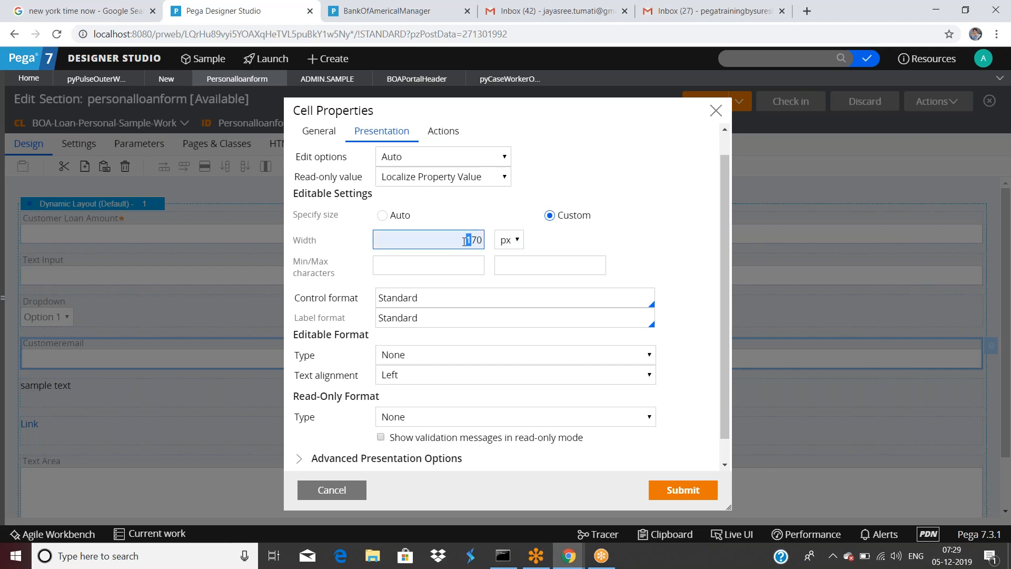
{"action": "left_click_drag", "start_coordinate": [470, 240], "coordinate": [465, 241]}
{"action": "type", "text": "4"}
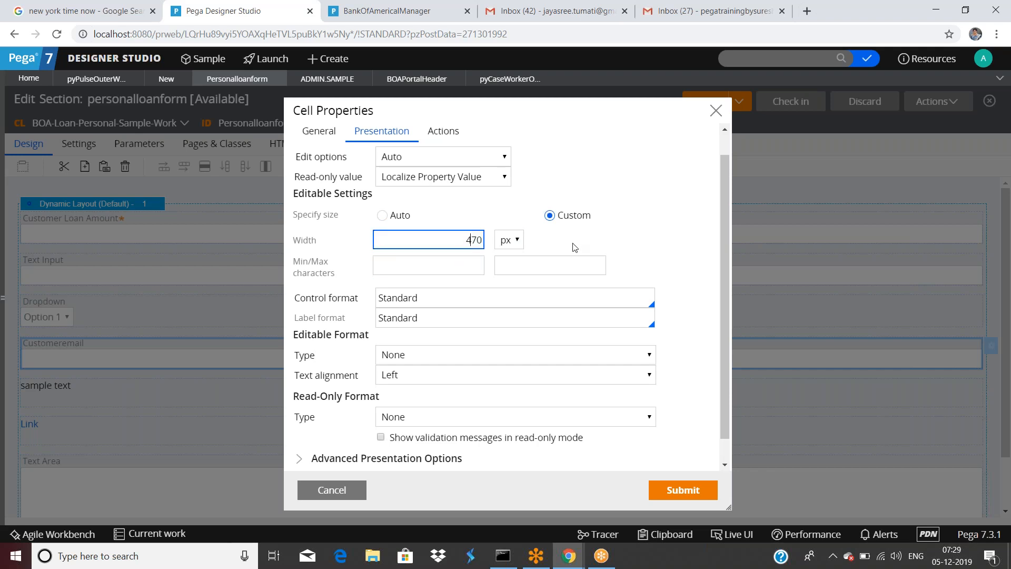
{"action": "left_click", "coordinate": [683, 489]}
{"action": "left_click", "coordinate": [703, 101]}
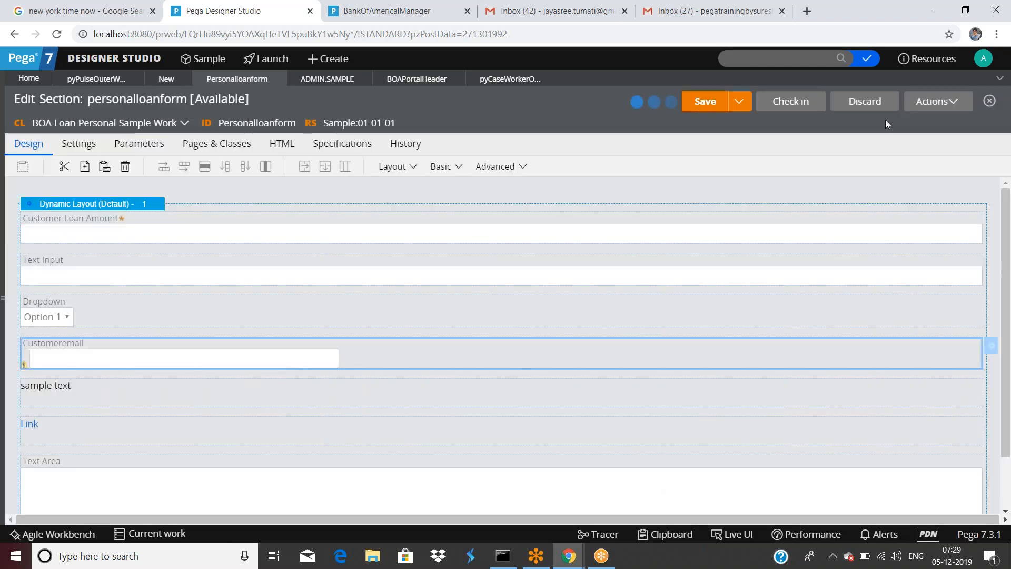
Step: Run the section in a preview, then close the preview and test page windows
{"action": "left_click", "coordinate": [933, 101]}
{"action": "left_click", "coordinate": [906, 138]}
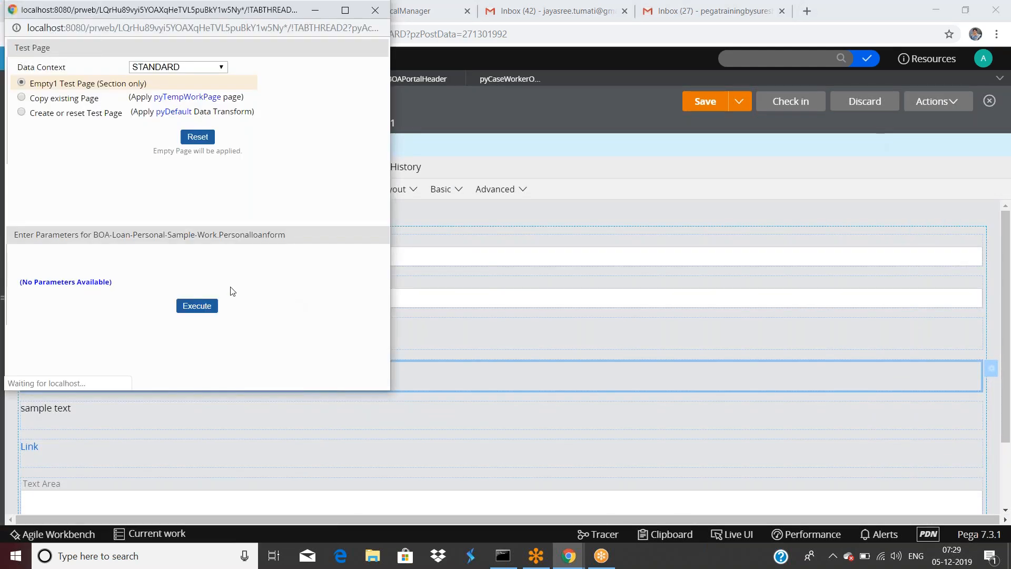
{"action": "left_click", "coordinate": [205, 310]}
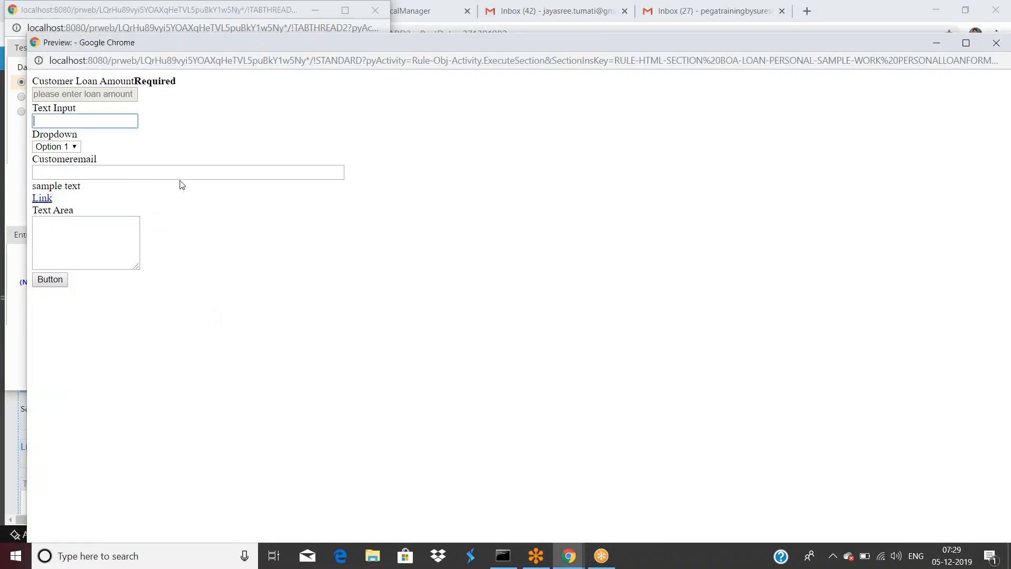
{"action": "left_click_drag", "start_coordinate": [311, 40], "coordinate": [300, 118]}
{"action": "left_click", "coordinate": [986, 121]}
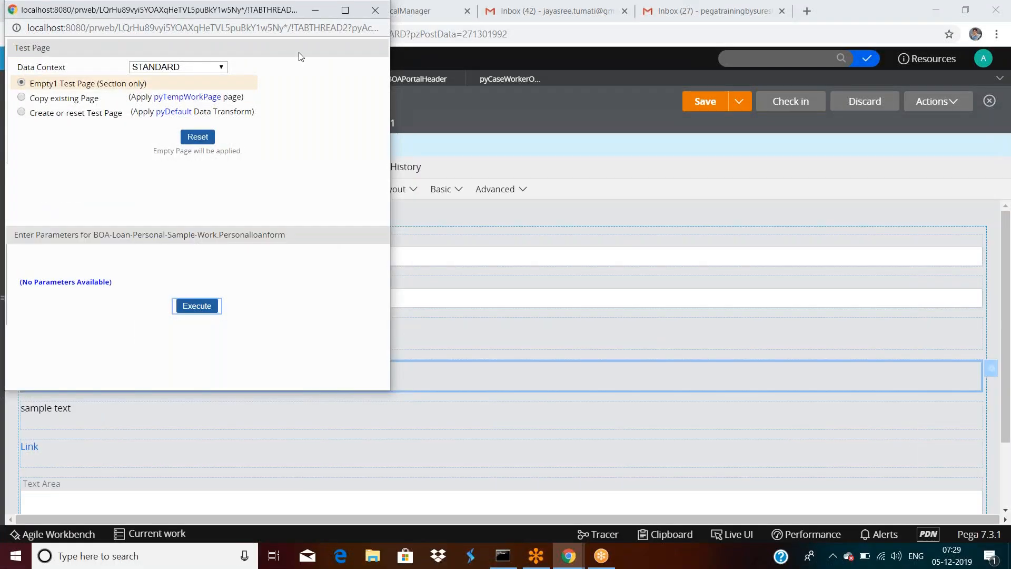
{"action": "left_click_drag", "start_coordinate": [287, 8], "coordinate": [299, 54]}
{"action": "left_click", "coordinate": [385, 55]}
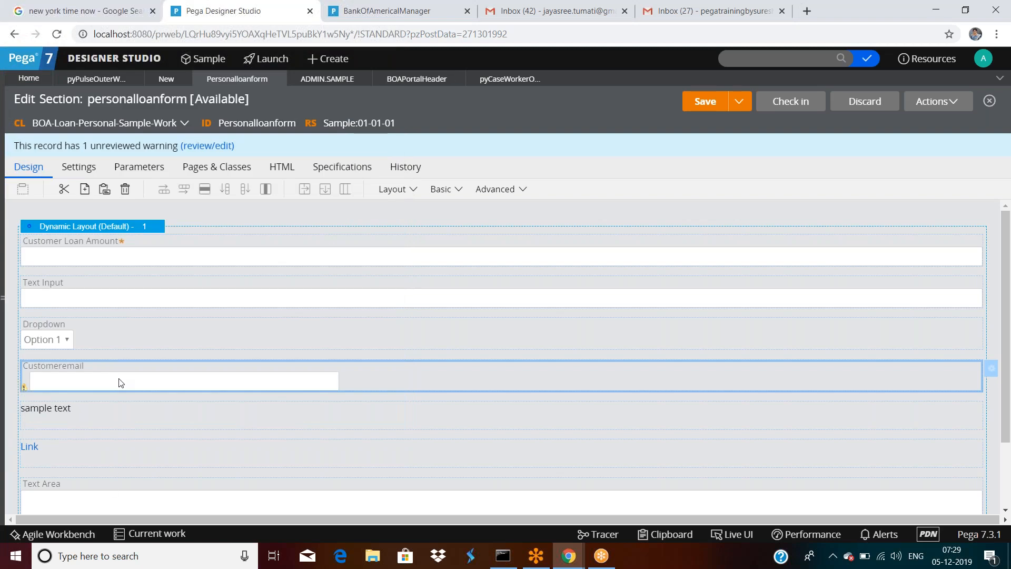
Step: In Customeremail's presentation settings, try automatic sizing, then restore the custom 470 px width
{"action": "double_click", "coordinate": [120, 382]}
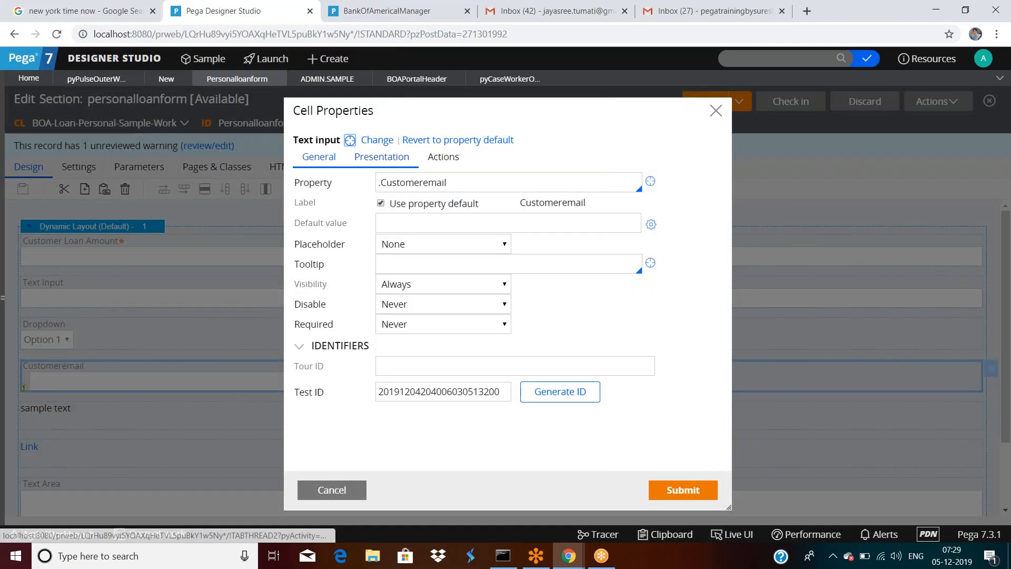
{"action": "left_click", "coordinate": [390, 160]}
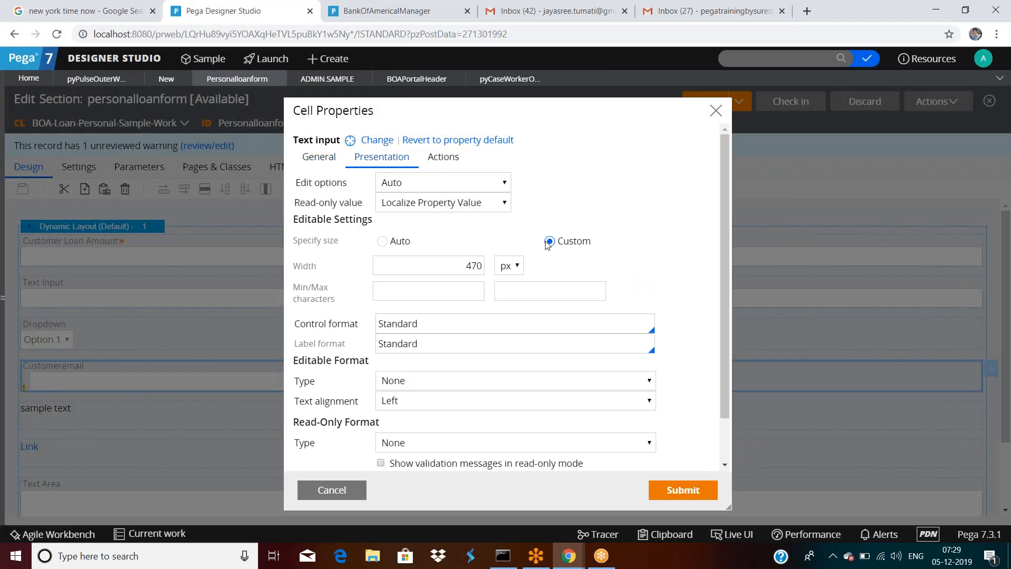
{"action": "left_click", "coordinate": [382, 241]}
{"action": "left_click", "coordinate": [393, 263]}
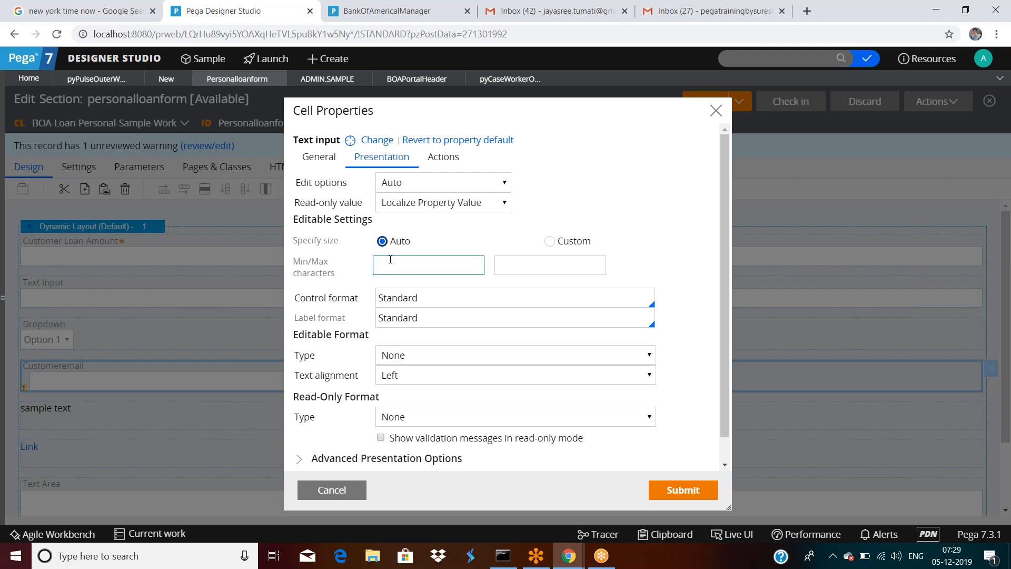
{"action": "left_click", "coordinate": [549, 242]}
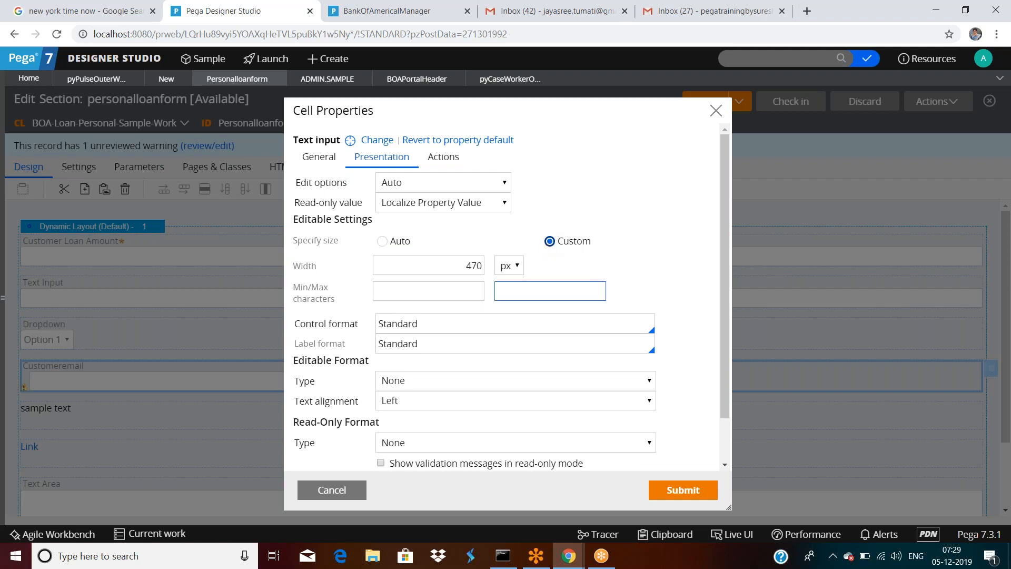
{"action": "scroll", "coordinate": [505, 297], "scroll_direction": "down", "scroll_amount": 1}
{"action": "scroll", "coordinate": [428, 292], "scroll_direction": "down", "scroll_amount": 2}
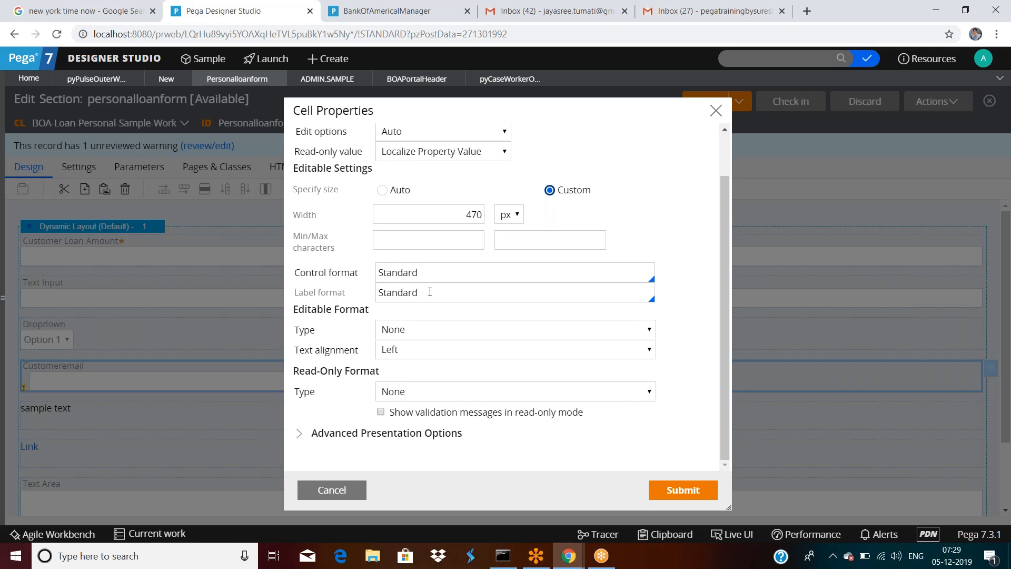
Step: Set label format to Standard (label) and control format to Standard, then apply
{"action": "left_click", "coordinate": [453, 293]}
{"action": "key", "text": "Down"}
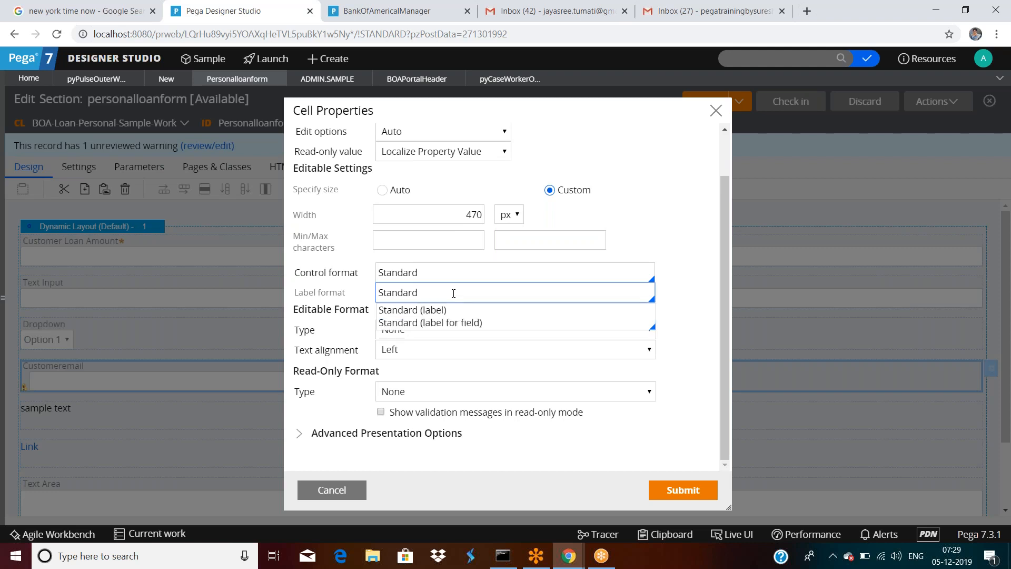
{"action": "left_click", "coordinate": [438, 322]}
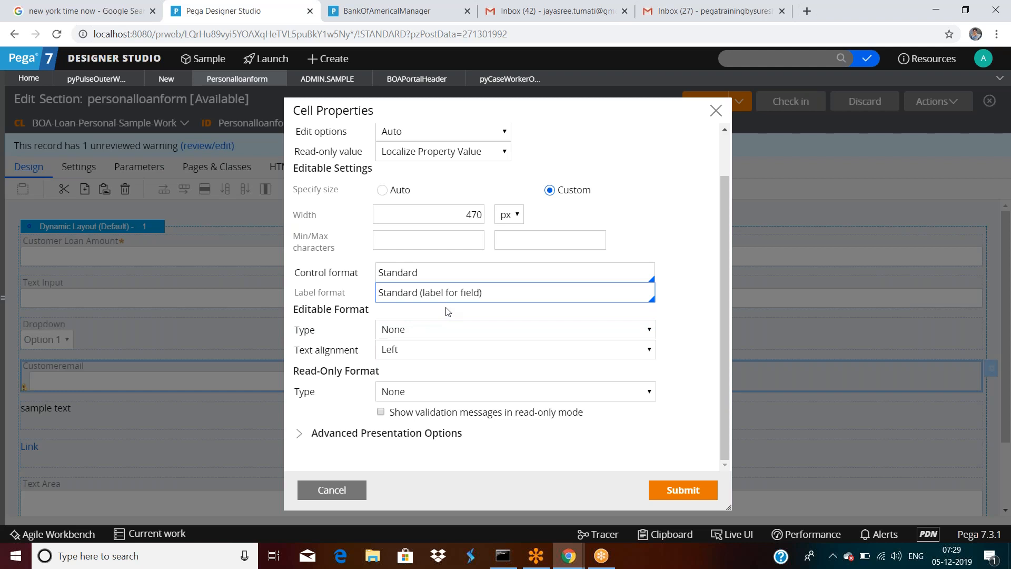
{"action": "left_click", "coordinate": [465, 278]}
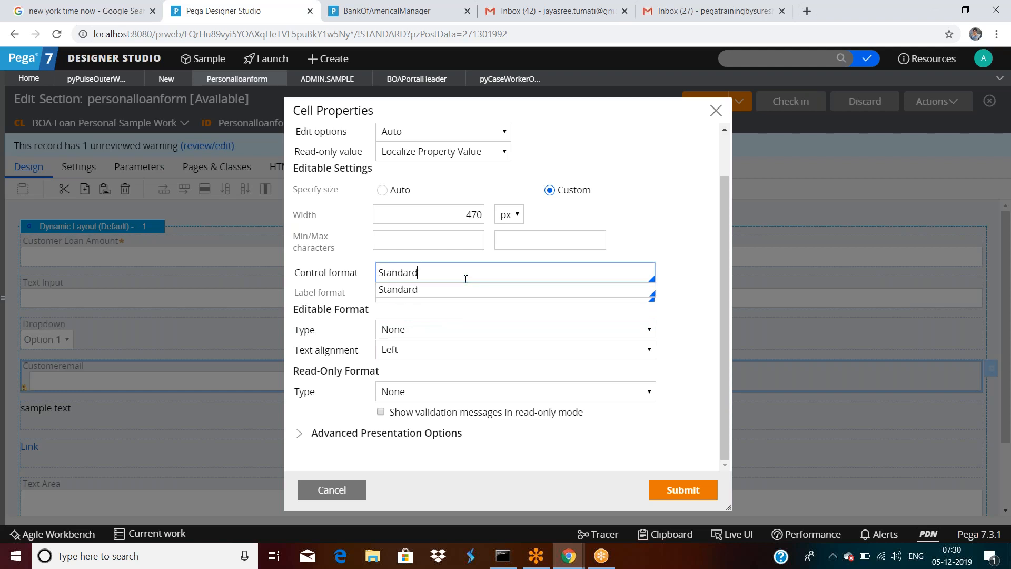
{"action": "key", "text": "Down"}
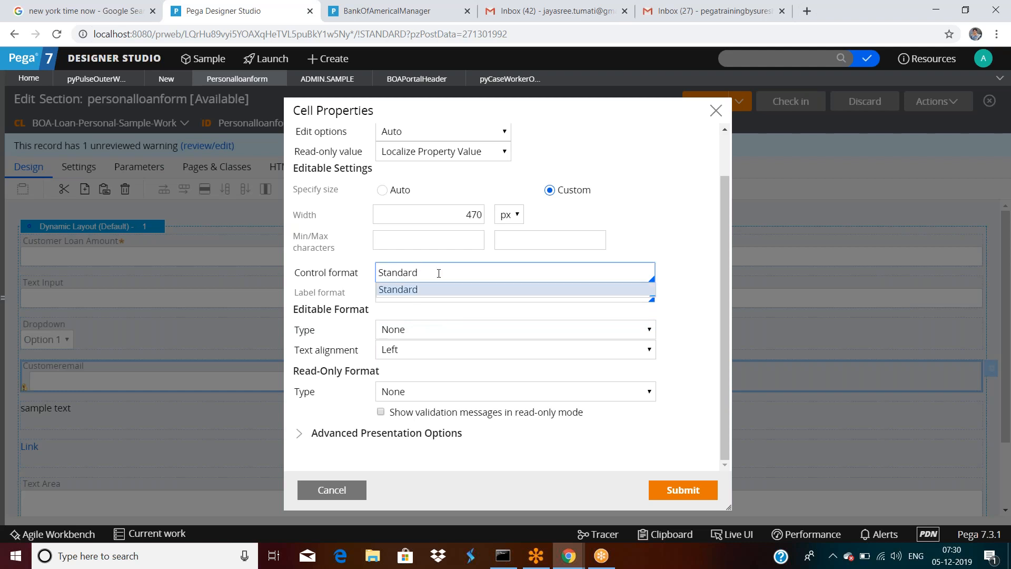
{"action": "key", "text": "BackSpace"}
{"action": "left_click", "coordinate": [435, 290]}
{"action": "left_click", "coordinate": [496, 295]}
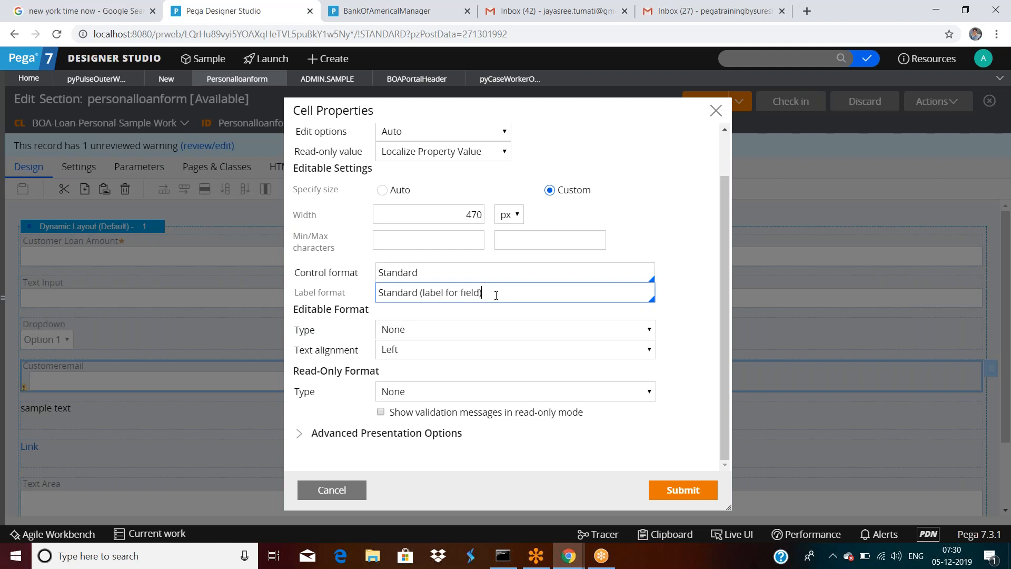
{"action": "key", "text": "BackSpace"}
{"action": "key", "text": "BackSpace"}
{"action": "key", "text": "BackSpace"}
{"action": "key", "text": "BackSpace"}
{"action": "key", "text": "BackSpace"}
{"action": "key", "text": "BackSpace"}
{"action": "key", "text": "BackSpace"}
{"action": "key", "text": "BackSpace"}
{"action": "key", "text": "BackSpace"}
{"action": "key", "text": "BackSpace"}
{"action": "key", "text": "BackSpace"}
{"action": "key", "text": "BackSpace"}
{"action": "key", "text": "BackSpace"}
{"action": "key", "text": "BackSpace"}
{"action": "key", "text": "BackSpace"}
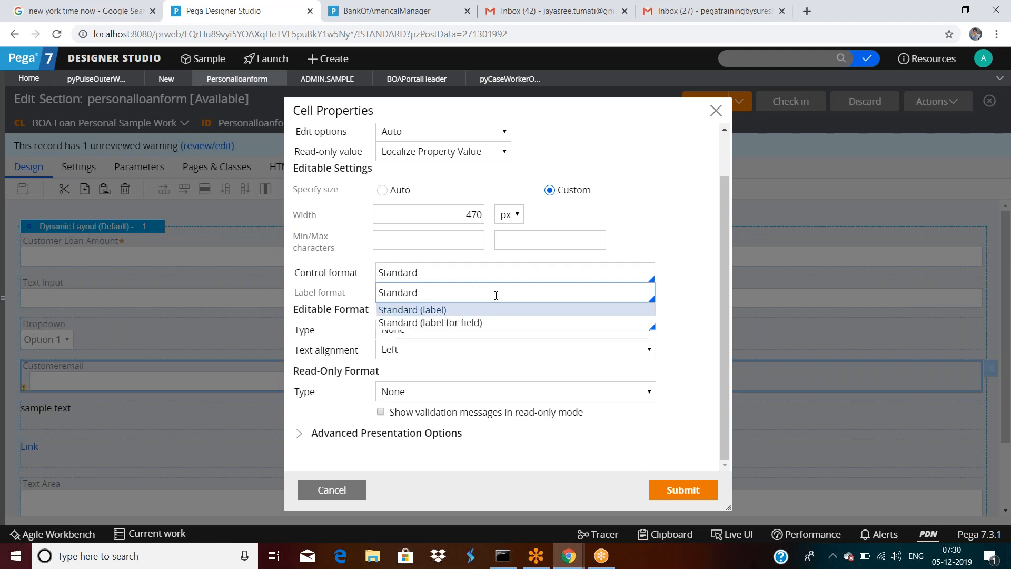
{"action": "key", "text": "Return"}
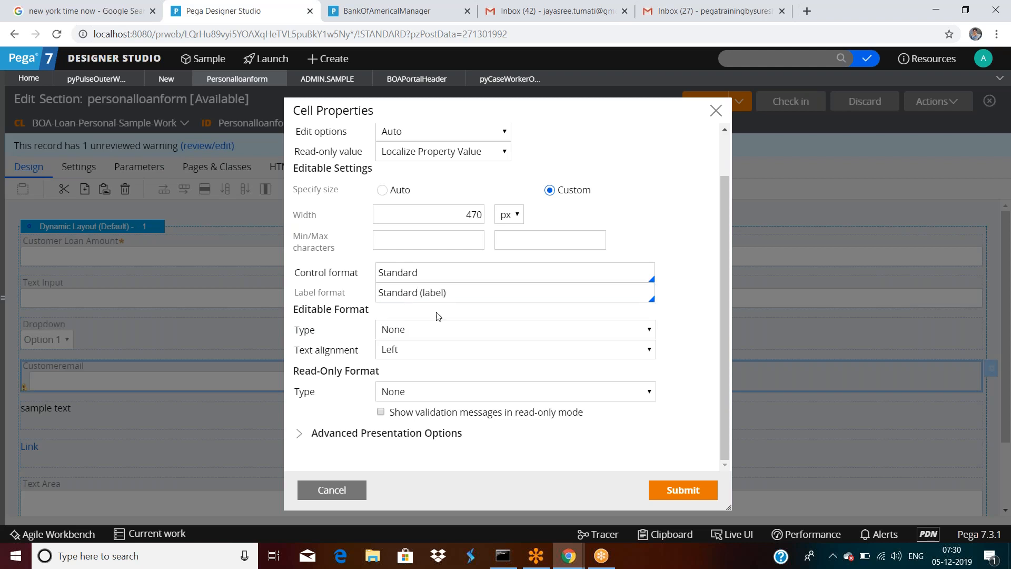
{"action": "left_click", "coordinate": [466, 295]}
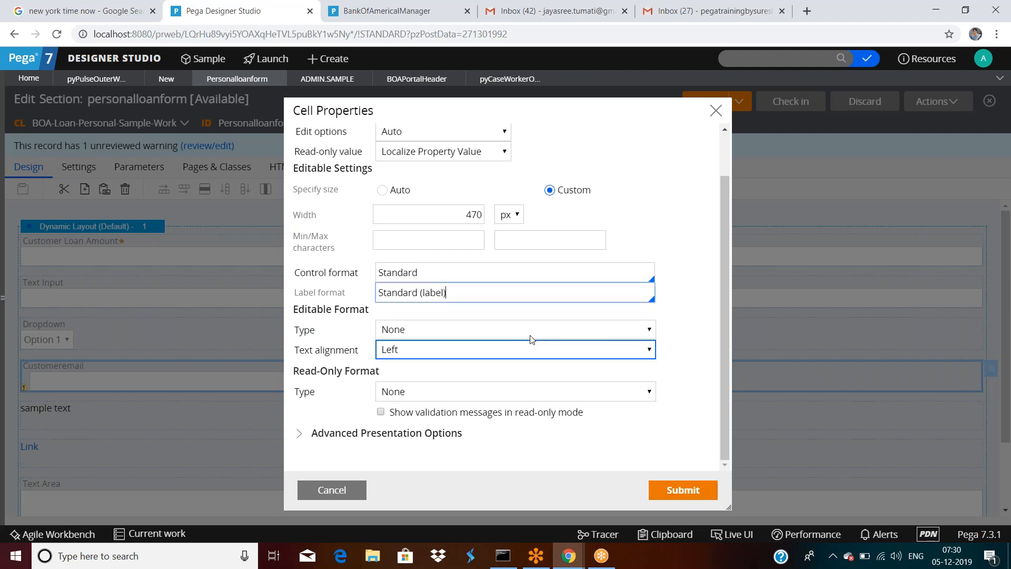
{"action": "left_click", "coordinate": [490, 296]}
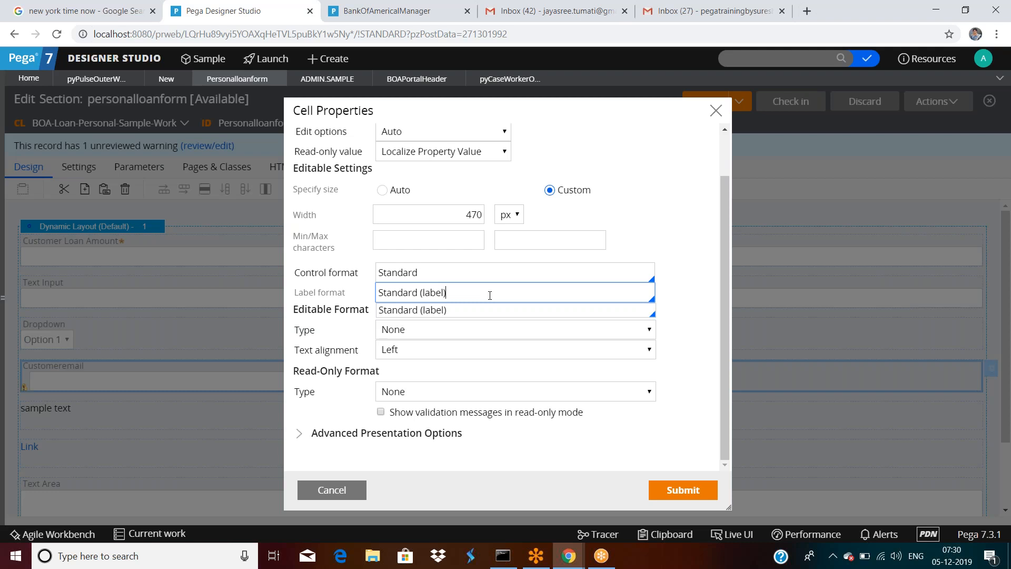
{"action": "left_click", "coordinate": [679, 487]}
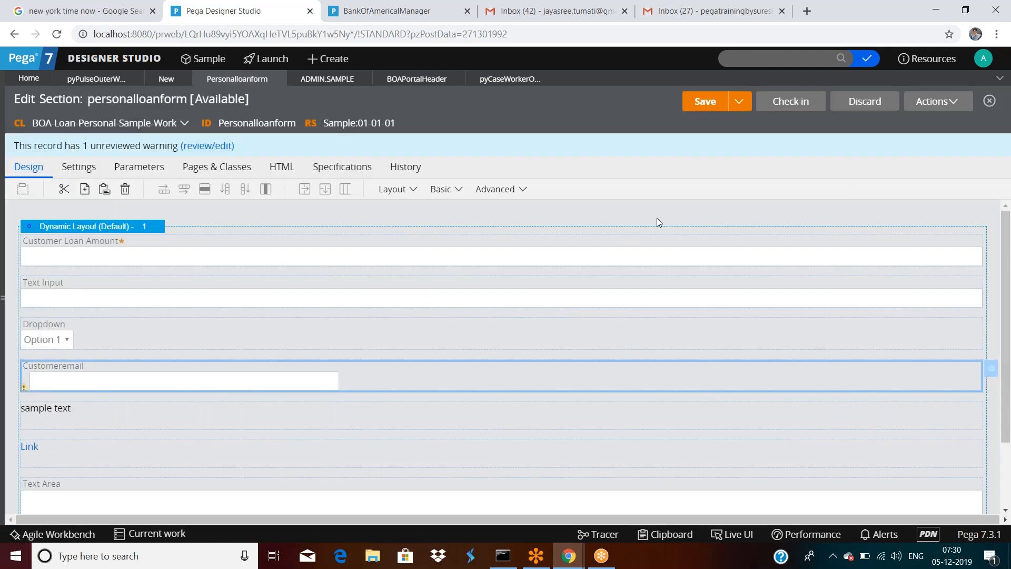
Step: Save the section and open its preview
{"action": "left_click", "coordinate": [704, 103]}
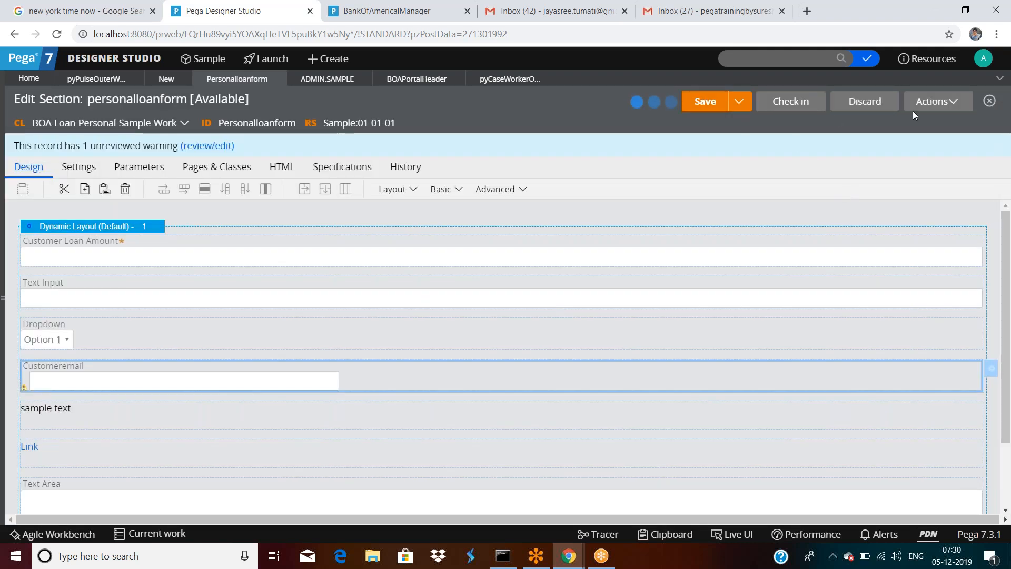
{"action": "left_click", "coordinate": [936, 104]}
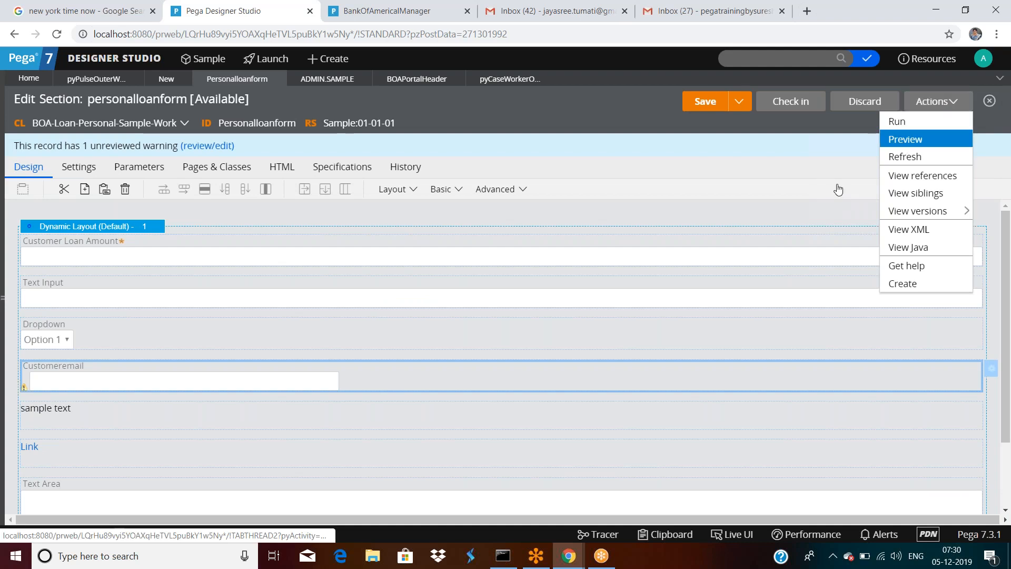
{"action": "left_click", "coordinate": [902, 141]}
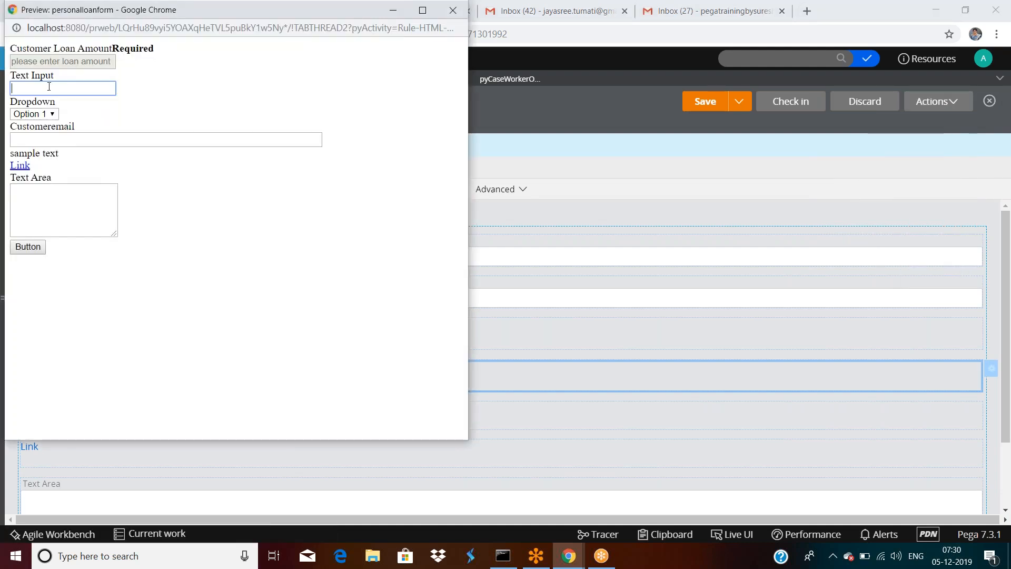
Step: Type 'sadfsf' into Customeremail, close the preview, and reopen the cell's presentation settings
{"action": "left_click", "coordinate": [54, 139]}
{"action": "type", "text": "sadfsf"}
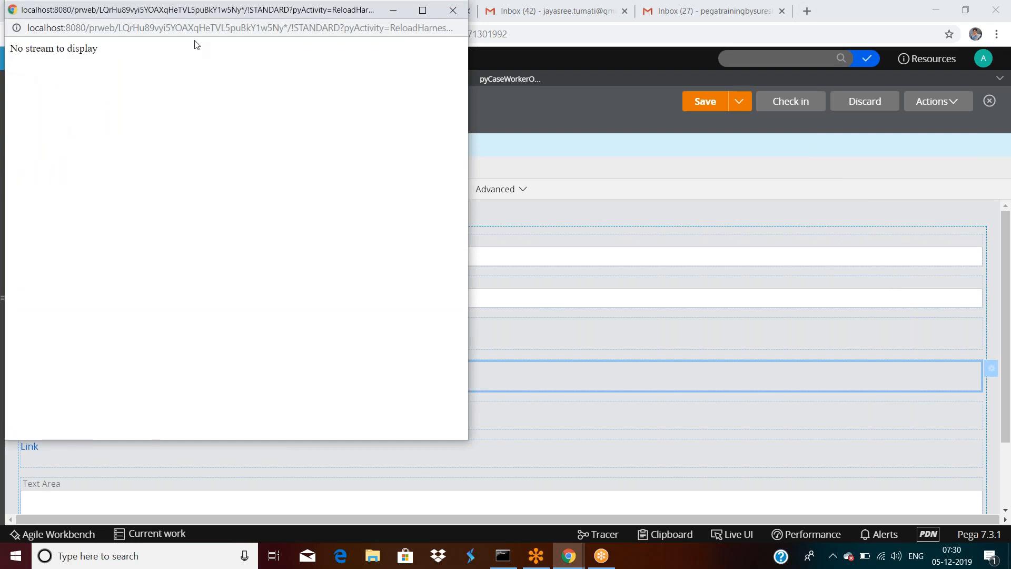
{"action": "left_click_drag", "start_coordinate": [240, 10], "coordinate": [272, 147]}
{"action": "left_click", "coordinate": [490, 149]}
{"action": "double_click", "coordinate": [183, 379]}
{"action": "left_click", "coordinate": [381, 156]}
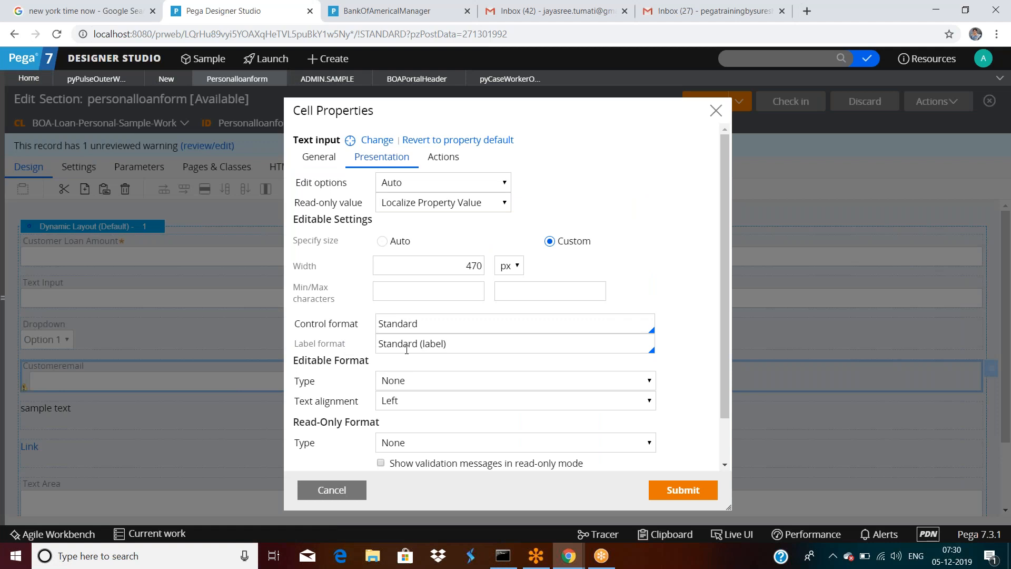
Step: Set Customeremail's editable format type to Number
{"action": "left_click", "coordinate": [444, 326]}
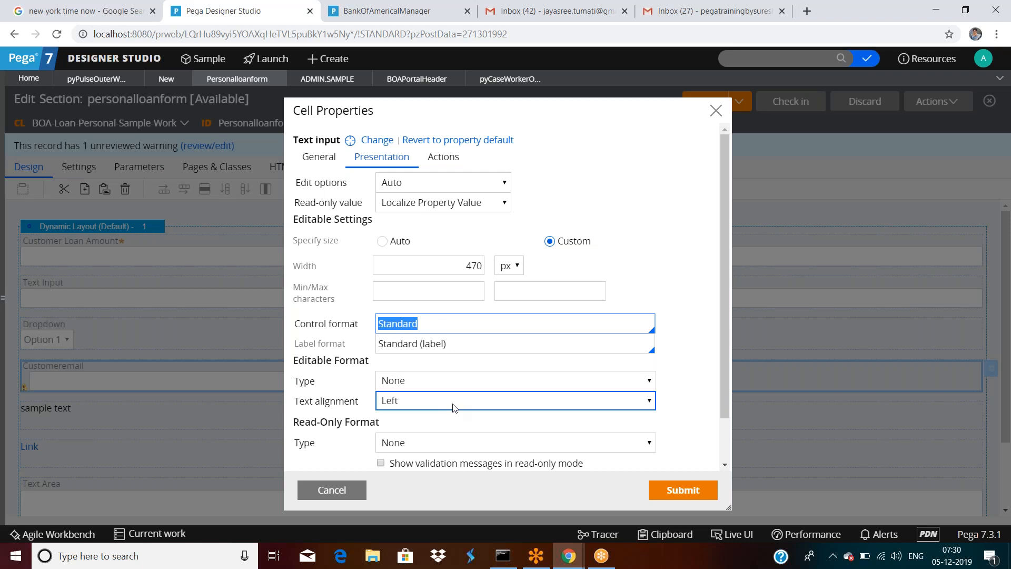
{"action": "scroll", "coordinate": [453, 406], "scroll_direction": "down", "scroll_amount": 2}
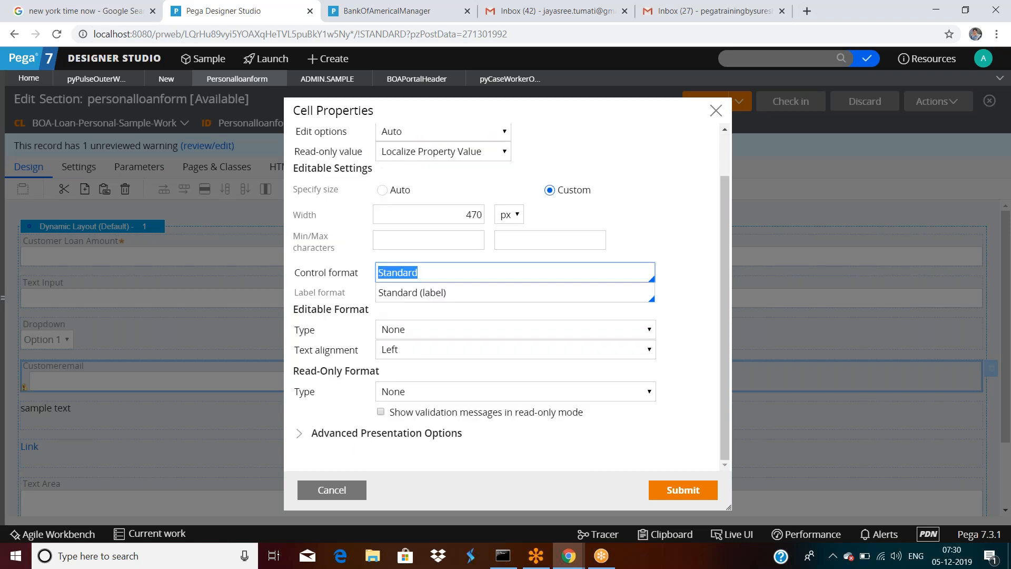
{"action": "left_click", "coordinate": [444, 331]}
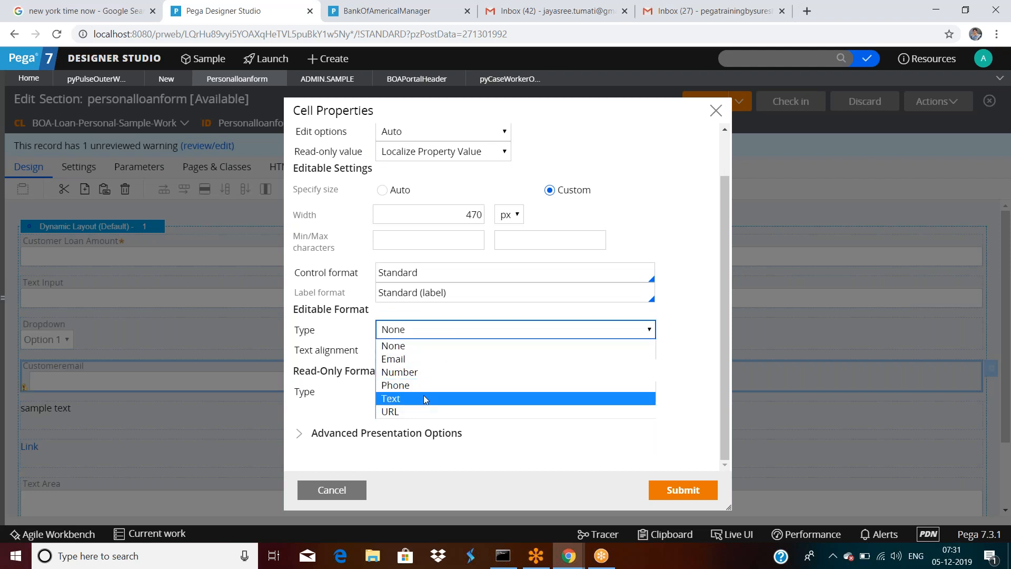
{"action": "left_click", "coordinate": [343, 326]}
{"action": "left_click", "coordinate": [384, 330]}
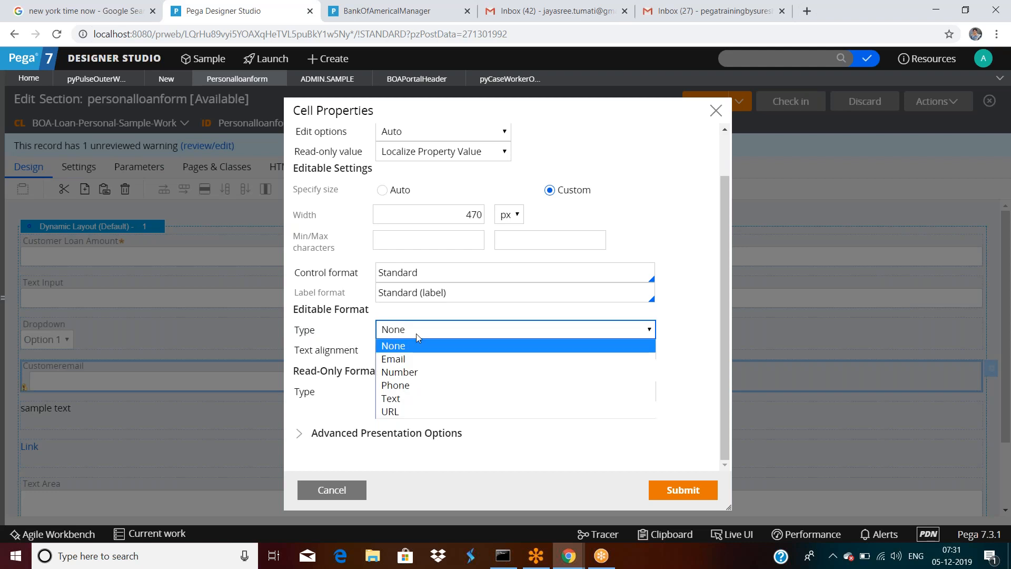
{"action": "left_click", "coordinate": [416, 373]}
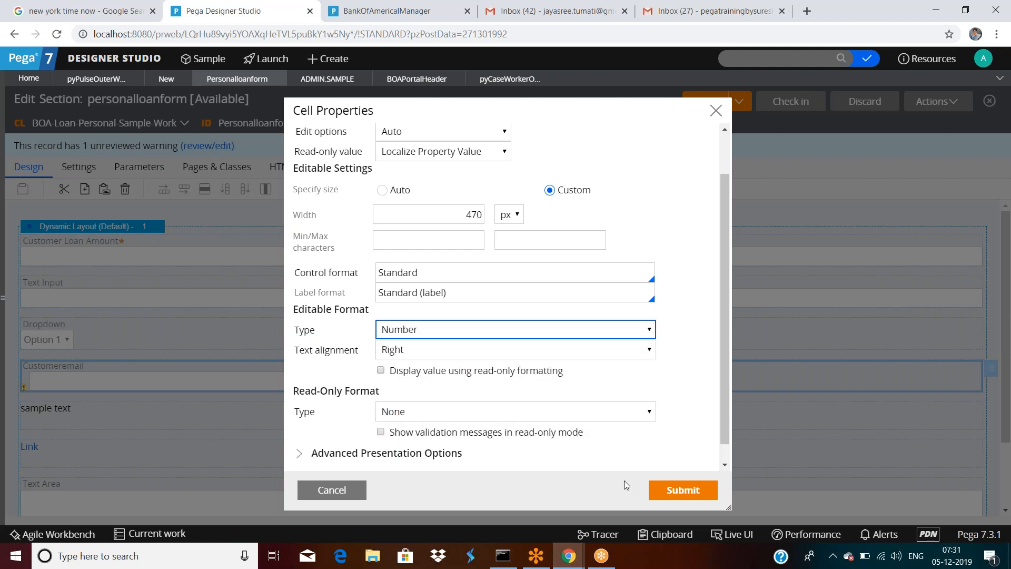
Step: Set the text alignment to Right, apply the cell properties, and save the section
{"action": "left_click", "coordinate": [412, 351]}
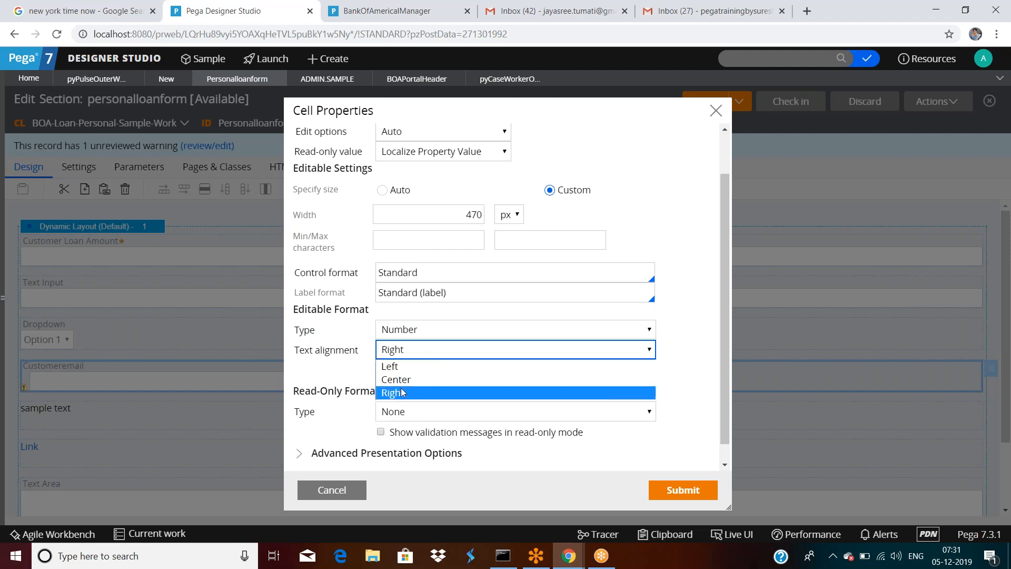
{"action": "left_click", "coordinate": [395, 367]}
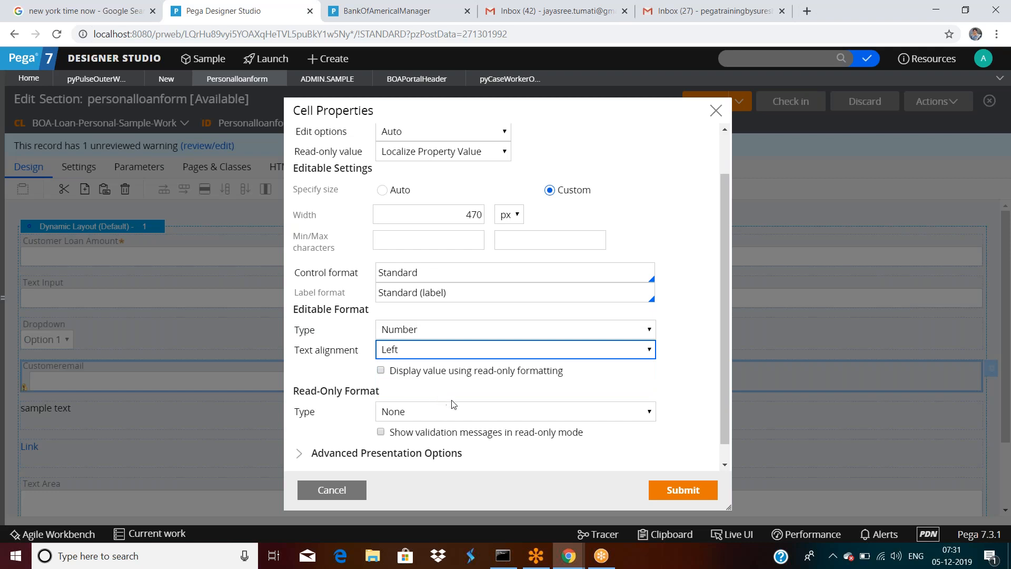
{"action": "left_click", "coordinate": [434, 347]}
{"action": "left_click", "coordinate": [409, 393]}
{"action": "left_click", "coordinate": [683, 489]}
{"action": "left_click", "coordinate": [711, 105]}
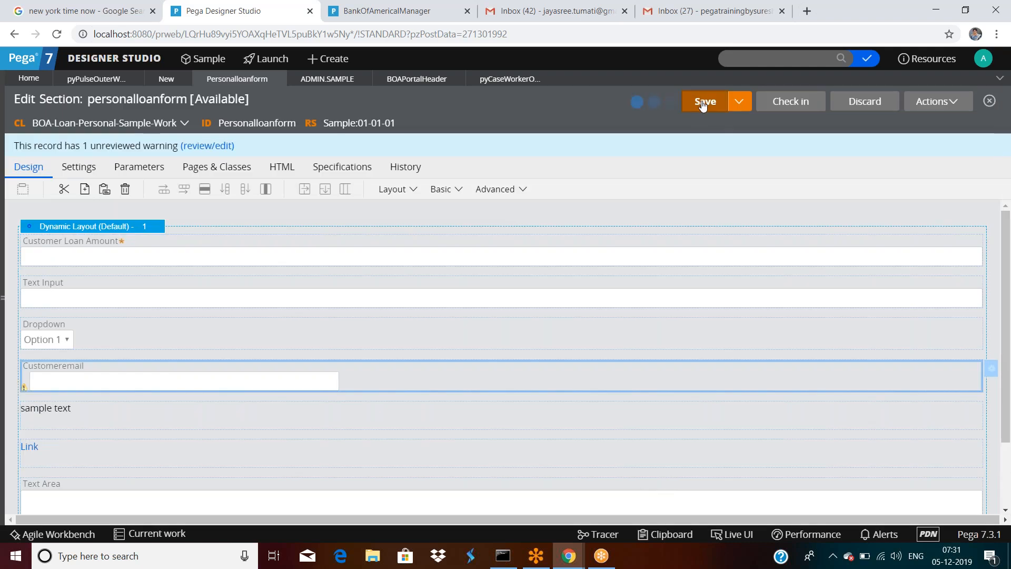
Step: Run the section, fill Customeremail with the suggested 4444, and dismiss the No stream popup
{"action": "left_click", "coordinate": [922, 105]}
{"action": "left_click", "coordinate": [911, 123]}
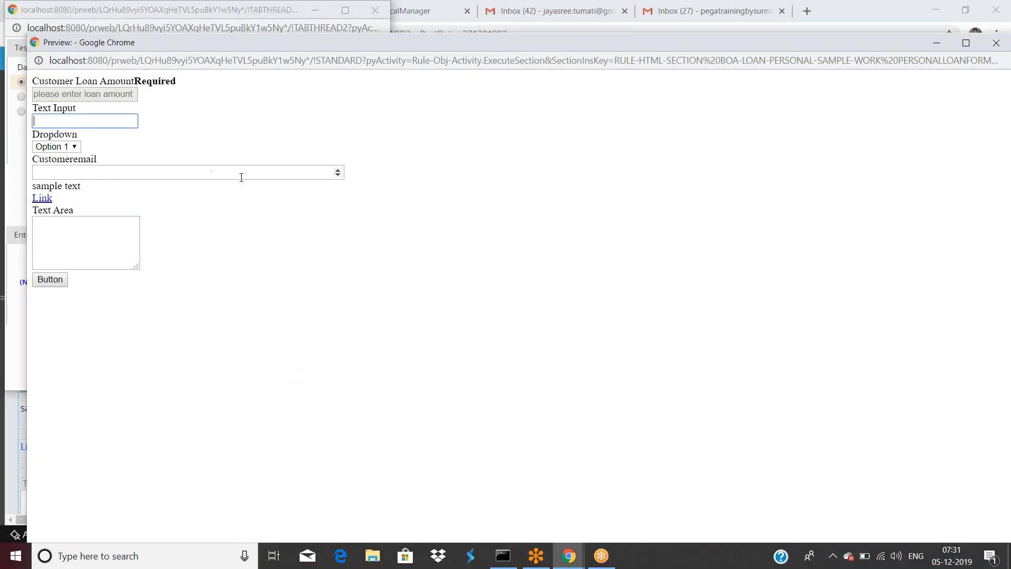
{"action": "left_click", "coordinate": [324, 174]}
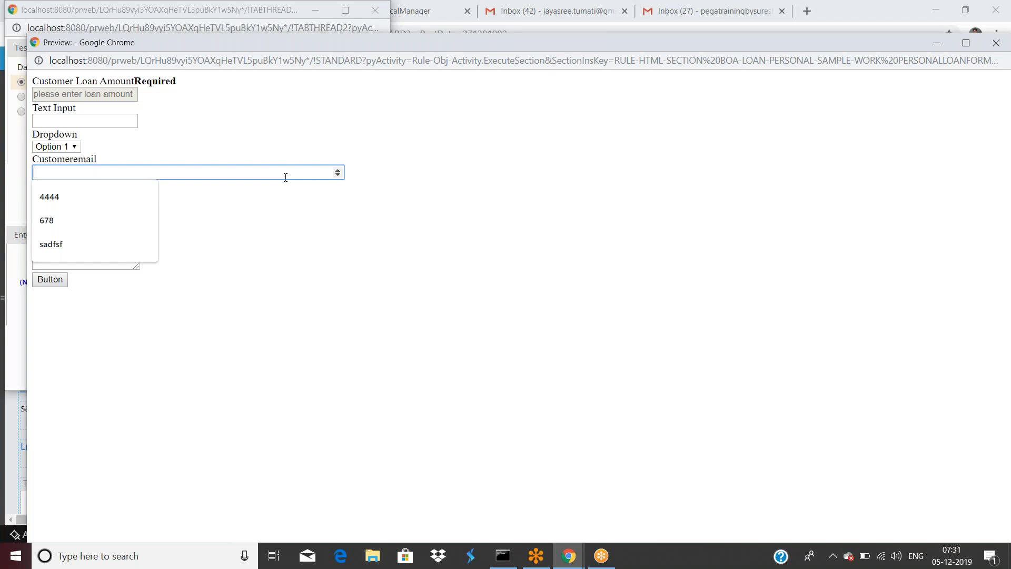
{"action": "left_click", "coordinate": [156, 196]}
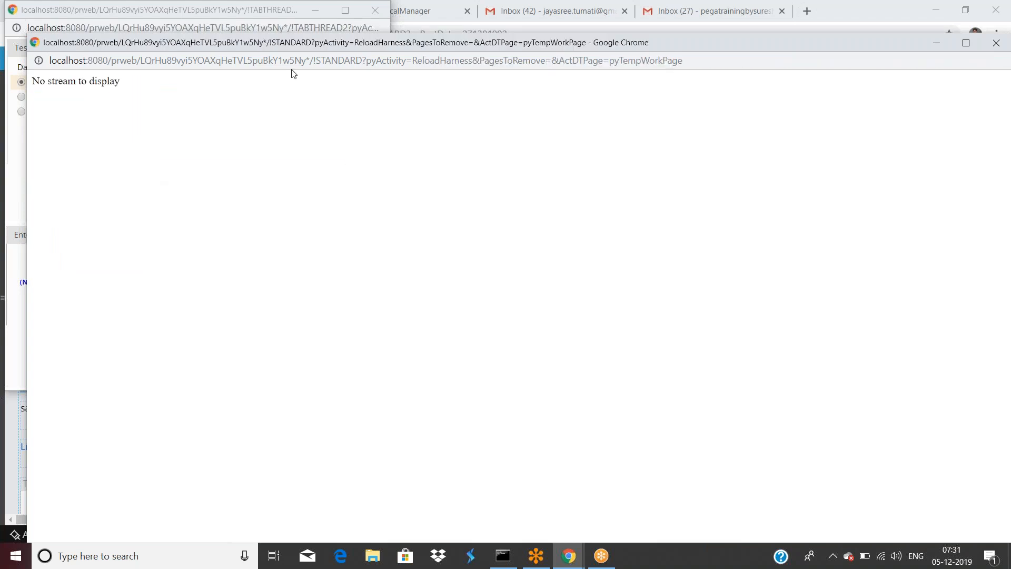
{"action": "left_click_drag", "start_coordinate": [707, 48], "coordinate": [689, 107]}
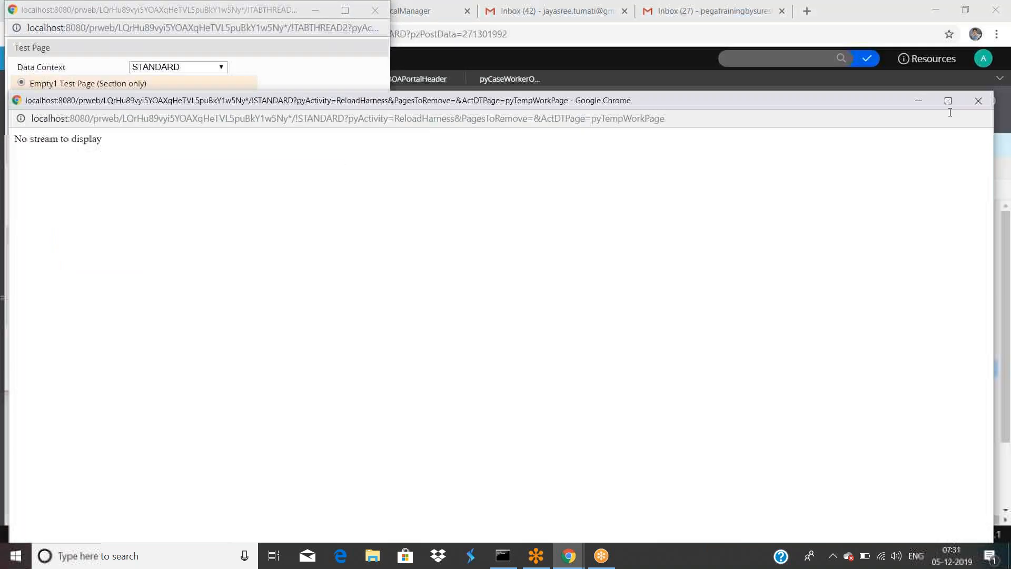
{"action": "left_click", "coordinate": [977, 101]}
{"action": "left_click", "coordinate": [196, 302]}
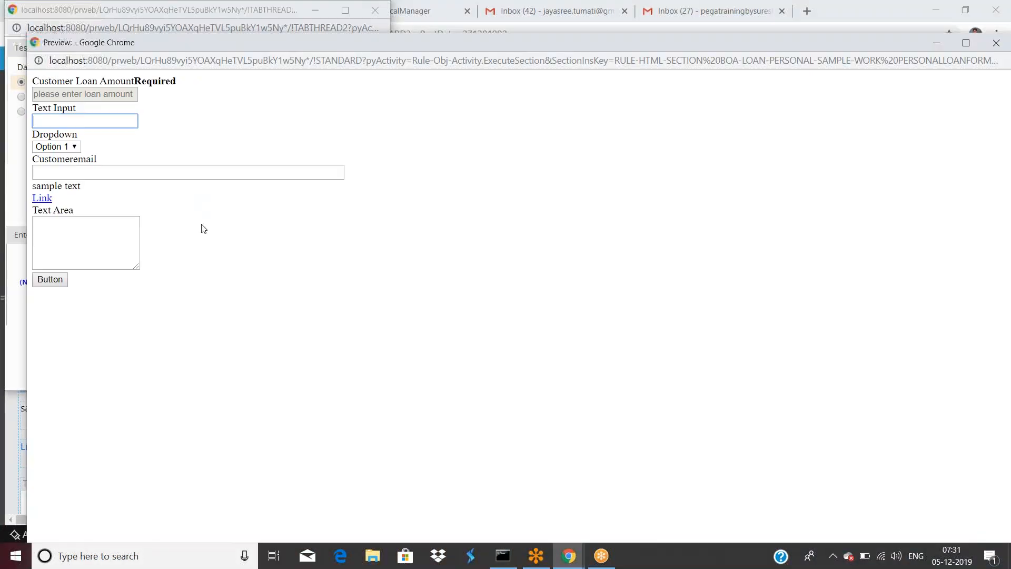
{"action": "left_click", "coordinate": [205, 172]}
{"action": "type", "text": "44444444444444444"}
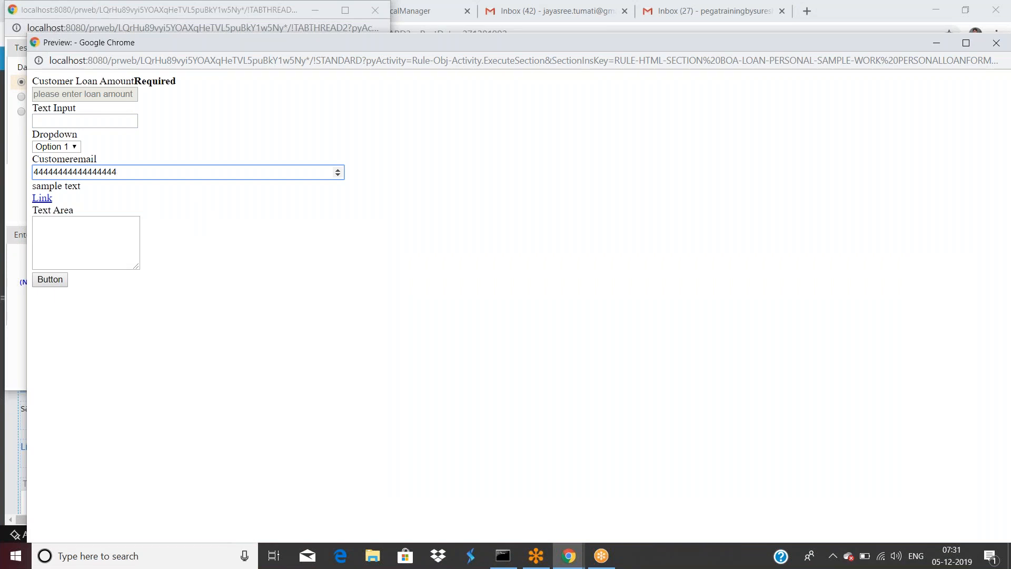
{"action": "key", "text": "Return"}
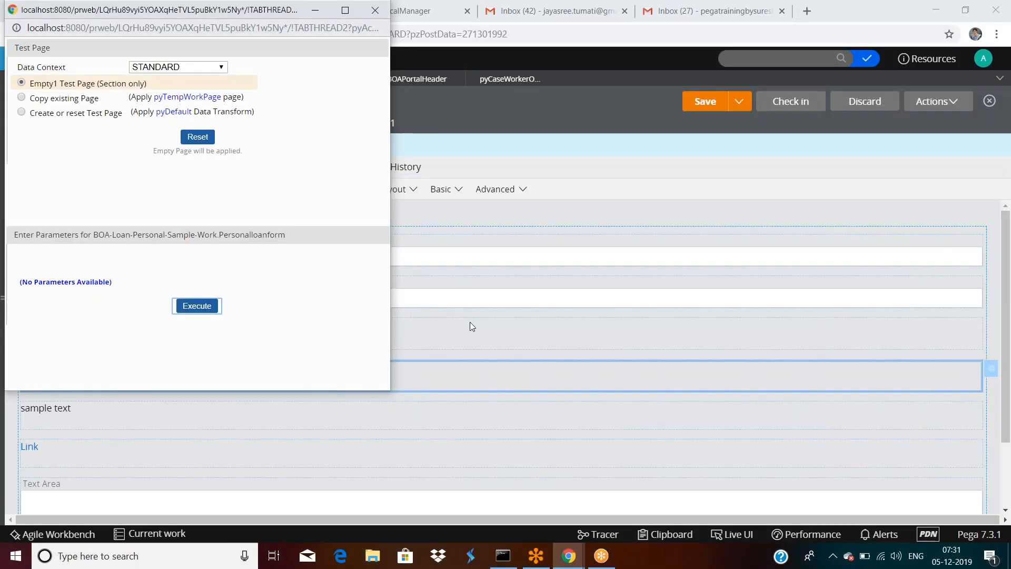
{"action": "left_click", "coordinate": [470, 322]}
Step: Set the Customeremail field's text alignment to Left and submit its cell properties
{"action": "double_click", "coordinate": [346, 372]}
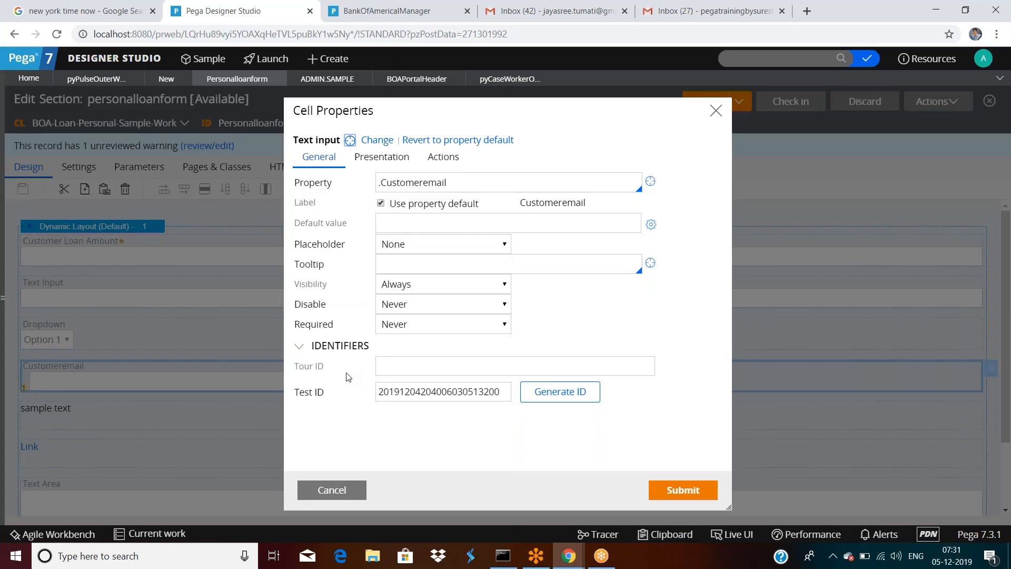
{"action": "left_click", "coordinate": [375, 158]}
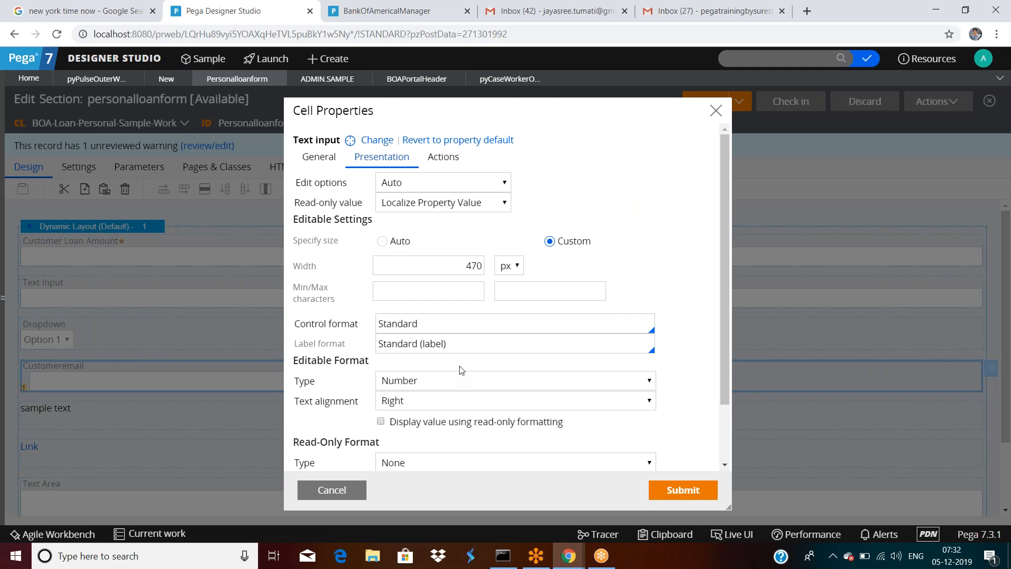
{"action": "scroll", "coordinate": [462, 371], "scroll_direction": "down", "scroll_amount": 1}
{"action": "left_click", "coordinate": [610, 335]}
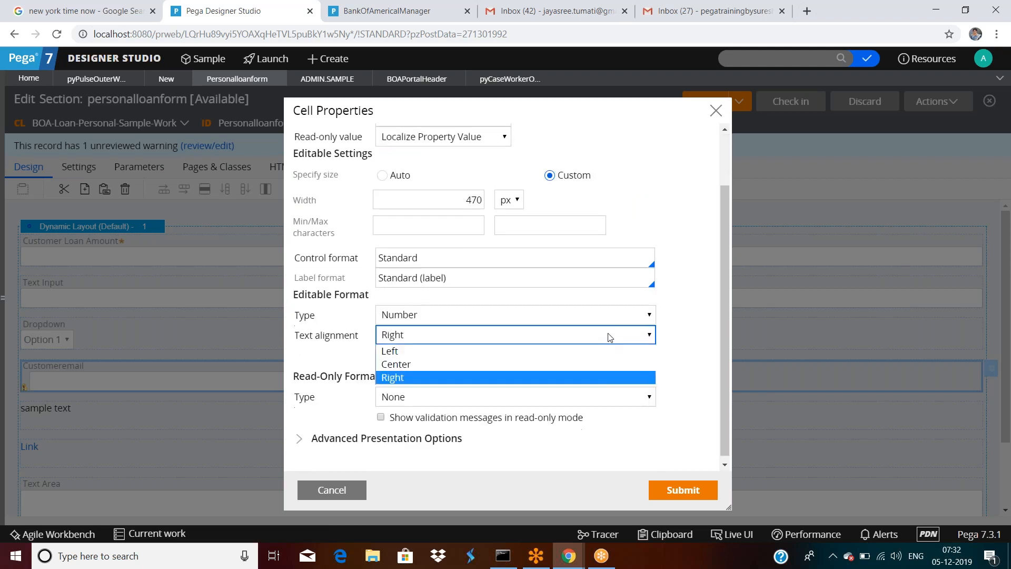
{"action": "left_click", "coordinate": [401, 352]}
{"action": "left_click", "coordinate": [683, 490]}
{"action": "left_click", "coordinate": [705, 101]}
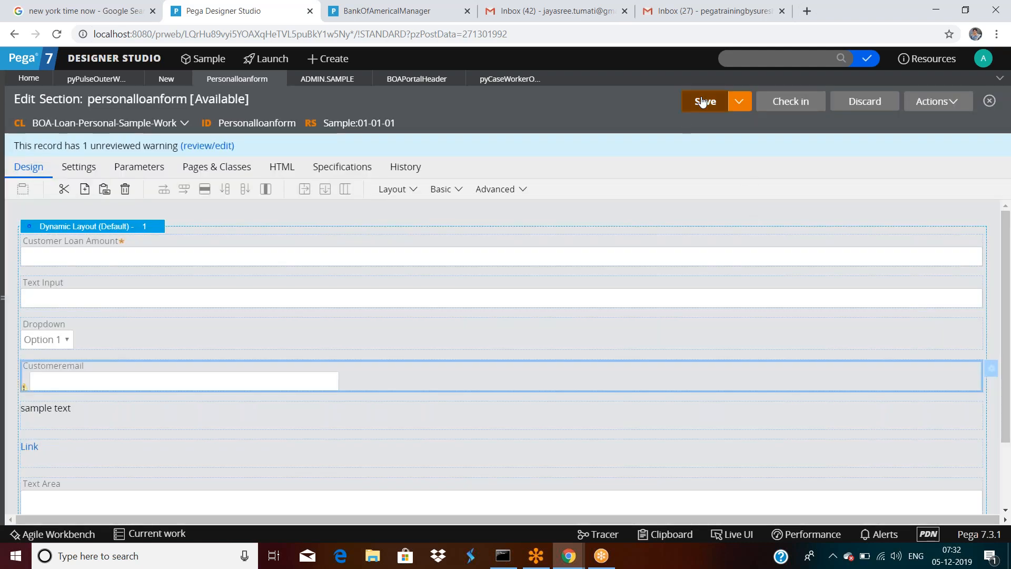
{"action": "left_click", "coordinate": [935, 103]}
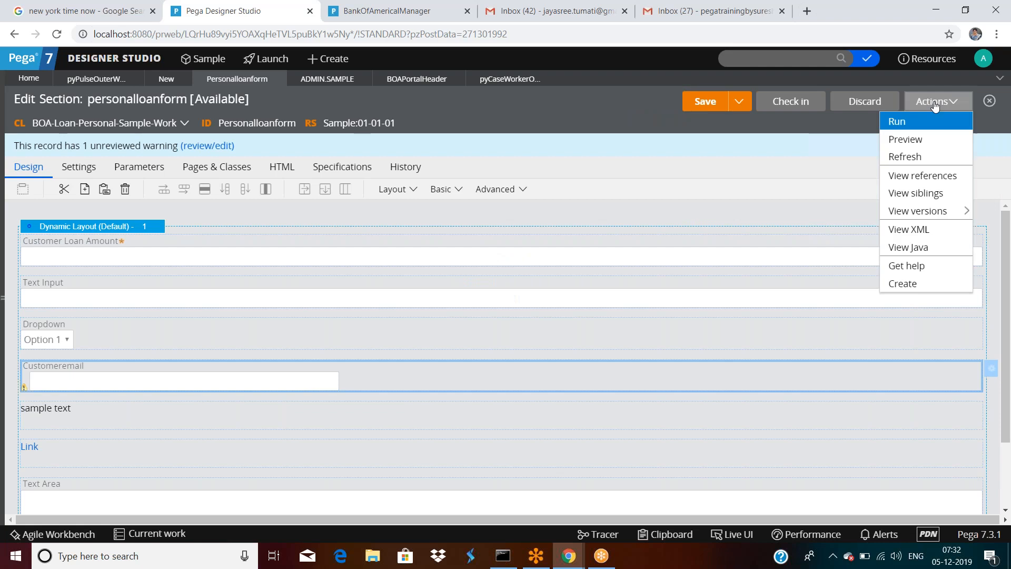
{"action": "left_click", "coordinate": [895, 121]}
{"action": "left_click", "coordinate": [193, 311]}
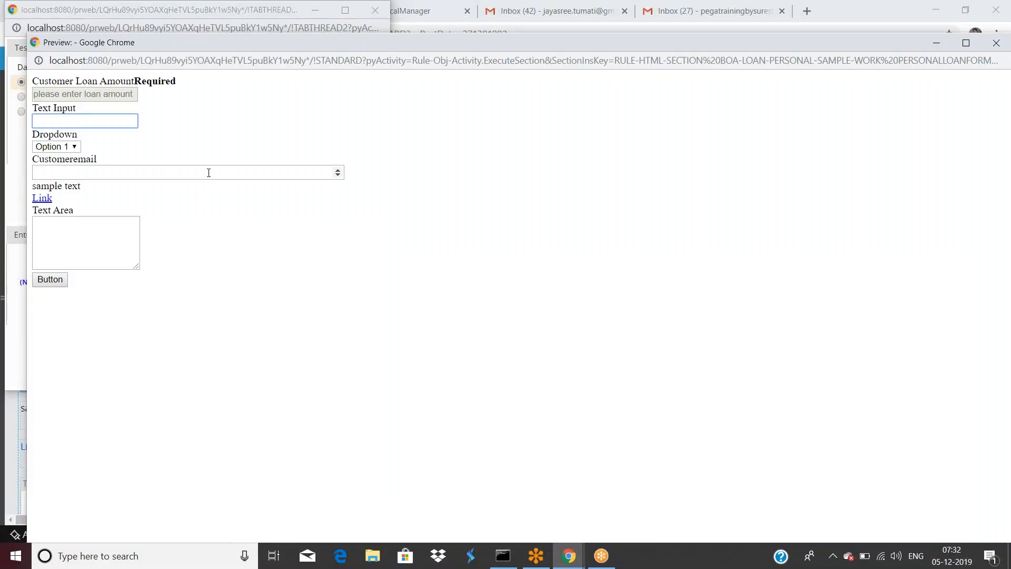
{"action": "left_click", "coordinate": [209, 173]}
{"action": "type", "text": "4"}
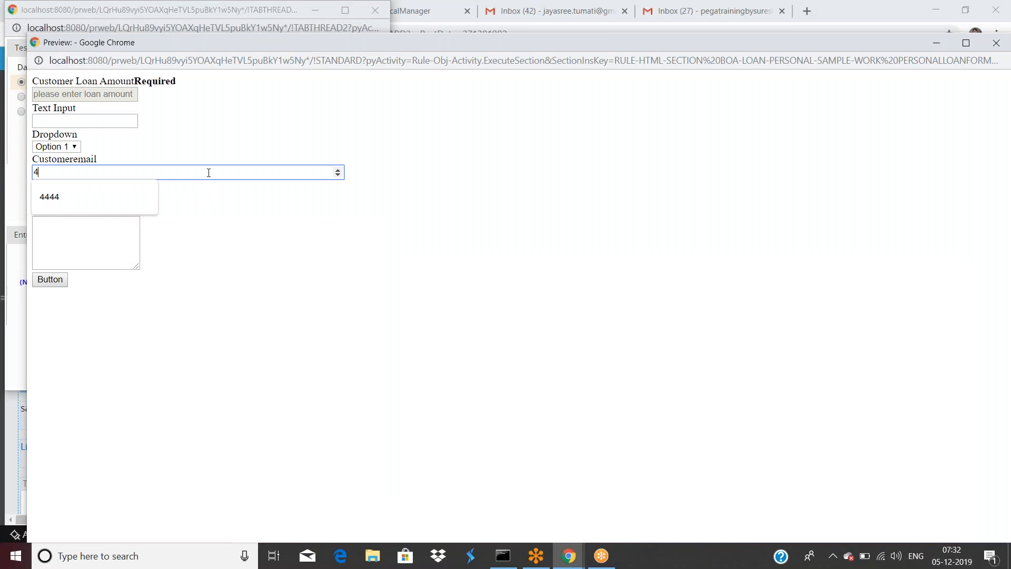
{"action": "type", "text": "353533444"}
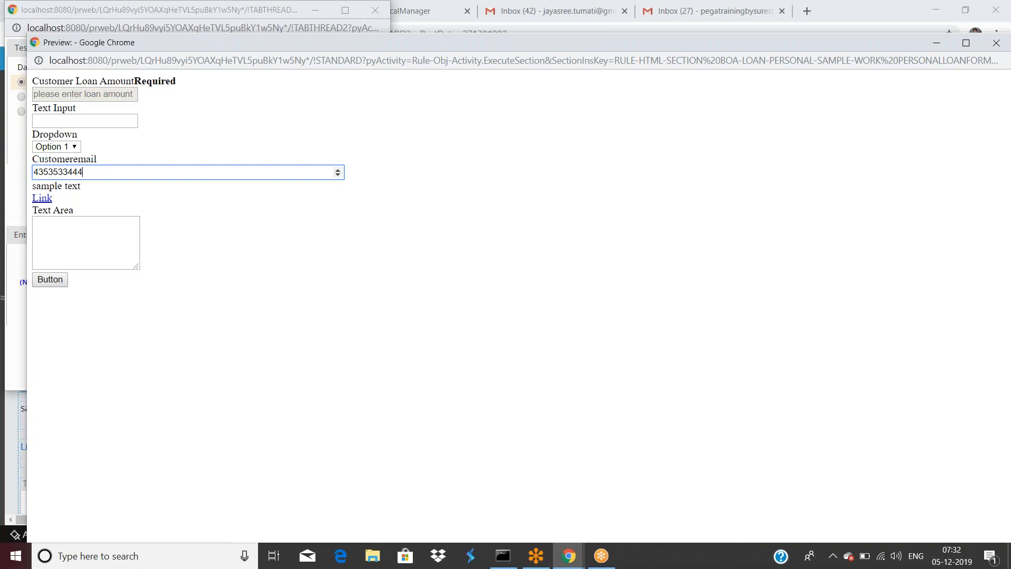
{"action": "left_click_drag", "start_coordinate": [298, 42], "coordinate": [284, 154]}
{"action": "left_click", "coordinate": [982, 154]}
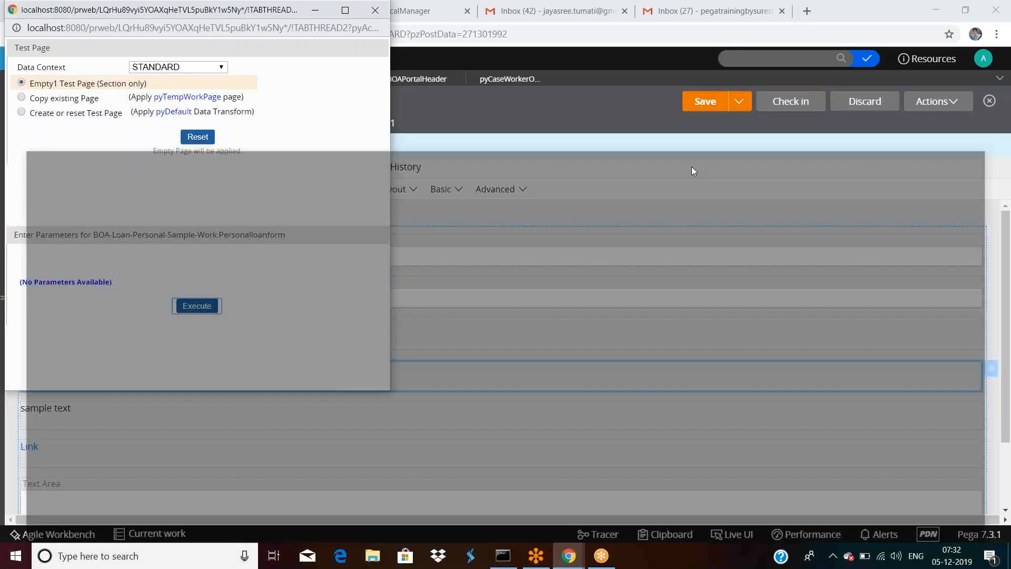
{"action": "left_click_drag", "start_coordinate": [295, 9], "coordinate": [300, 96]}
Step: Close the test page and review the Customeremail cell's presentation settings
{"action": "left_click", "coordinate": [380, 99]}
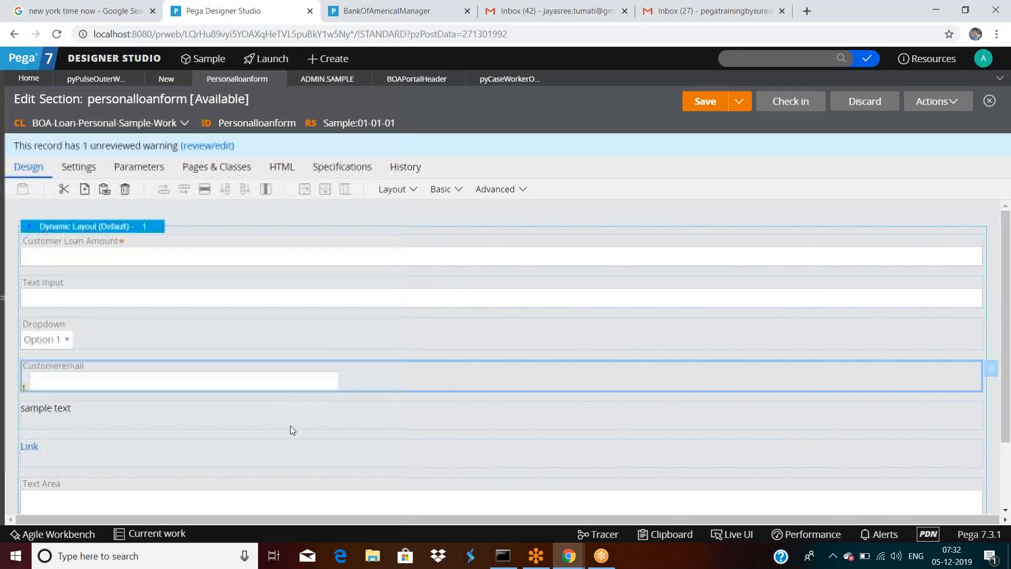
{"action": "double_click", "coordinate": [270, 375]}
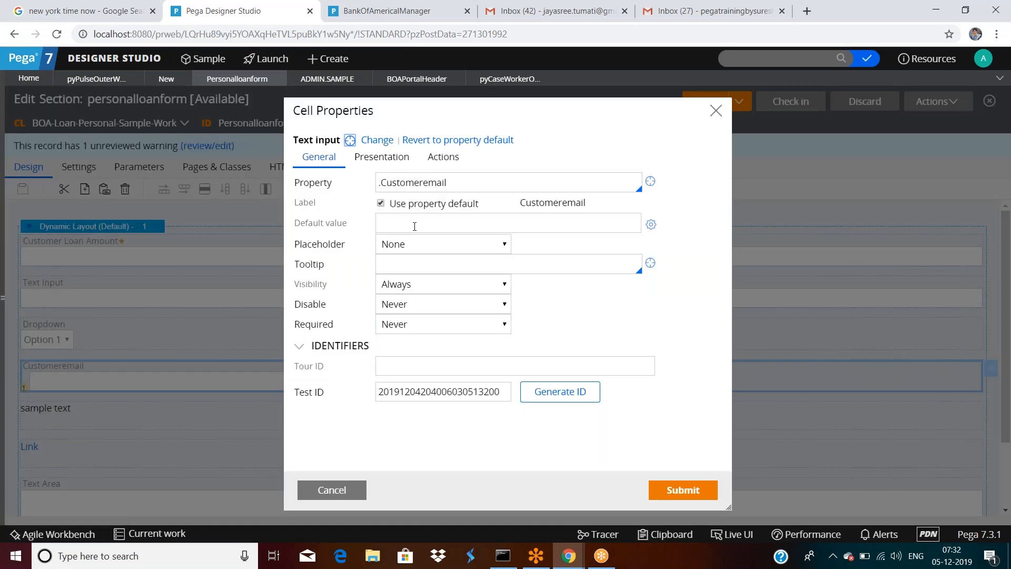
{"action": "left_click", "coordinate": [393, 159]}
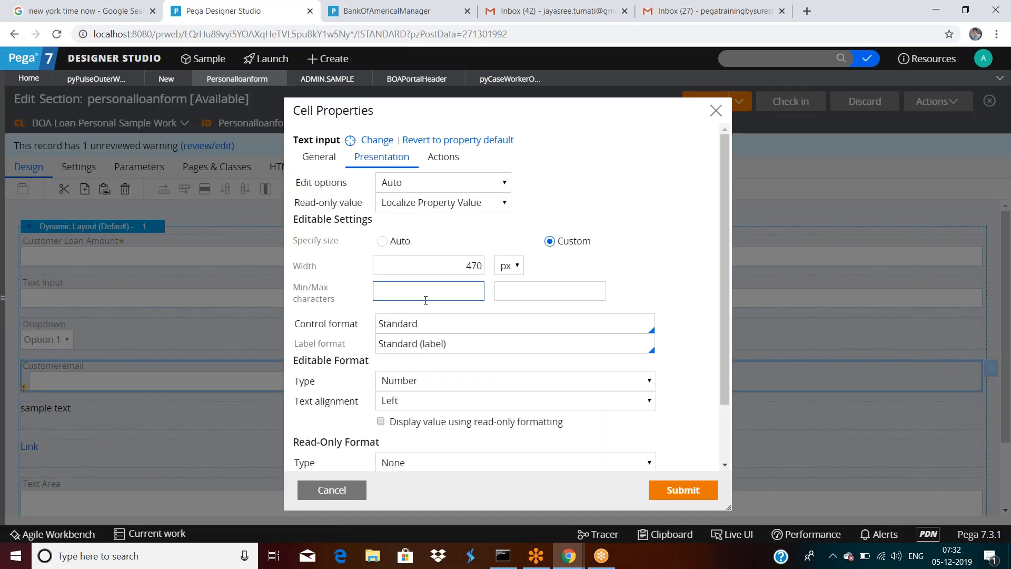
{"action": "scroll", "coordinate": [426, 291], "scroll_direction": "down", "scroll_amount": 3}
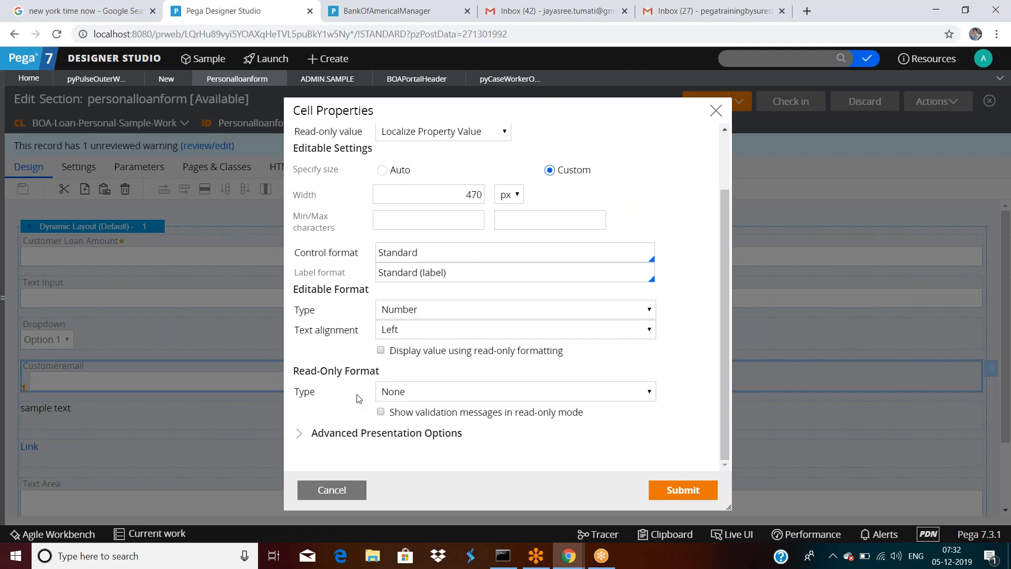
{"action": "scroll", "coordinate": [376, 373], "scroll_direction": "up", "scroll_amount": 2}
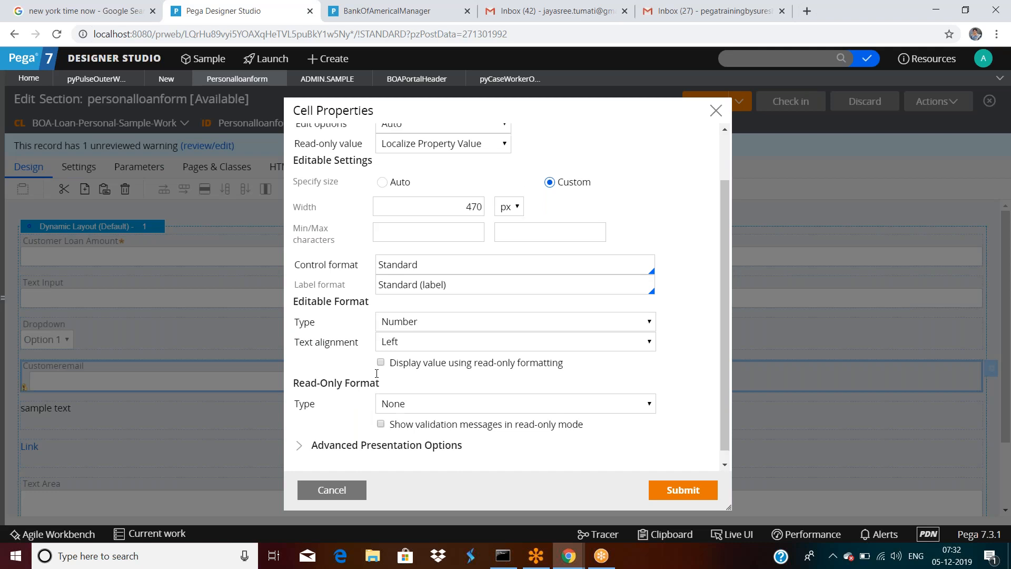
{"action": "scroll", "coordinate": [376, 374], "scroll_direction": "down", "scroll_amount": 2}
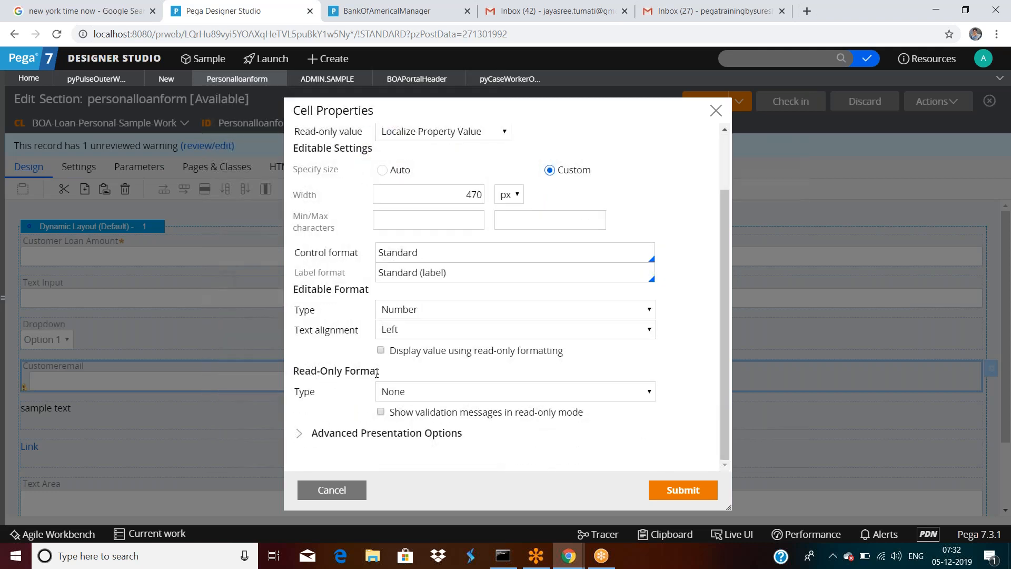
{"action": "scroll", "coordinate": [372, 262], "scroll_direction": "up", "scroll_amount": 3}
{"action": "scroll", "coordinate": [435, 390], "scroll_direction": "down", "scroll_amount": 2}
{"action": "scroll", "coordinate": [435, 387], "scroll_direction": "up", "scroll_amount": 2}
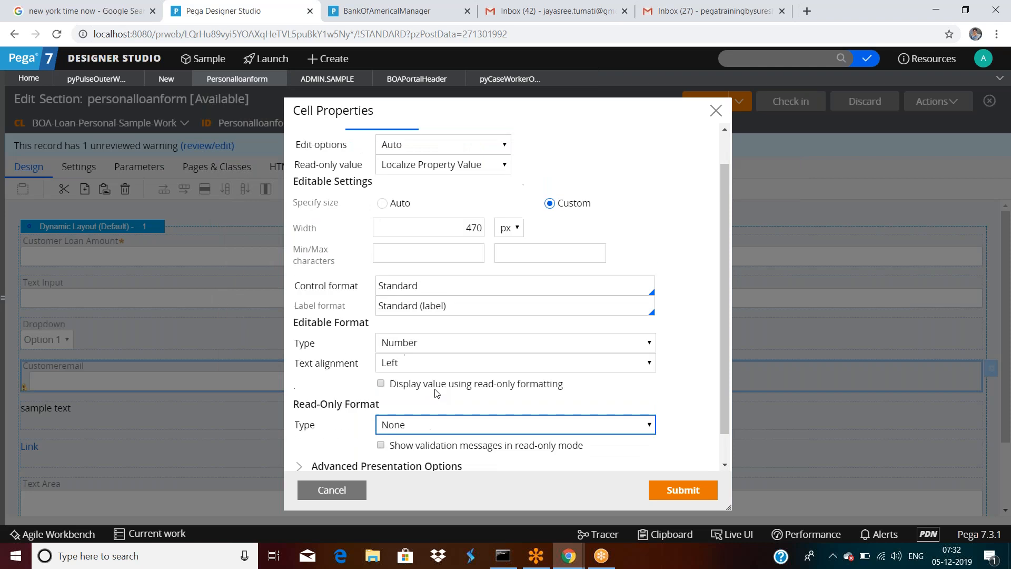
{"action": "scroll", "coordinate": [436, 393], "scroll_direction": "down", "scroll_amount": 1}
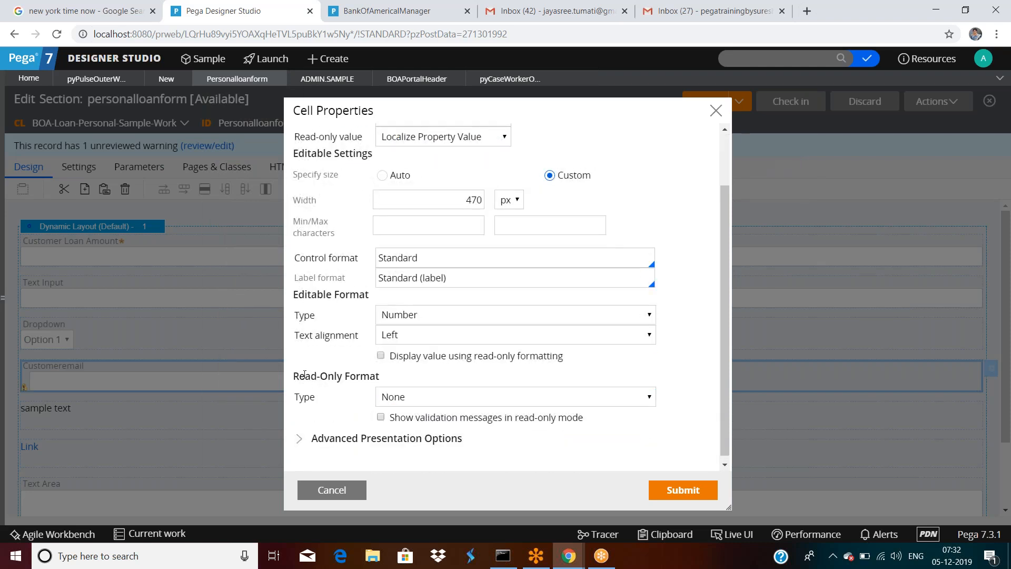
{"action": "scroll", "coordinate": [417, 397], "scroll_direction": "up", "scroll_amount": 1}
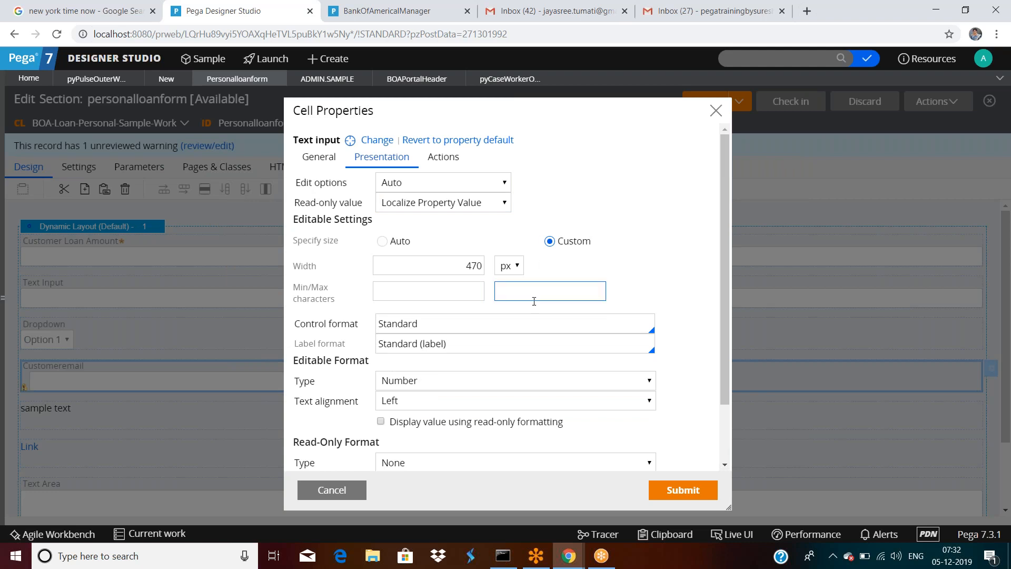
{"action": "scroll", "coordinate": [543, 265], "scroll_direction": "down", "scroll_amount": 1}
Step: Cancel the Customeremail properties without changes and select the Text Area cell
{"action": "left_click", "coordinate": [332, 490]}
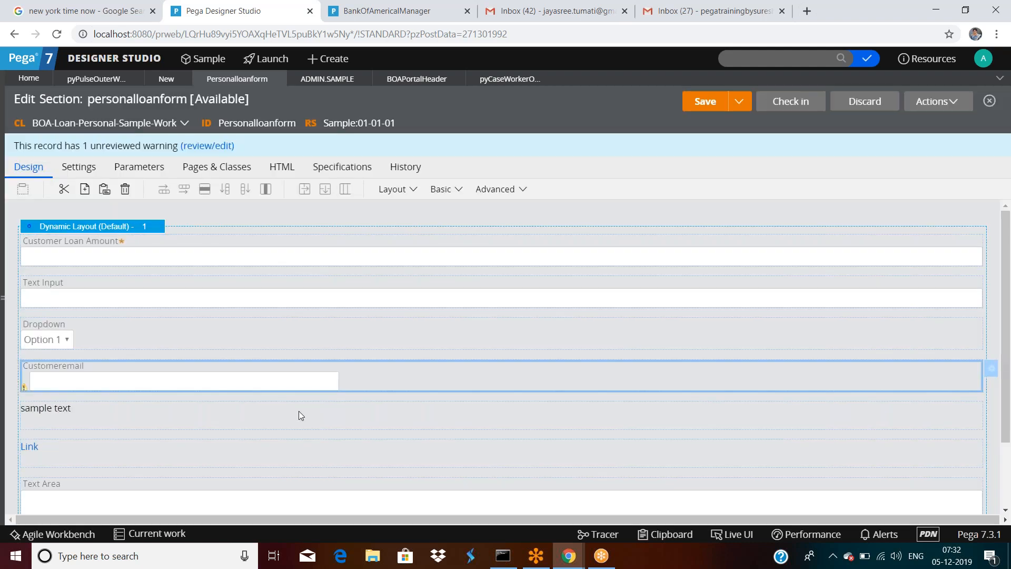
{"action": "scroll", "coordinate": [308, 418], "scroll_direction": "down", "scroll_amount": 2}
{"action": "left_click", "coordinate": [269, 409]}
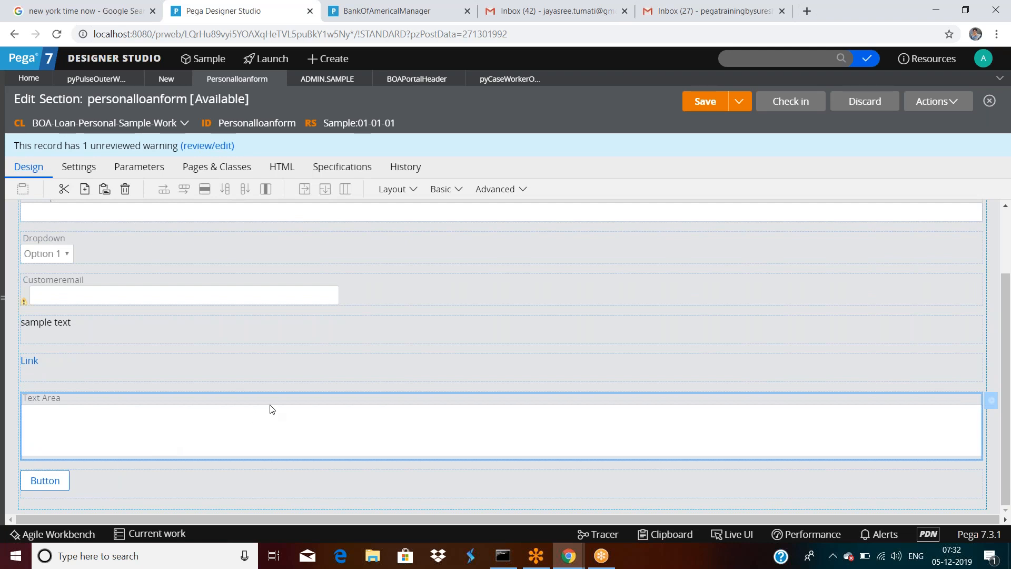
{"action": "double_click", "coordinate": [271, 409]}
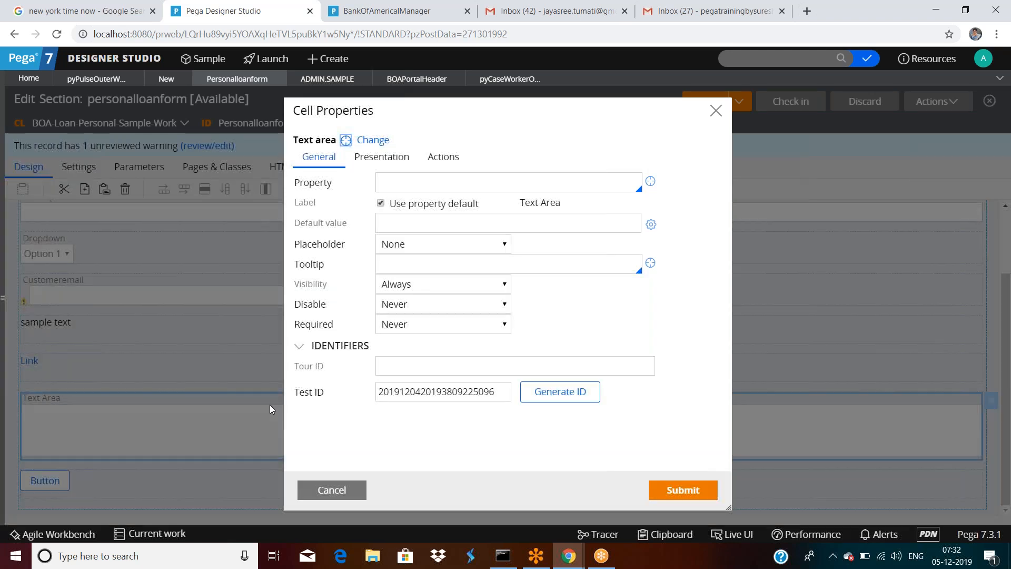
{"action": "left_click", "coordinate": [452, 160]}
{"action": "left_click", "coordinate": [320, 157]}
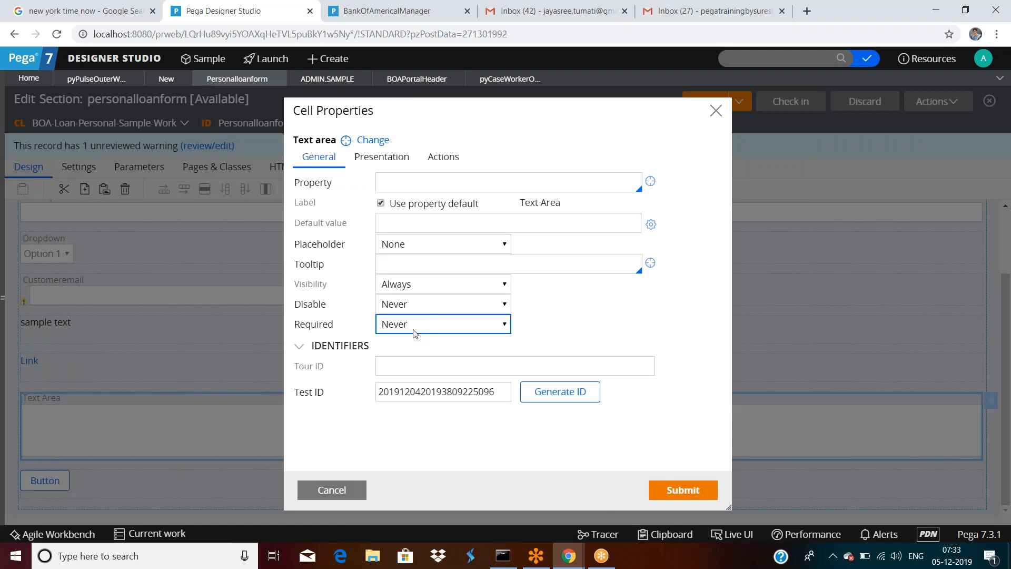
{"action": "left_click", "coordinate": [403, 159]}
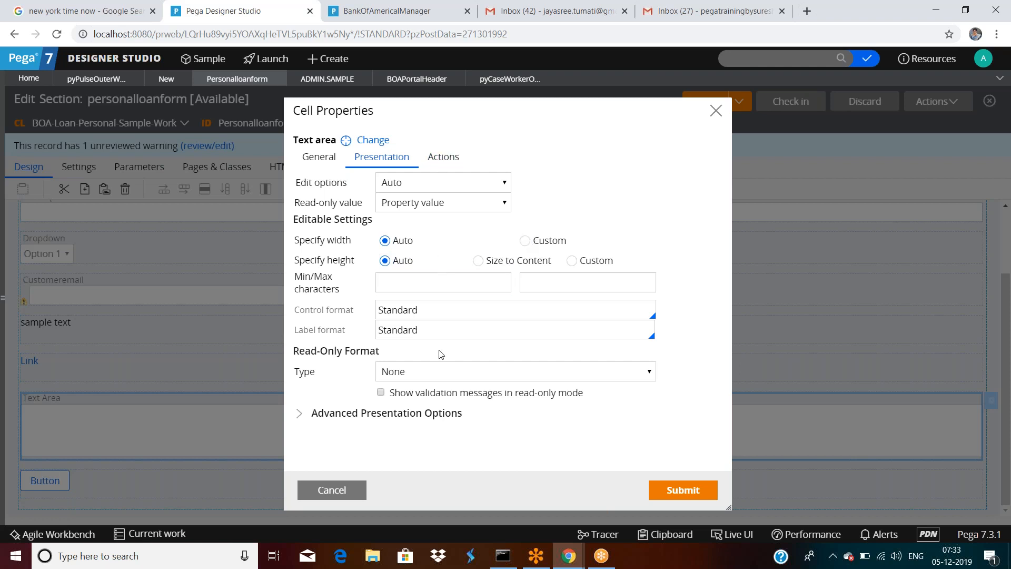
{"action": "left_click", "coordinate": [316, 490]}
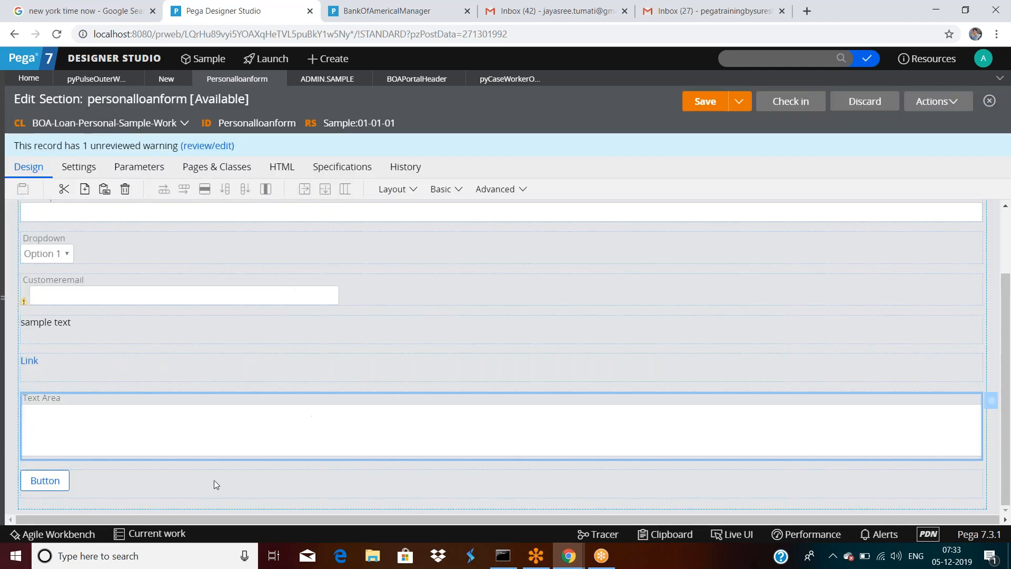
Step: Select the Button cell at the bottom of the personalloanform section
{"action": "left_click", "coordinate": [142, 482]}
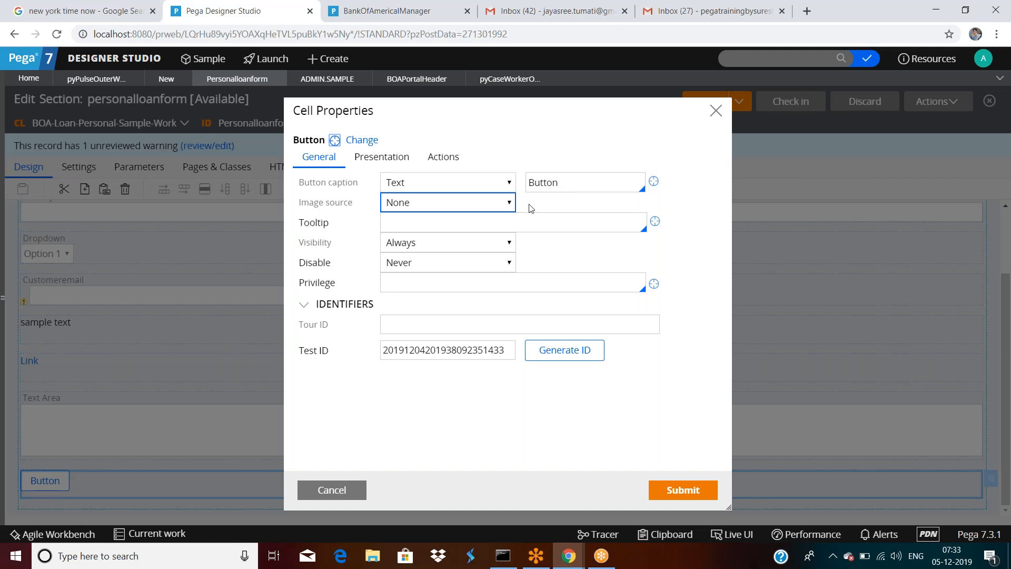
Step: Change the button caption to 'Apply Loan'
{"action": "double_click", "coordinate": [542, 183]}
{"action": "type", "text": "Login"}
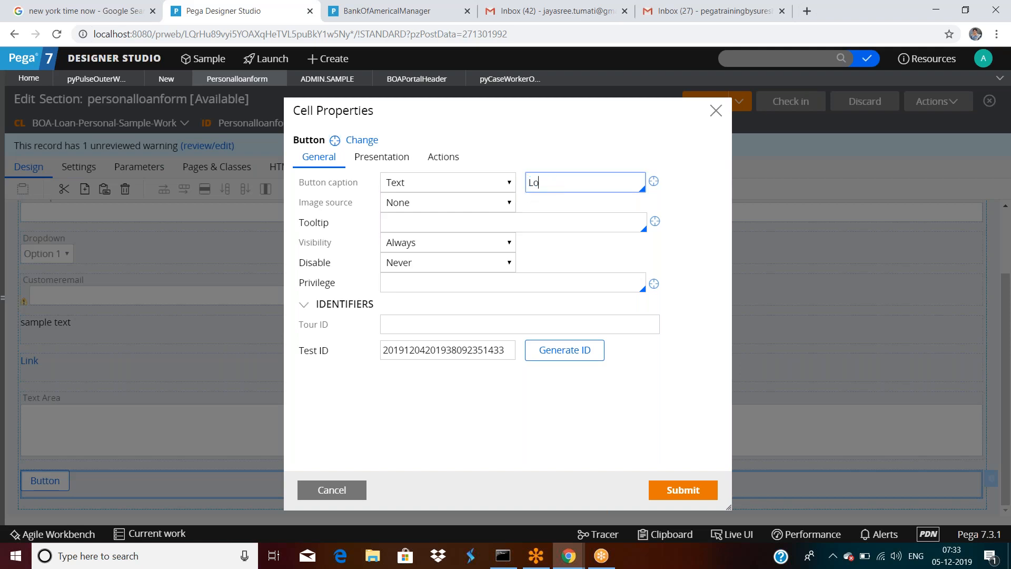
{"action": "key", "text": "BackSpace"}
{"action": "key", "text": "BackSpace"}
{"action": "key", "text": "BackSpace"}
{"action": "key", "text": "BackSpace"}
{"action": "key", "text": "BackSpace"}
{"action": "type", "text": "Apply Loan"}
Step: Require the ActionAddAttachments privilege for the button and open that privilege rule
{"action": "left_click", "coordinate": [483, 279]}
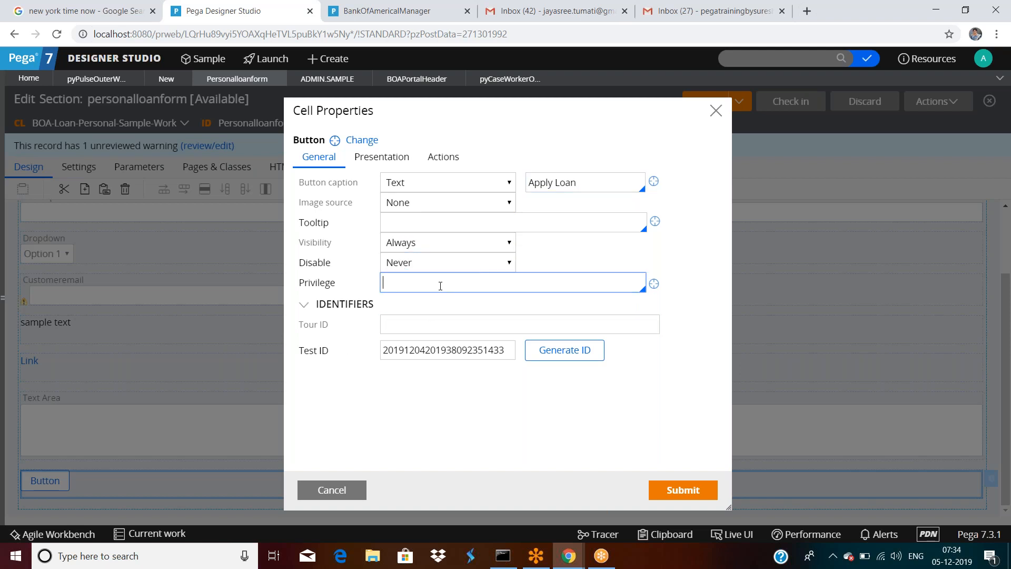
{"action": "left_click", "coordinate": [440, 286]}
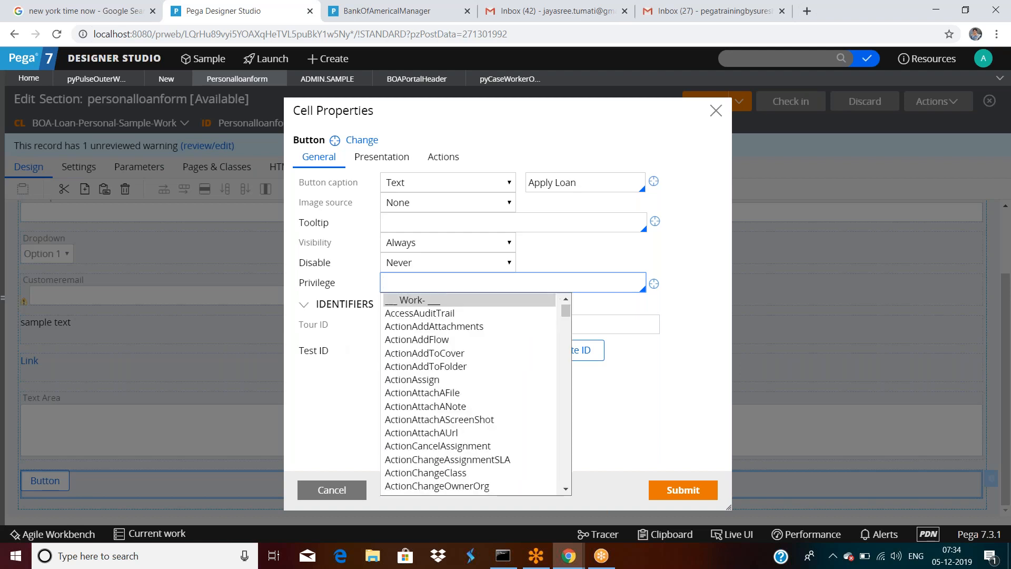
{"action": "left_click", "coordinate": [416, 326]}
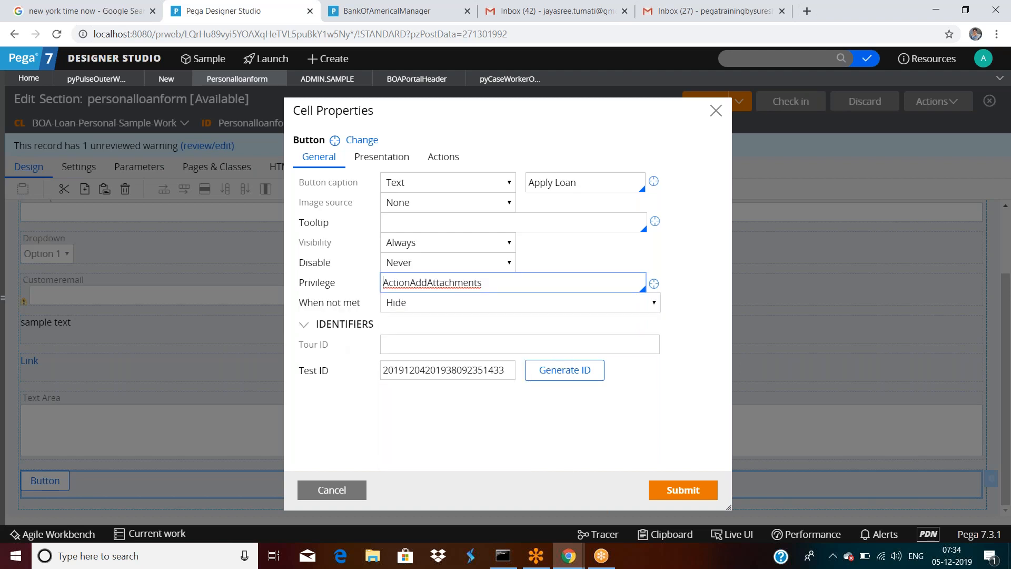
{"action": "left_click", "coordinate": [654, 285]}
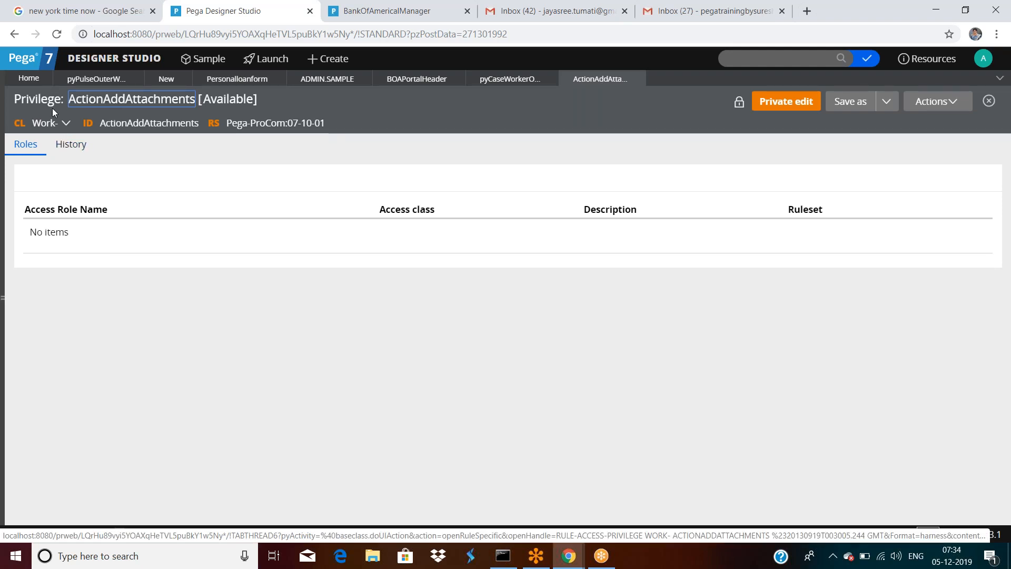
Step: Check the privilege rule's History and Roles, then close the rule
{"action": "left_click", "coordinate": [74, 147]}
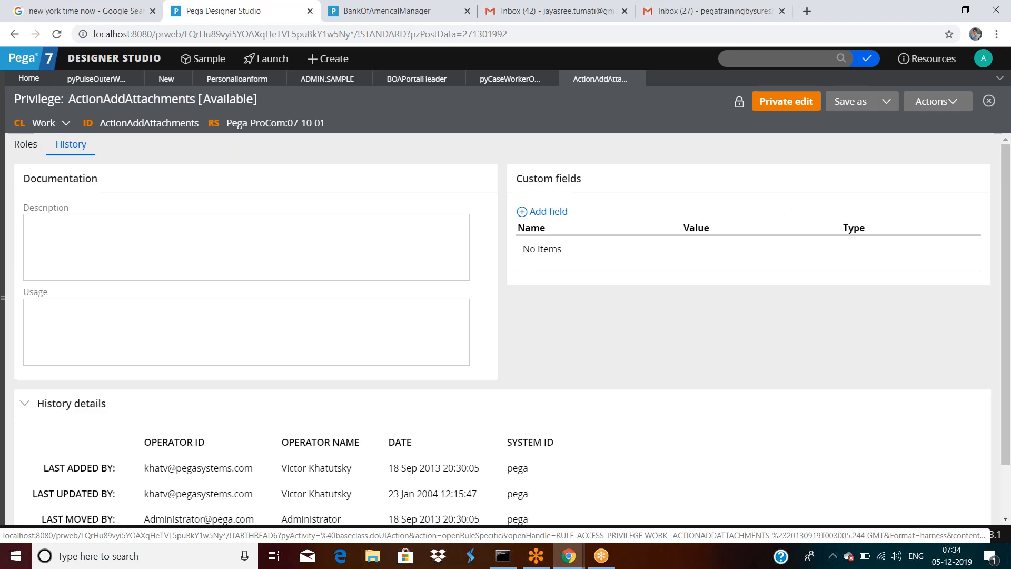
{"action": "left_click", "coordinate": [25, 145]}
{"action": "left_click", "coordinate": [637, 78]}
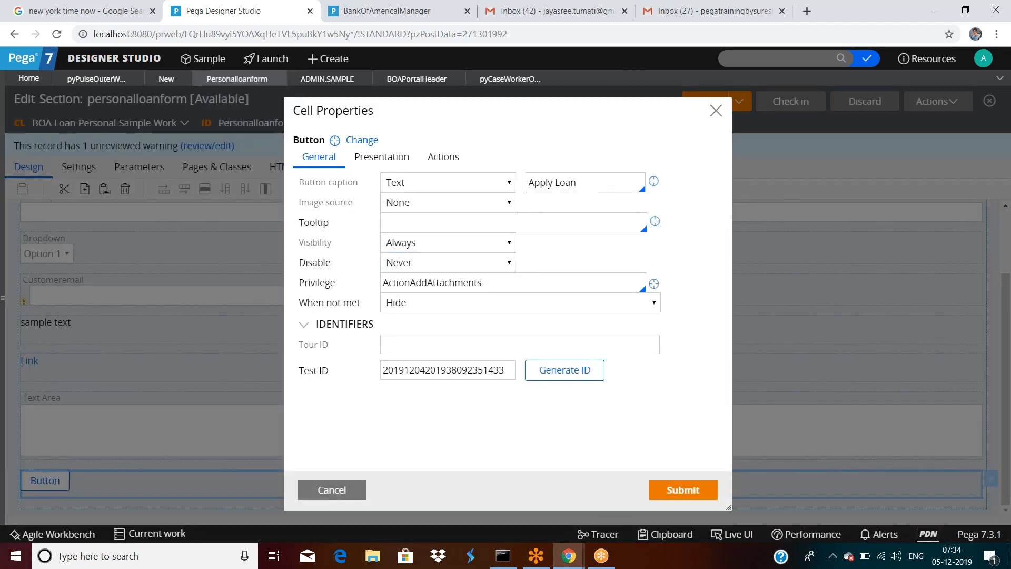
Step: Keep the Apply Loan button hidden when ActionAddAttachments is not met
{"action": "left_click", "coordinate": [392, 308]}
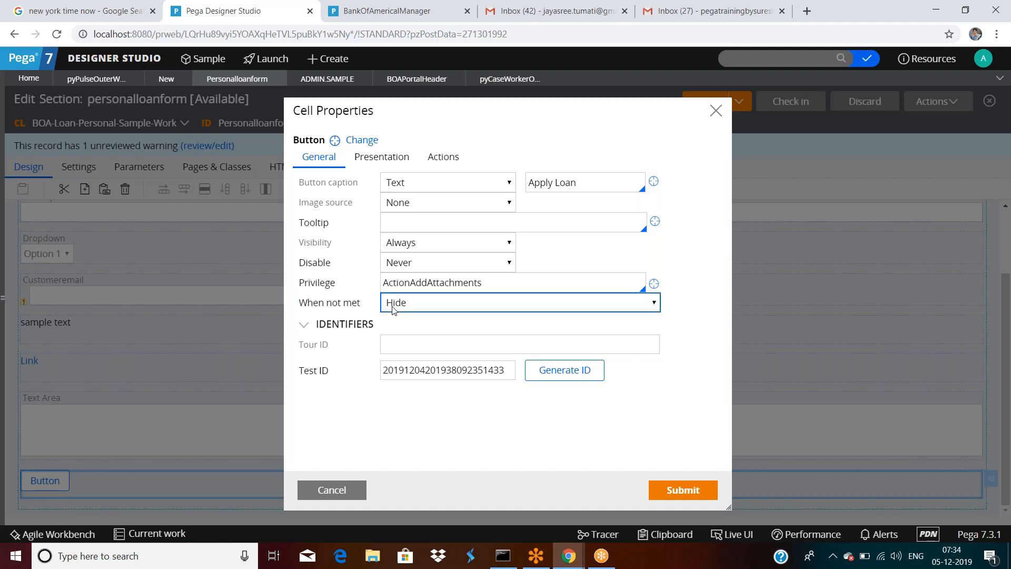
{"action": "left_click", "coordinate": [495, 285]}
{"action": "double_click", "coordinate": [499, 286]}
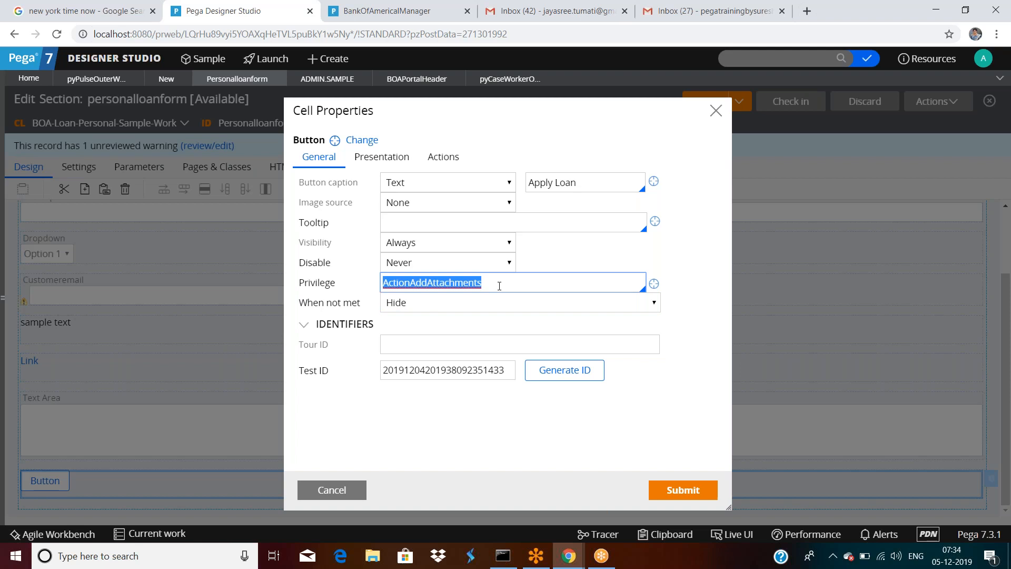
{"action": "left_click", "coordinate": [472, 306]}
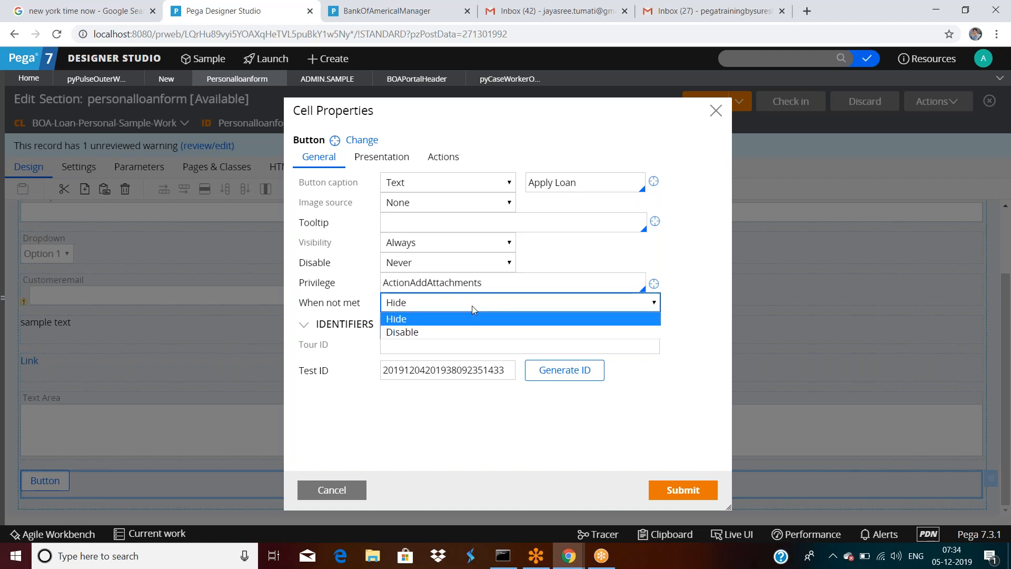
{"action": "left_click", "coordinate": [472, 307]}
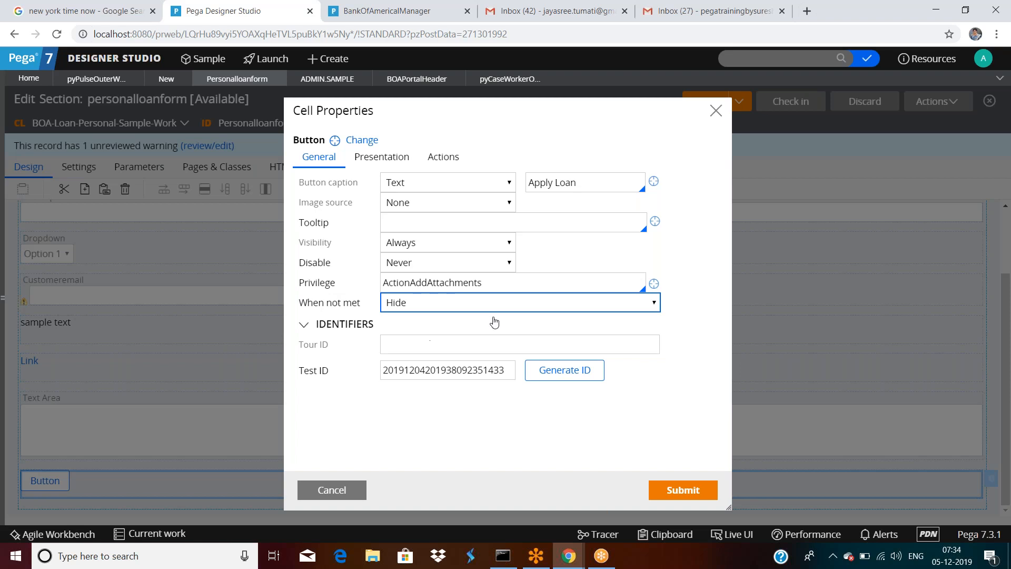
Step: Switch the Apply Loan button's control format to Strong and submit the changes
{"action": "left_click", "coordinate": [450, 168]}
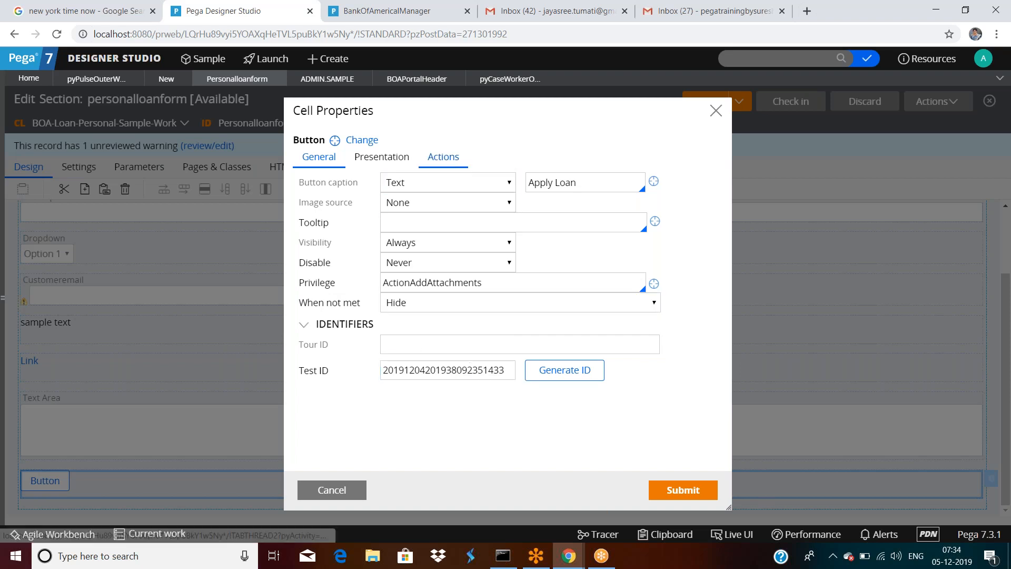
{"action": "left_click", "coordinate": [403, 158]}
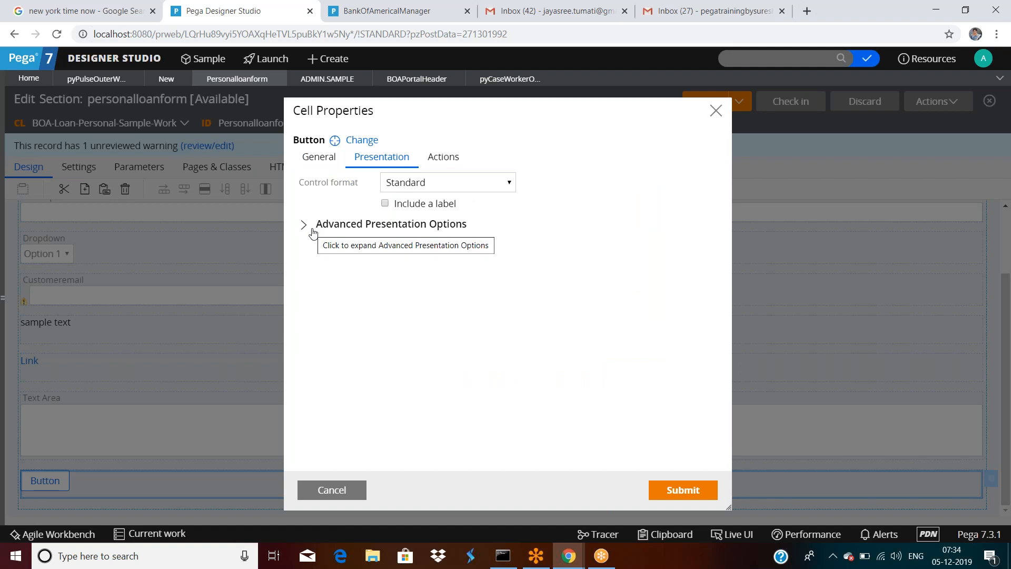
{"action": "left_click", "coordinate": [432, 185]}
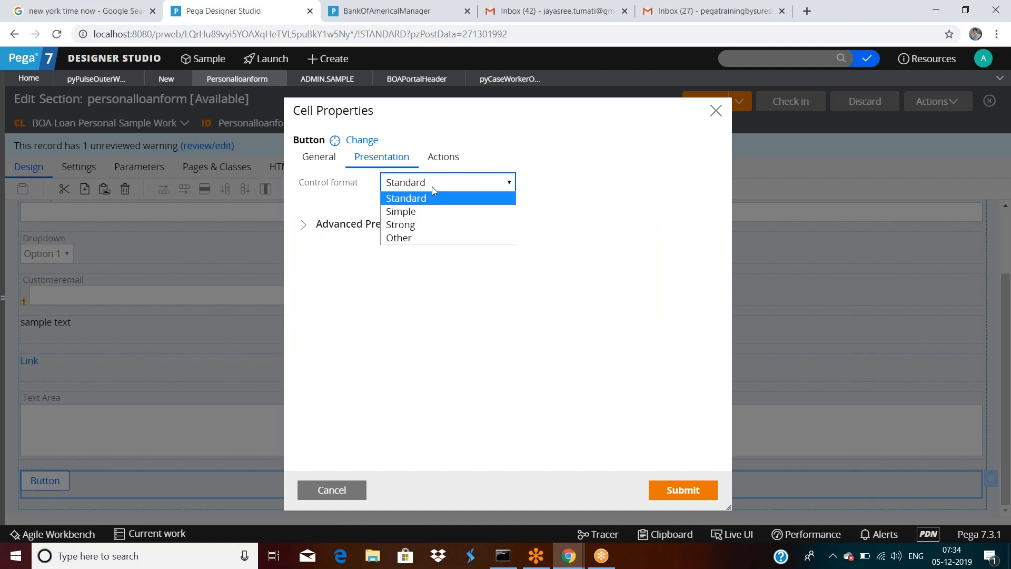
{"action": "left_click", "coordinate": [416, 225]}
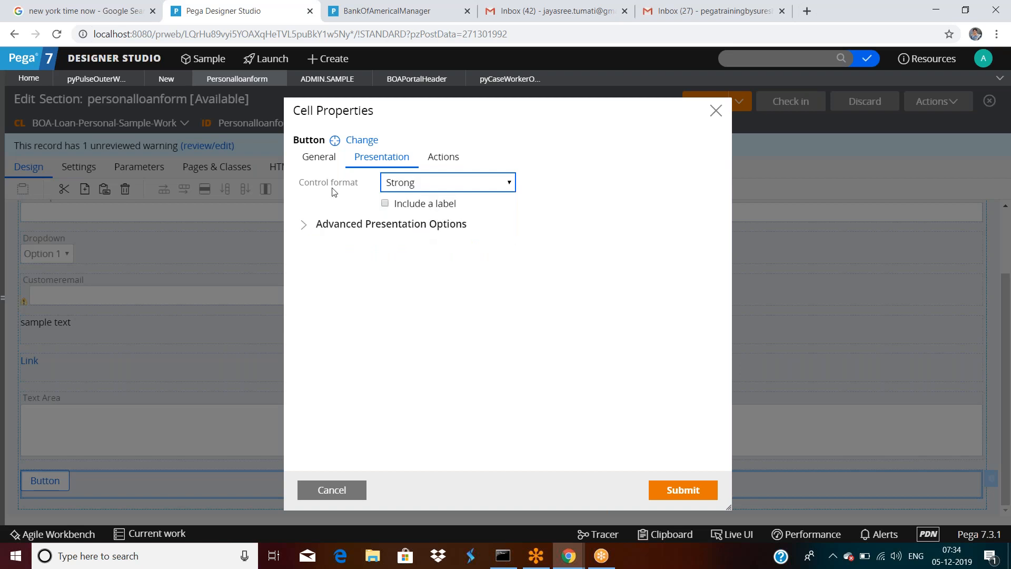
{"action": "left_click", "coordinate": [678, 490]}
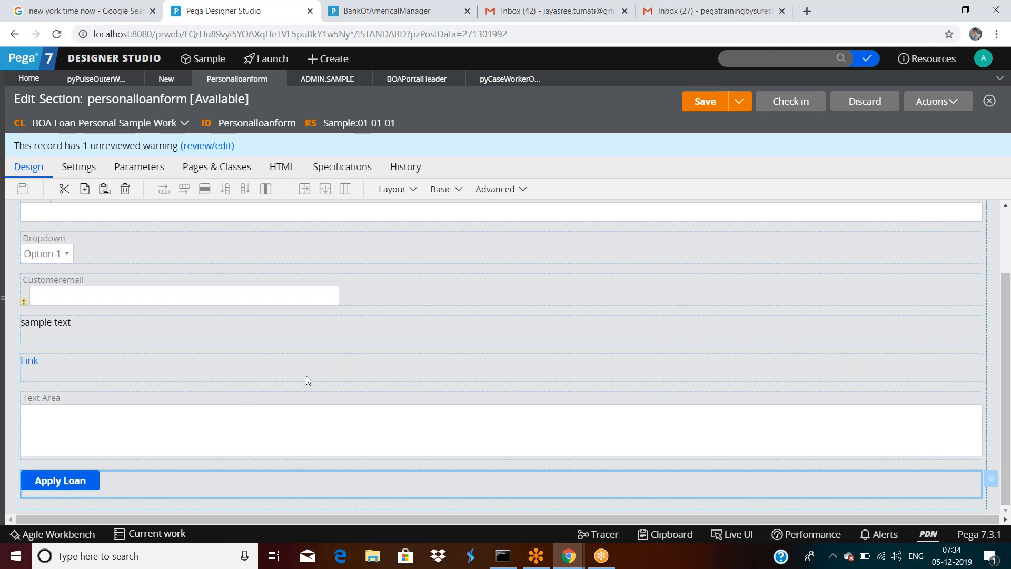
{"action": "scroll", "coordinate": [306, 376], "scroll_direction": "down", "scroll_amount": 1}
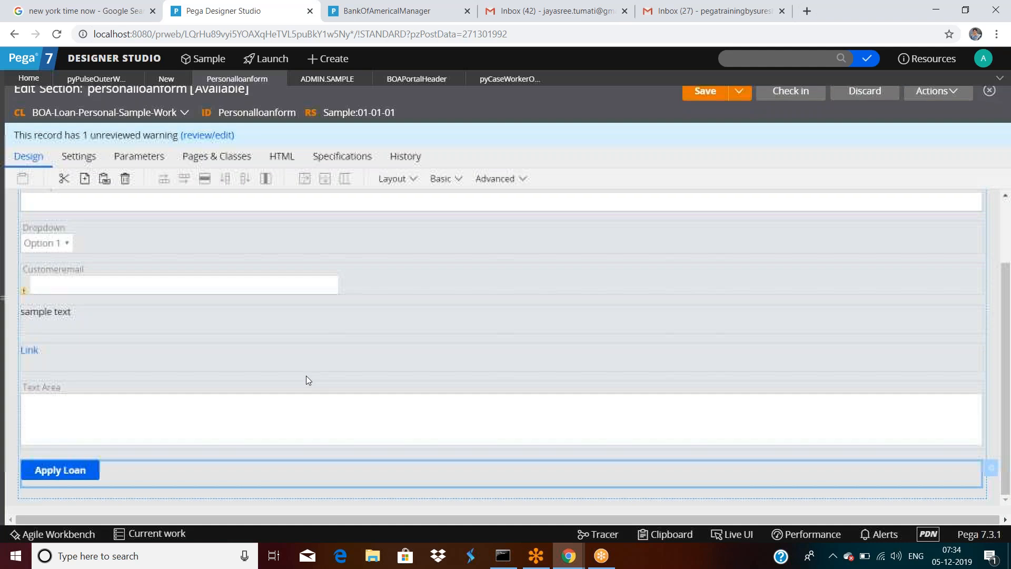
{"action": "double_click", "coordinate": [311, 319]}
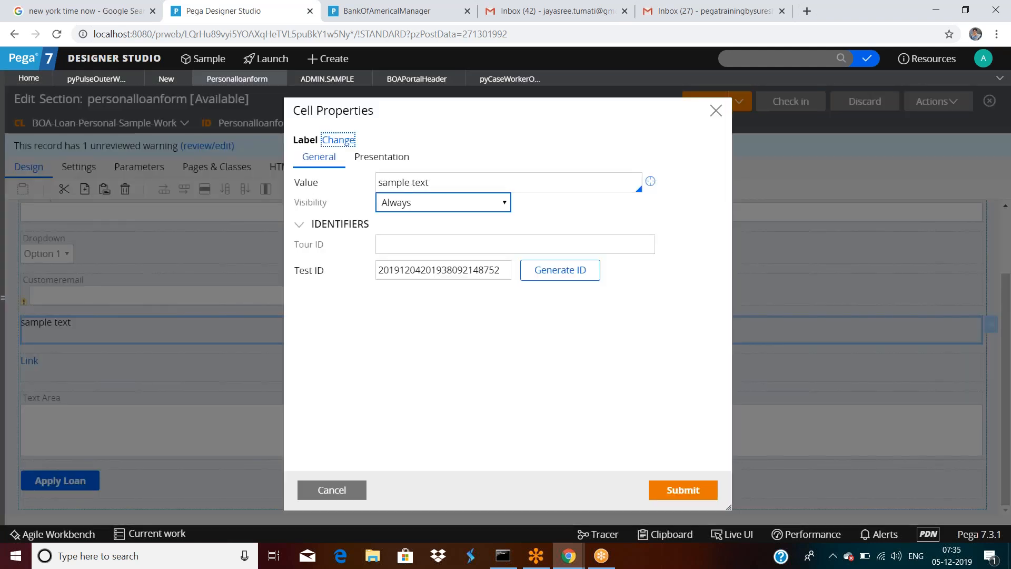
{"action": "left_click", "coordinate": [381, 158]}
{"action": "left_click", "coordinate": [437, 182]}
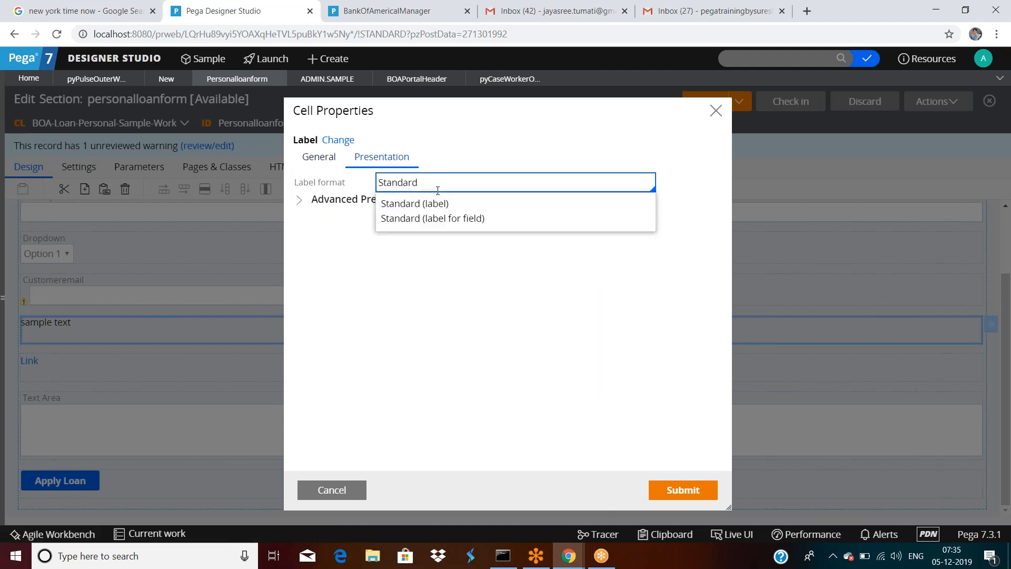
{"action": "left_click", "coordinate": [449, 221]}
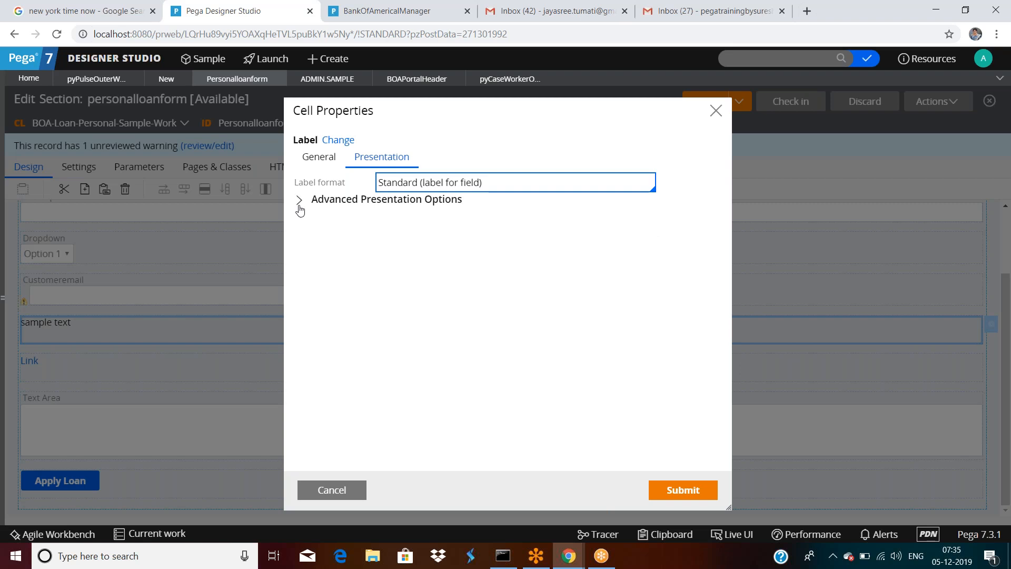
{"action": "left_click", "coordinate": [685, 490]}
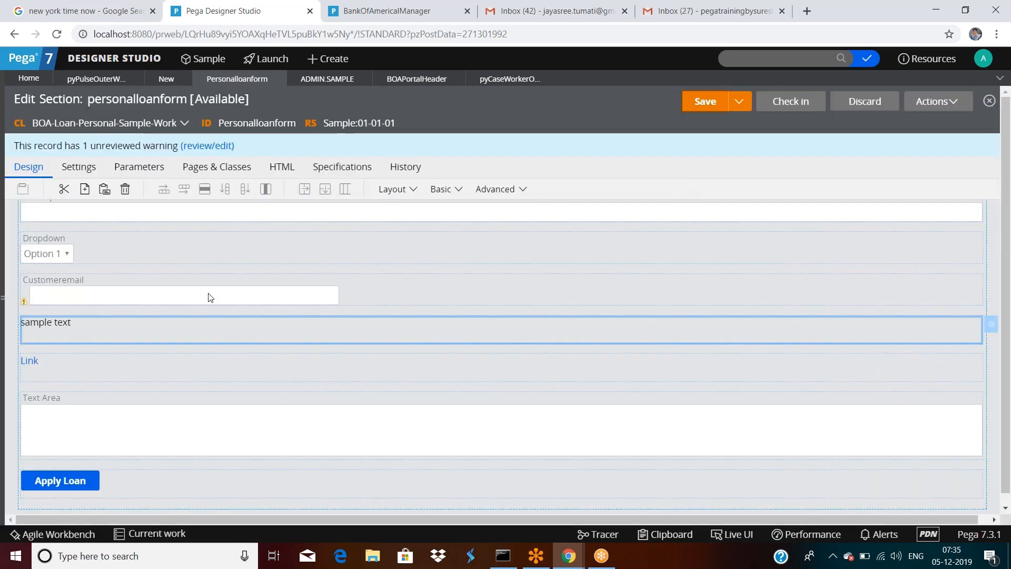
{"action": "left_click", "coordinate": [119, 260]}
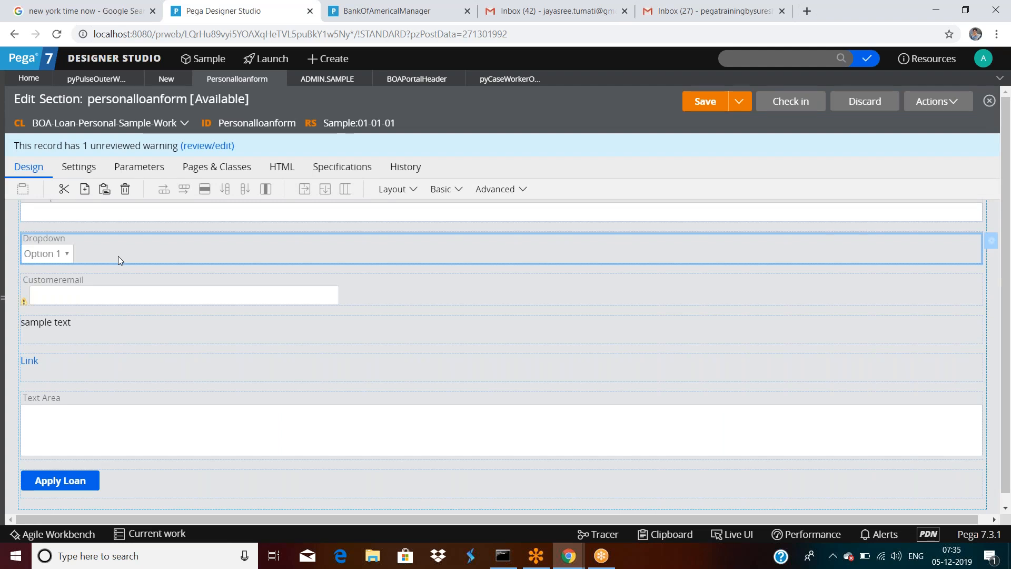
Step: Open the Dropdown field's properties and review its General settings, including default value
{"action": "double_click", "coordinate": [118, 255]}
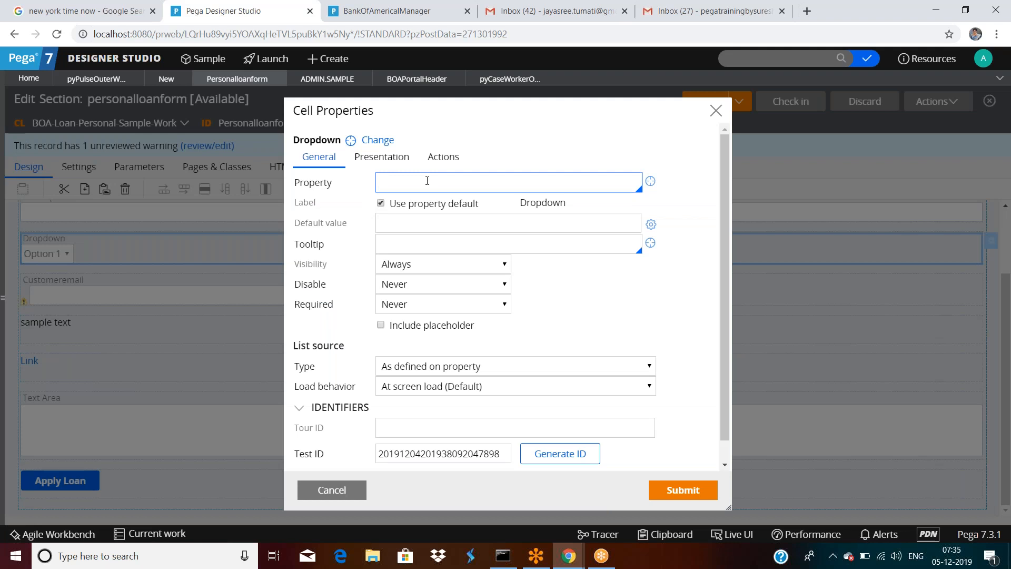
{"action": "left_click", "coordinate": [430, 227]}
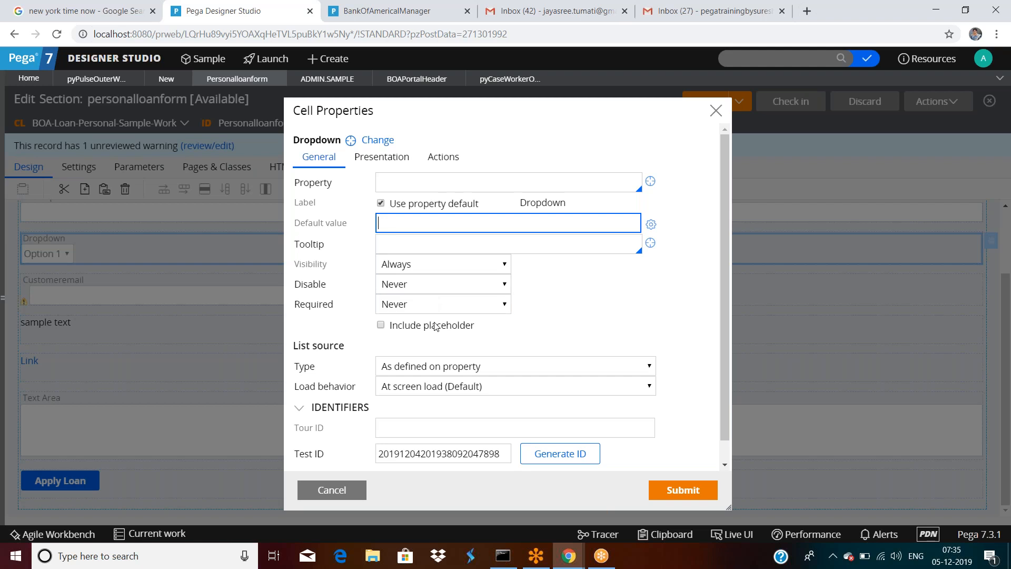
{"action": "scroll", "coordinate": [435, 325], "scroll_direction": "down", "scroll_amount": 1}
{"action": "scroll", "coordinate": [435, 326], "scroll_direction": "down", "scroll_amount": 1}
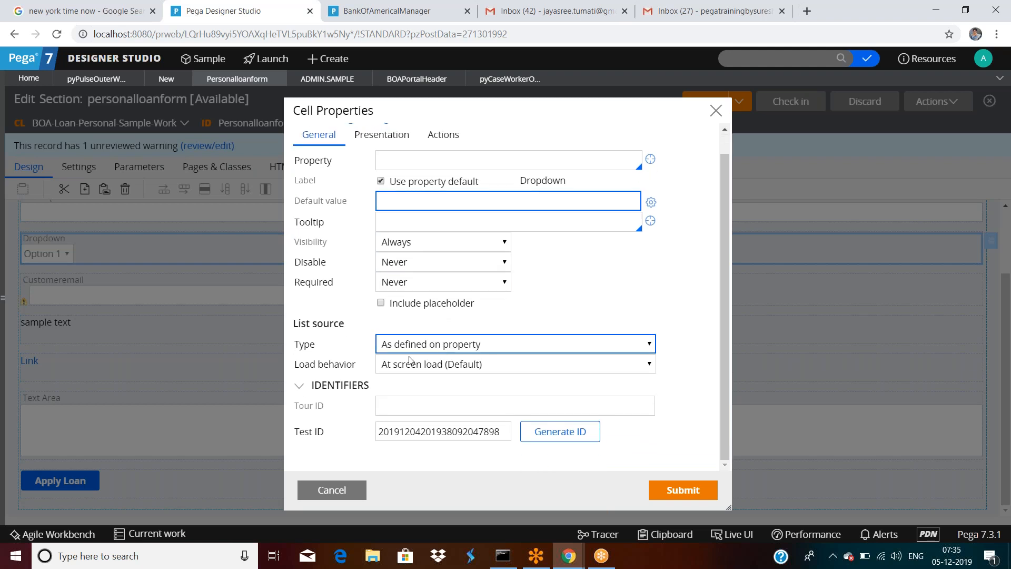
{"action": "scroll", "coordinate": [425, 174], "scroll_direction": "up", "scroll_amount": 2}
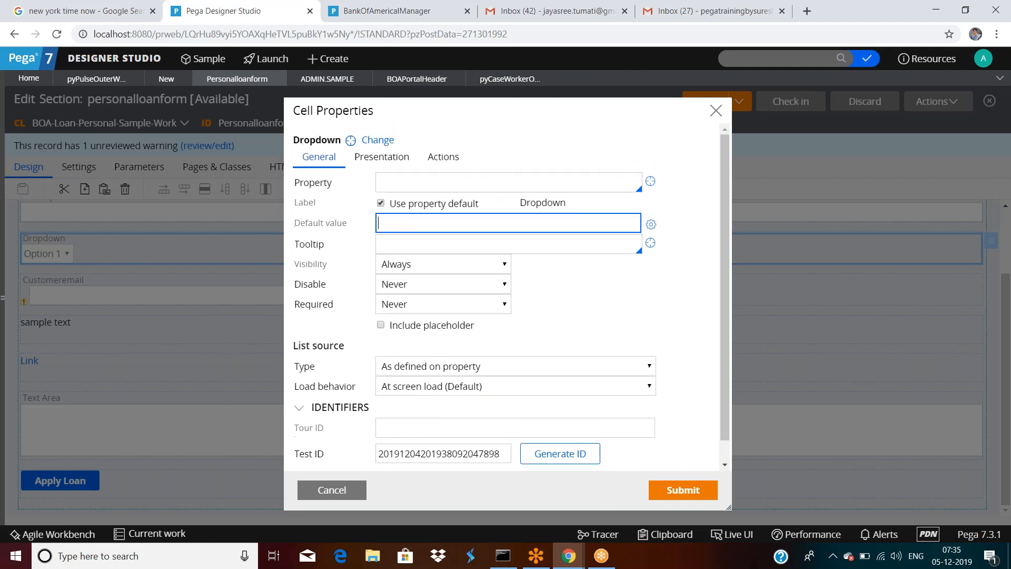
Step: Browse the Dropdown's Actions and Presentation settings, cancel unchanged, and save the section
{"action": "left_click", "coordinate": [444, 156]}
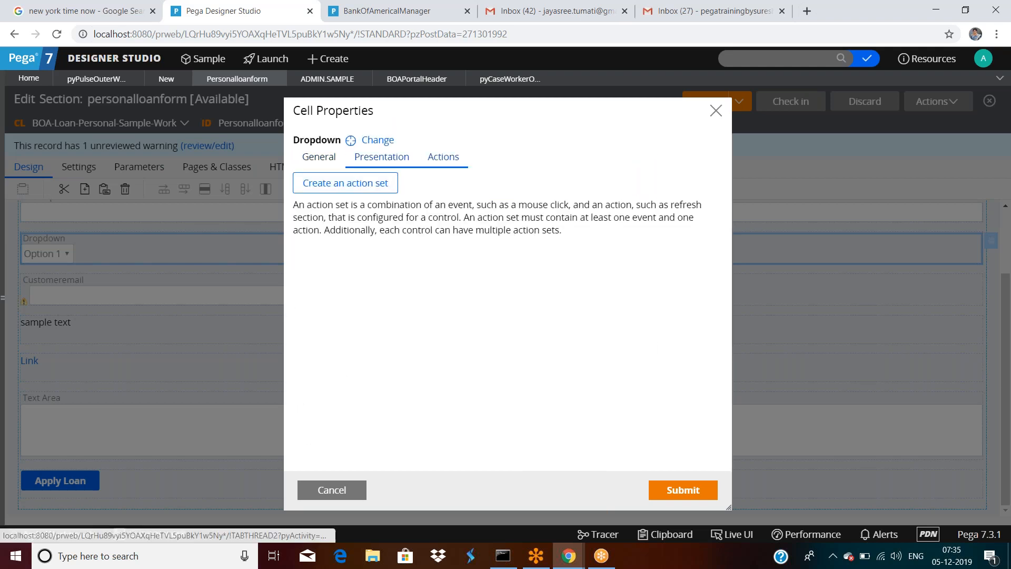
{"action": "left_click", "coordinate": [380, 157]}
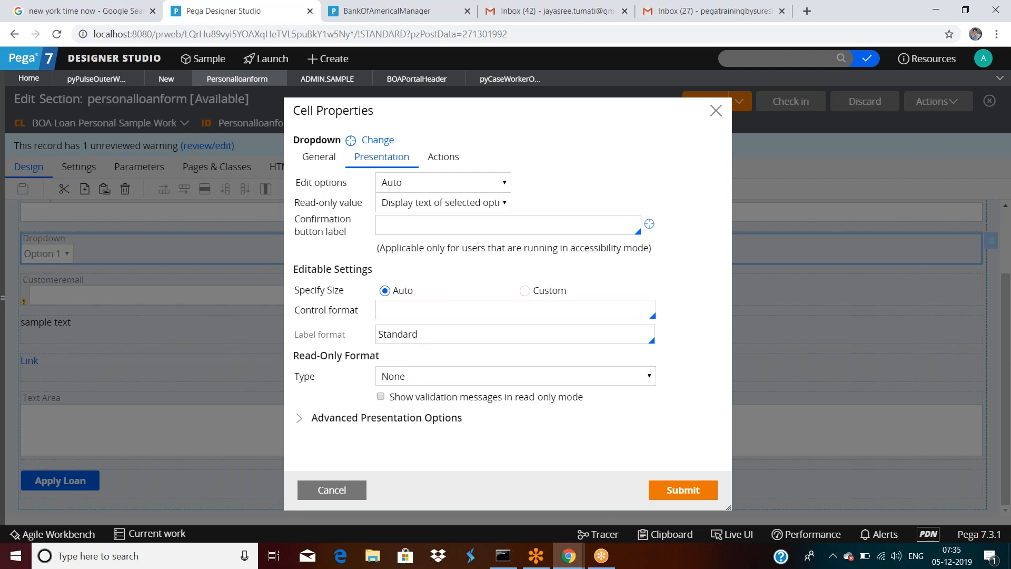
{"action": "left_click", "coordinate": [331, 488]}
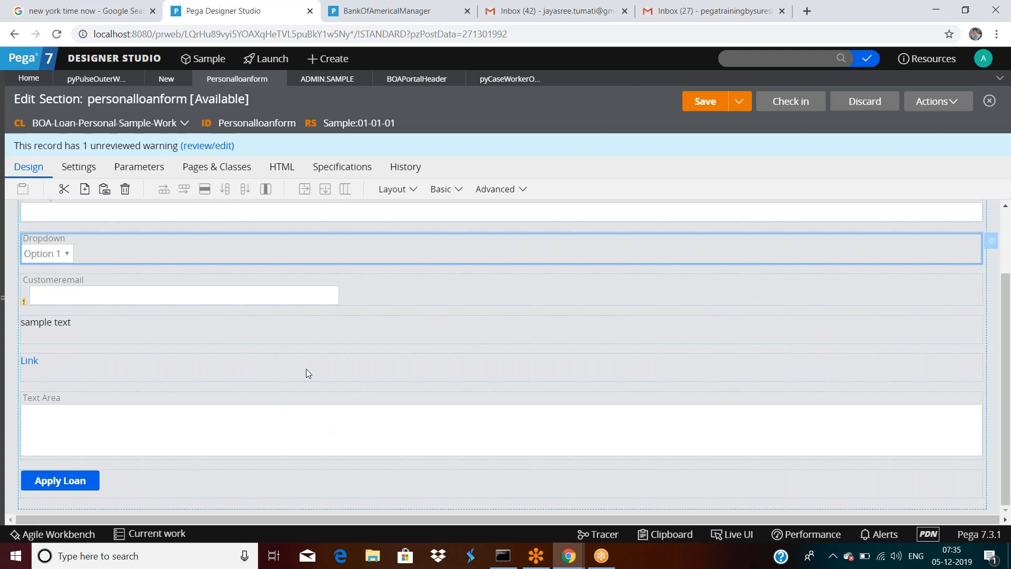
{"action": "left_click", "coordinate": [706, 105]}
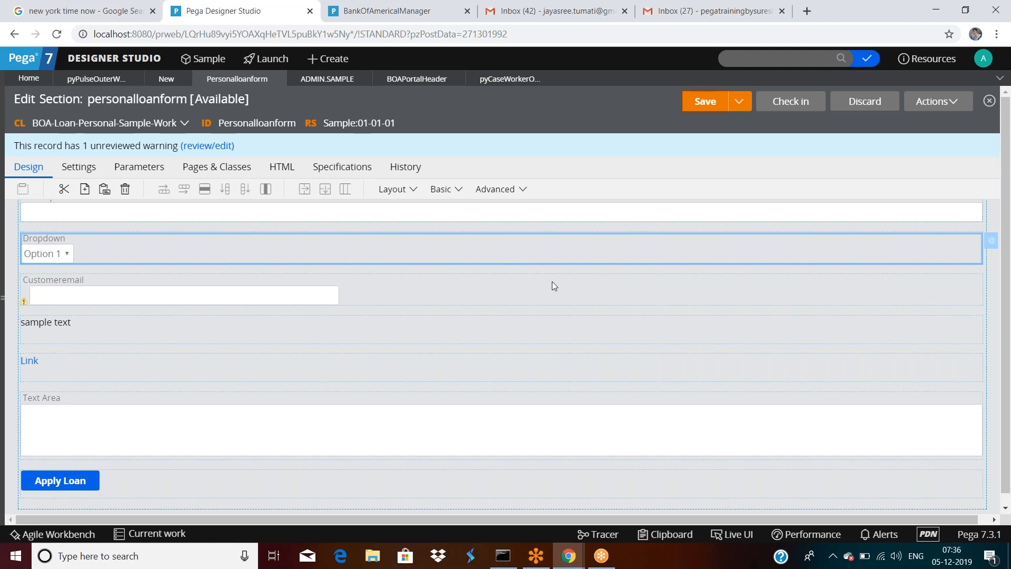
{"action": "left_click", "coordinate": [706, 102]}
Step: Show the section's Pages & Classes tab and focus the empty Page name field
{"action": "left_click", "coordinate": [227, 169]}
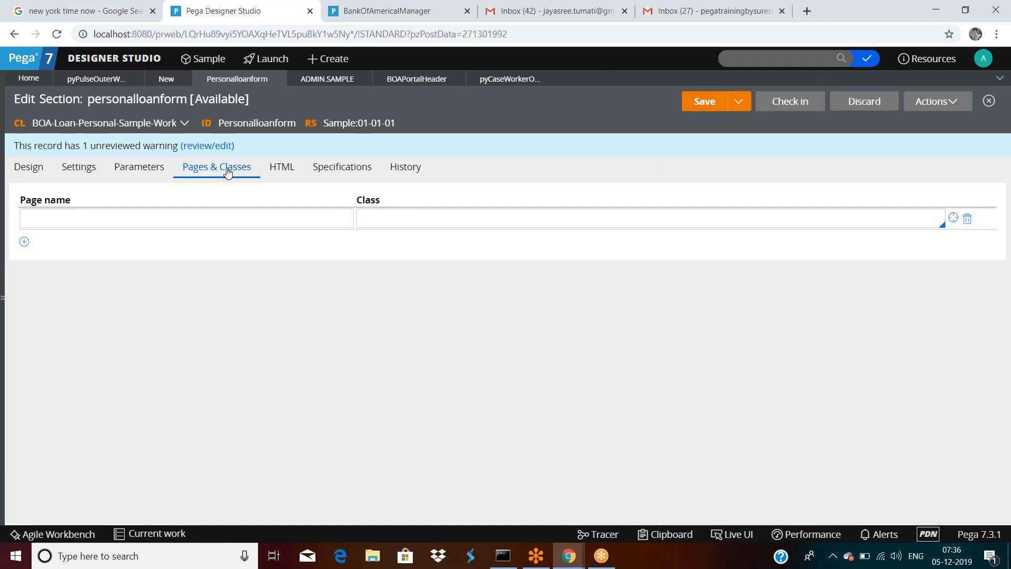
{"action": "left_click", "coordinate": [191, 227]}
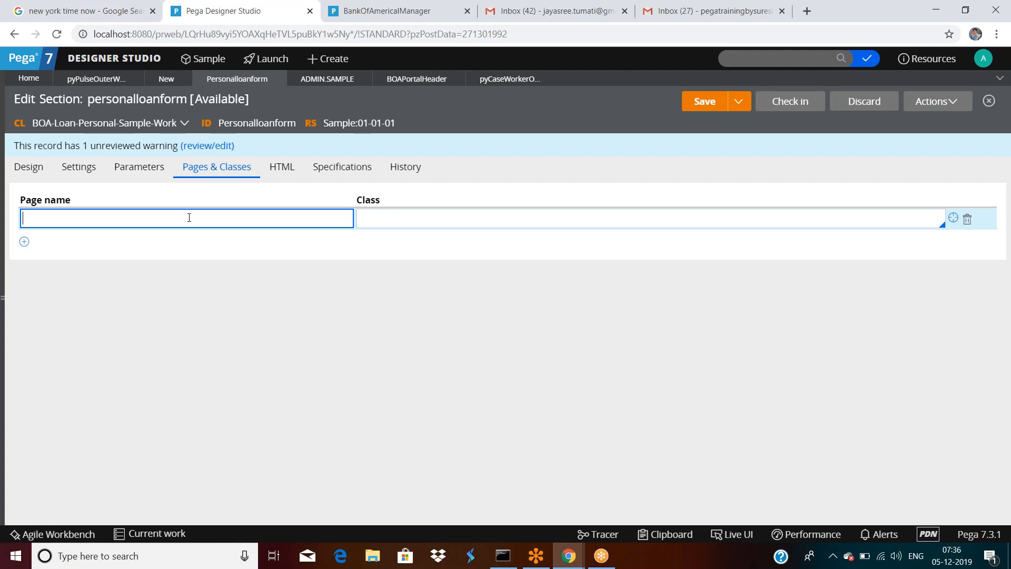
Step: Switch the section's Parameters type to Standard
{"action": "left_click", "coordinate": [127, 178]}
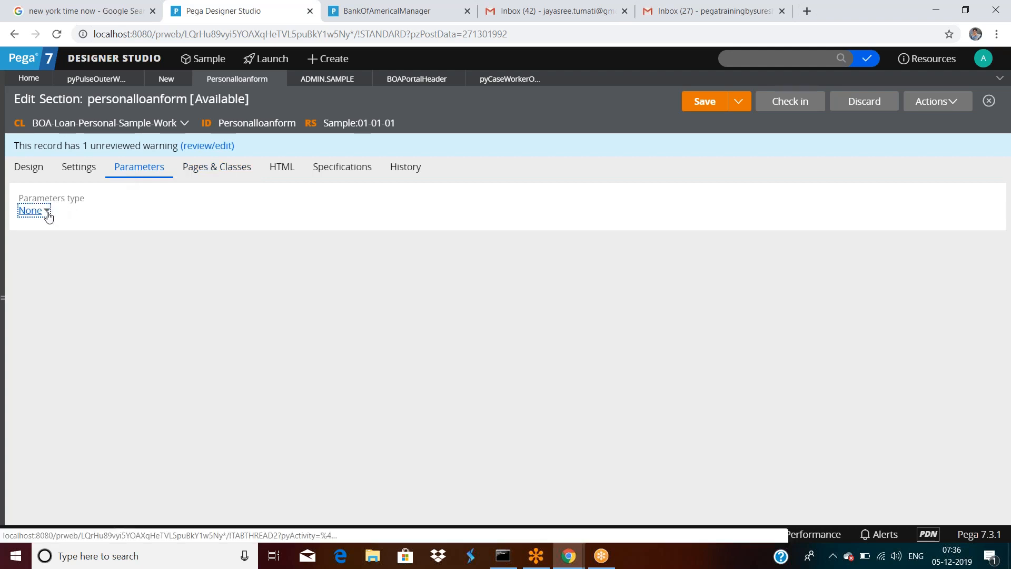
{"action": "left_click", "coordinate": [46, 210]}
{"action": "left_click", "coordinate": [103, 253]}
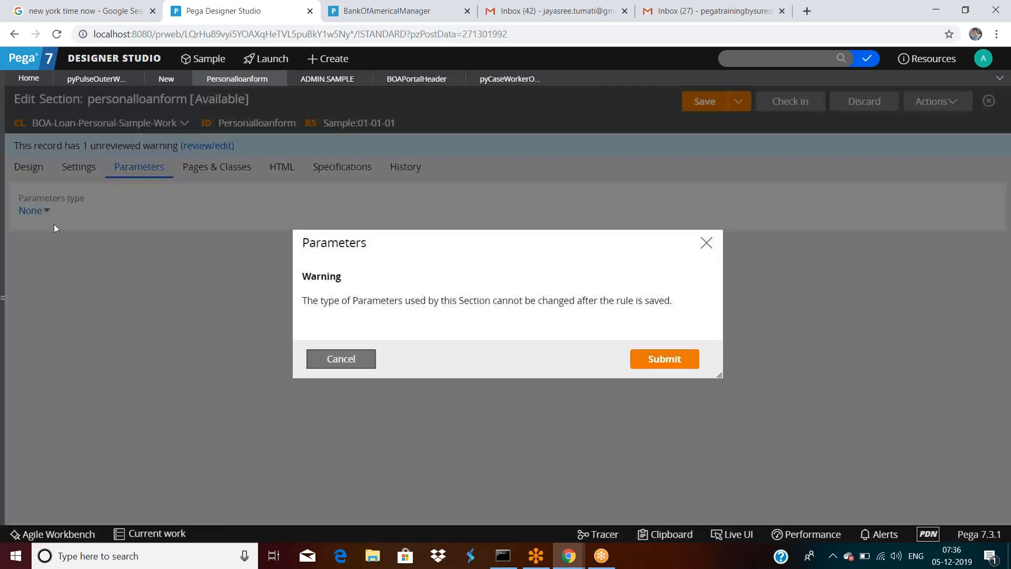
{"action": "left_click", "coordinate": [663, 358]}
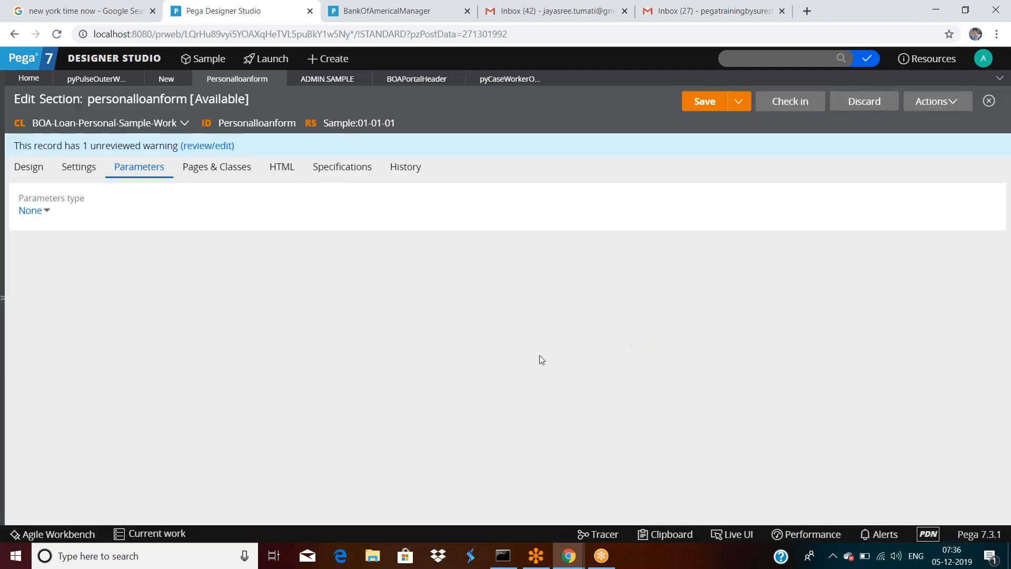
Step: Add a String parameter named 'username' and save the section
{"action": "type", "text": "tae"}
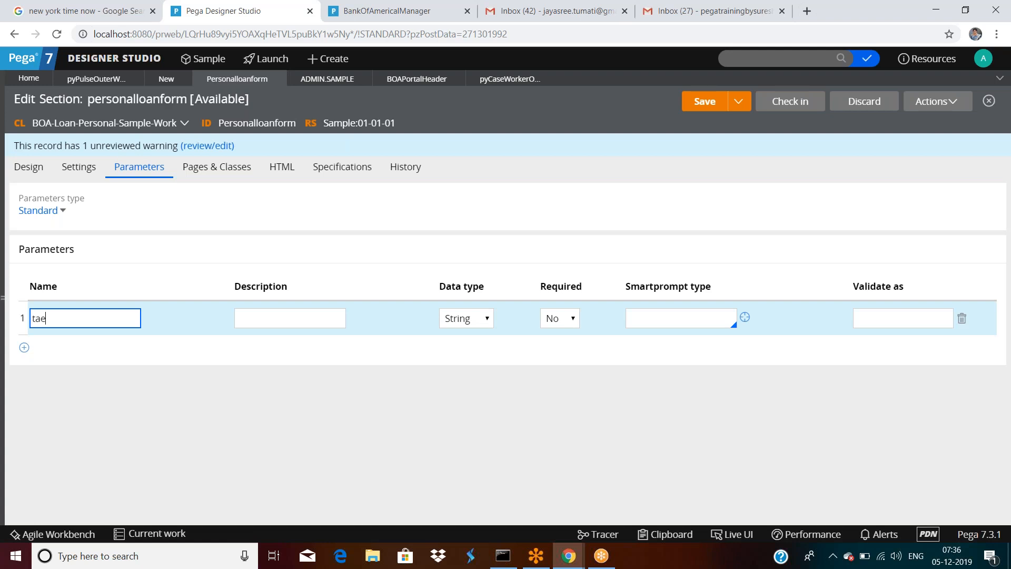
{"action": "key", "text": "BackSpace"}
{"action": "key", "text": "BackSpace"}
{"action": "key", "text": "BackSpace"}
{"action": "type", "text": "username"}
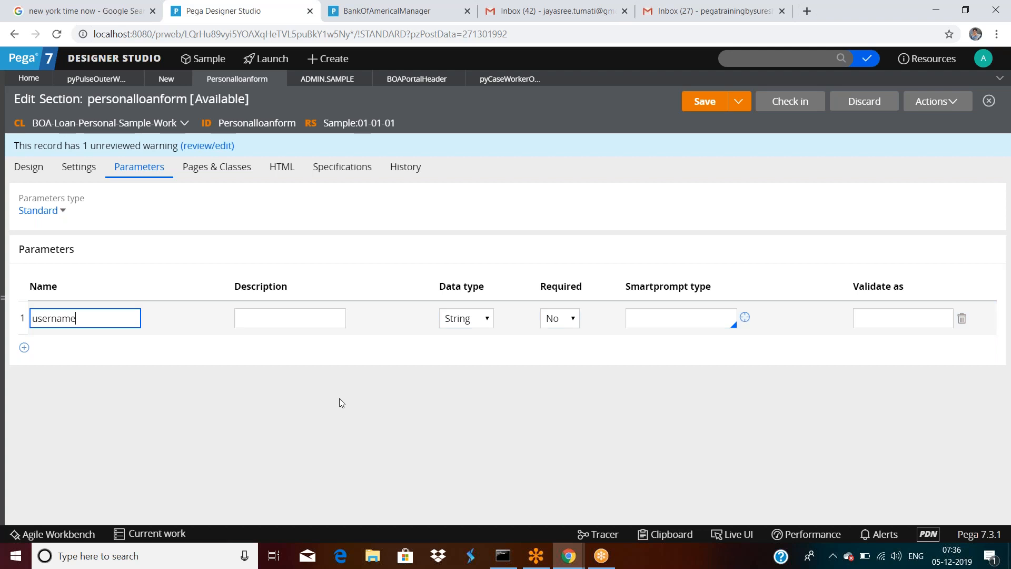
{"action": "left_click", "coordinate": [704, 102]}
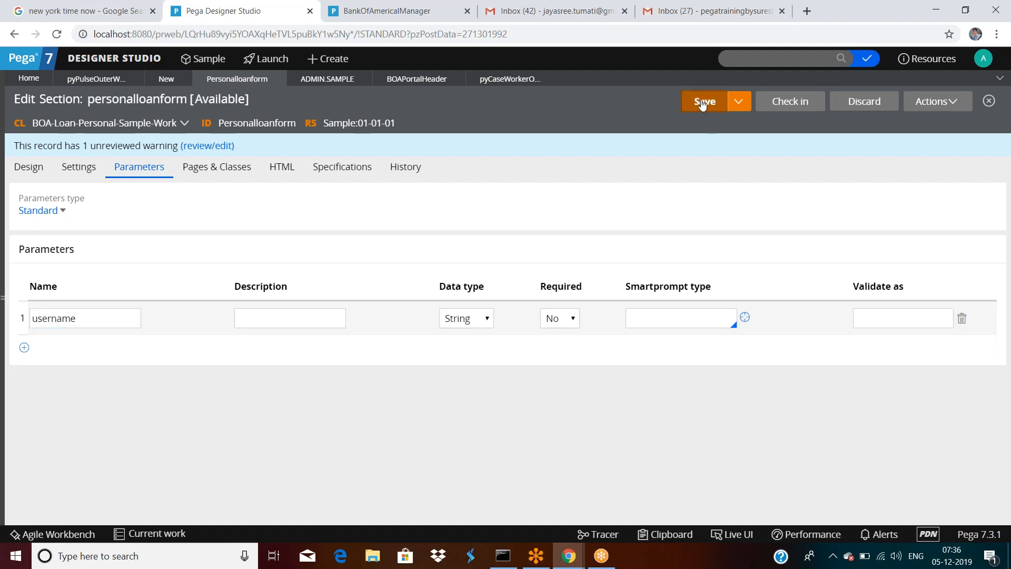
{"action": "left_click", "coordinate": [927, 102]}
{"action": "left_click", "coordinate": [931, 125]}
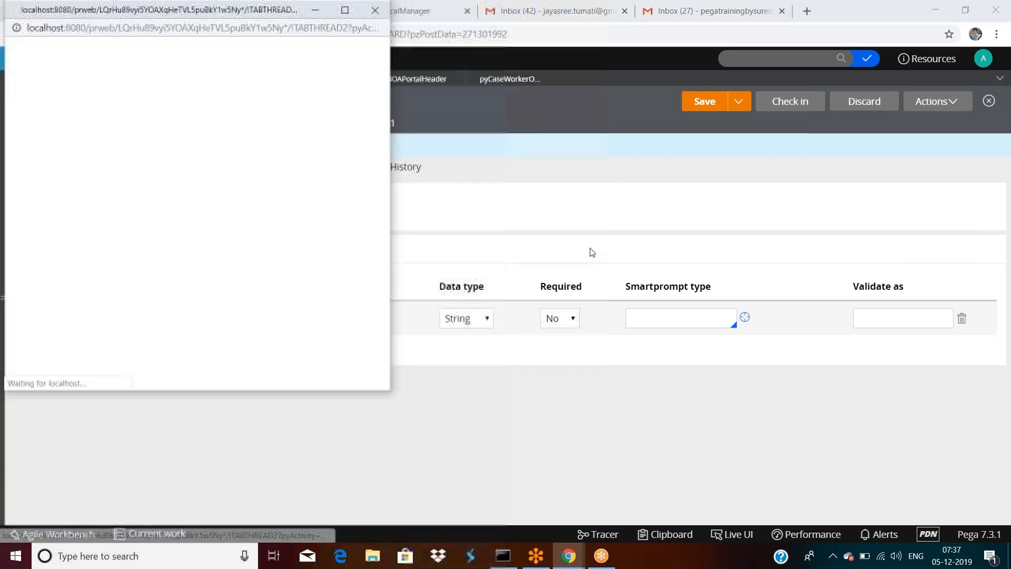
{"action": "left_click", "coordinate": [163, 300]}
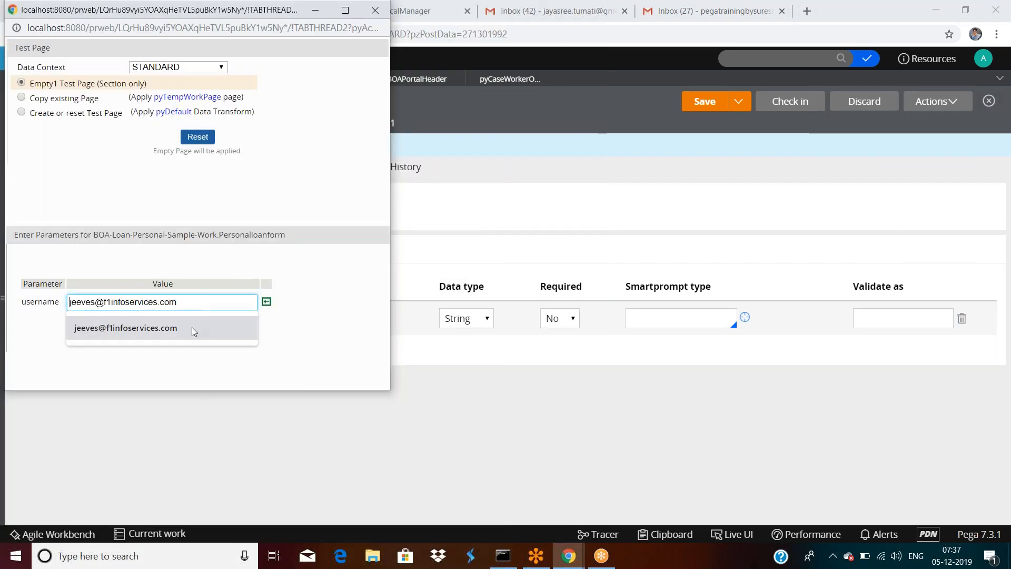
{"action": "left_click", "coordinate": [323, 350]}
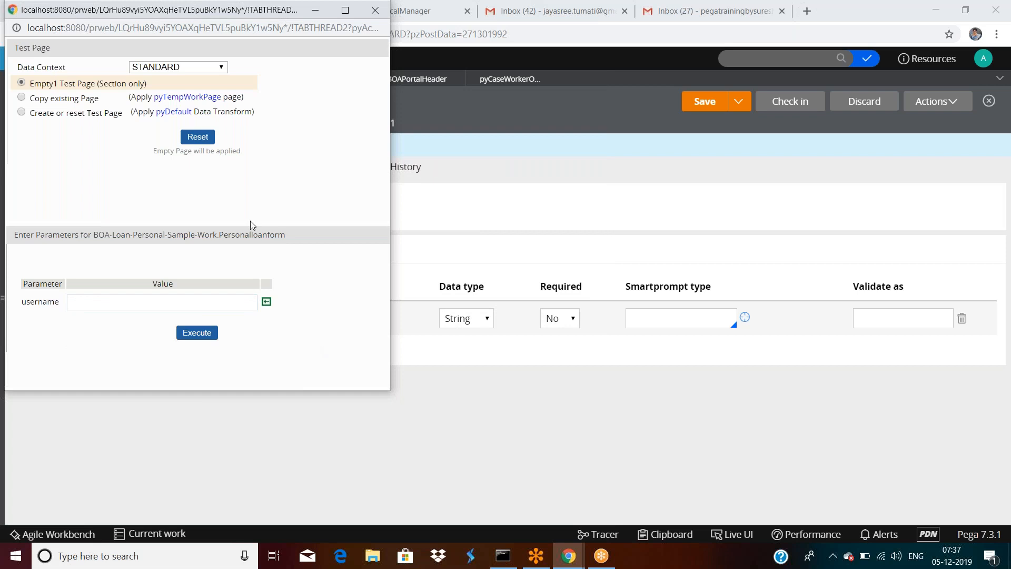
{"action": "left_click_drag", "start_coordinate": [246, 11], "coordinate": [327, 148]}
{"action": "left_click", "coordinate": [456, 147]}
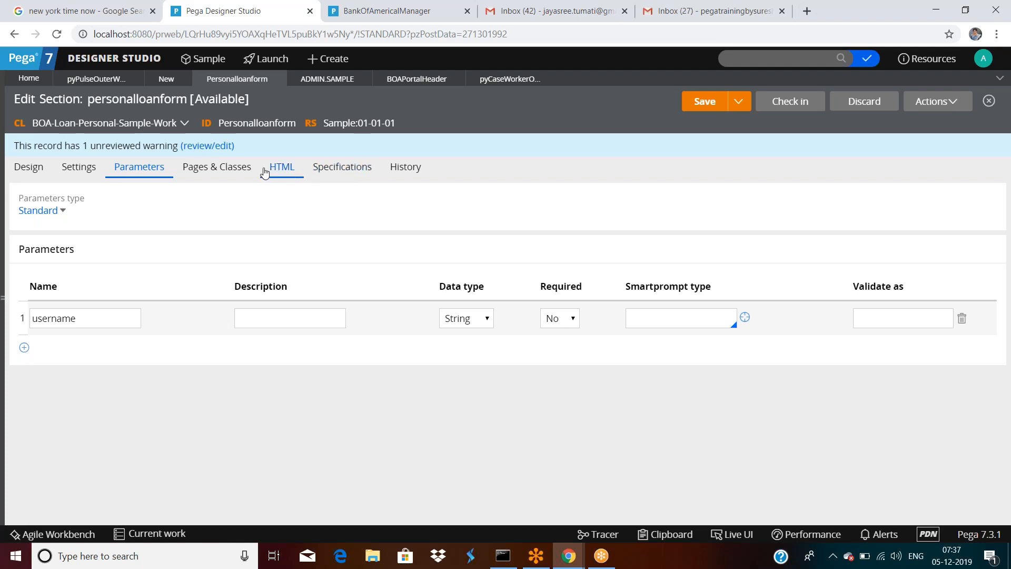
Step: Go from Pages & Classes back to the Design tab and scroll through the layout
{"action": "left_click", "coordinate": [246, 169]}
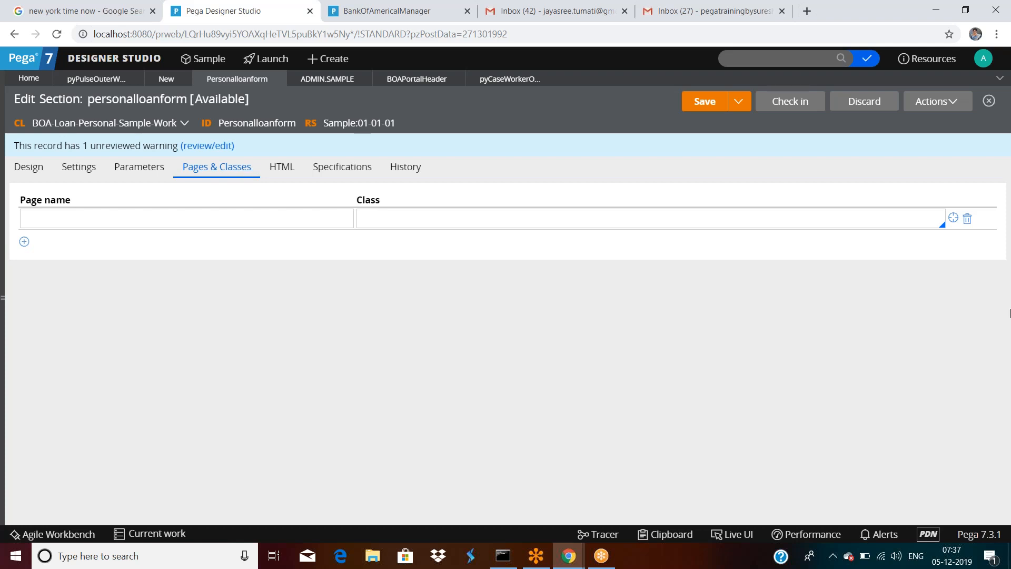
{"action": "left_click", "coordinate": [25, 167]}
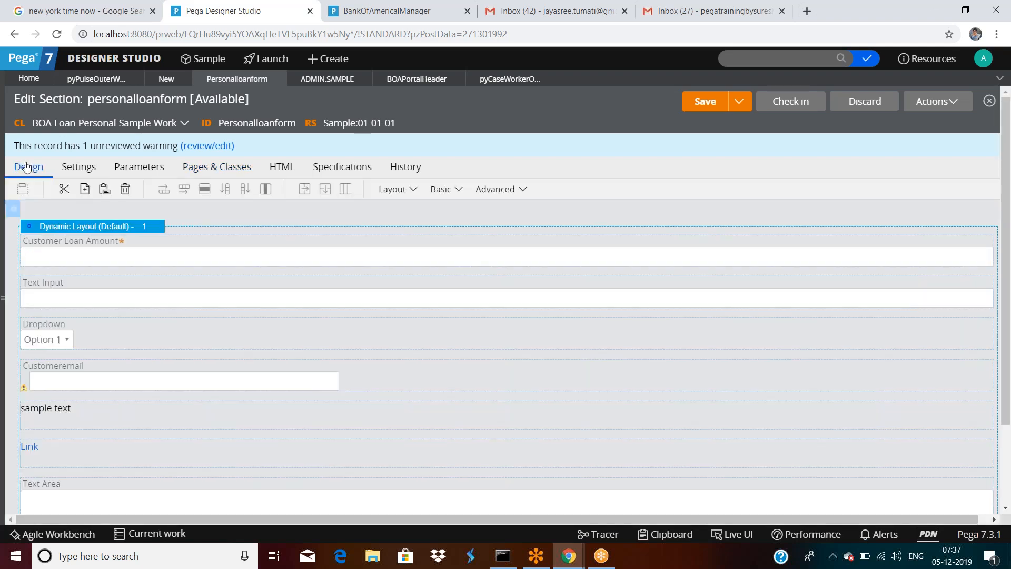
{"action": "scroll", "coordinate": [279, 341], "scroll_direction": "down", "scroll_amount": 3}
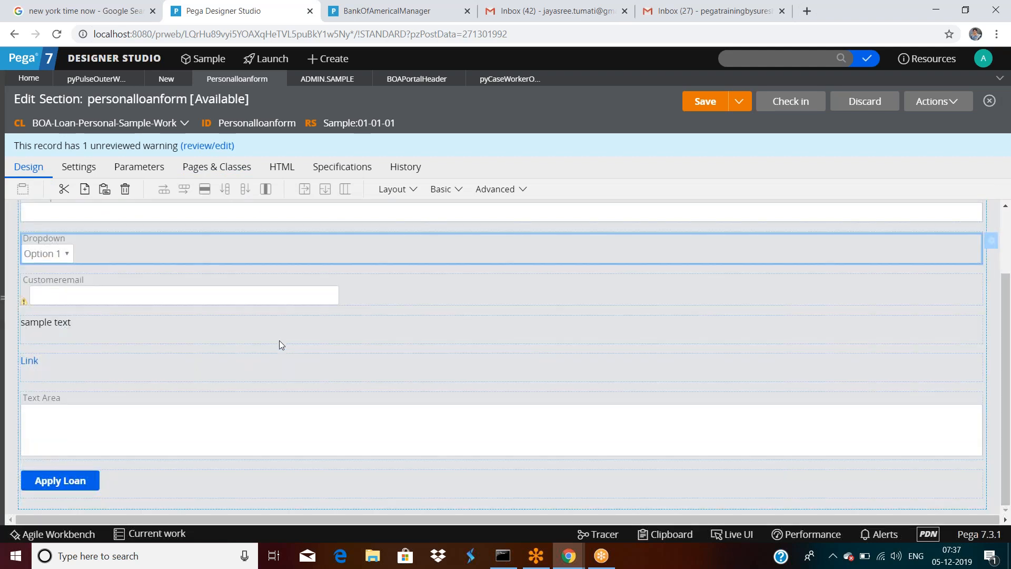
{"action": "scroll", "coordinate": [283, 348], "scroll_direction": "down", "scroll_amount": 2}
{"action": "scroll", "coordinate": [283, 349], "scroll_direction": "up", "scroll_amount": 2}
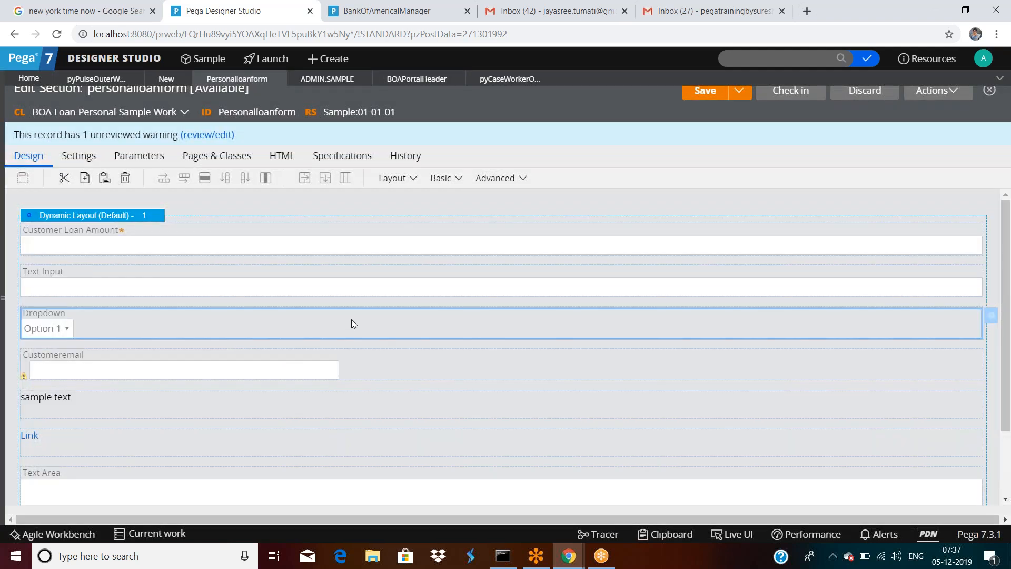
{"action": "scroll", "coordinate": [352, 320], "scroll_direction": "up", "scroll_amount": 2}
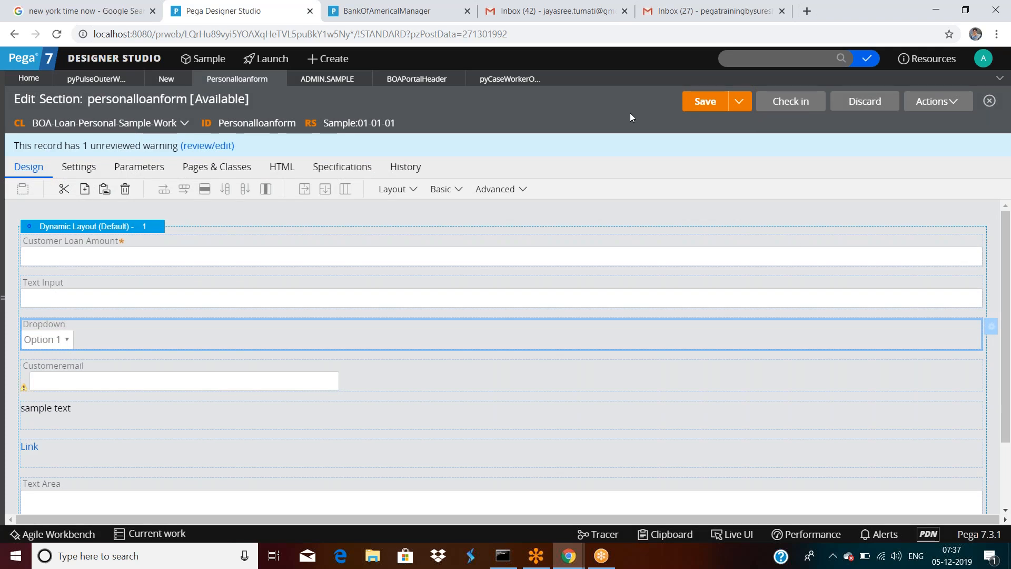
{"action": "left_click", "coordinate": [799, 258]}
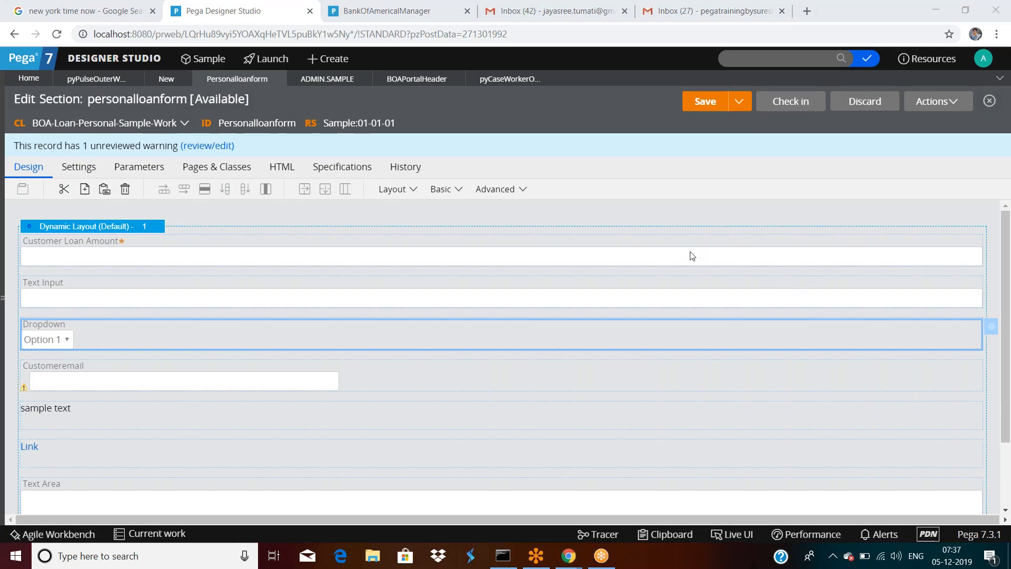